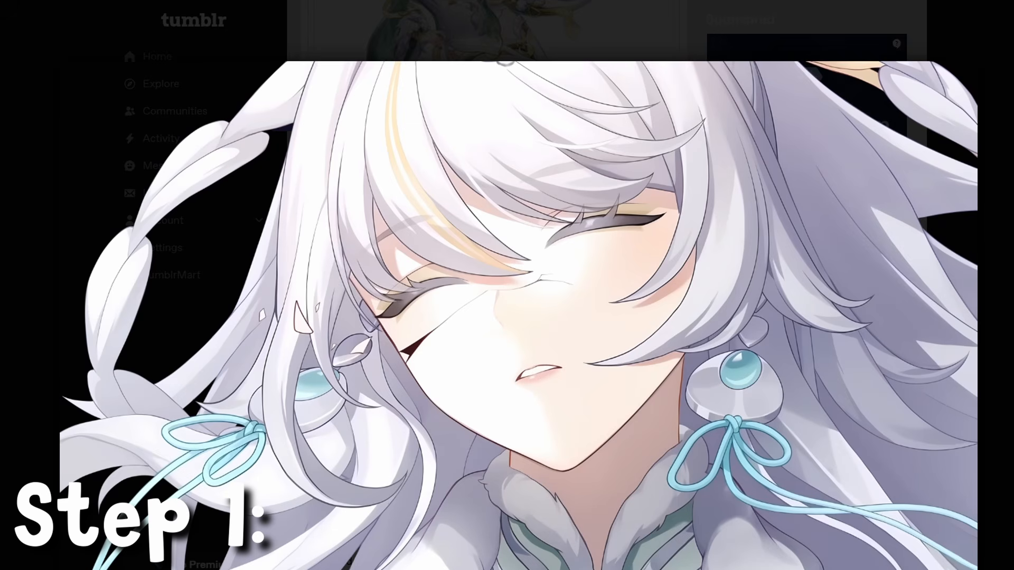
# Browse the Hoyoverse transparent render posts on the blog, examining the Zibai character images
pyautogui.scroll(-1, 491, 285)
pyautogui.scroll(4, 490, 286)
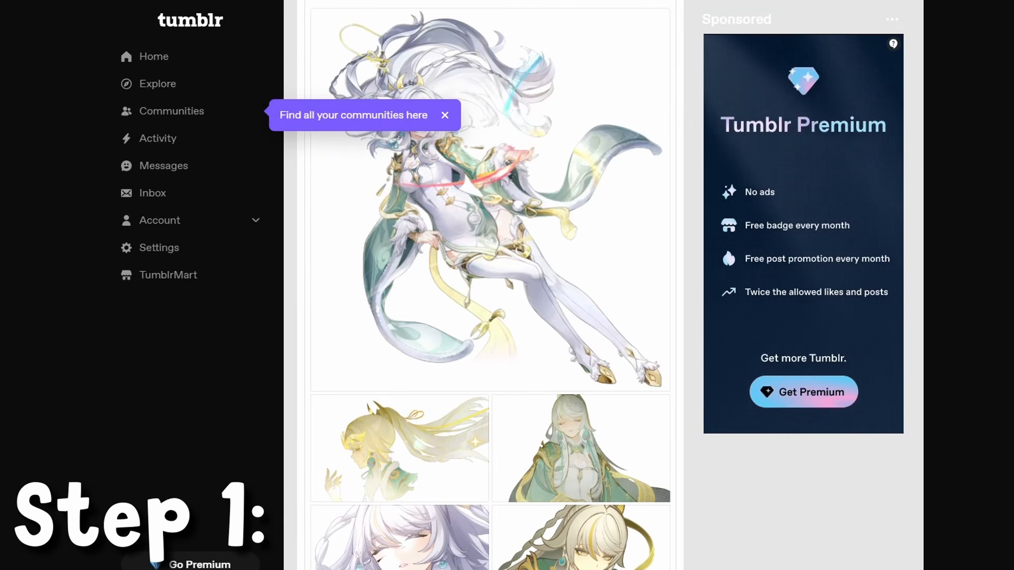
pyautogui.scroll(2, 490, 285)
pyautogui.scroll(-5, 490, 286)
pyautogui.scroll(4, 490, 285)
pyautogui.scroll(-5, 490, 285)
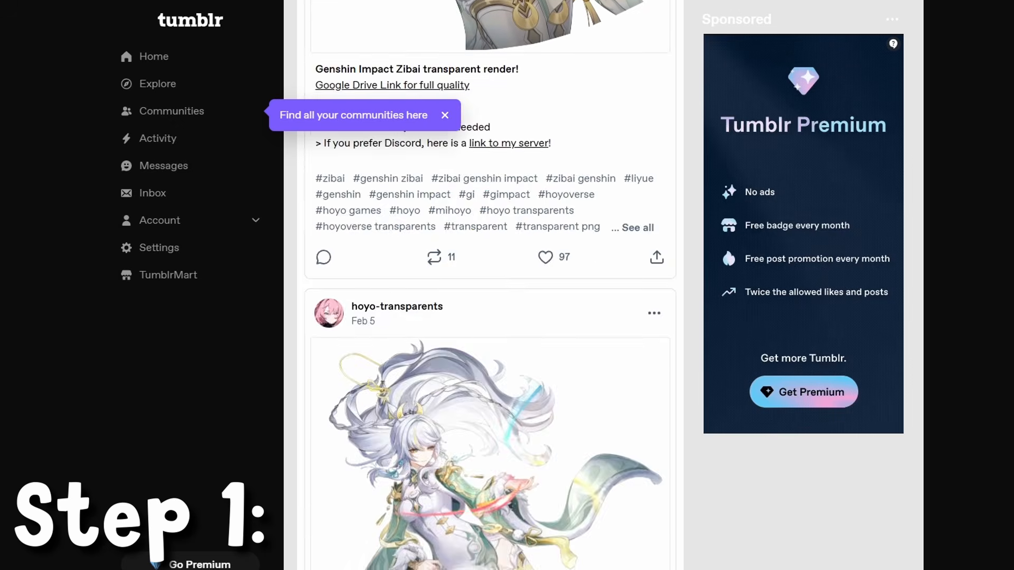
pyautogui.scroll(5, 491, 285)
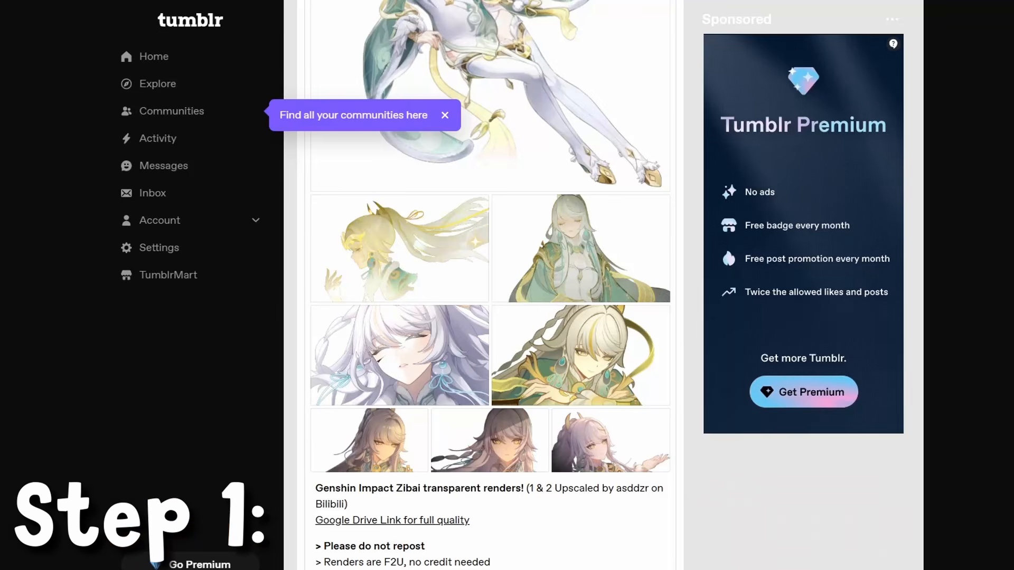
pyautogui.scroll(-5, 491, 285)
pyautogui.scroll(10, 490, 285)
# Search the blog for Lauma and look through the posts with her transparent renders
pyautogui.scroll(5, 490, 286)
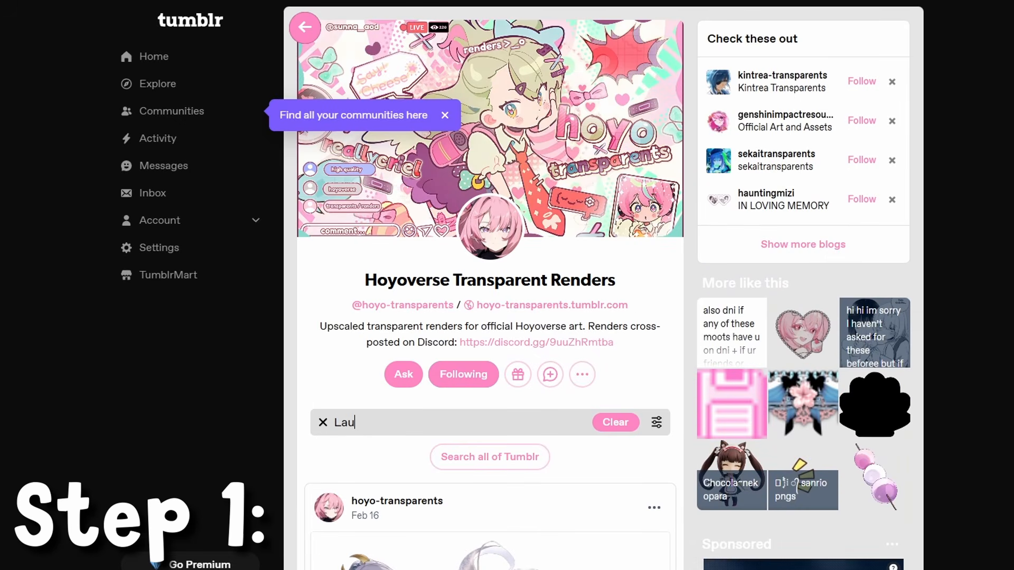
pyautogui.press('Return')
pyautogui.scroll(-10, 490, 286)
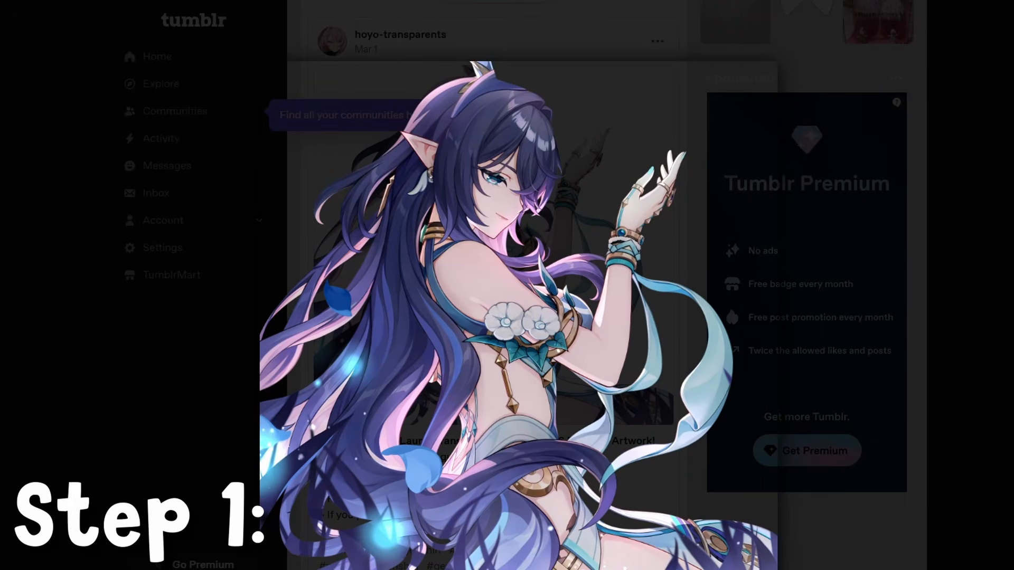
pyautogui.scroll(-8, 491, 285)
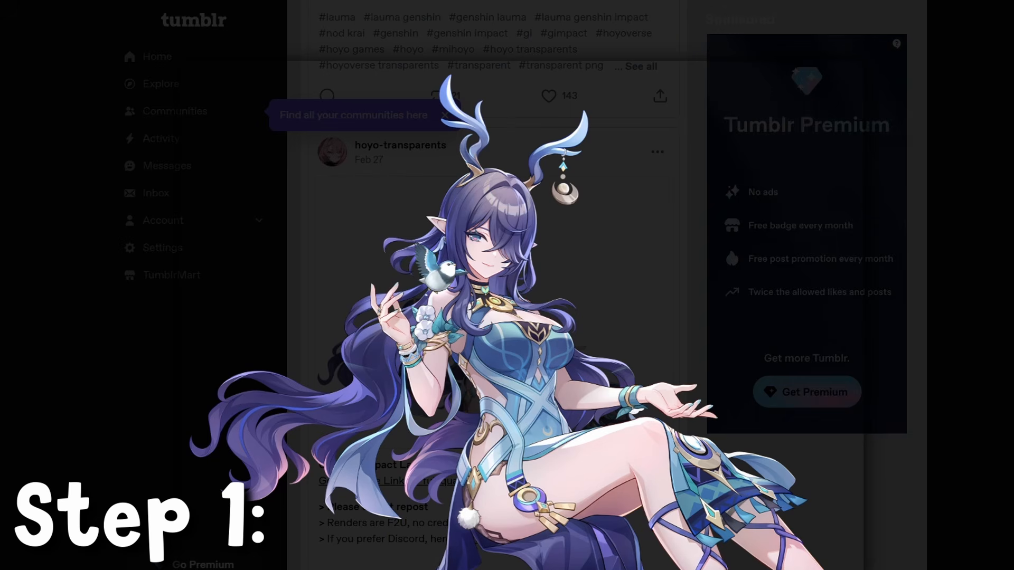
pyautogui.scroll(-12, 490, 285)
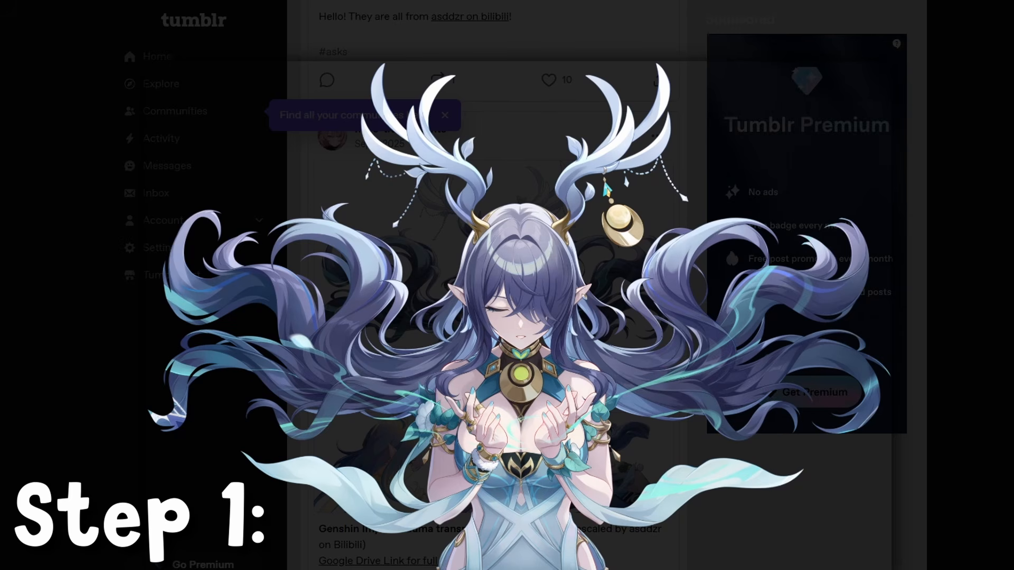
pyautogui.scroll(-12, 490, 286)
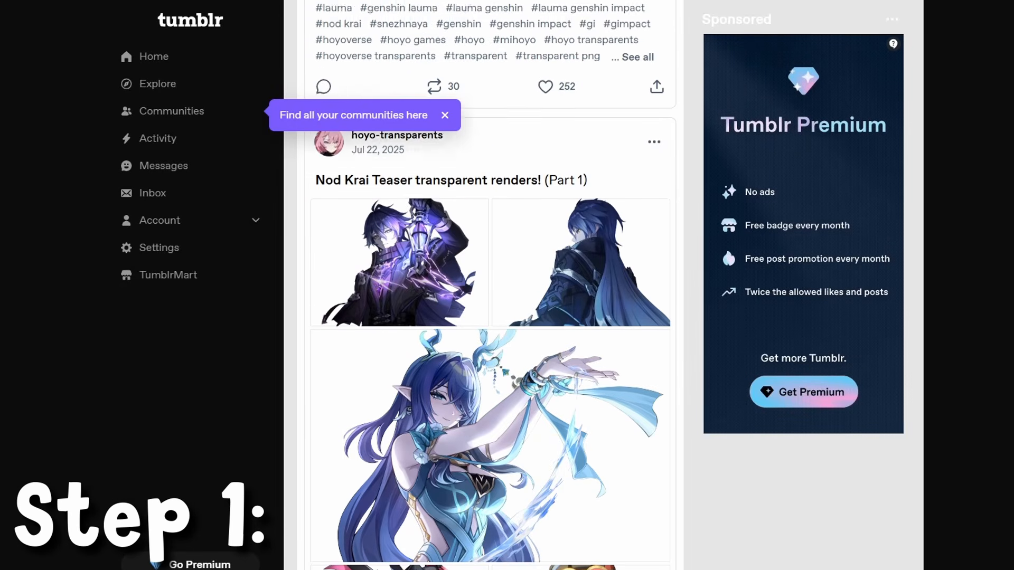
pyautogui.scroll(-4, 490, 286)
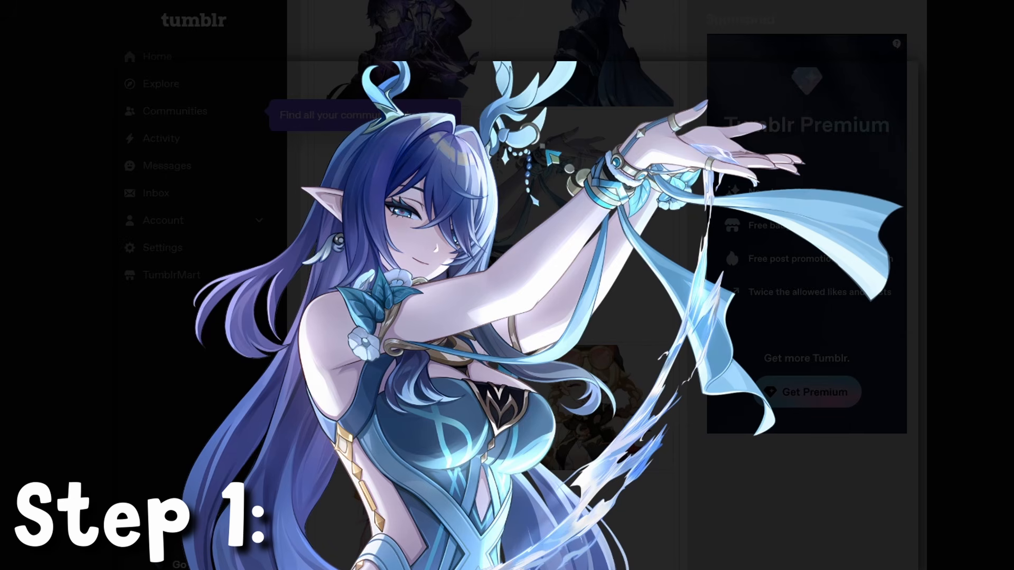
pyautogui.scroll(-5, 490, 285)
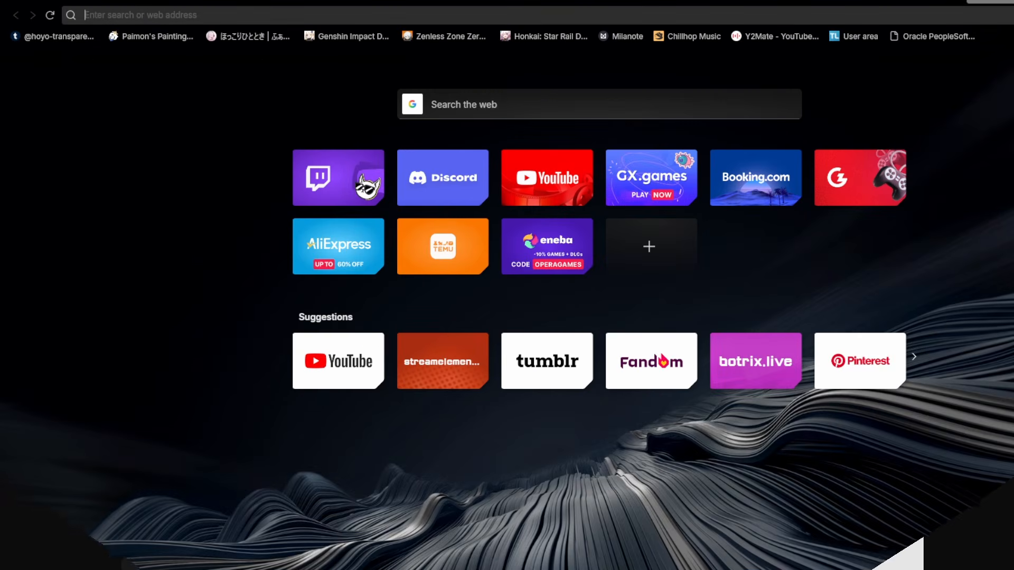
# Search the web for "Honkai star rail wiki" in a new browser page
pyautogui.write('Honk')
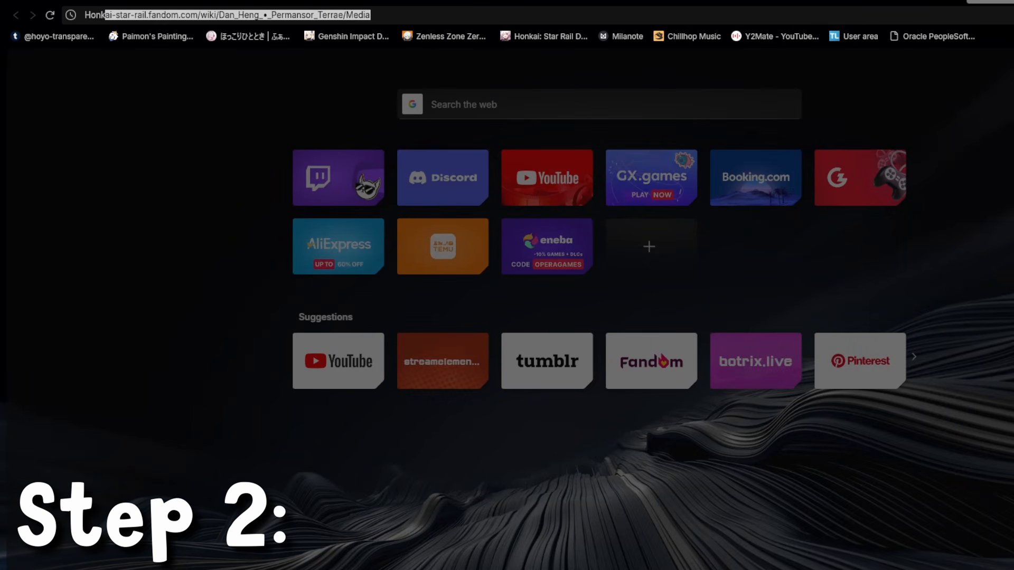
pyautogui.write('ai star rail wiki')
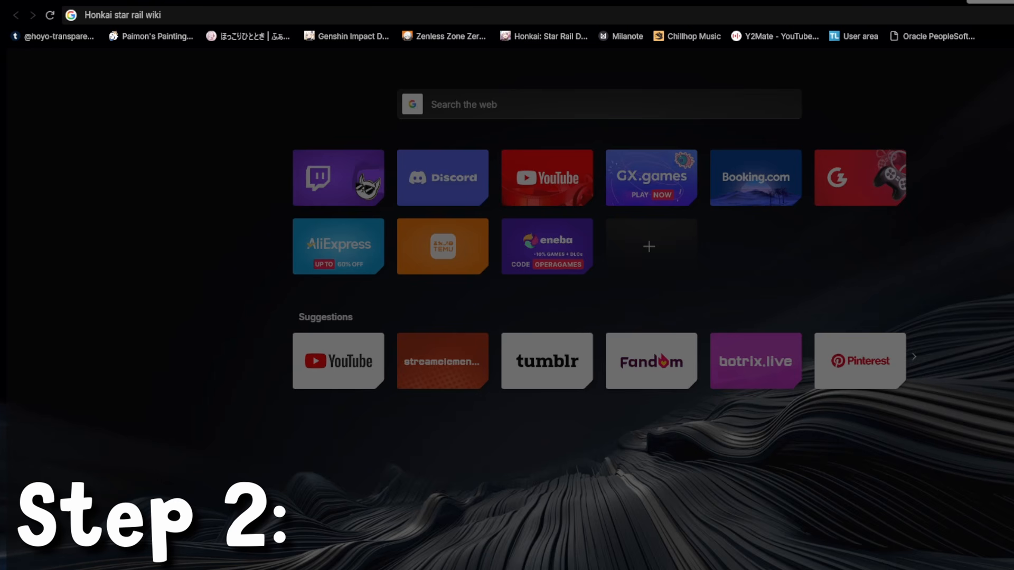
pyautogui.press('Return')
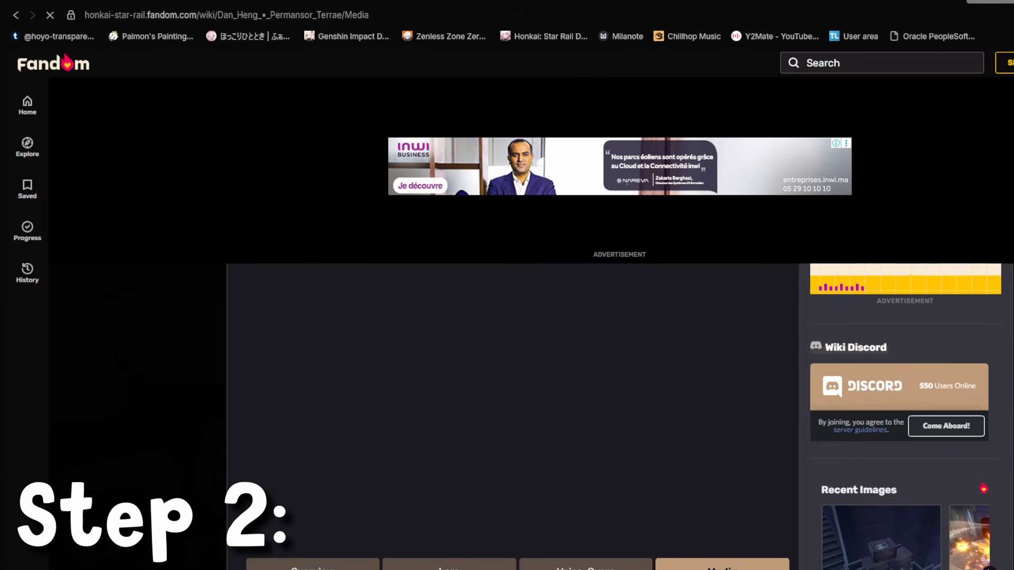
# Find The Dahlia's wiki page, open its Radiant Prominence ascension material and view the item image enlarged
pyautogui.click(845, 63)
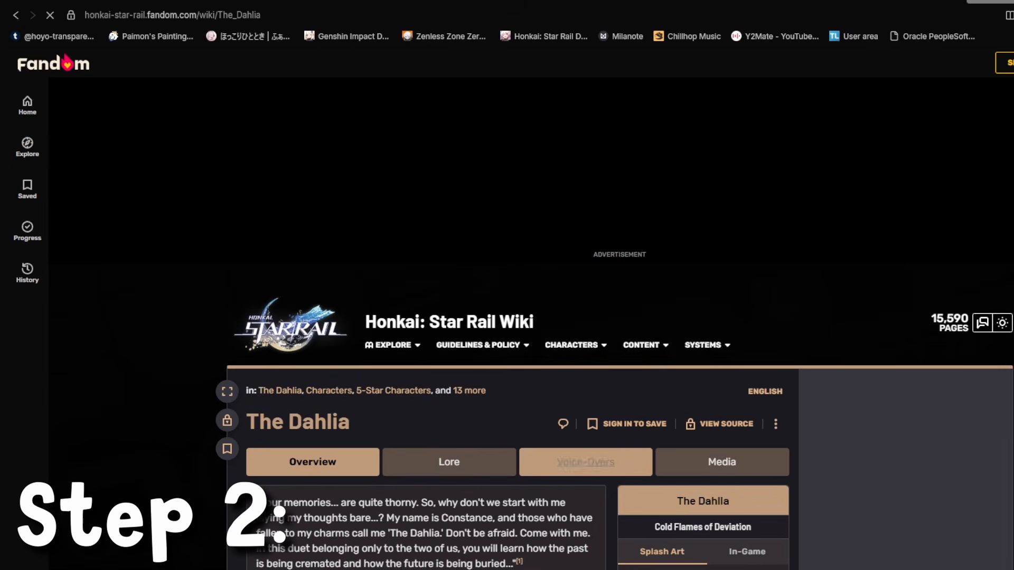
pyautogui.scroll(-5, 528, 369)
pyautogui.scroll(-10, 529, 369)
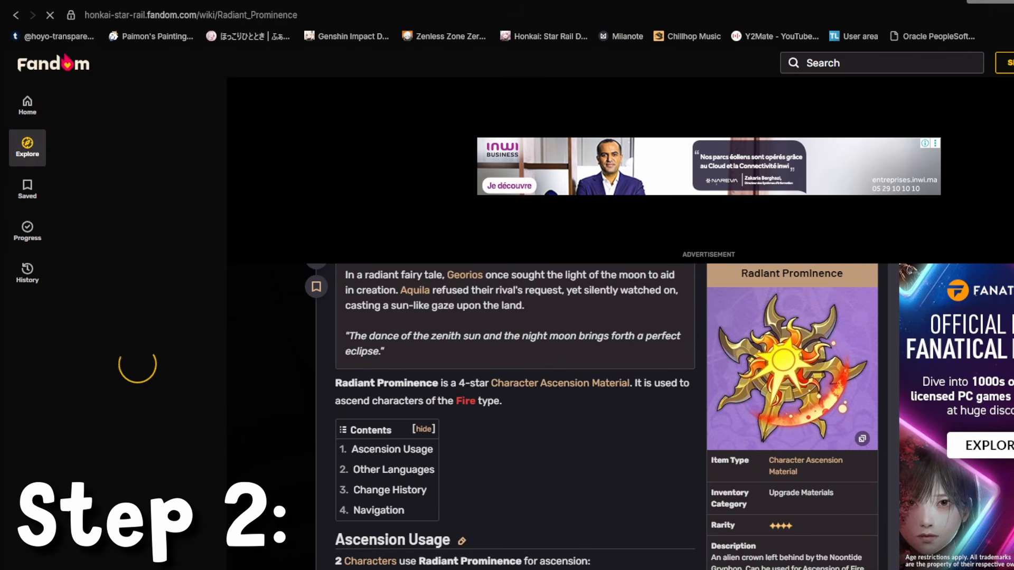
pyautogui.click(697, 369)
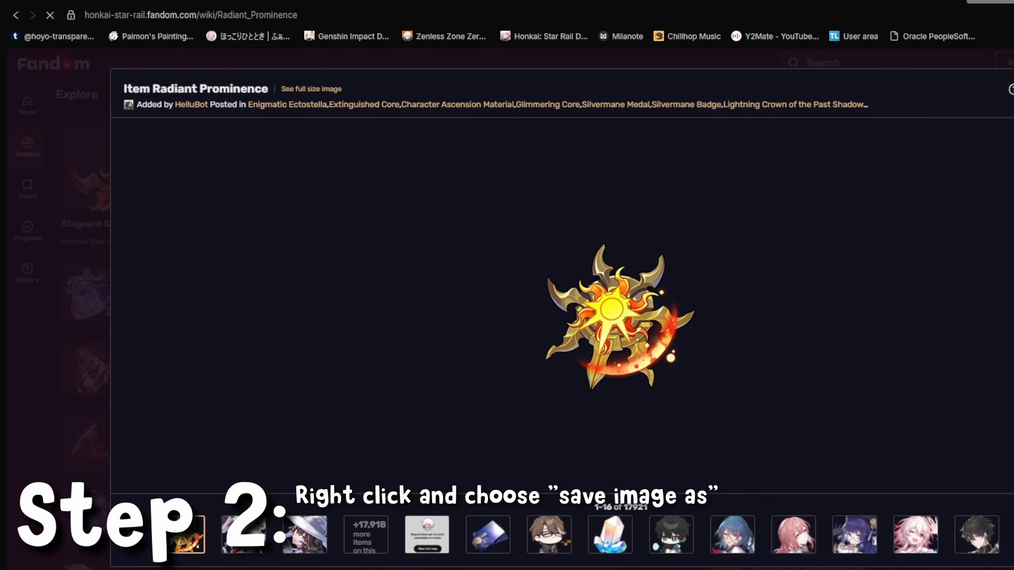
pyautogui.press('Escape')
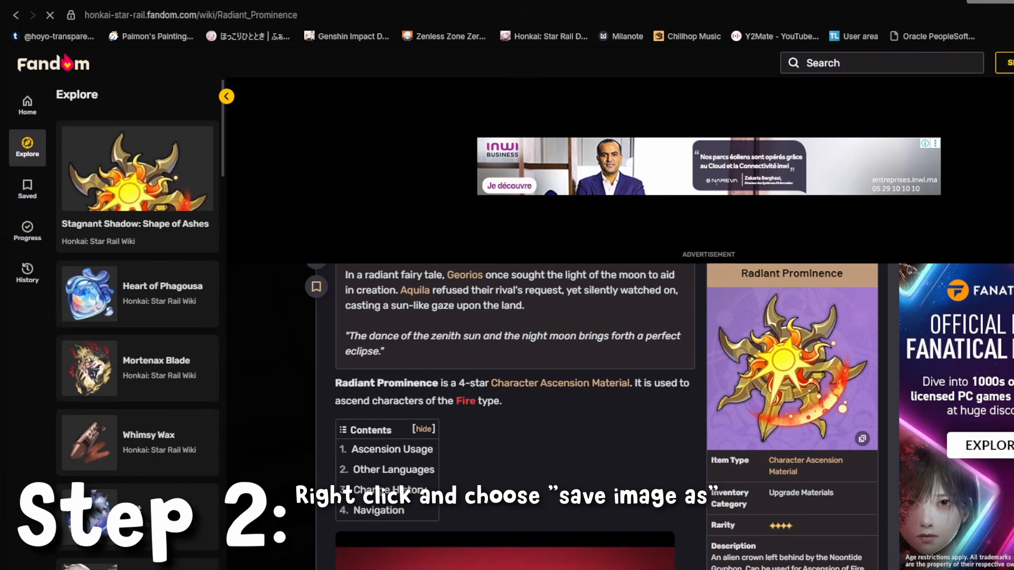
# Go back to The Dahlia's ascension costs, look over the materials and return to the Radiant Prominence page
pyautogui.hotkey('alt', 'Left')
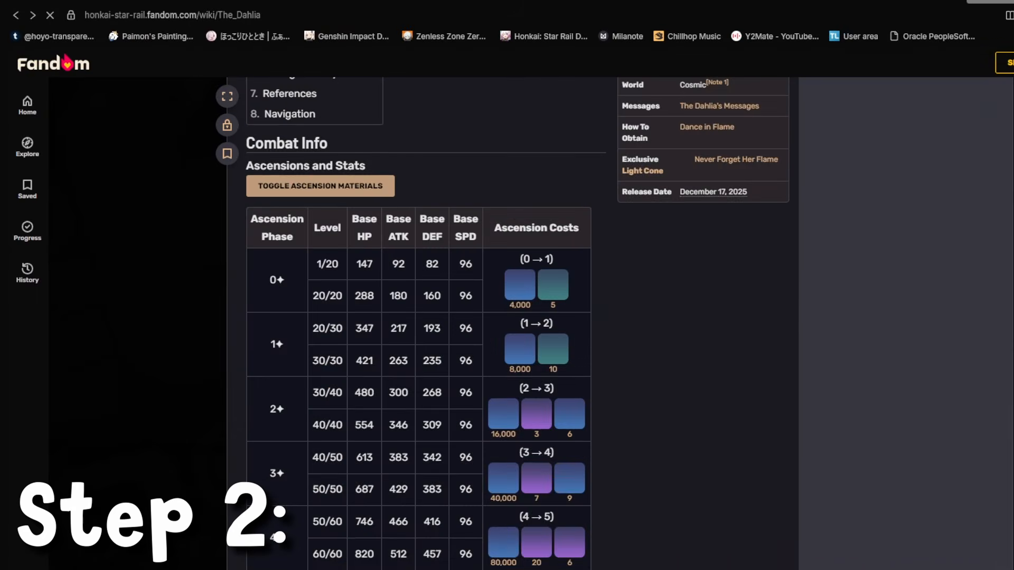
pyautogui.scroll(-5, 418, 317)
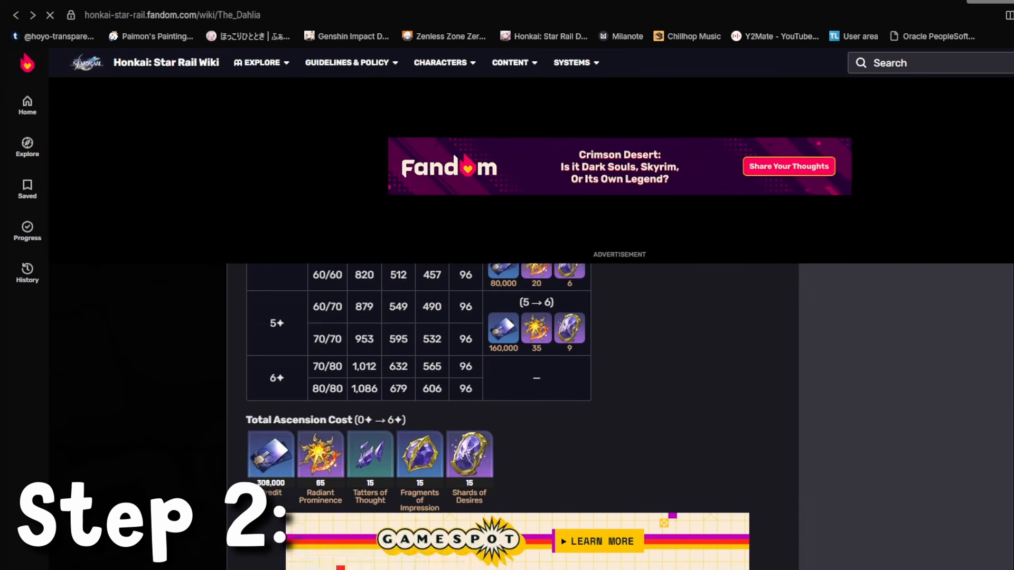
pyautogui.hotkey('alt', 'Right')
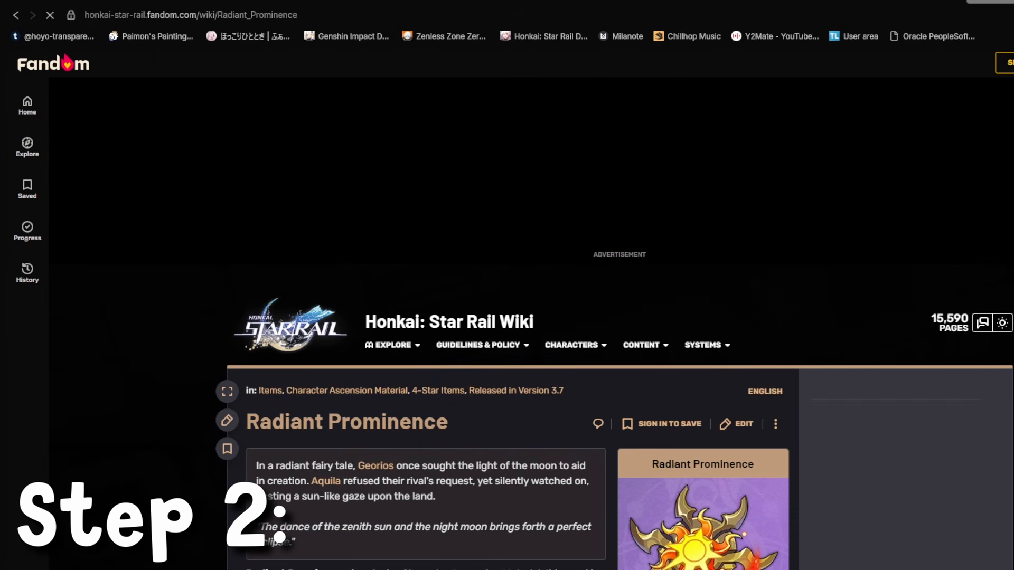
# Search the wiki for Saber and open the character's Media page
pyautogui.click(877, 63)
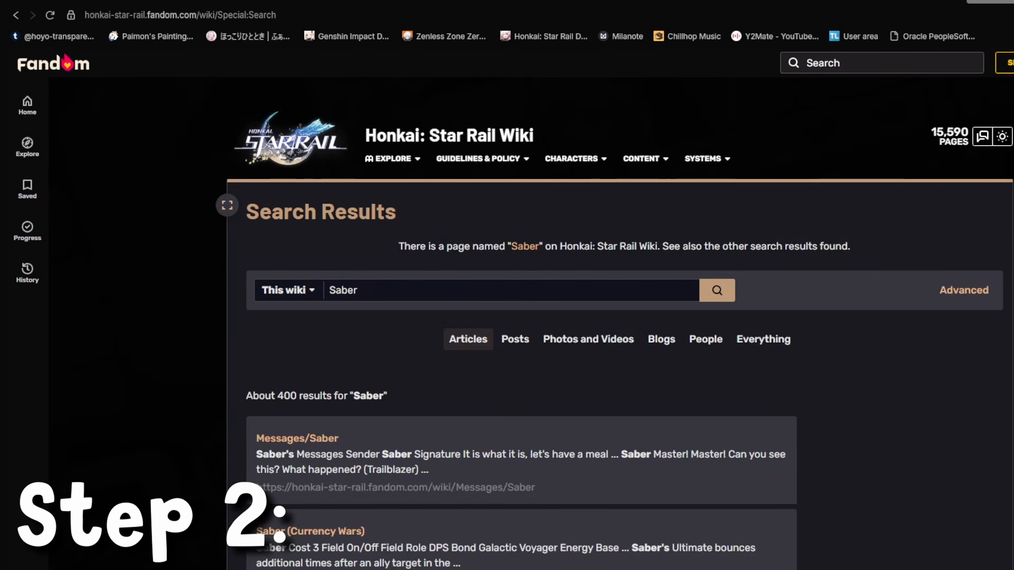
pyautogui.scroll(-5, 521, 317)
pyautogui.click(285, 337)
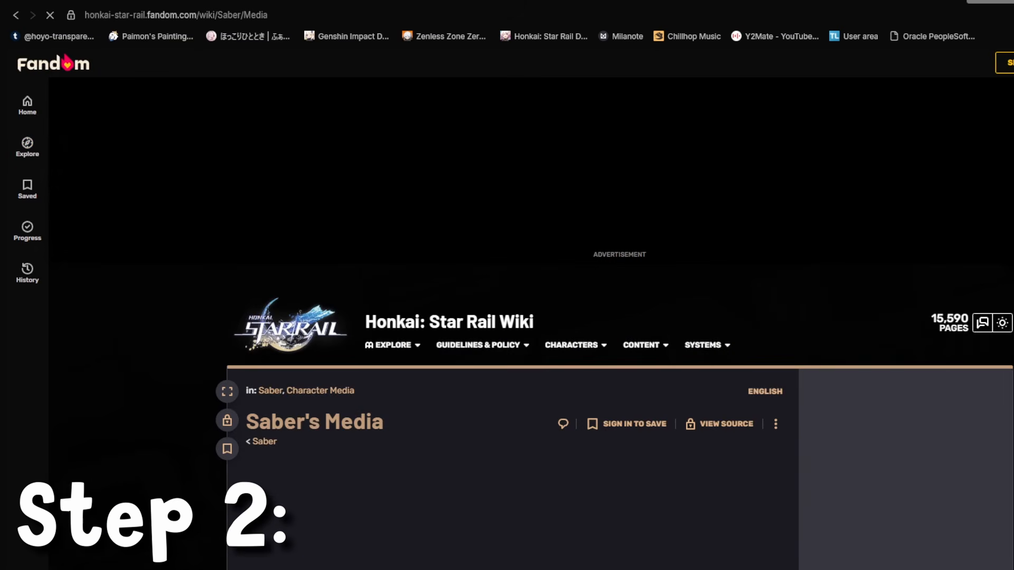
# Look through Saber's media down to the Eidolons section and view the Eidolon 3 artwork enlarged
pyautogui.scroll(-15, 521, 317)
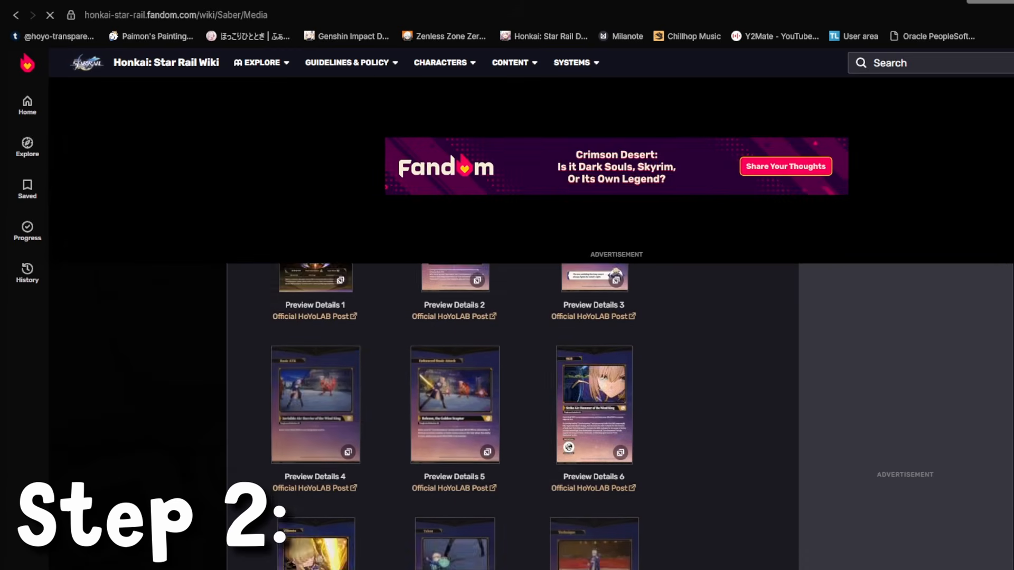
pyautogui.scroll(-4, 404, 338)
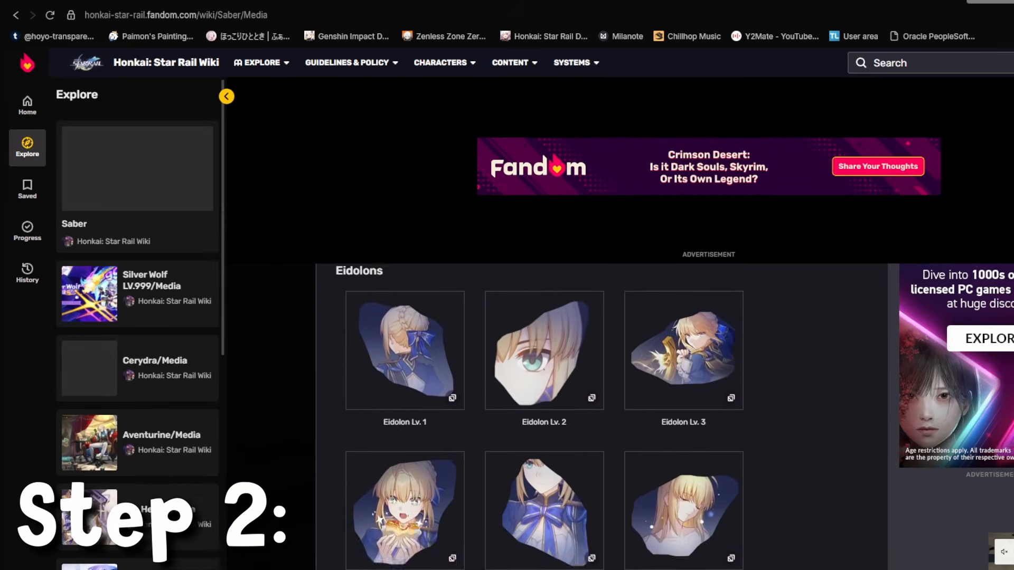
pyautogui.click(404, 150)
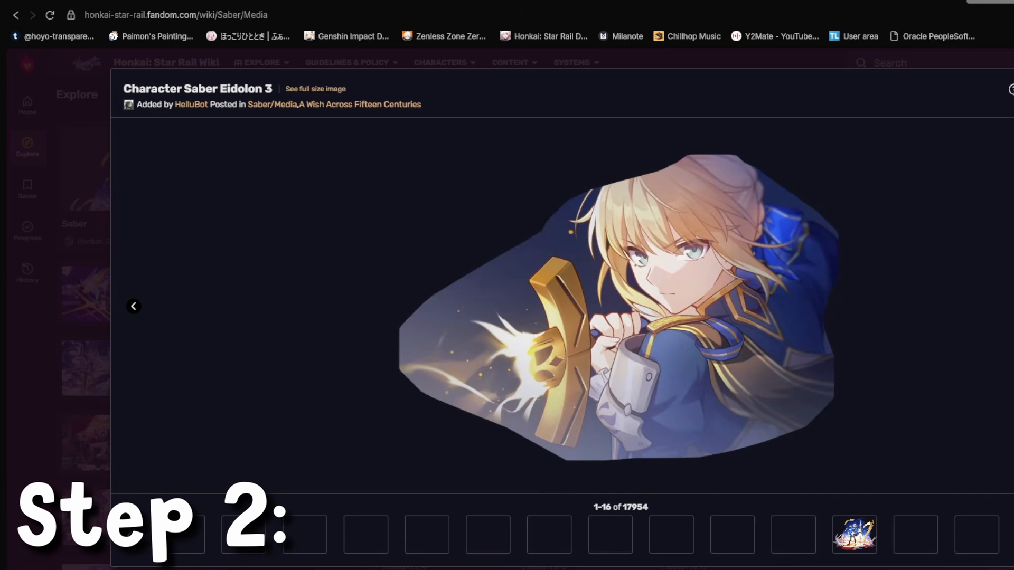
pyautogui.press('Escape')
# Go to Saber's Overview page, open the Conqueror's Will material and view its item image enlarged
pyautogui.scroll(15, 607, 317)
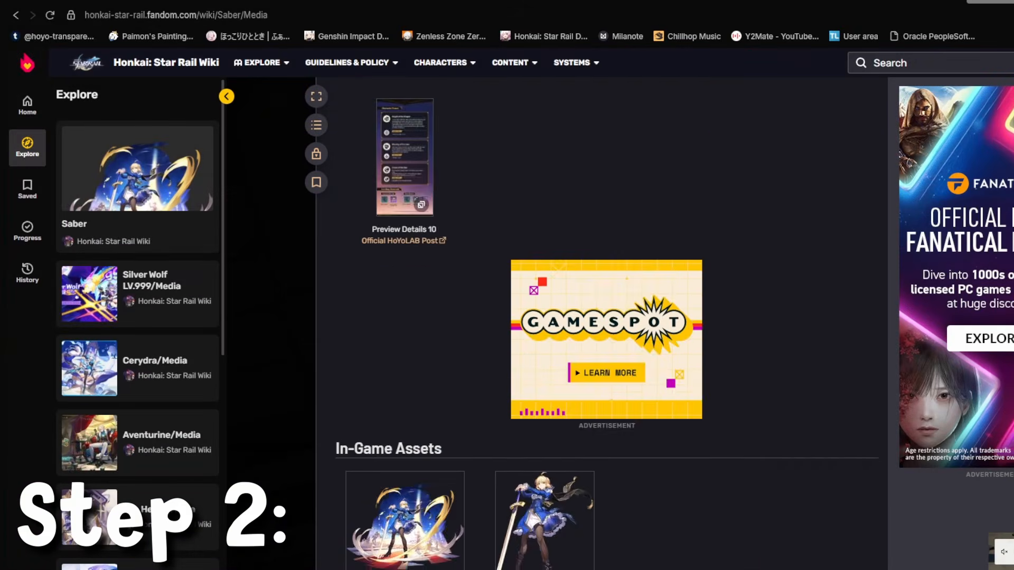
pyautogui.scroll(10, 608, 317)
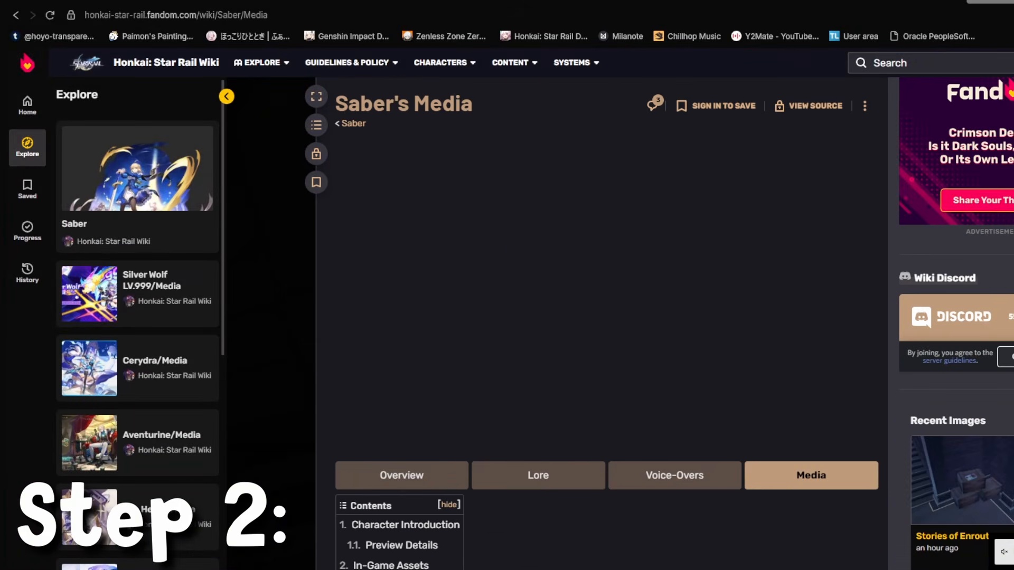
pyautogui.click(403, 475)
pyautogui.scroll(-10, 507, 317)
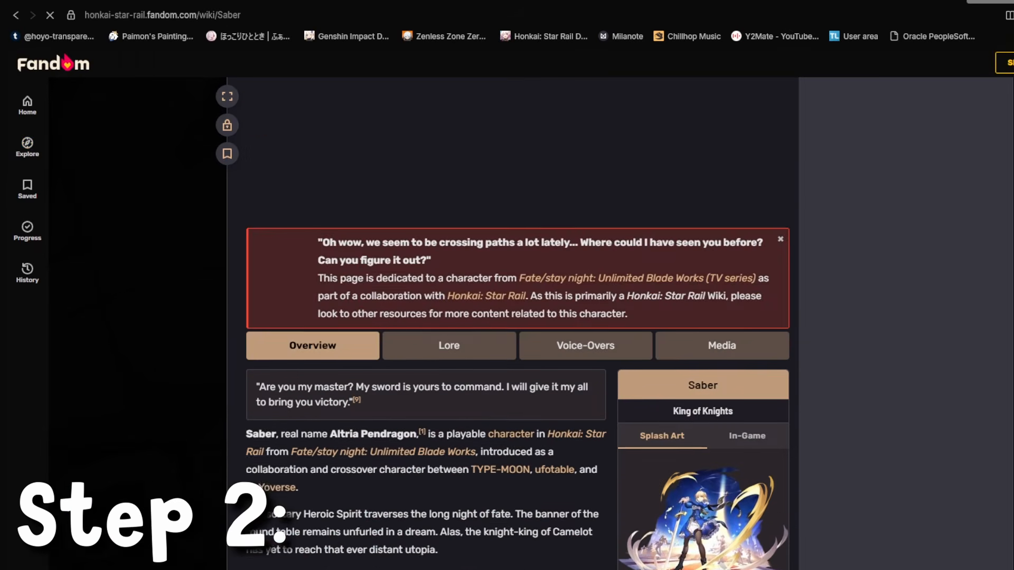
pyautogui.scroll(-15, 508, 370)
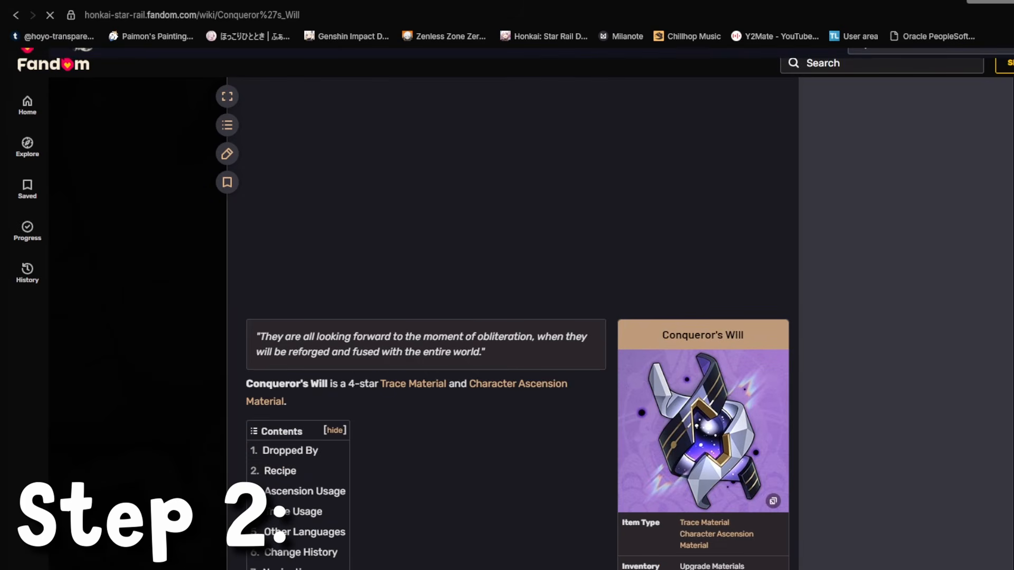
pyautogui.click(703, 431)
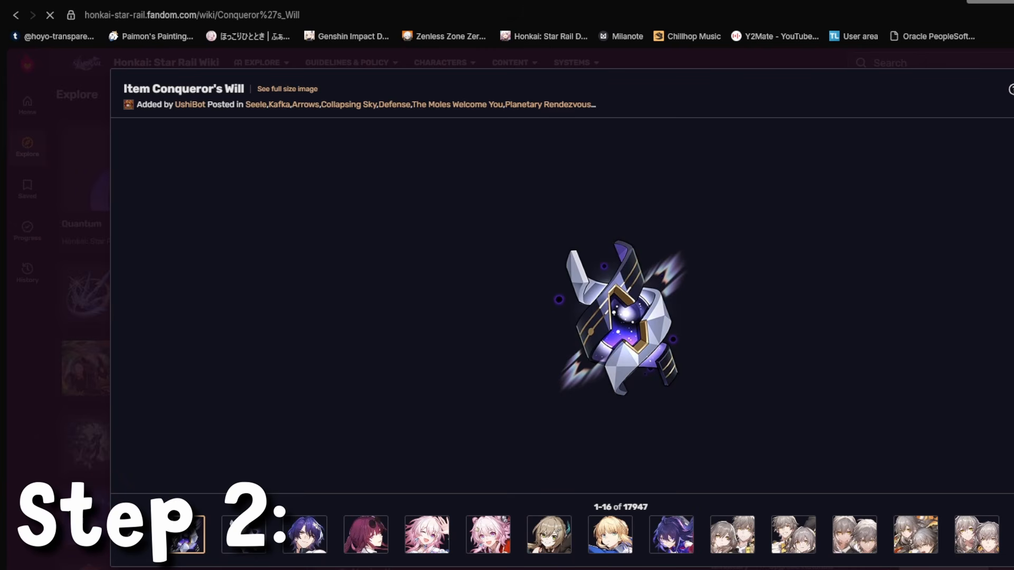
pyautogui.press('Escape')
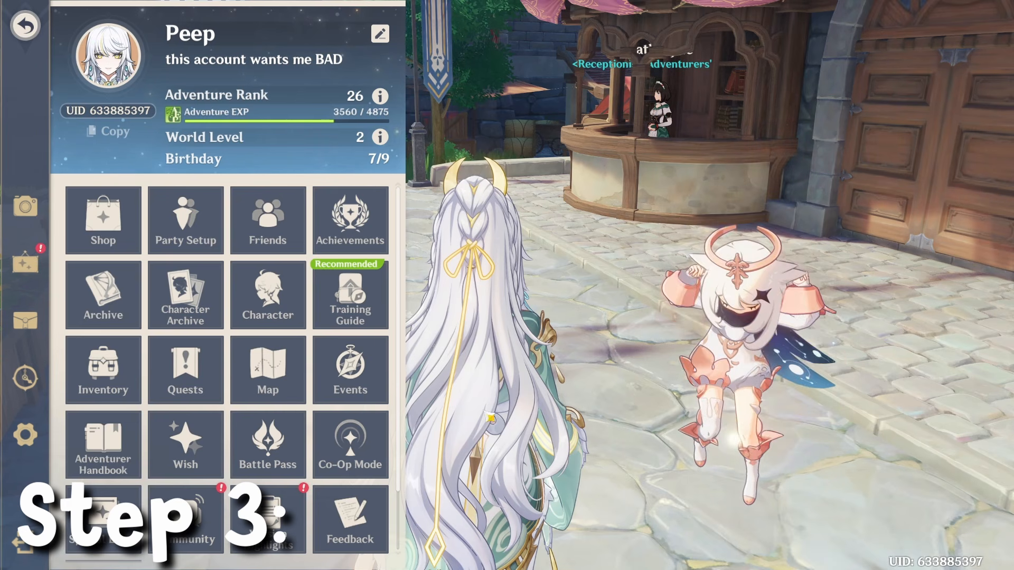
# Switch to Genshin Impact, claim the Day 1 reward of 100 Primogems in Stellar Reunion and close the event screen
pyautogui.press('Escape')
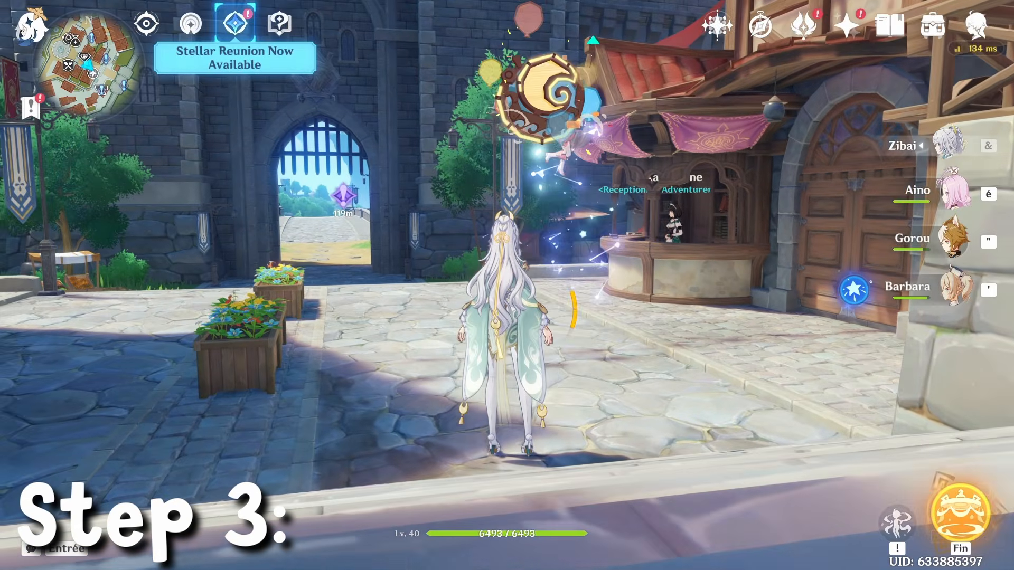
pyautogui.keyDown('alt'); pyautogui.click(233, 27); pyautogui.keyUp('alt')
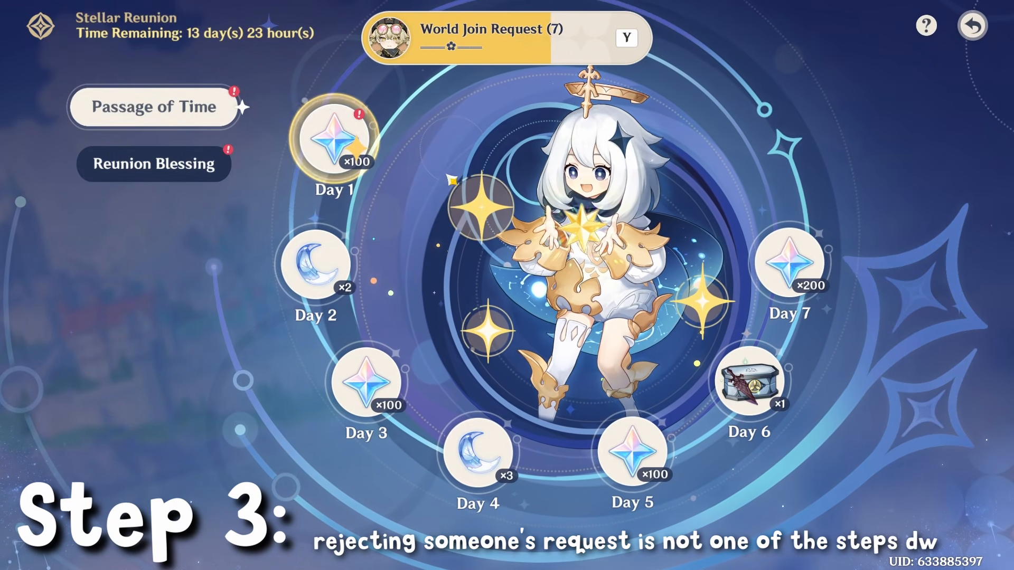
pyautogui.click(525, 50)
pyautogui.click(391, 414)
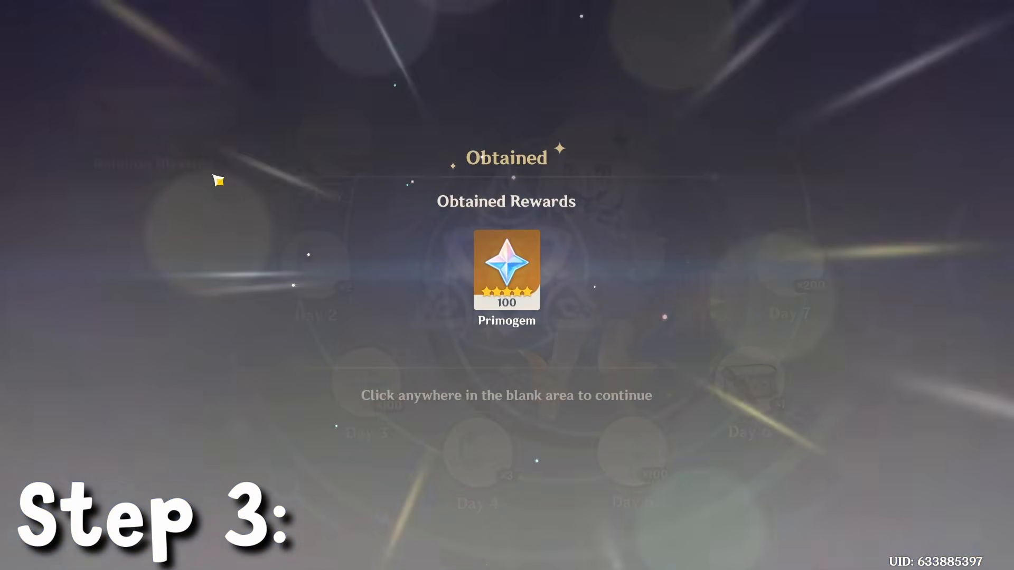
pyautogui.click(215, 176)
pyautogui.click(214, 176)
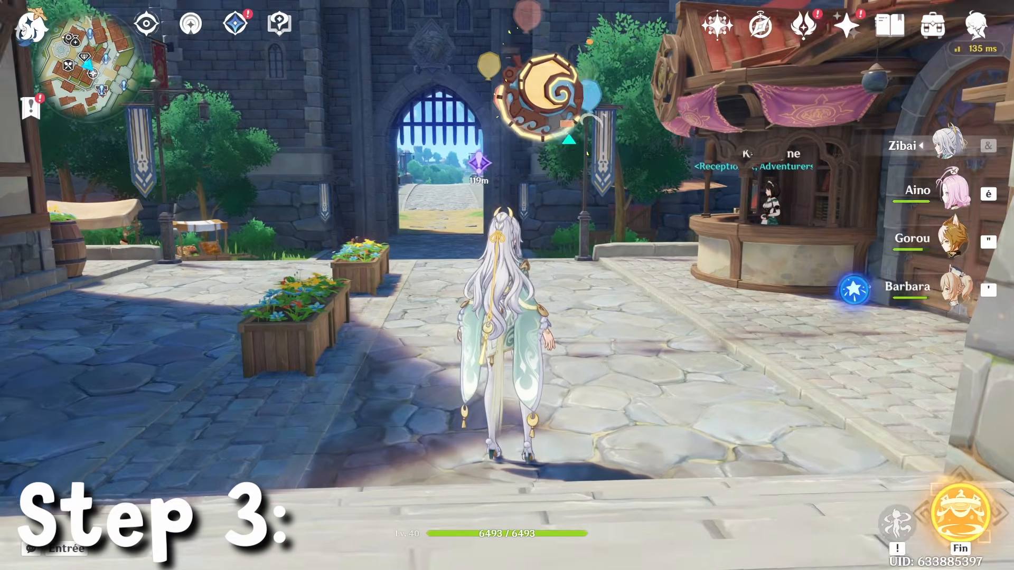
# Look through the Character Event Wish history from page 1 to page 8, close it and leave the Wish screen
pyautogui.press('F3')
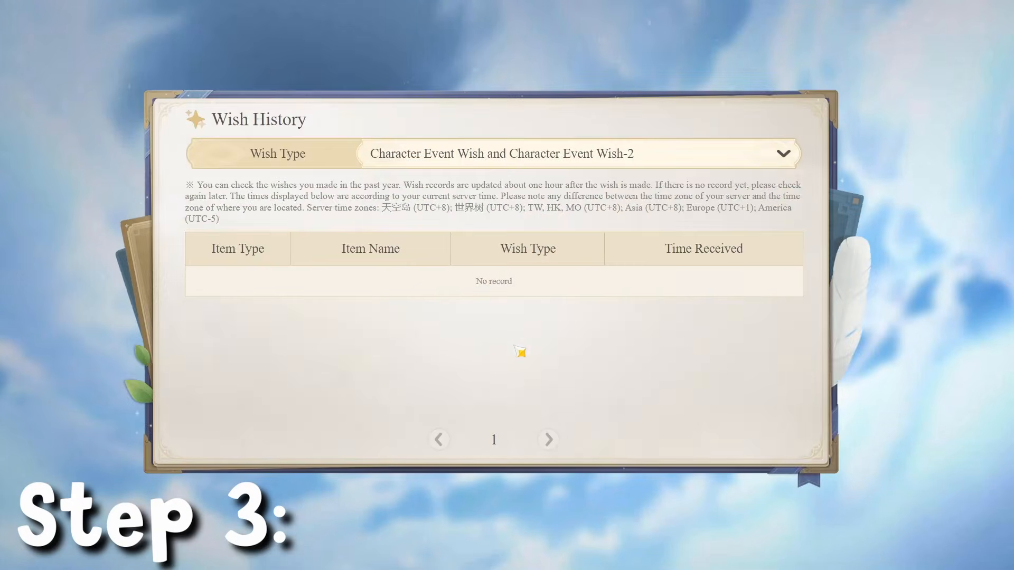
pyautogui.scroll(-2, 505, 394)
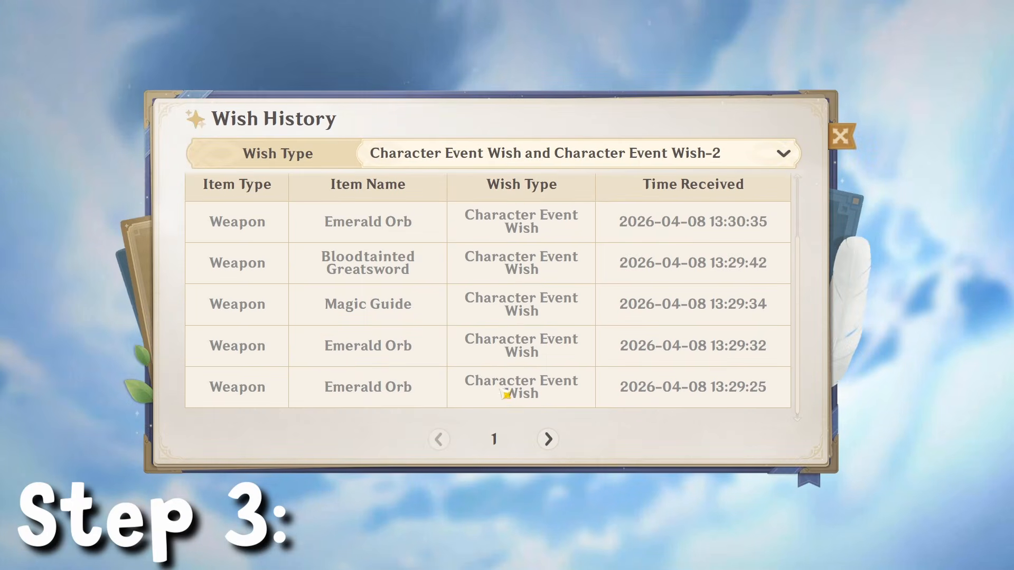
pyautogui.click(556, 440)
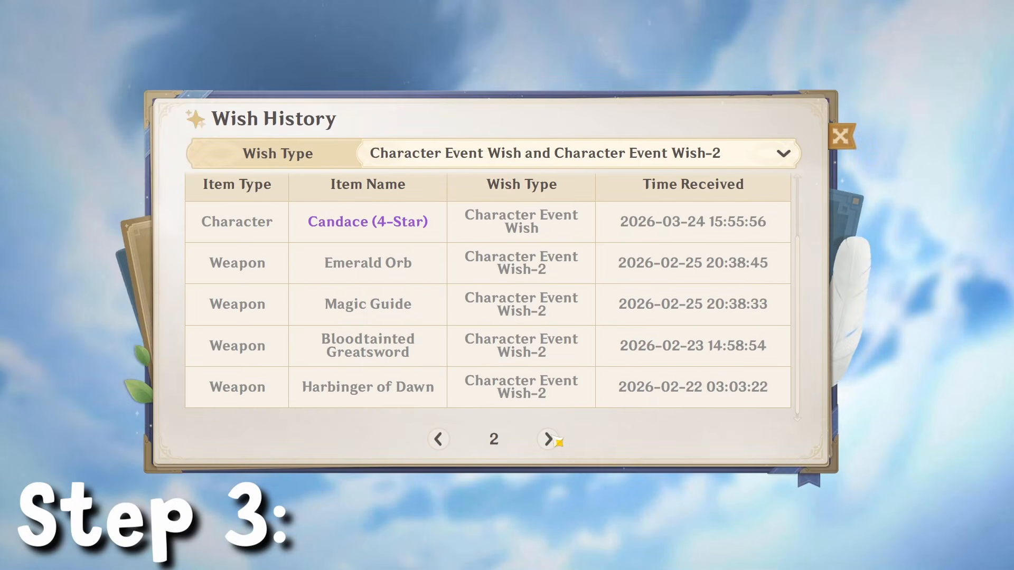
pyautogui.click(557, 440)
pyautogui.click(556, 440)
pyautogui.click(556, 440)
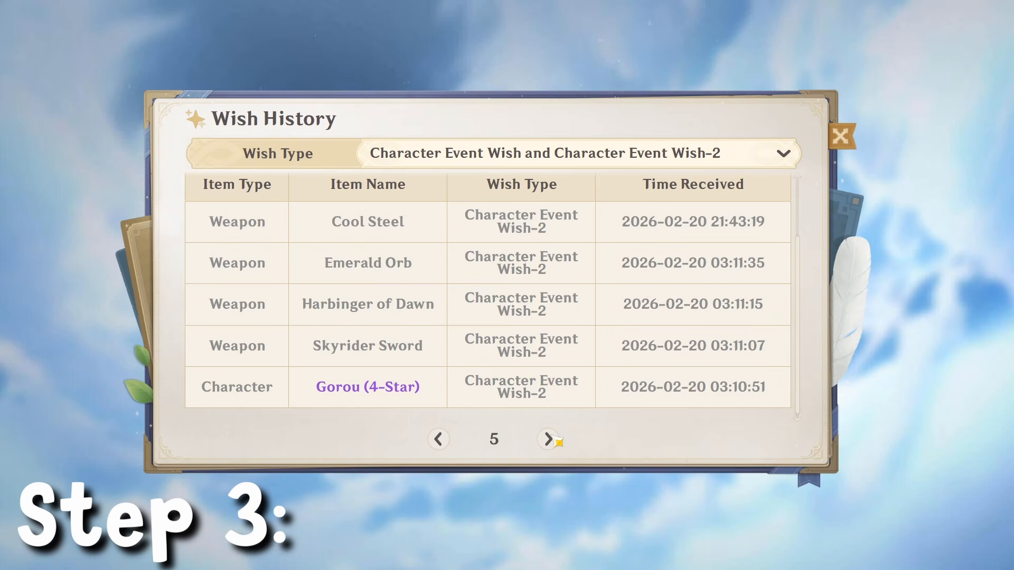
pyautogui.click(556, 440)
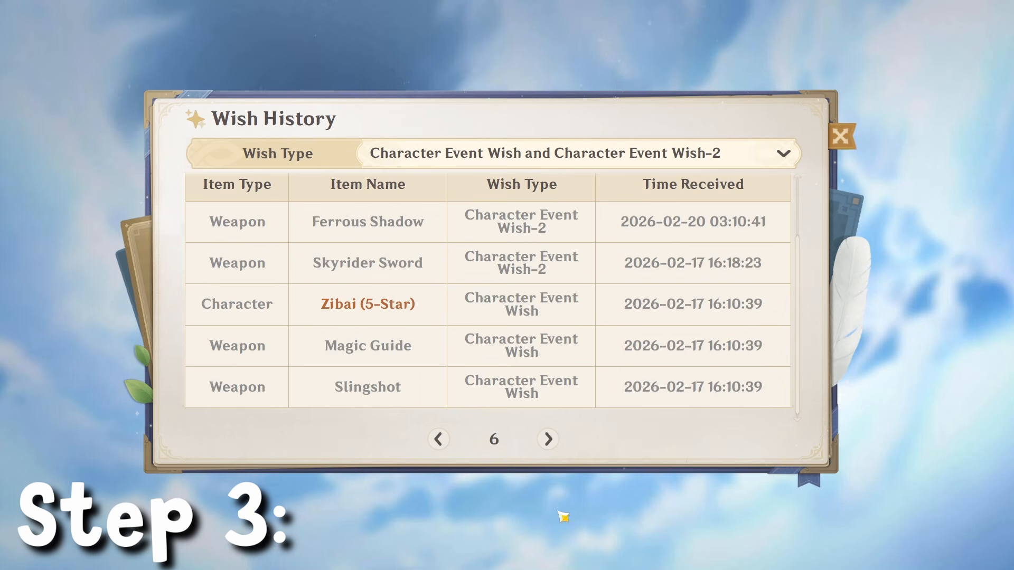
pyautogui.click(557, 451)
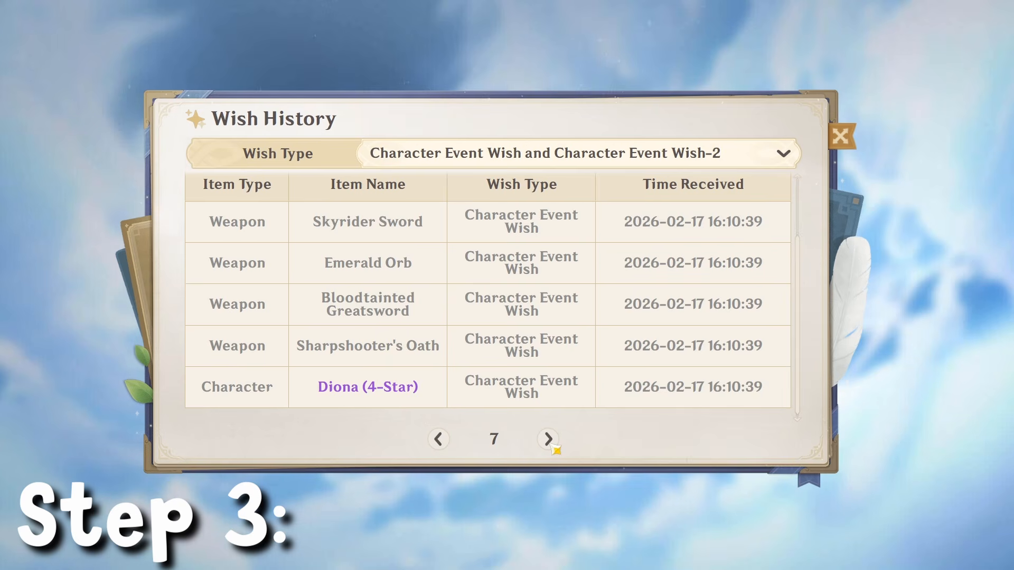
pyautogui.click(556, 450)
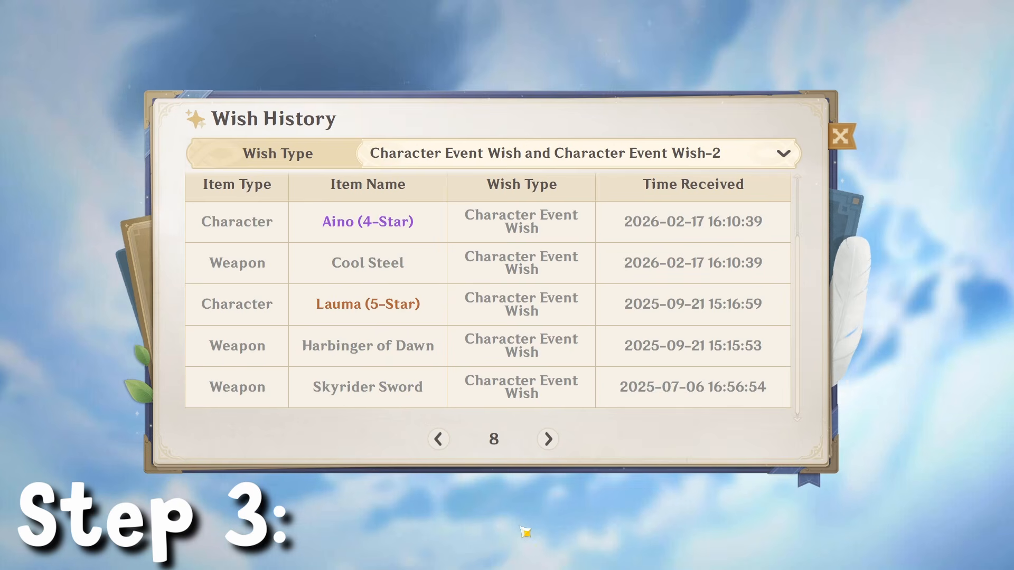
pyautogui.click(440, 440)
pyautogui.click(841, 139)
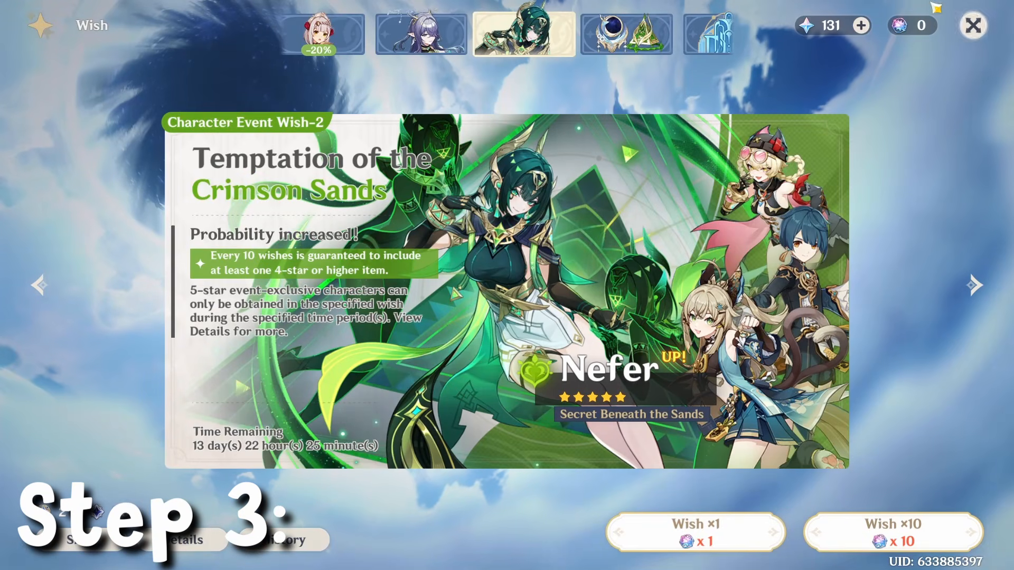
pyautogui.click(976, 24)
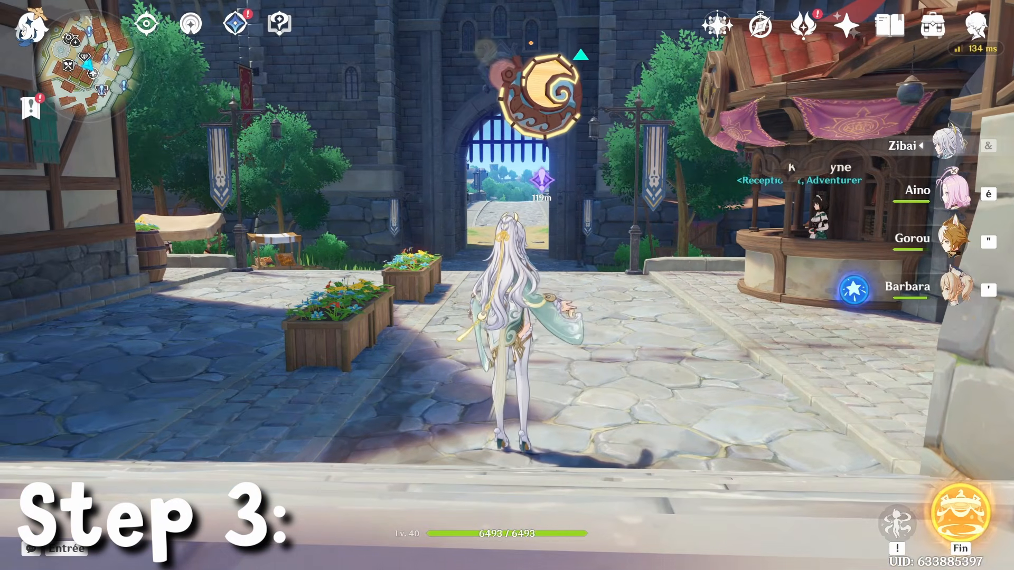
# Open Zibai's character screen and view the praying pose with the goblet artifact slot and the weapon pose
pyautogui.press('c')
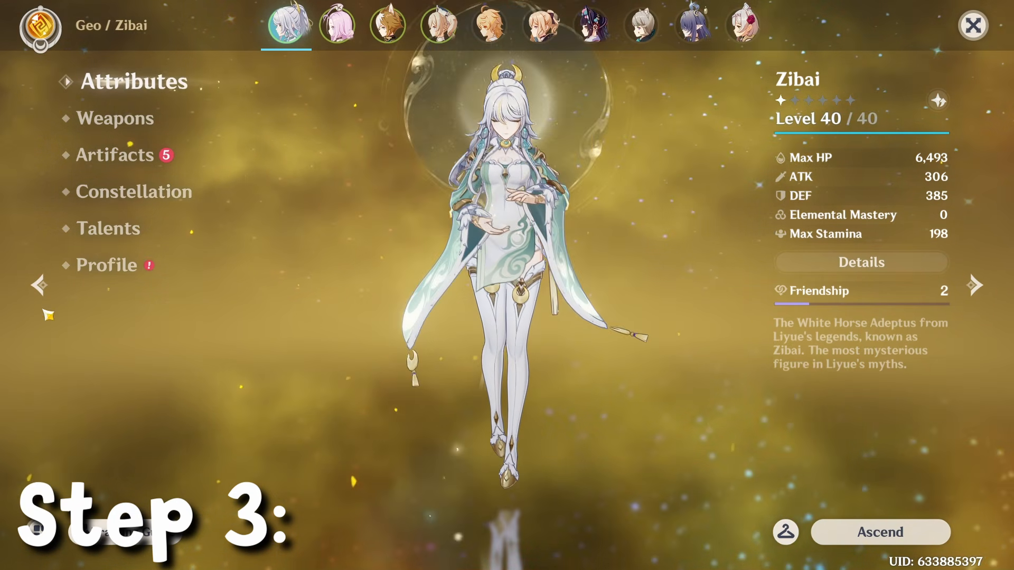
pyautogui.click(117, 155)
pyautogui.click(357, 375)
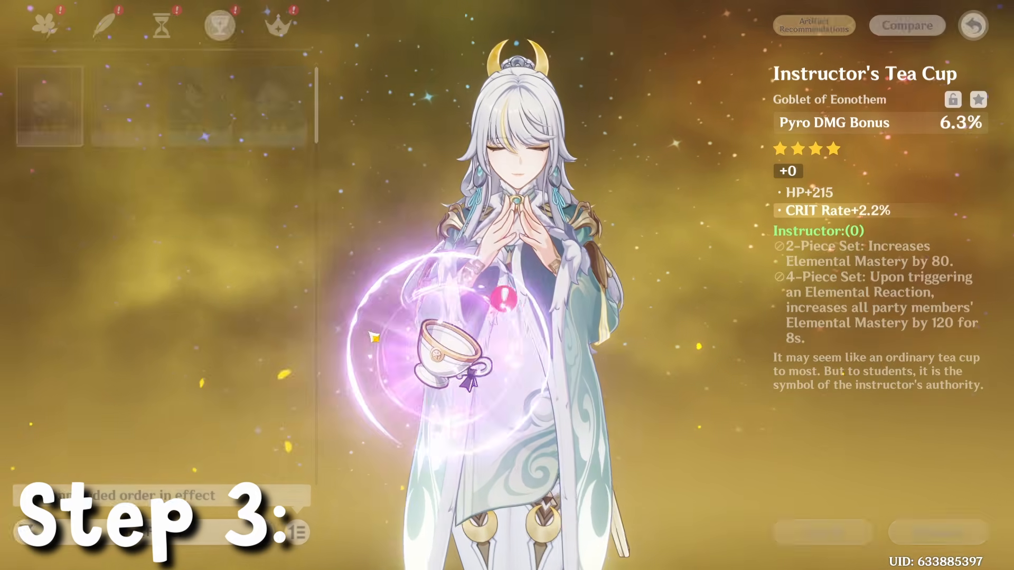
pyautogui.press('Escape')
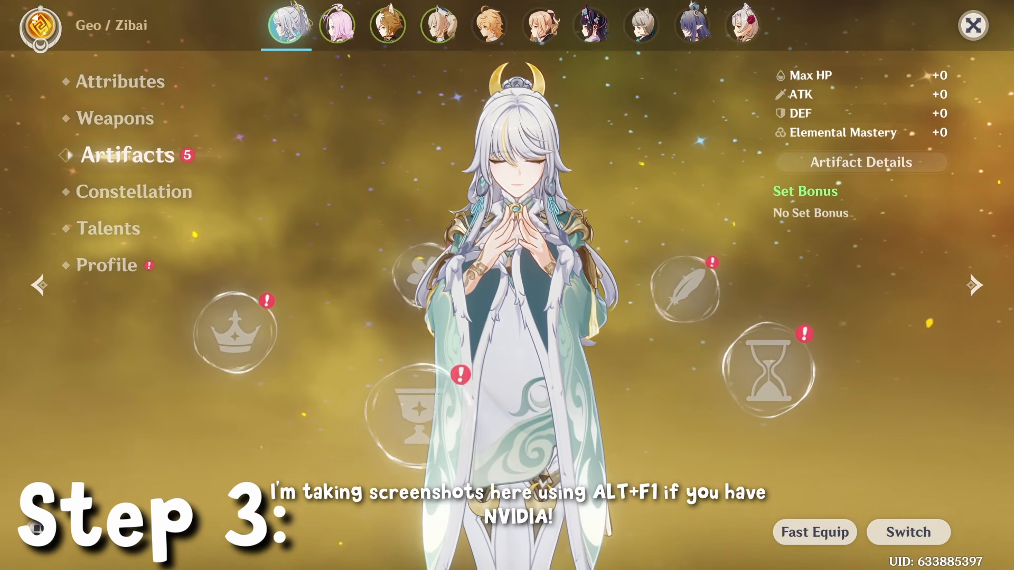
pyautogui.click(115, 119)
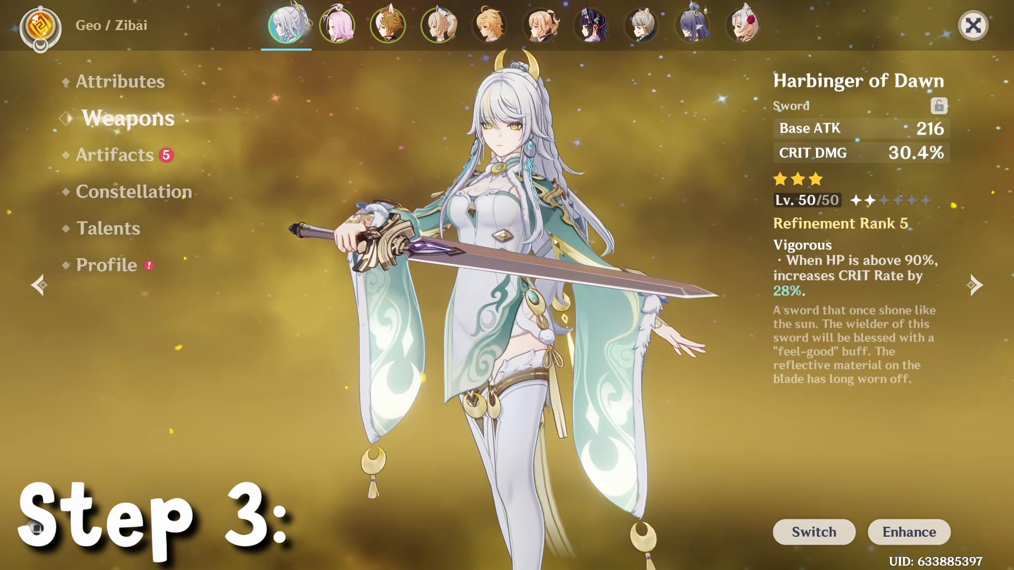
# View Lauma's weapon, attributes and artifact poses, including the goblet selection, and close the character screen
pyautogui.click(714, 23)
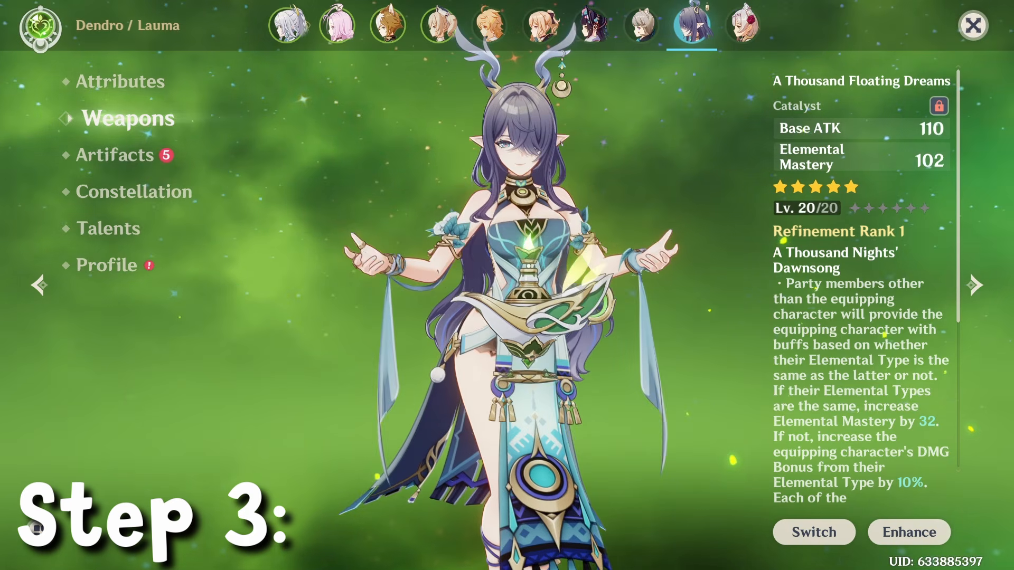
pyautogui.click(121, 81)
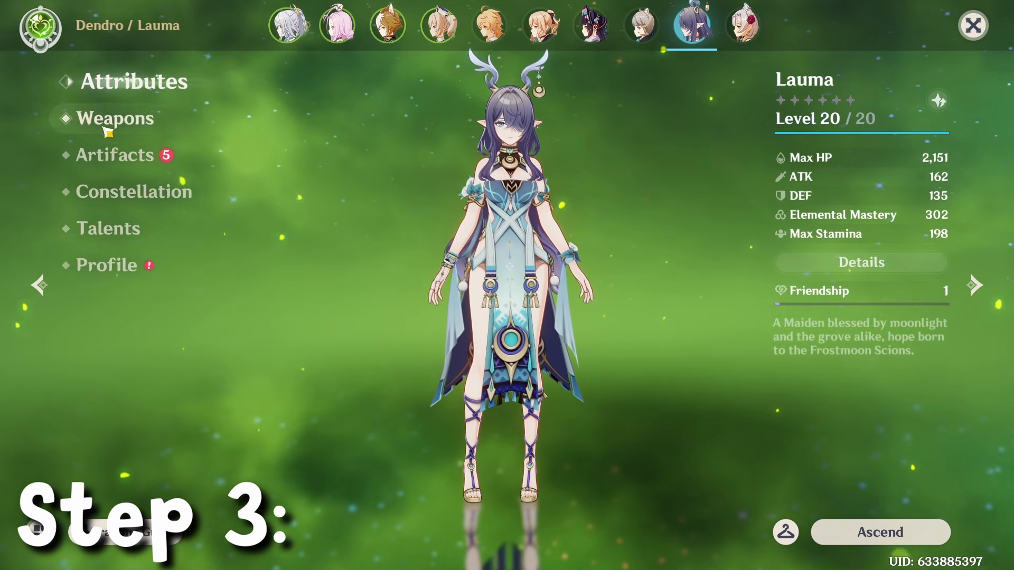
pyautogui.click(125, 155)
pyautogui.click(367, 421)
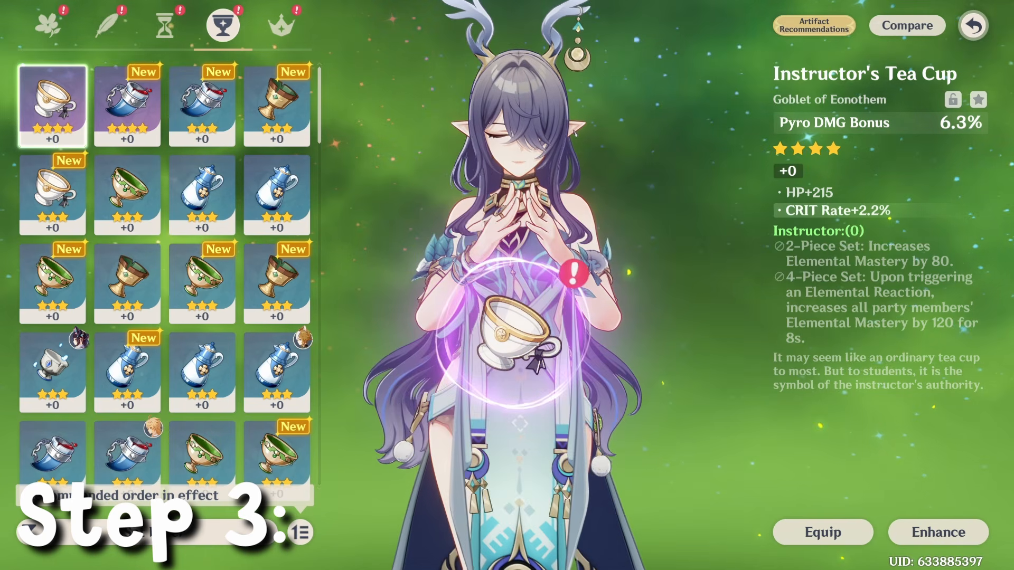
pyautogui.press('Escape')
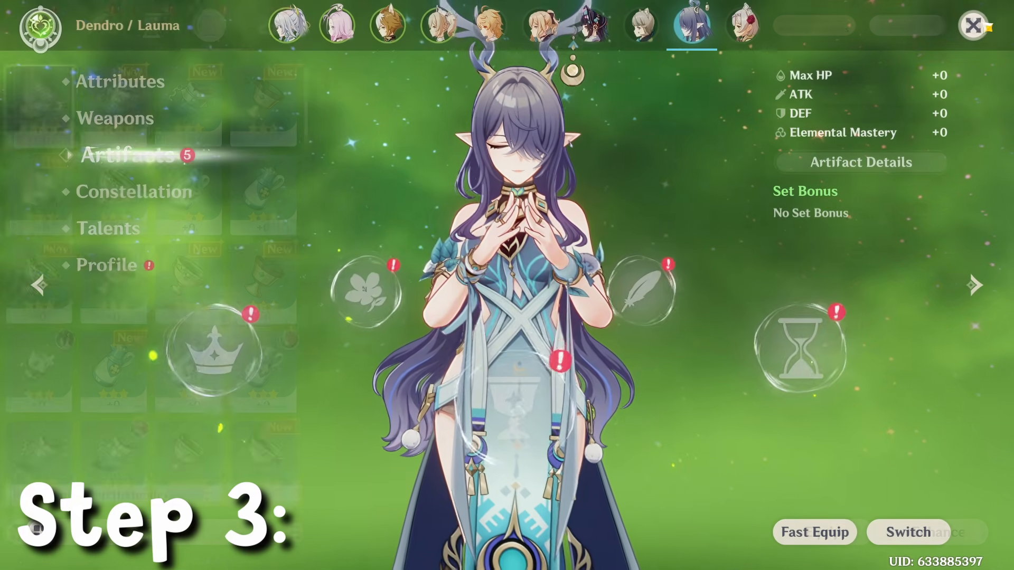
pyautogui.press('Escape')
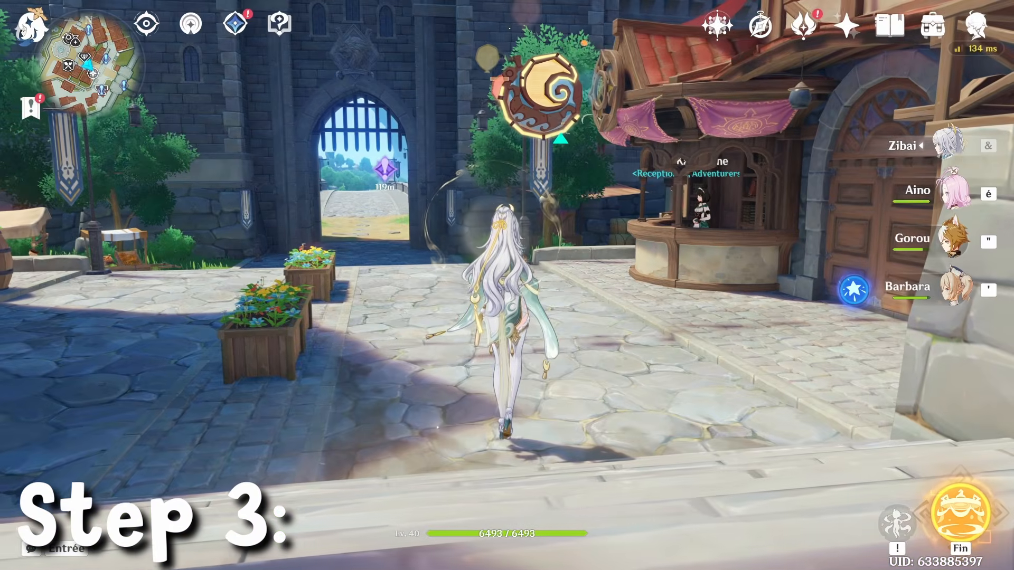
pyautogui.press('Escape')
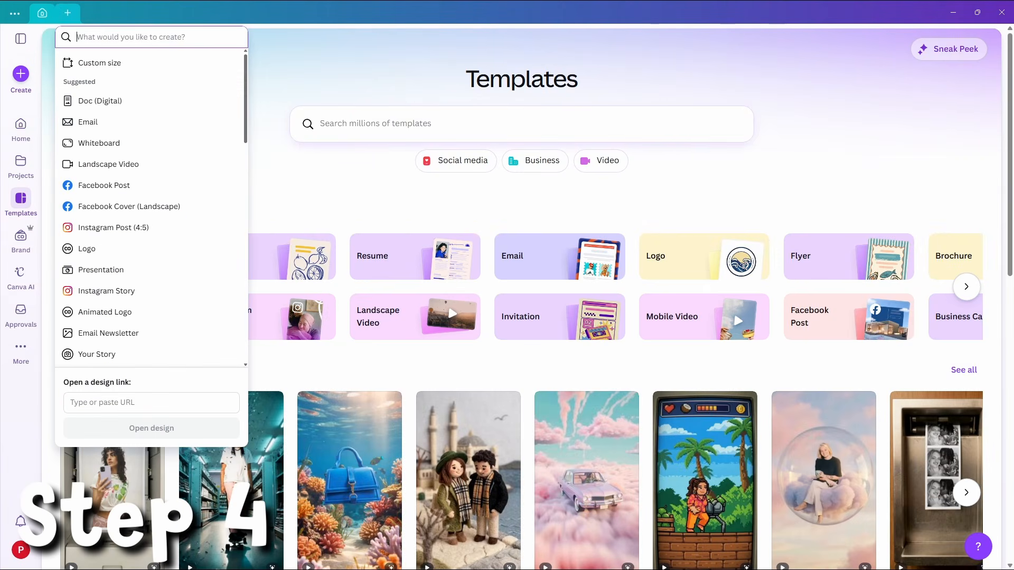
# In Canva, create a blank YouTube Thumbnail design of 1280 × 720 px and start uploading image files to it
pyautogui.write('you')
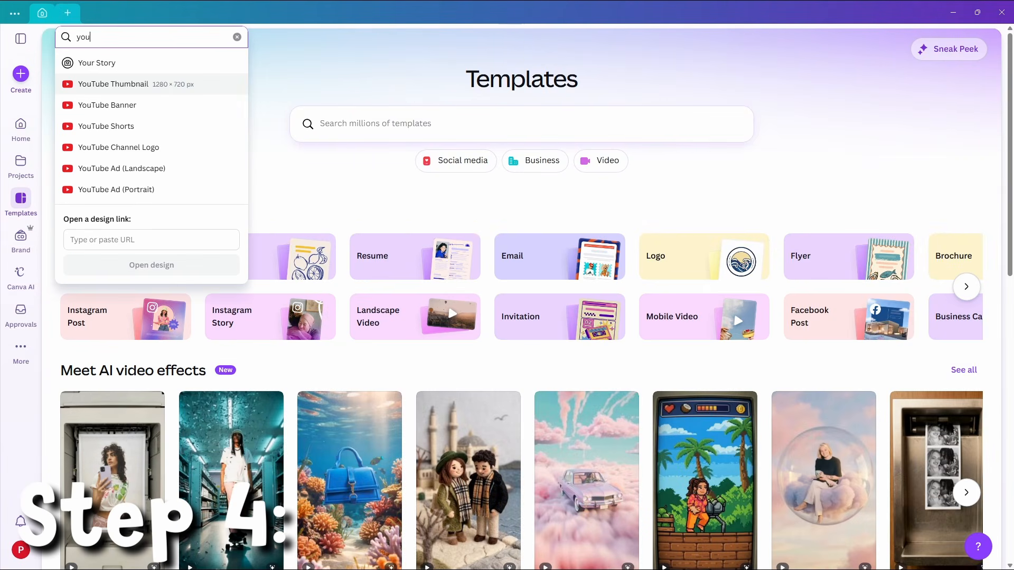
pyautogui.click(116, 83)
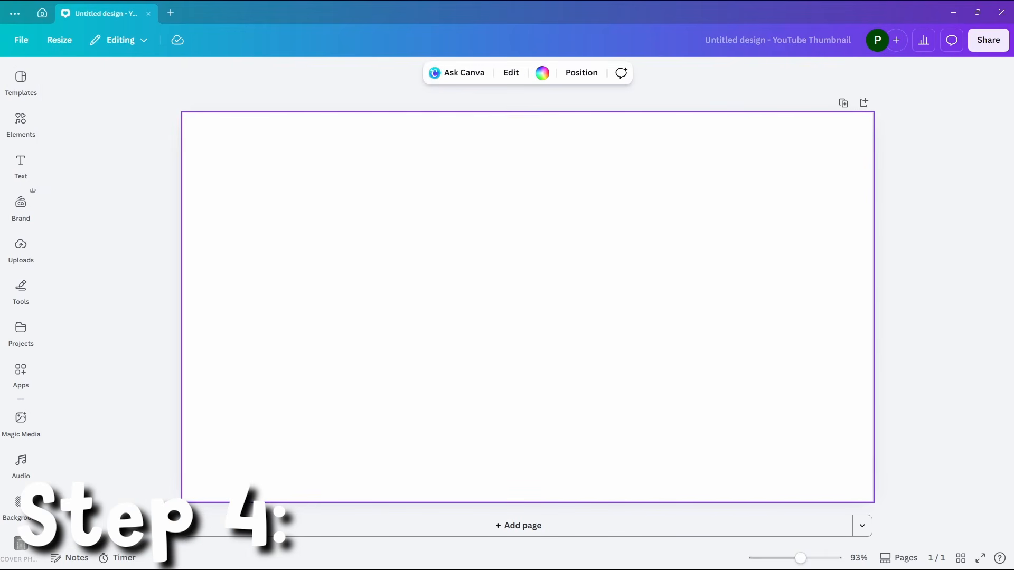
pyautogui.click(21, 248)
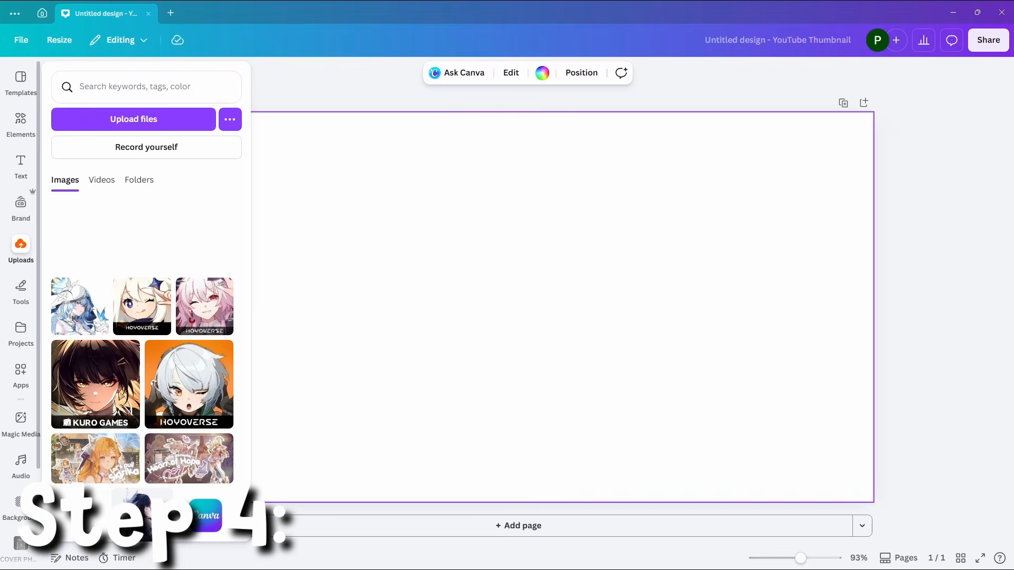
pyautogui.click(133, 119)
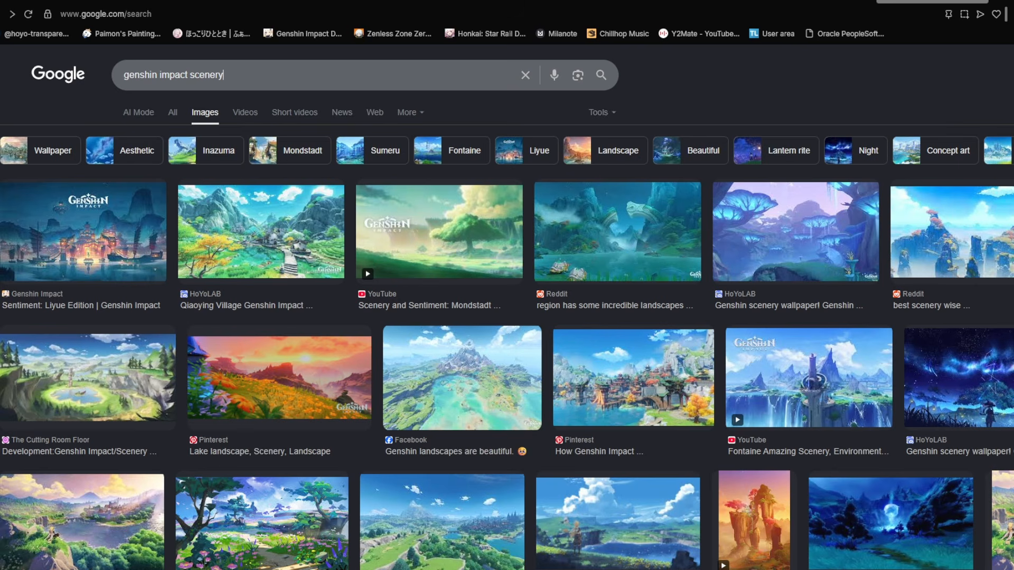
pyautogui.tripleClick(211, 75)
pyautogui.tripleClick(212, 75)
pyautogui.doubleClick(212, 75)
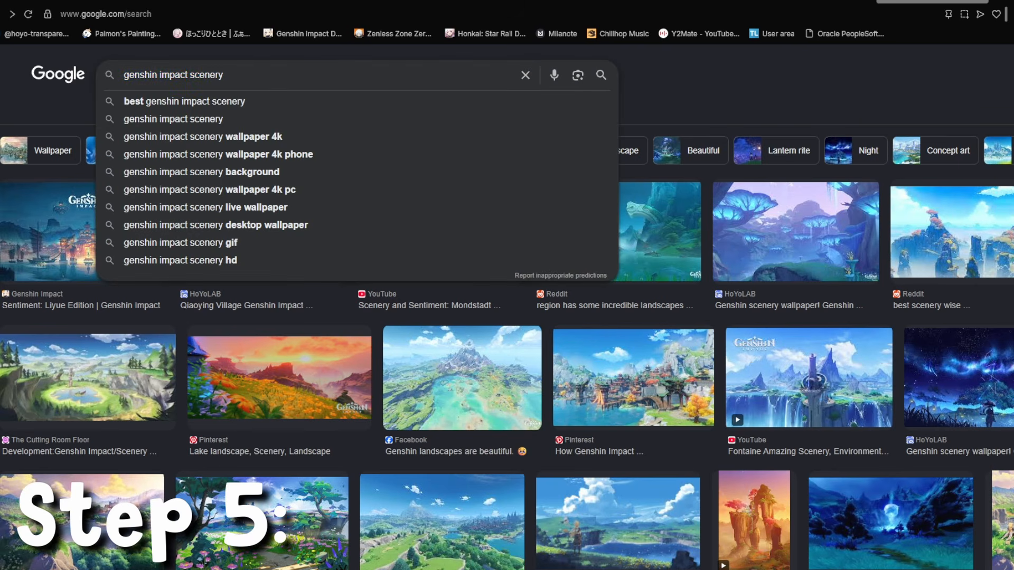
pyautogui.moveTo(123, 75); pyautogui.dragTo(183, 75)
pyautogui.press('Escape')
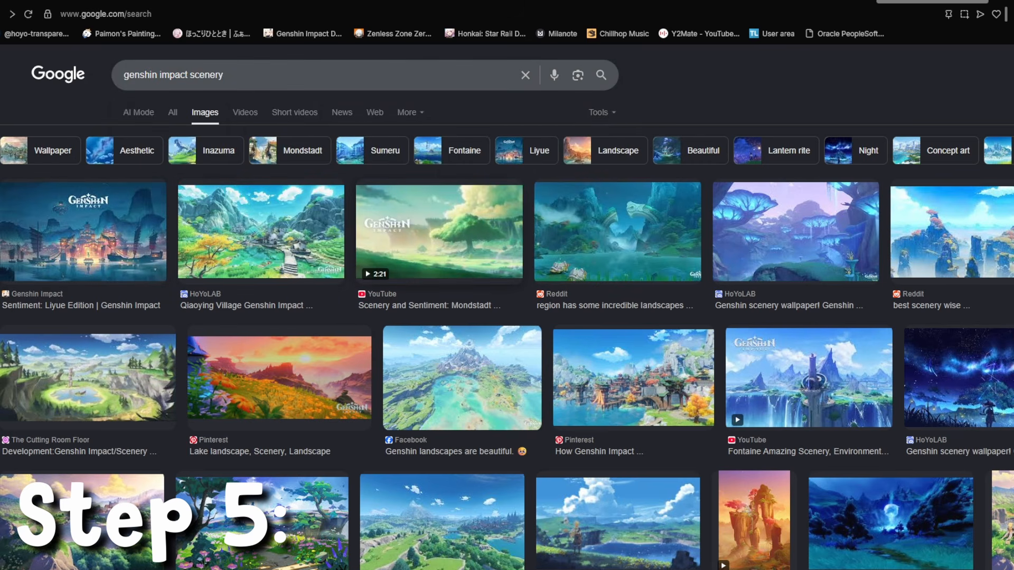
# Preview the Qiaoying Village image and the blue night scenery wallpaper from HoYoLAB among the Genshin Impact scenery results, and close the preview
pyautogui.click(261, 232)
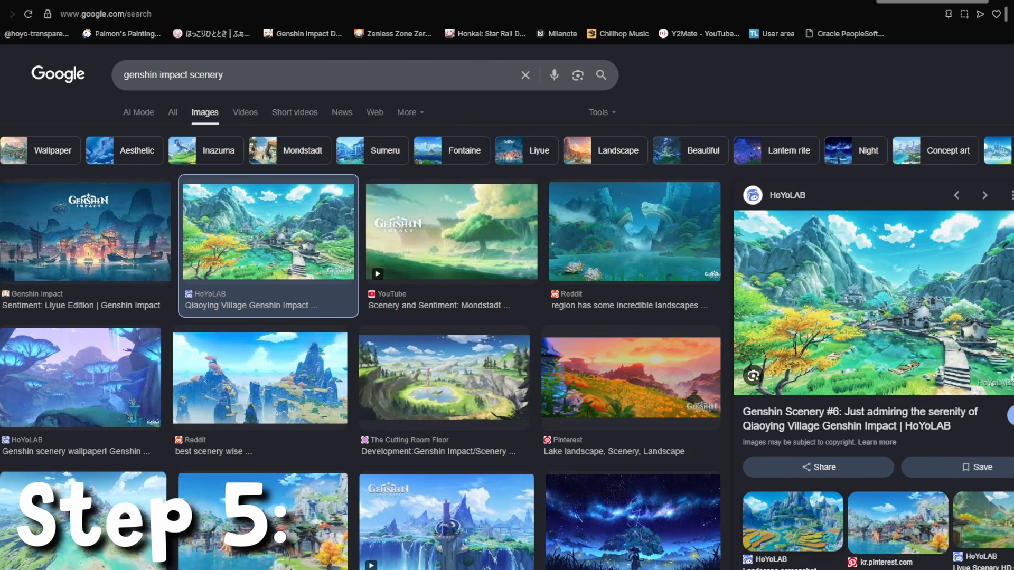
pyautogui.scroll(-5, 360, 317)
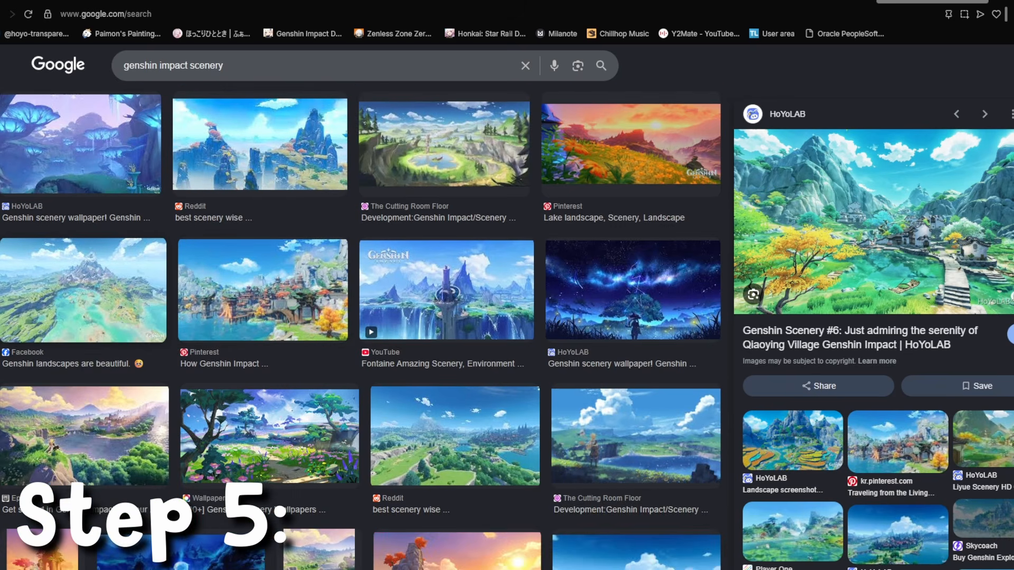
pyautogui.scroll(-2, 359, 317)
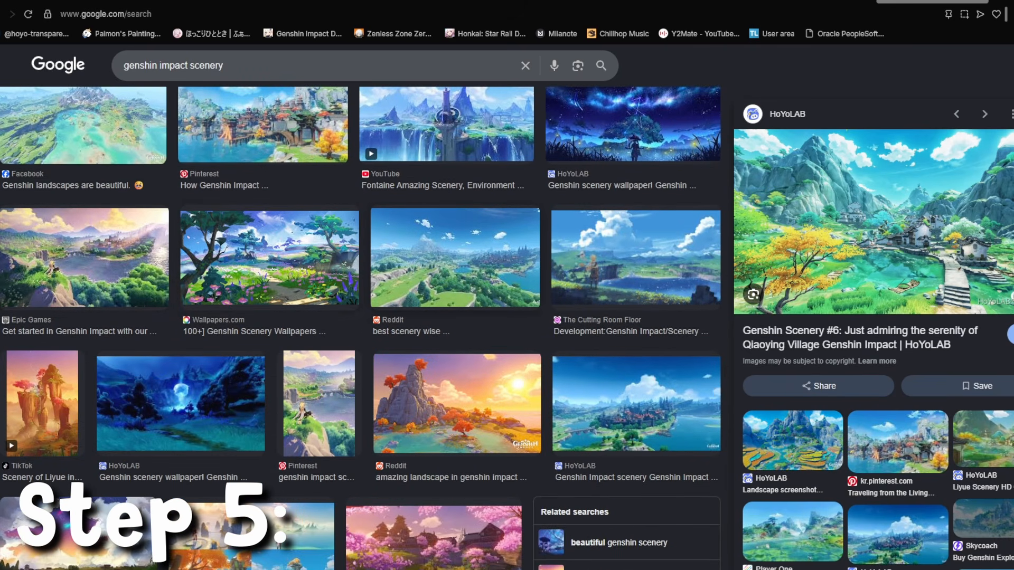
pyautogui.scroll(-1, 181, 345)
pyautogui.click(180, 345)
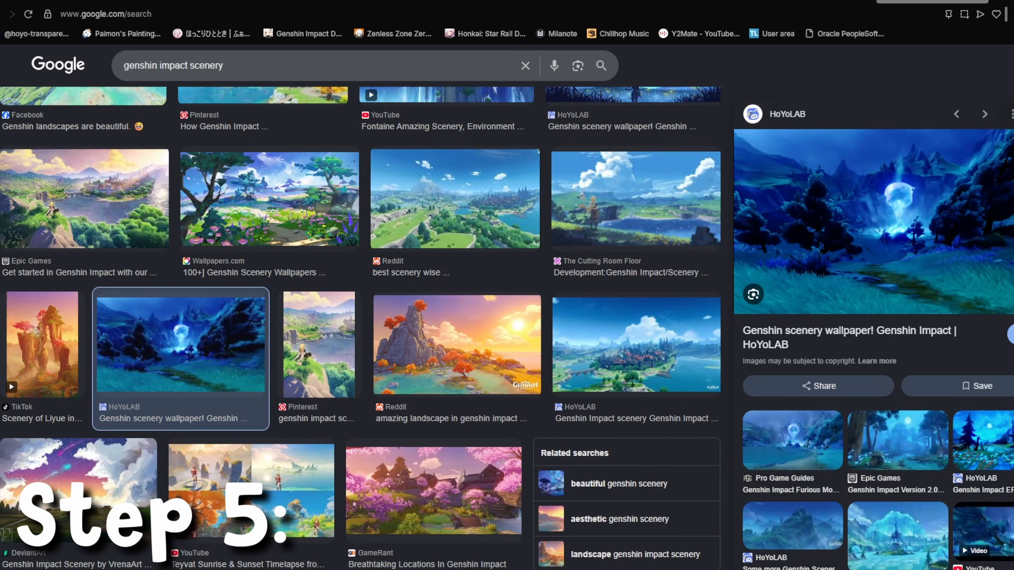
pyautogui.press('Escape')
pyautogui.scroll(8, 507, 317)
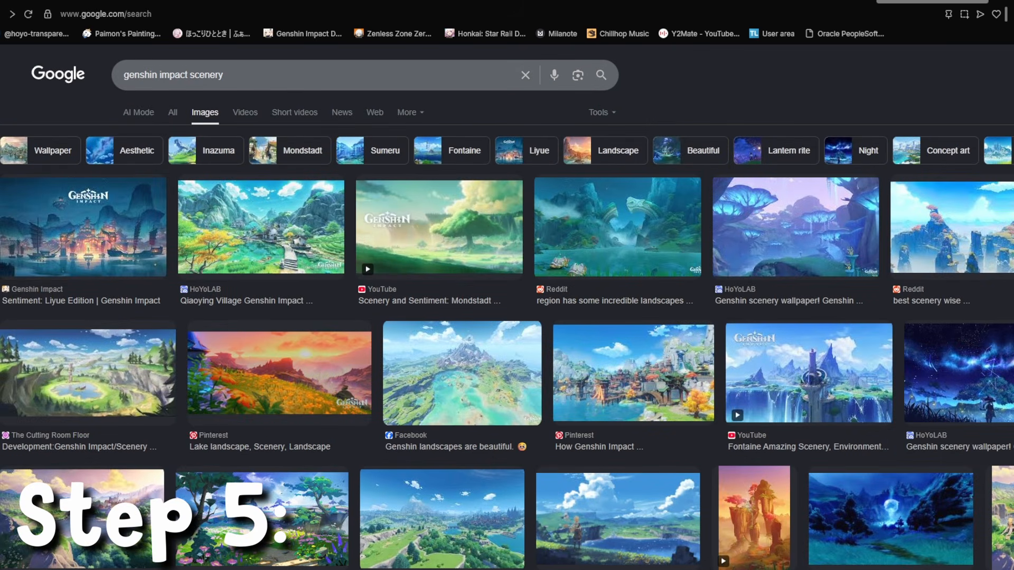
# Search Google Images for "honkai star rail amphoreus scenery" and preview HoYoLAB's Amphoreus artwork with the blue sky and golden halo
pyautogui.moveTo(123, 74); pyautogui.dragTo(189, 74)
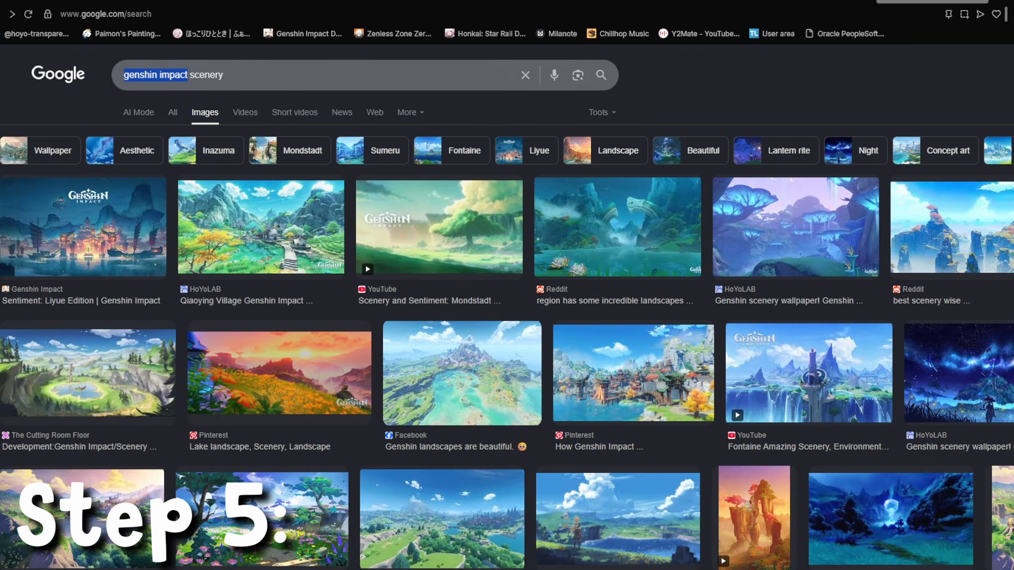
pyautogui.write('honkai')
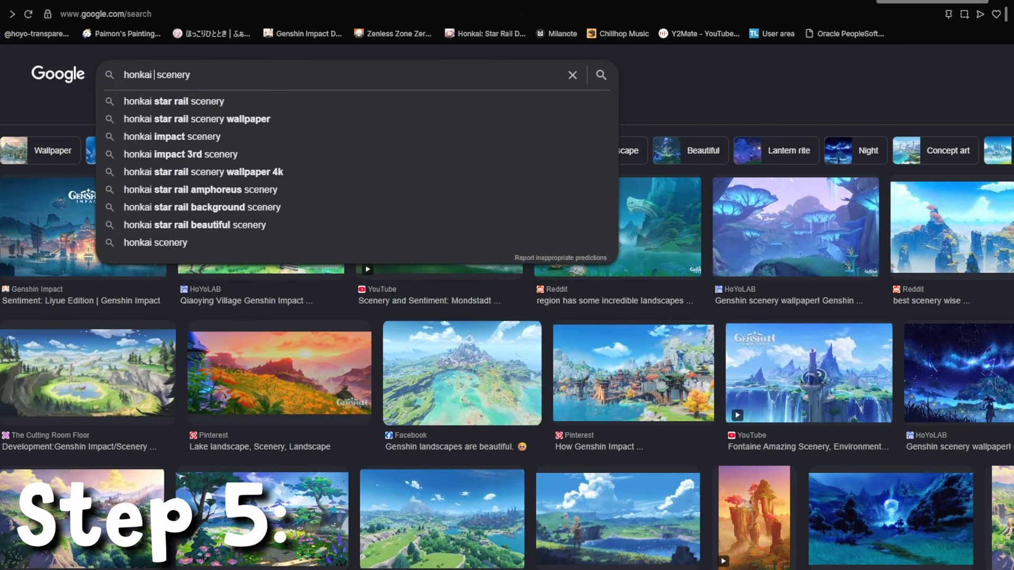
pyautogui.write(' star rail')
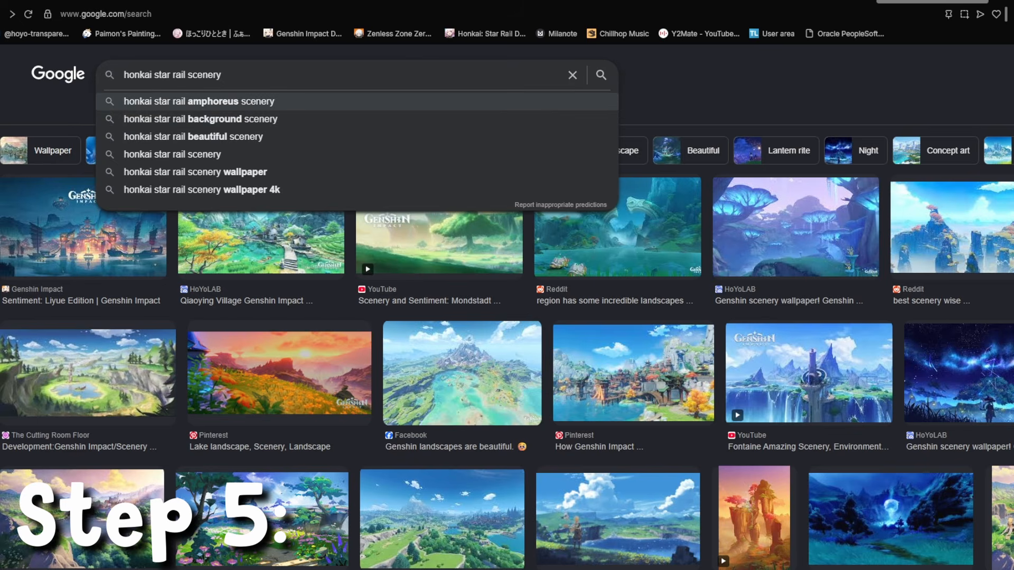
pyautogui.click(199, 101)
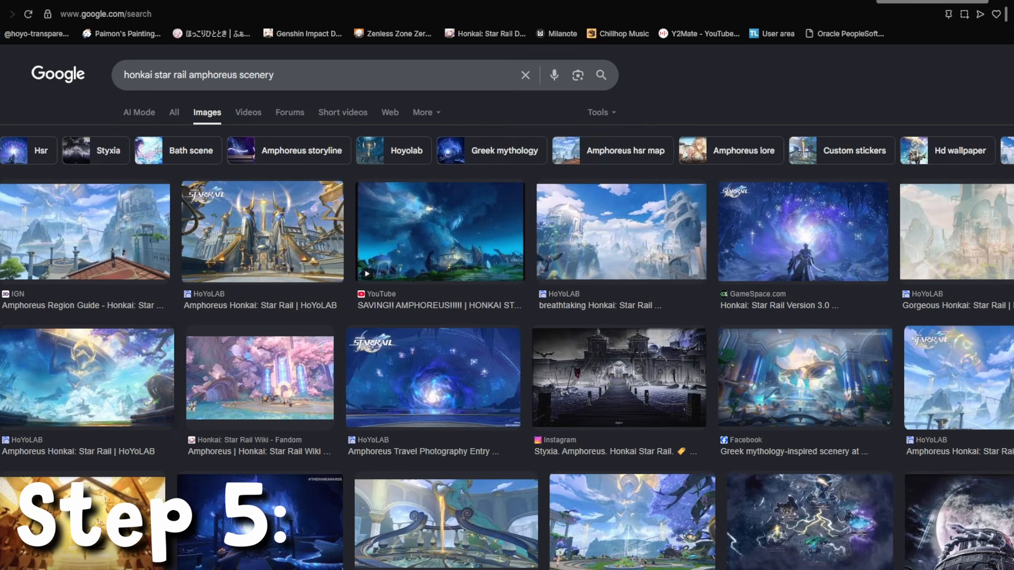
pyautogui.click(87, 377)
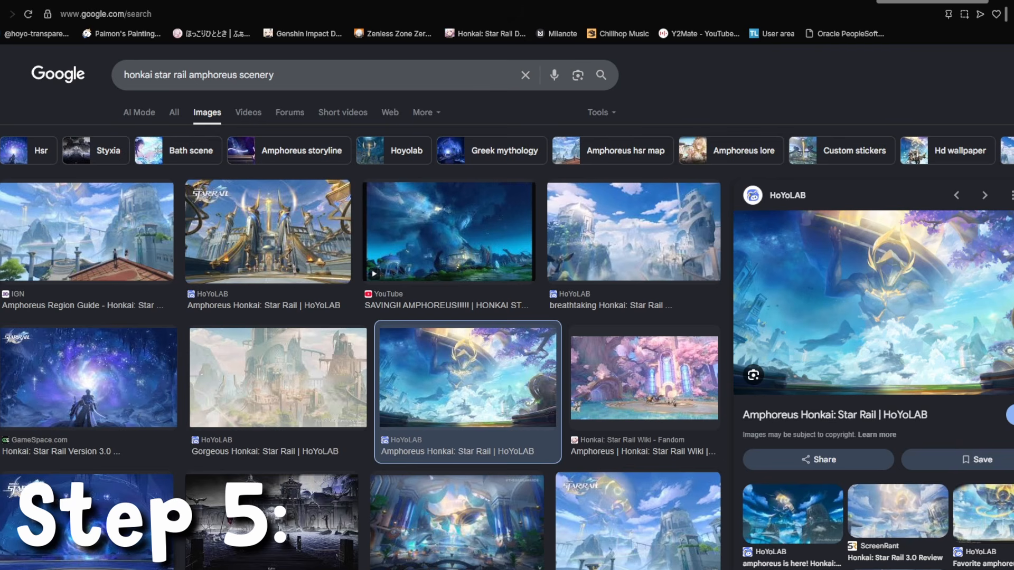
# Preview HoYoLAB's misty Amphoreus cityscape and GameSpace.com's purple Version 3.0 artwork among the scenery results
pyautogui.click(278, 378)
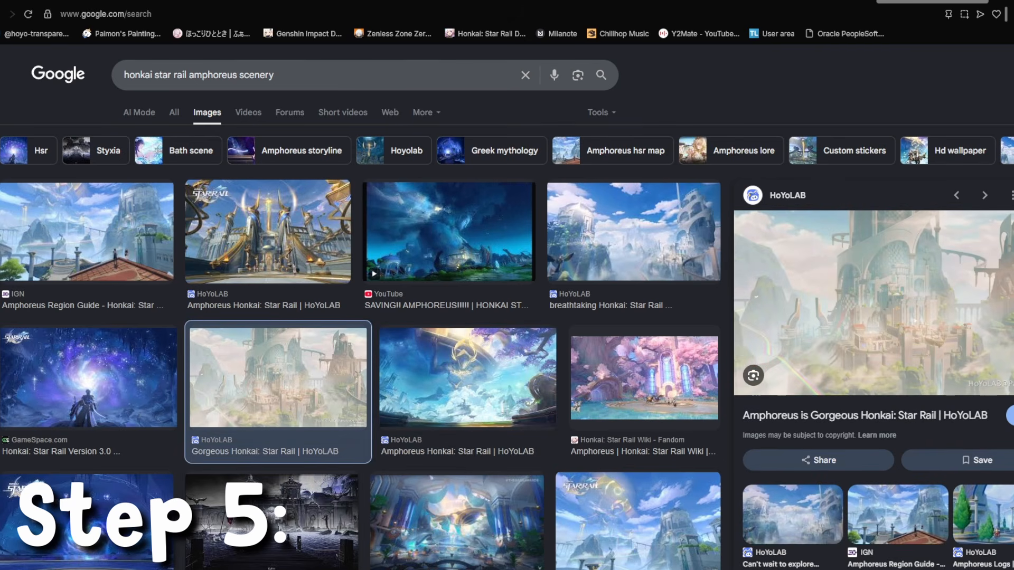
pyautogui.click(87, 377)
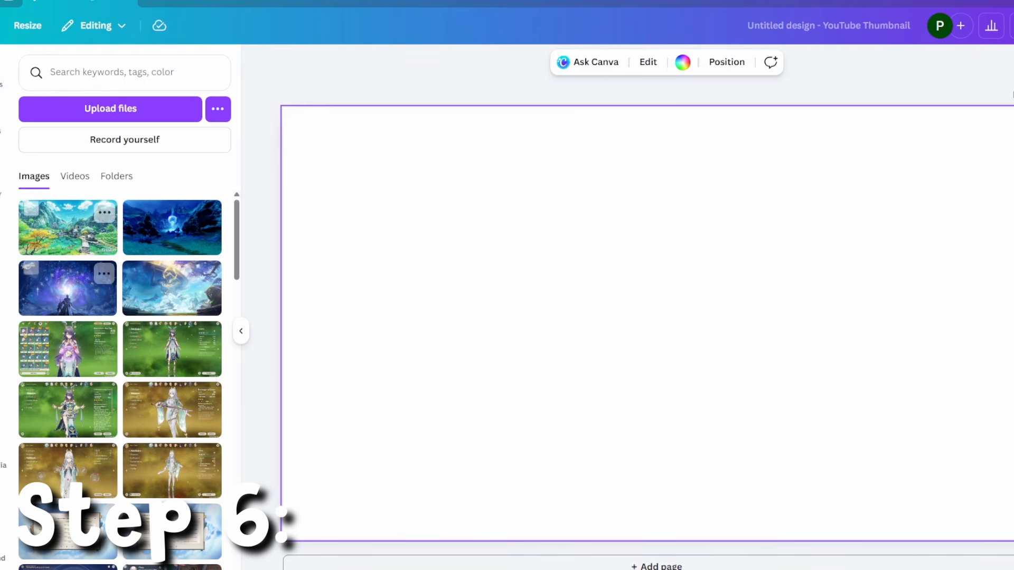
# In Canva, place the uploaded night sky image with shooting stars and white flowers on the page and set it as the background
pyautogui.click(67, 232)
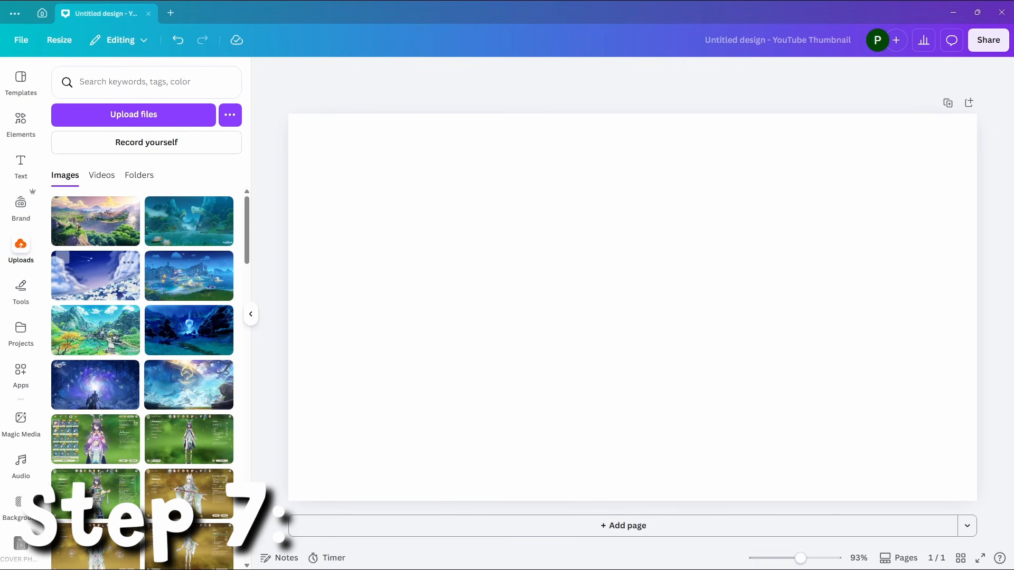
pyautogui.click(95, 274)
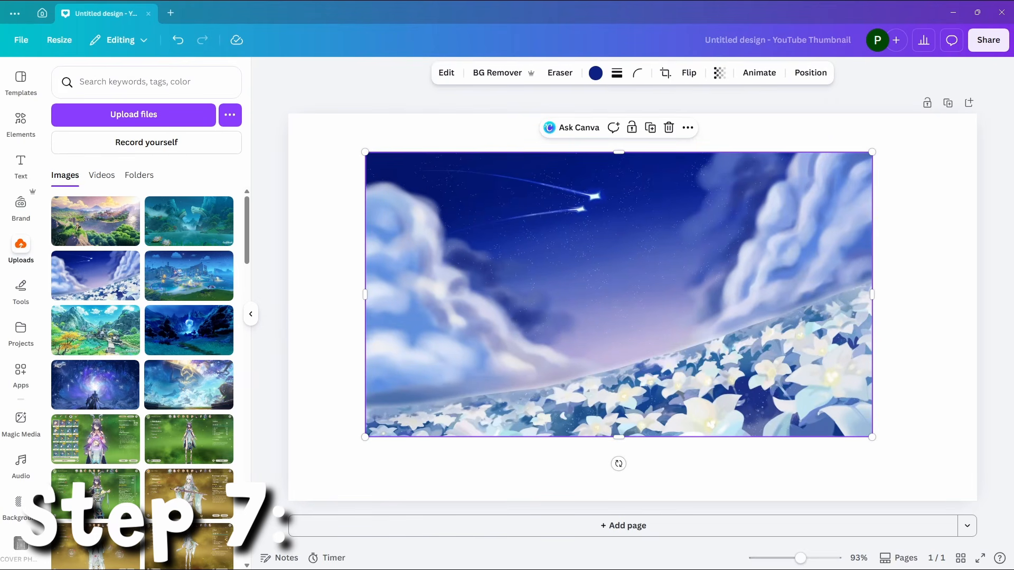
pyautogui.rightClick(573, 263)
pyautogui.click(645, 511)
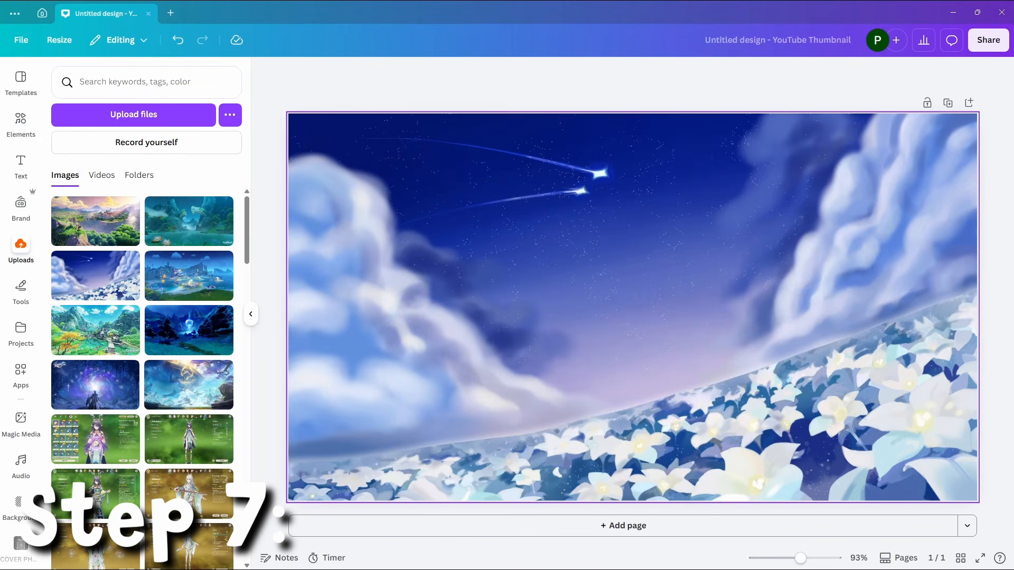
# Apply the soft Hazel filter to the night sky background and reduce its intensity to slightly over half
pyautogui.click(479, 73)
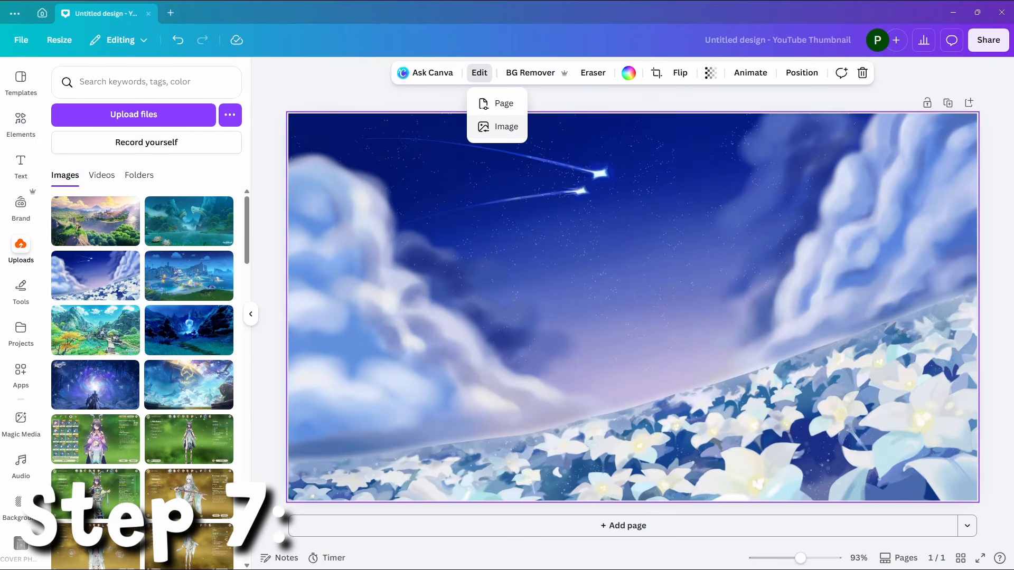
pyautogui.click(506, 126)
pyautogui.scroll(-5, 142, 317)
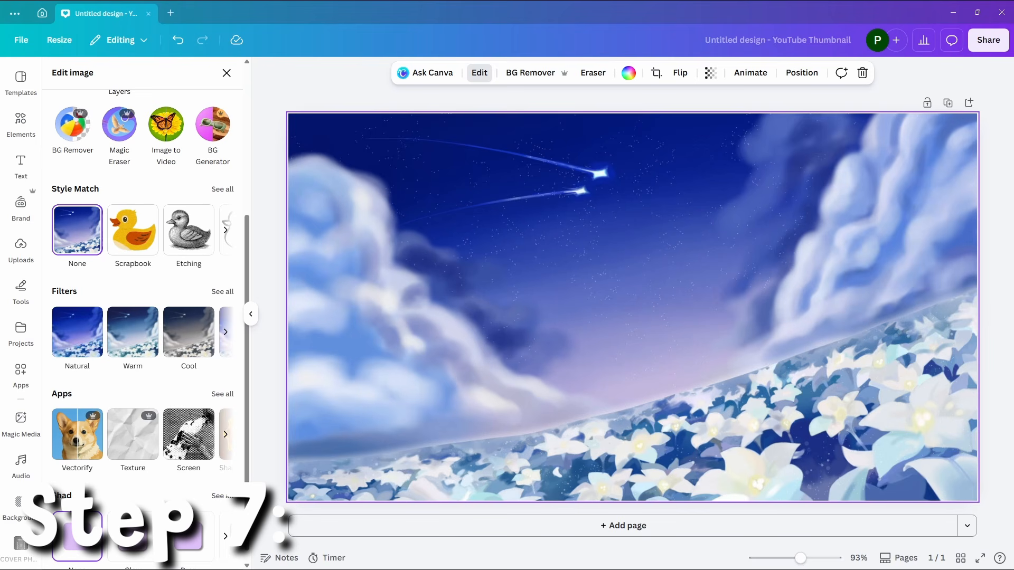
pyautogui.click(222, 291)
pyautogui.scroll(-10, 142, 365)
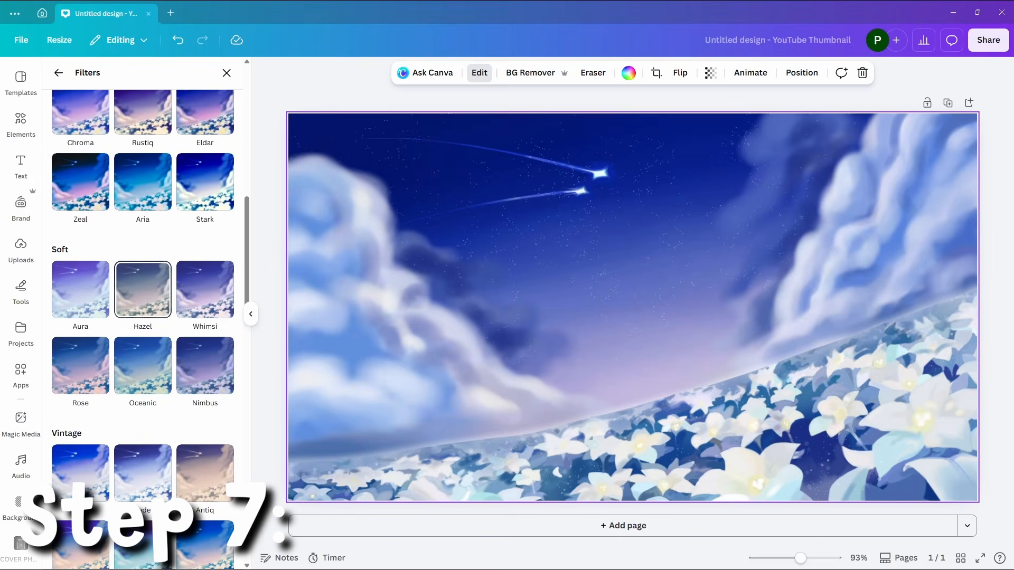
pyautogui.click(143, 289)
pyautogui.moveTo(228, 317); pyautogui.dragTo(162, 317)
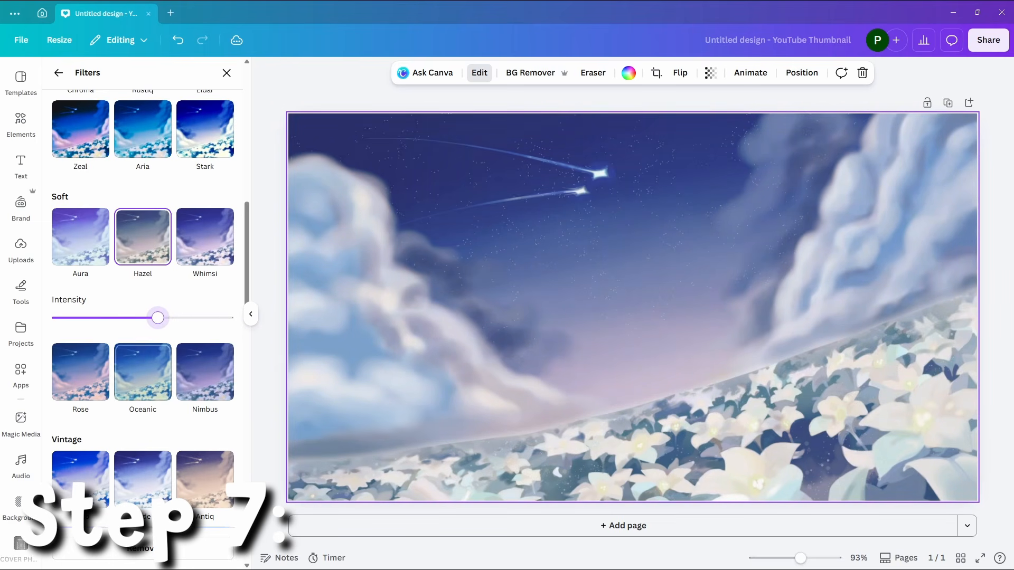
pyautogui.click(58, 72)
# Blur the whole background image with an intensity of 21 and close the blur settings
pyautogui.scroll(5, 143, 264)
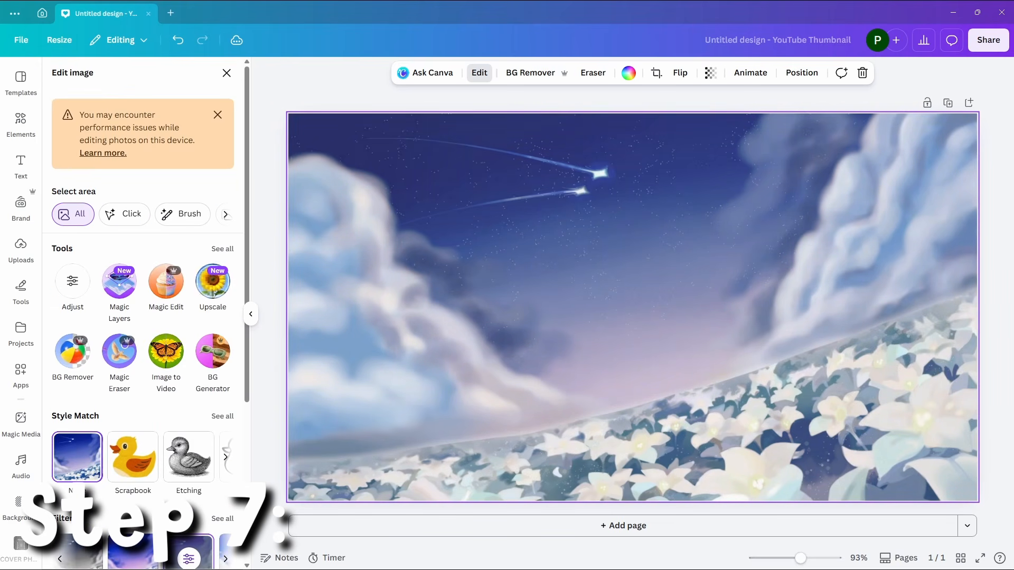
pyautogui.click(222, 247)
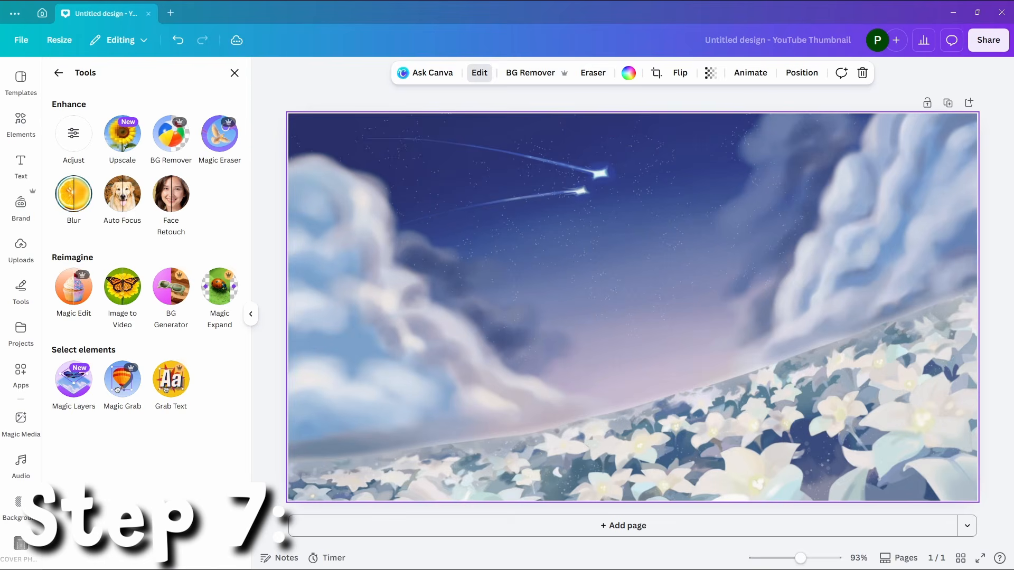
pyautogui.click(74, 194)
pyautogui.click(193, 110)
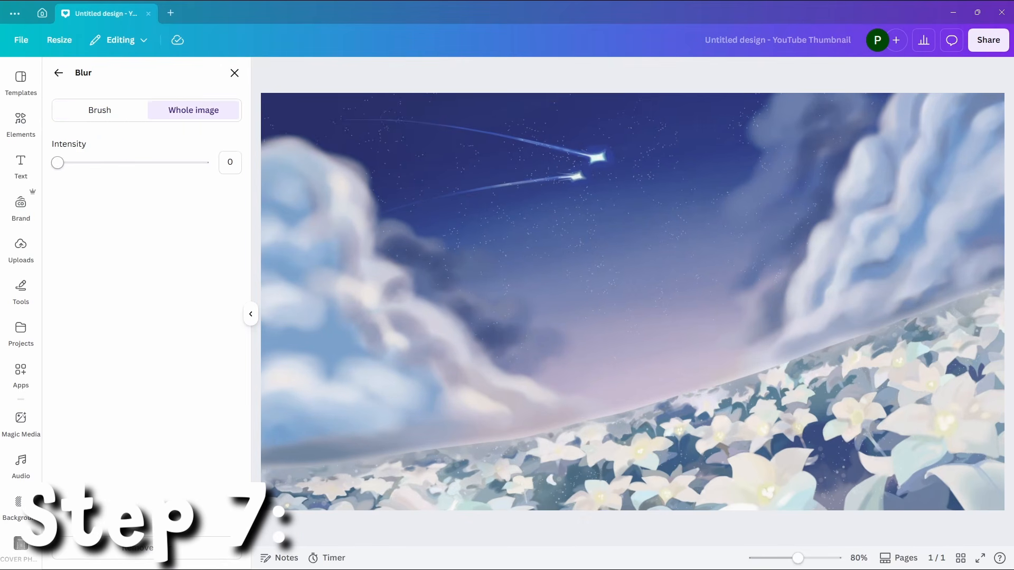
pyautogui.moveTo(57, 163); pyautogui.dragTo(91, 162)
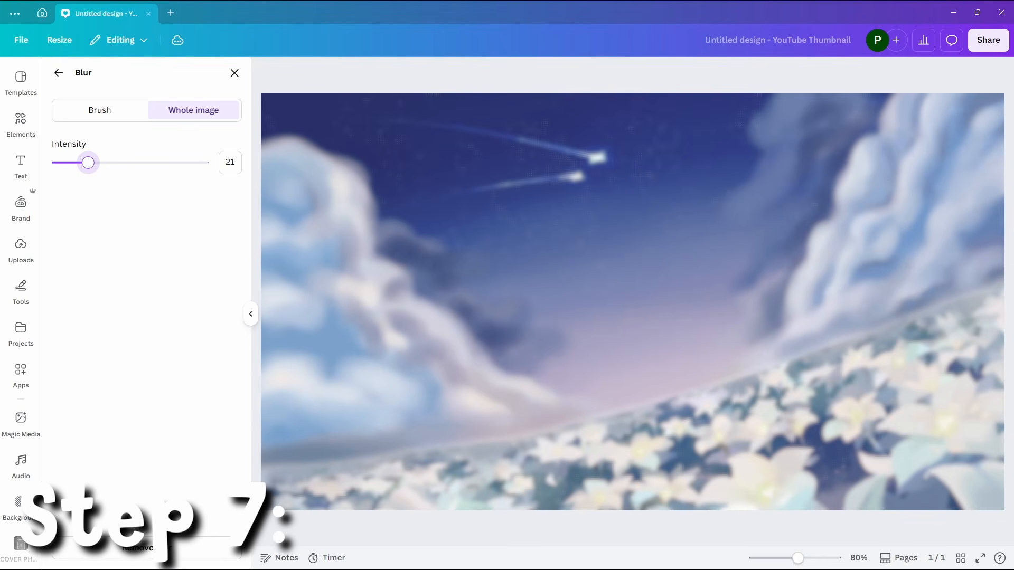
pyautogui.click(234, 73)
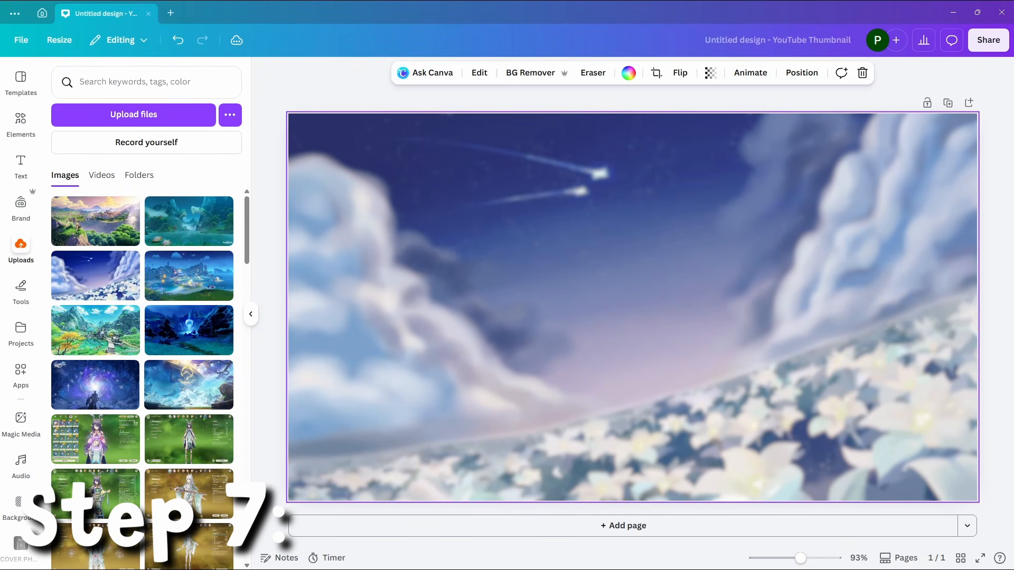
# Create another blank YouTube Thumbnail design of 1280 × 720 px
pyautogui.click(171, 12)
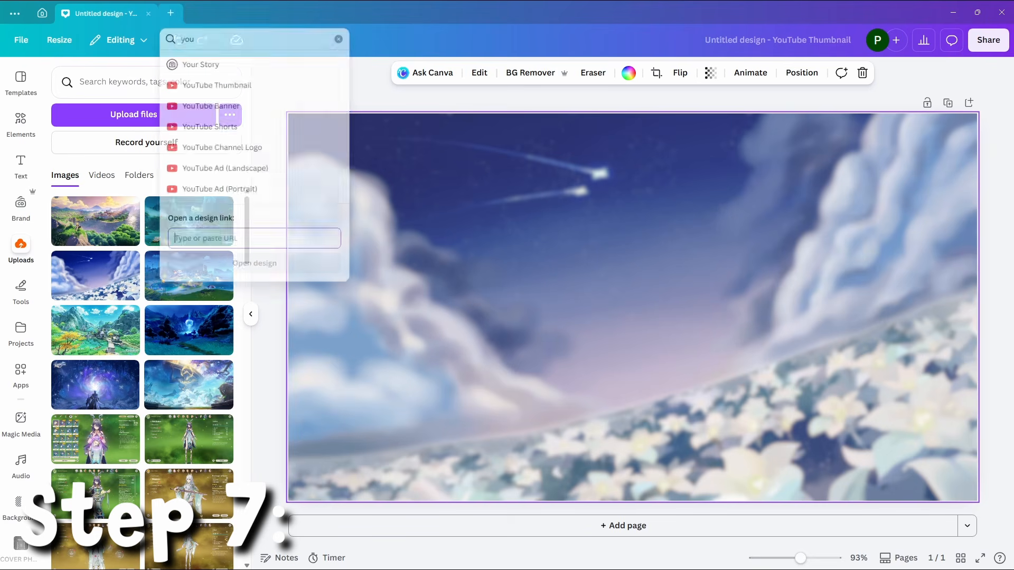
pyautogui.press('Down')
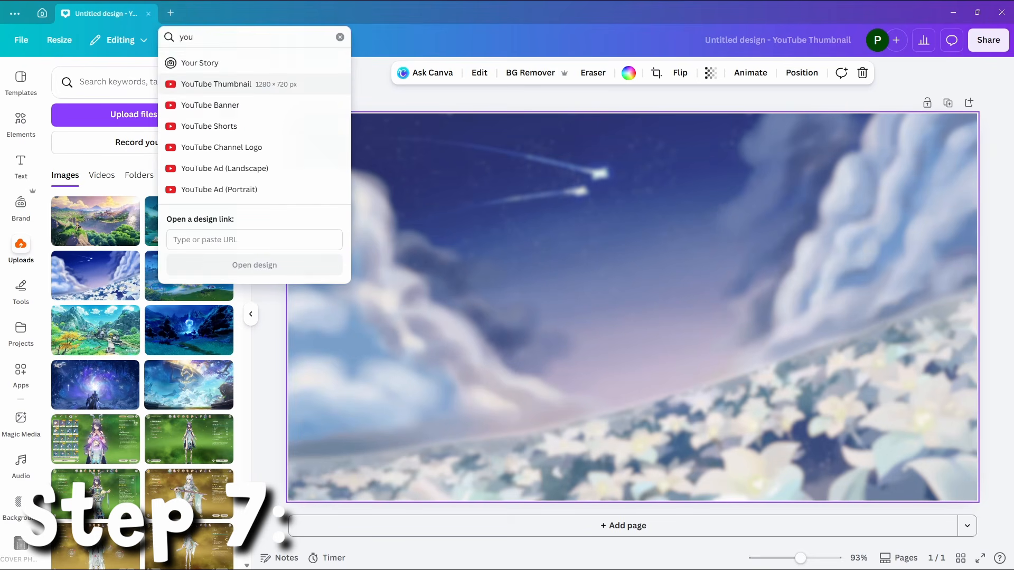
pyautogui.press('Return')
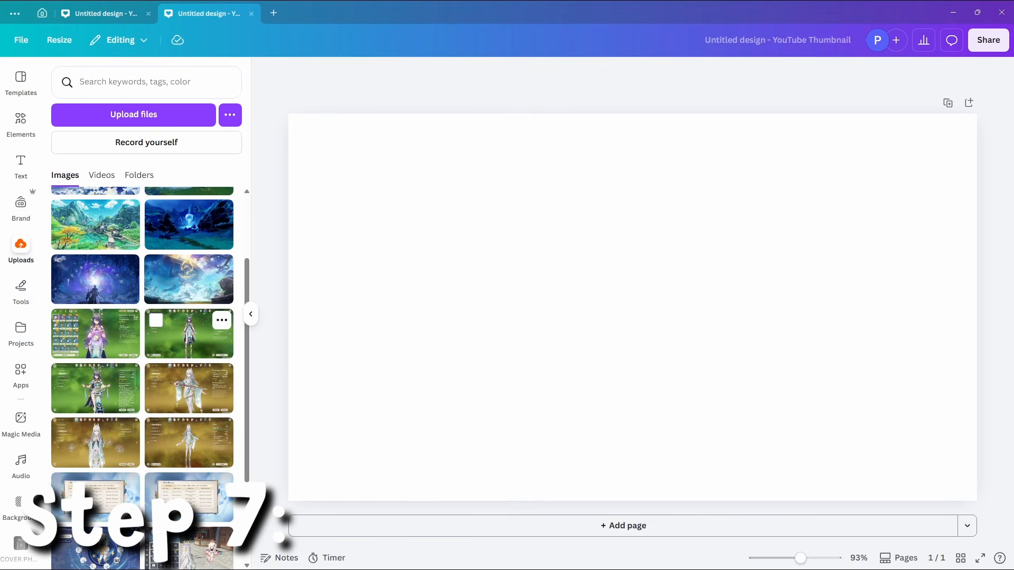
# Add the uploaded Genshin Impact menu screenshot to the blank page and crop it down to the player profile card
pyautogui.scroll(-1, 143, 377)
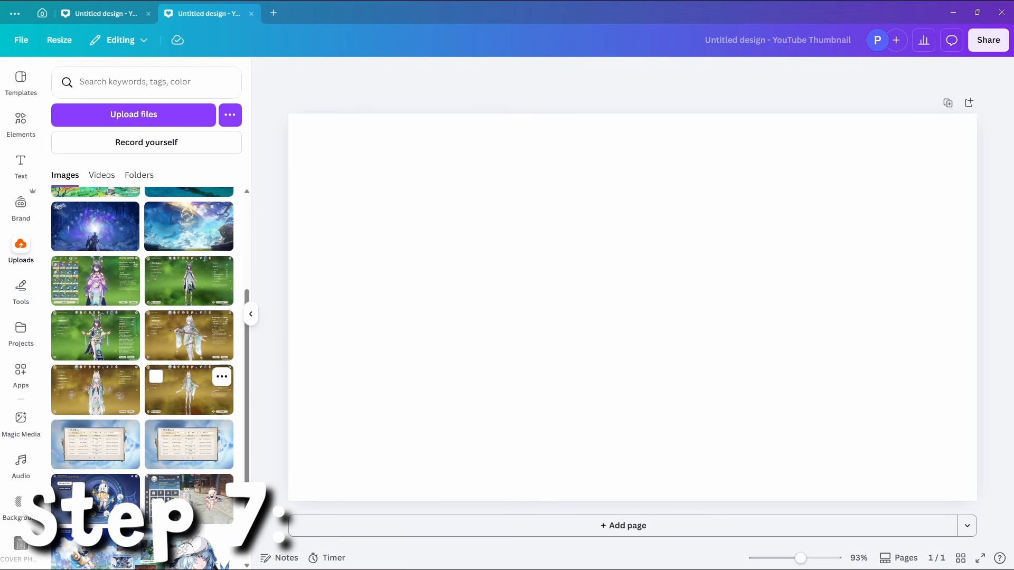
pyautogui.scroll(-3, 189, 420)
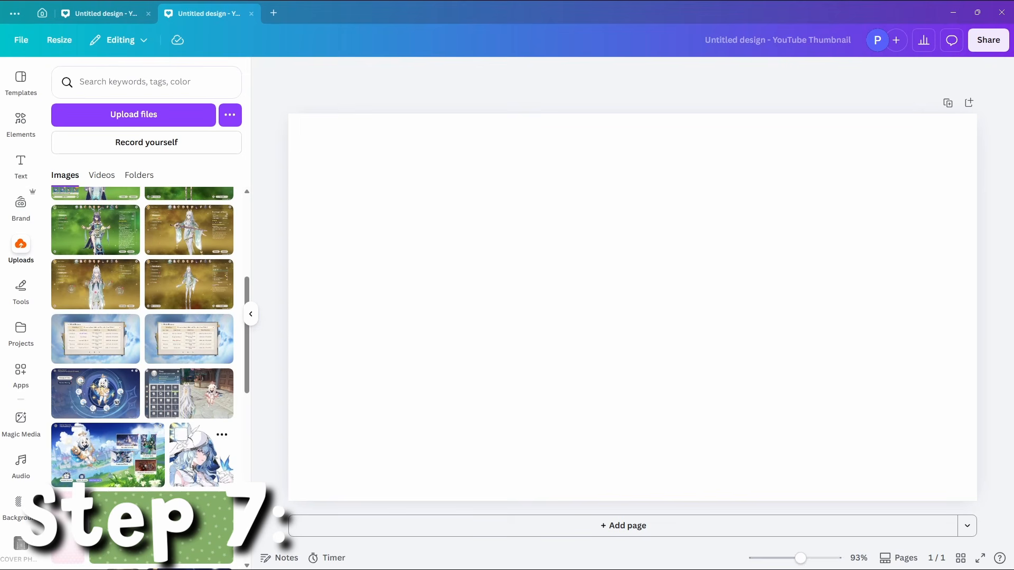
pyautogui.click(188, 394)
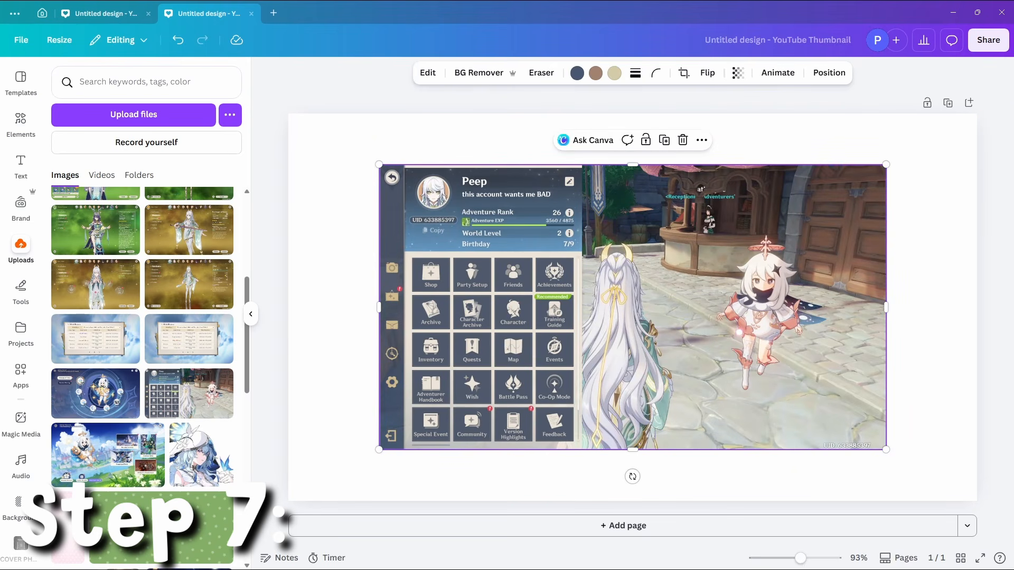
pyautogui.moveTo(887, 307); pyautogui.dragTo(581, 307)
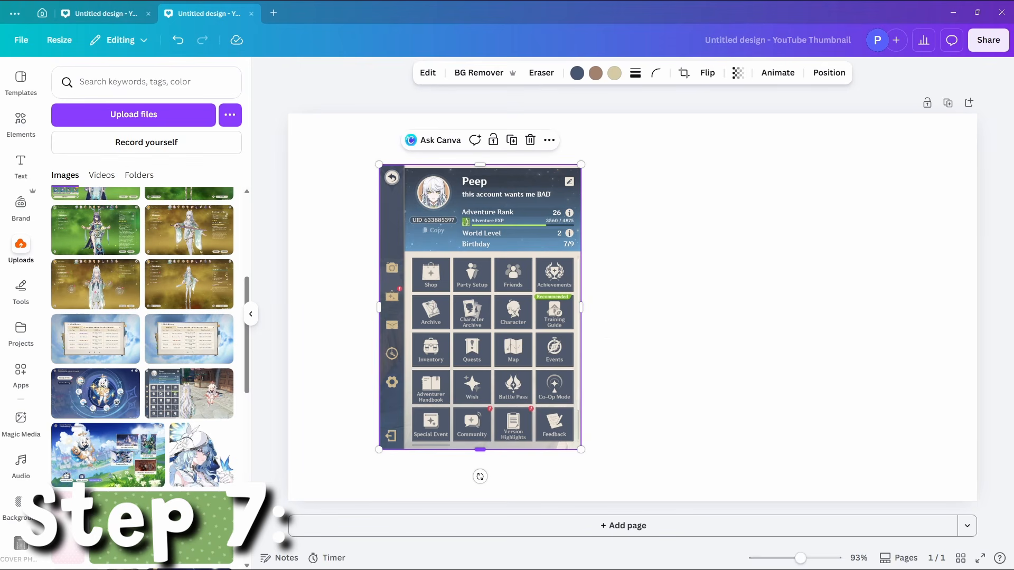
pyautogui.moveTo(480, 449); pyautogui.dragTo(480, 252)
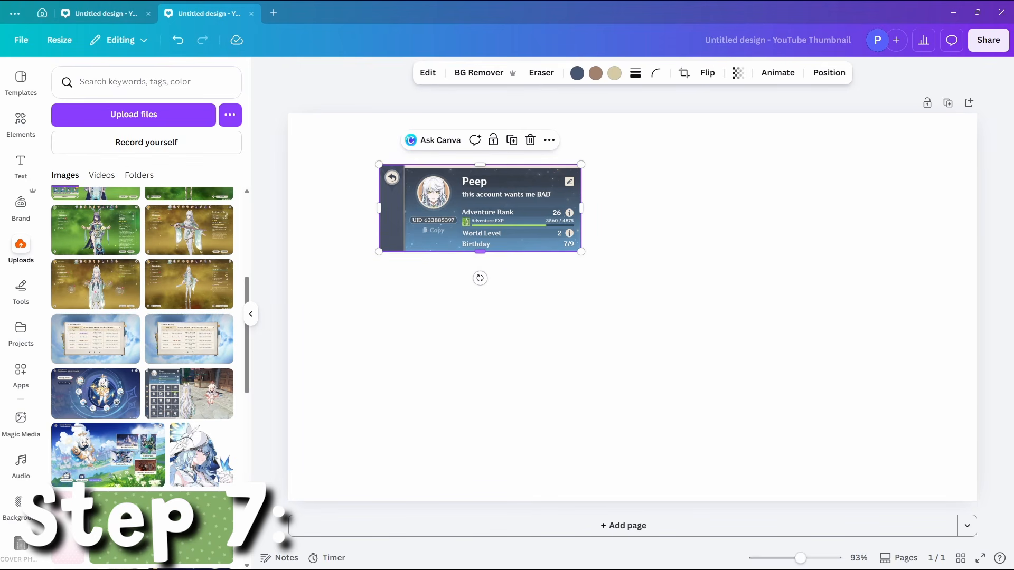
pyautogui.moveTo(480, 165); pyautogui.dragTo(480, 169)
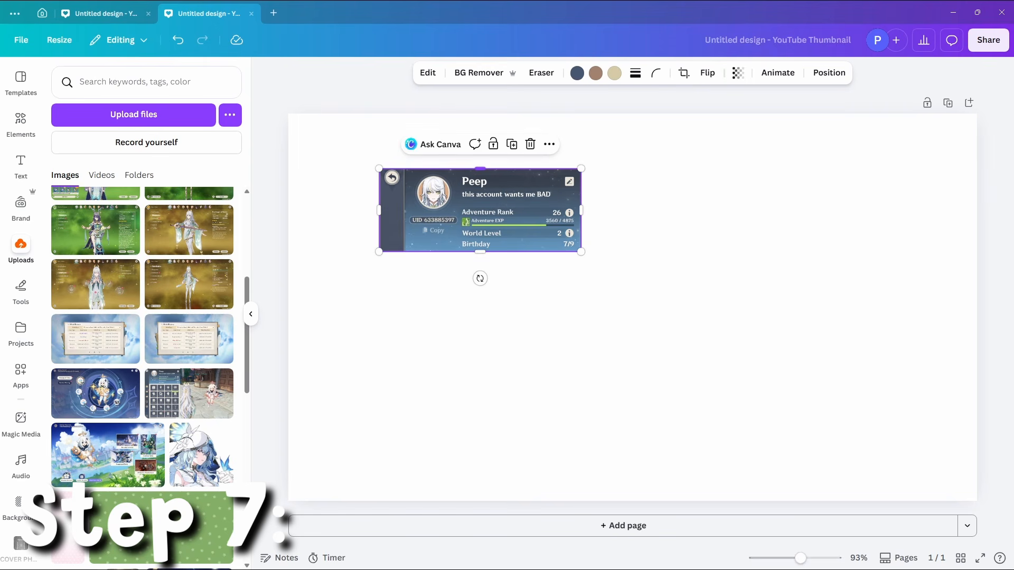
pyautogui.moveTo(378, 211); pyautogui.dragTo(404, 210)
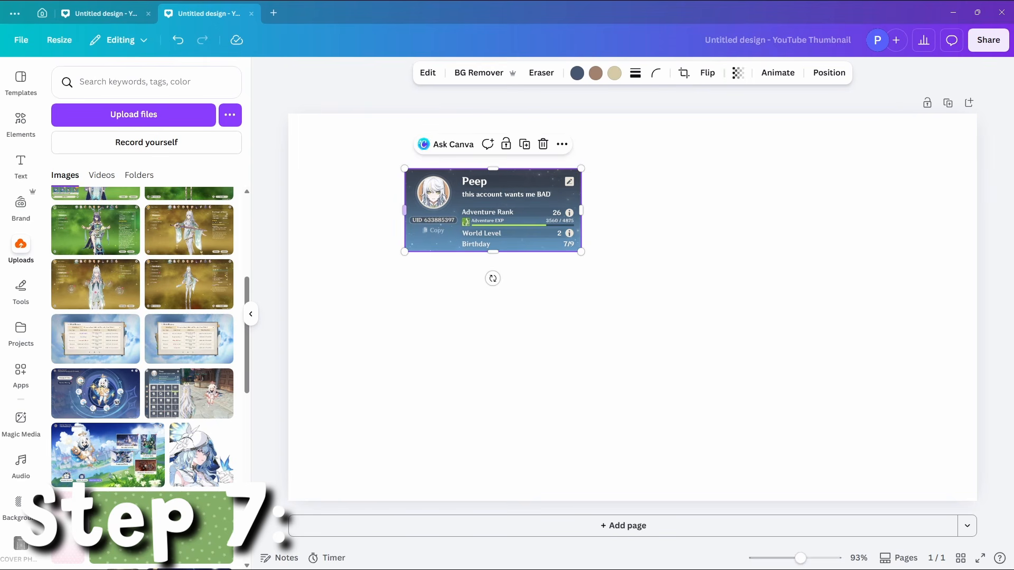
# Enlarge the cropped profile card to nearly the page width and center it on the page
pyautogui.moveTo(581, 252); pyautogui.dragTo(916, 410)
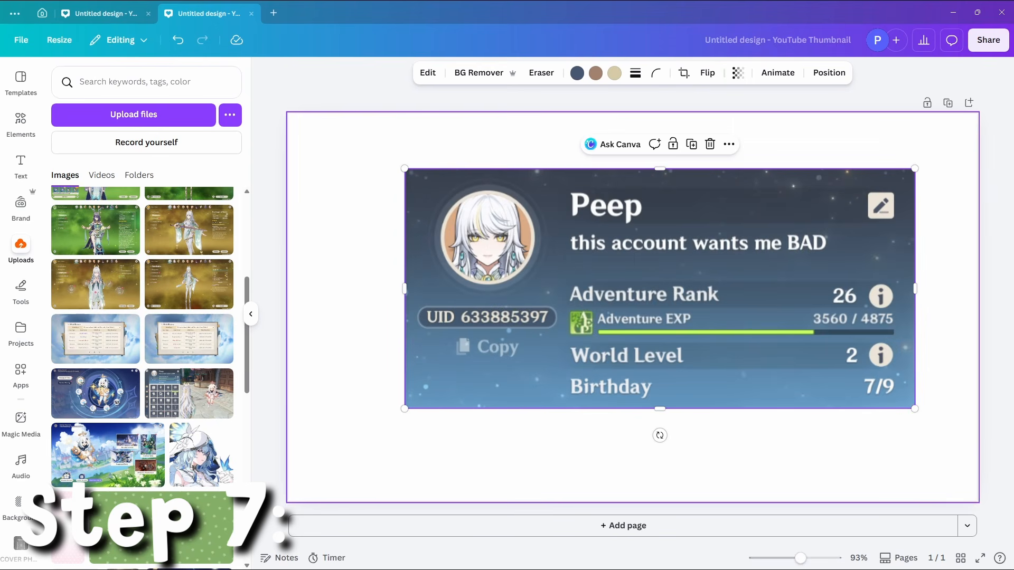
pyautogui.moveTo(404, 168); pyautogui.dragTo(301, 117)
pyautogui.moveTo(609, 264); pyautogui.dragTo(640, 303)
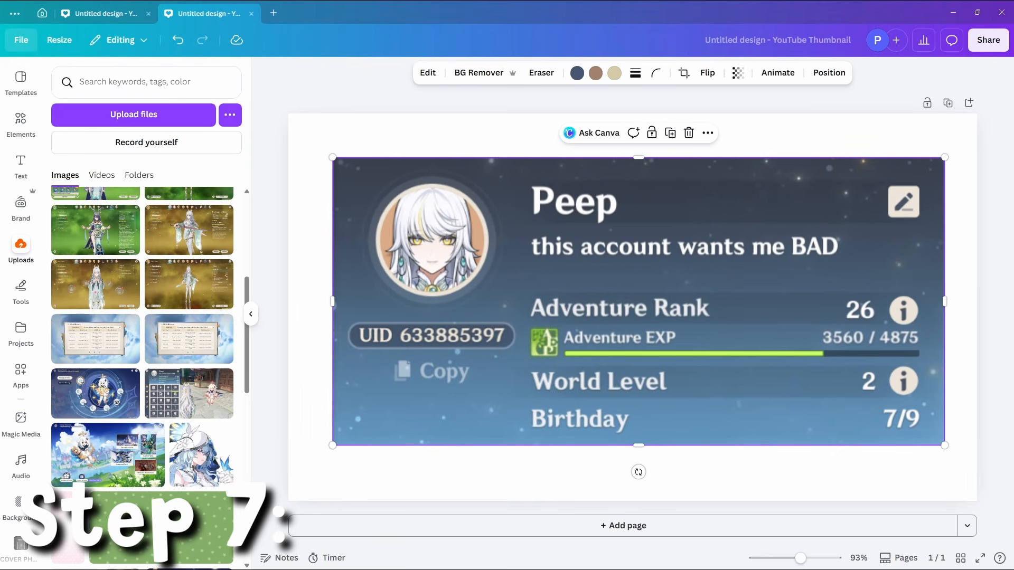
pyautogui.click(21, 39)
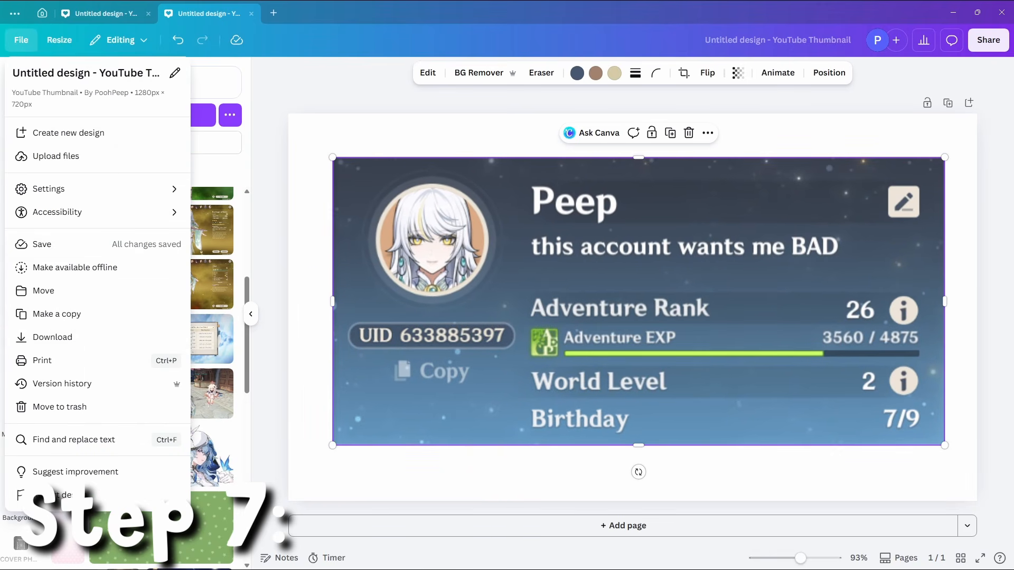
# Apply the soft Hazel filter to the profile card, lower its intensity, and close the image editing options
pyautogui.click(428, 73)
pyautogui.click(428, 73)
pyautogui.scroll(-4, 166, 351)
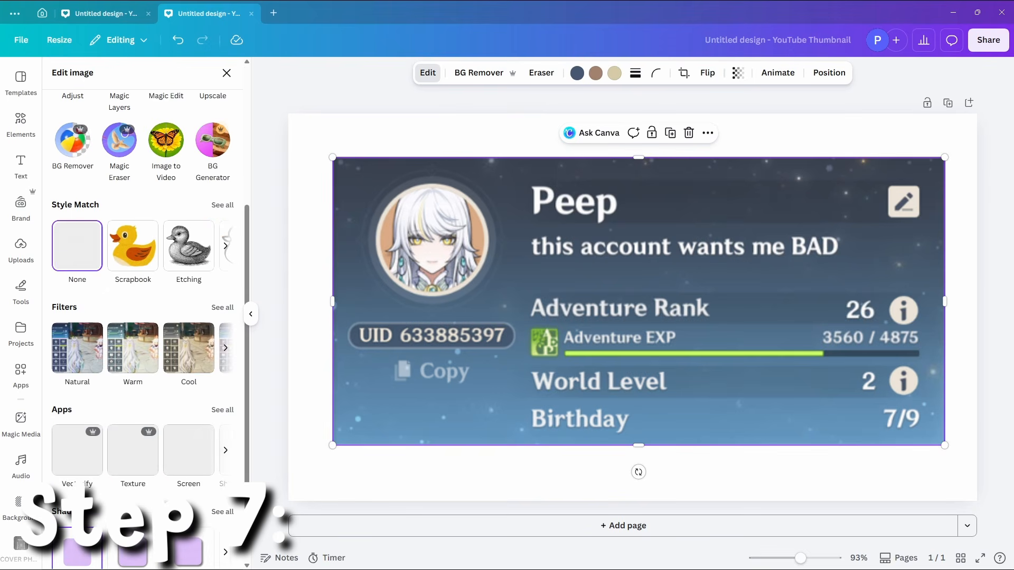
pyautogui.click(223, 307)
pyautogui.scroll(-6, 142, 370)
pyautogui.scroll(-2, 143, 317)
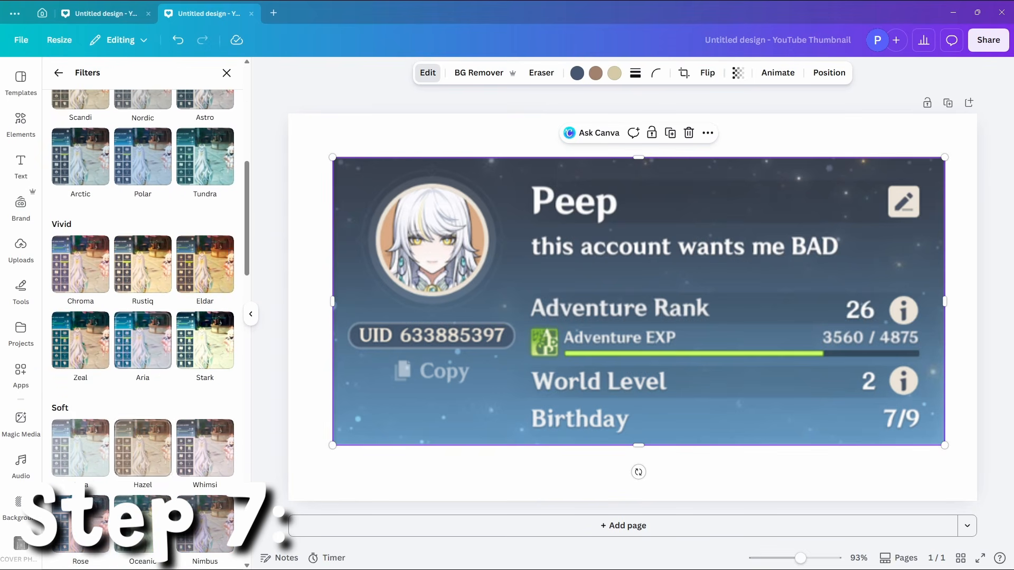
pyautogui.click(143, 444)
pyautogui.scroll(-1, 143, 317)
pyautogui.moveTo(227, 476); pyautogui.dragTo(99, 476)
pyautogui.click(59, 73)
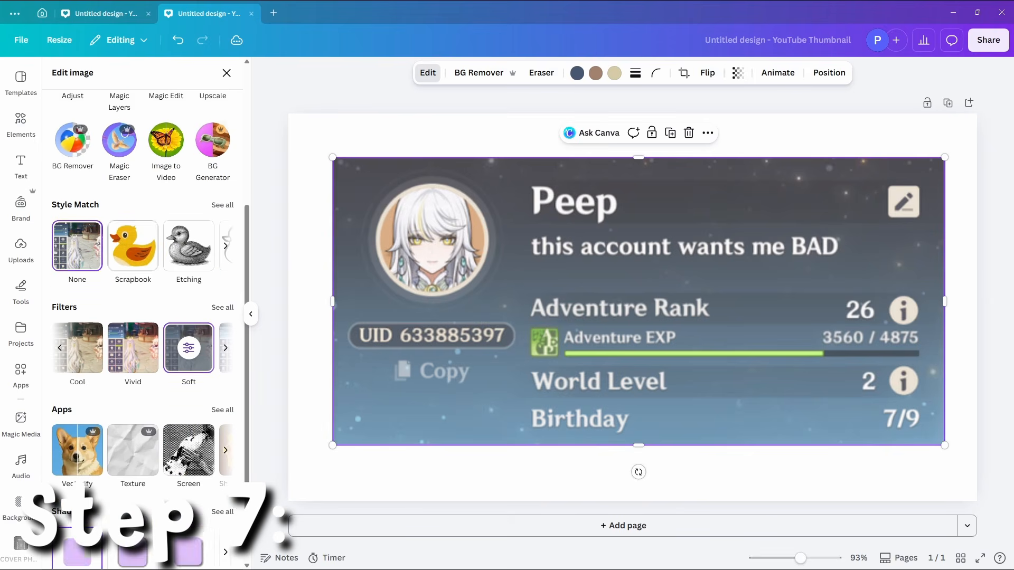
pyautogui.scroll(3, 142, 317)
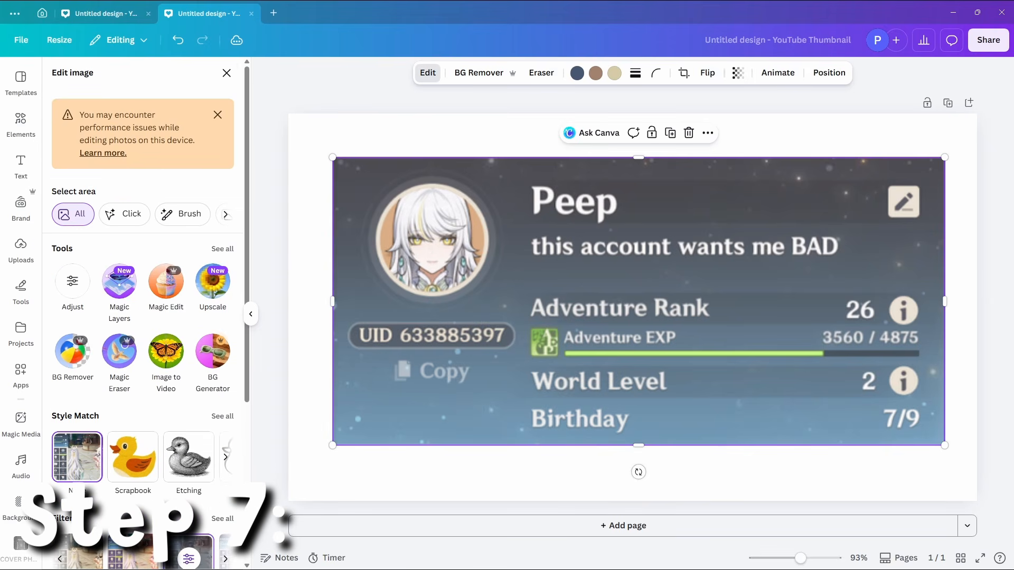
pyautogui.click(226, 72)
# Download the profile card design as a 1,280 × 720 px PNG with a transparent background
pyautogui.click(21, 40)
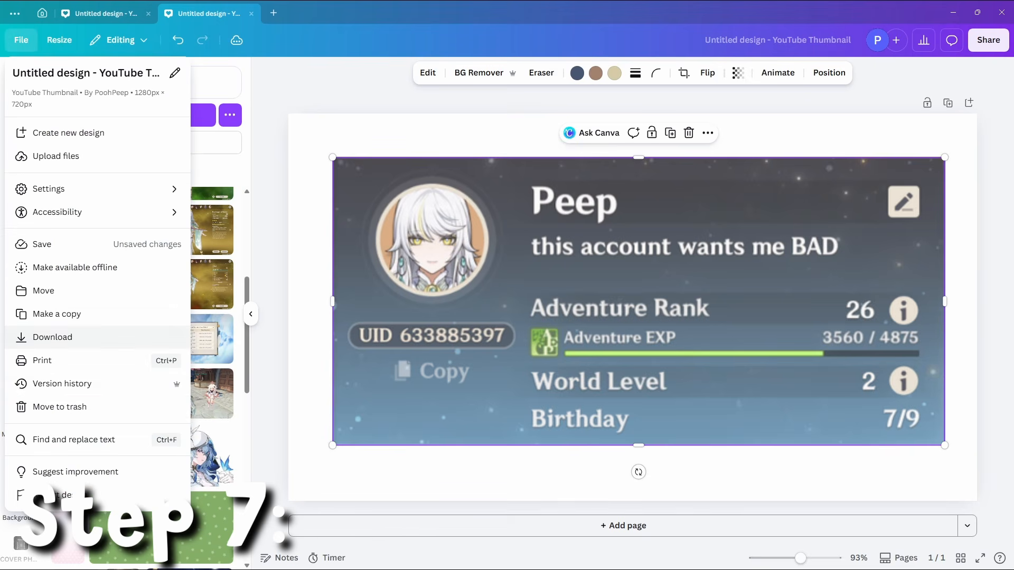
pyautogui.click(52, 337)
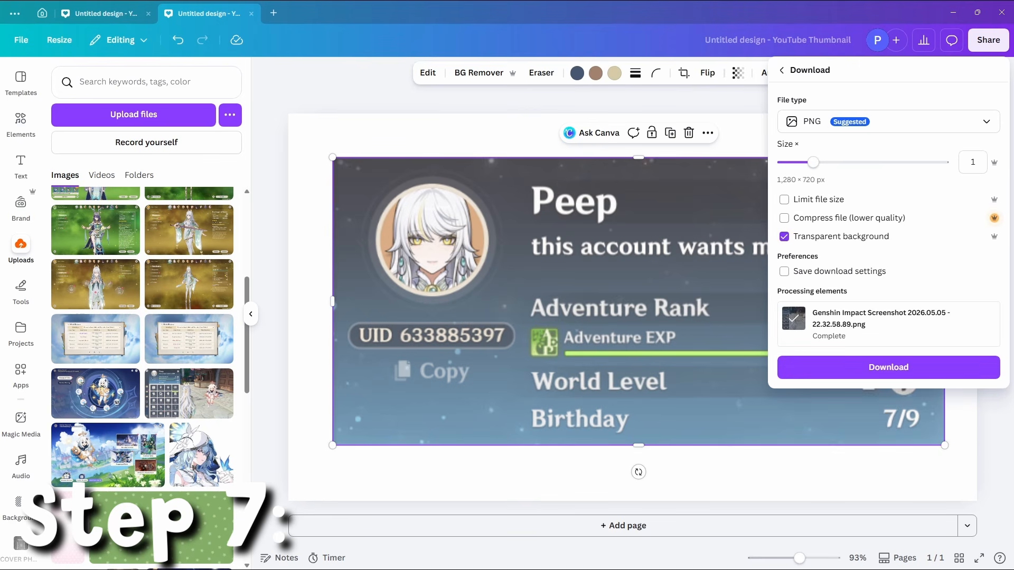
pyautogui.click(888, 368)
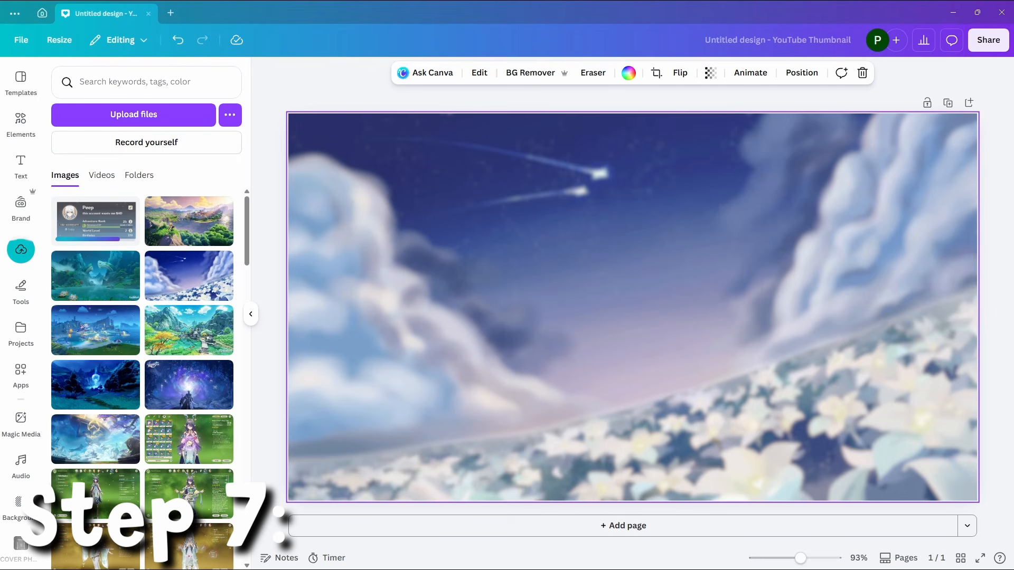
pyautogui.scroll(-4, 189, 391)
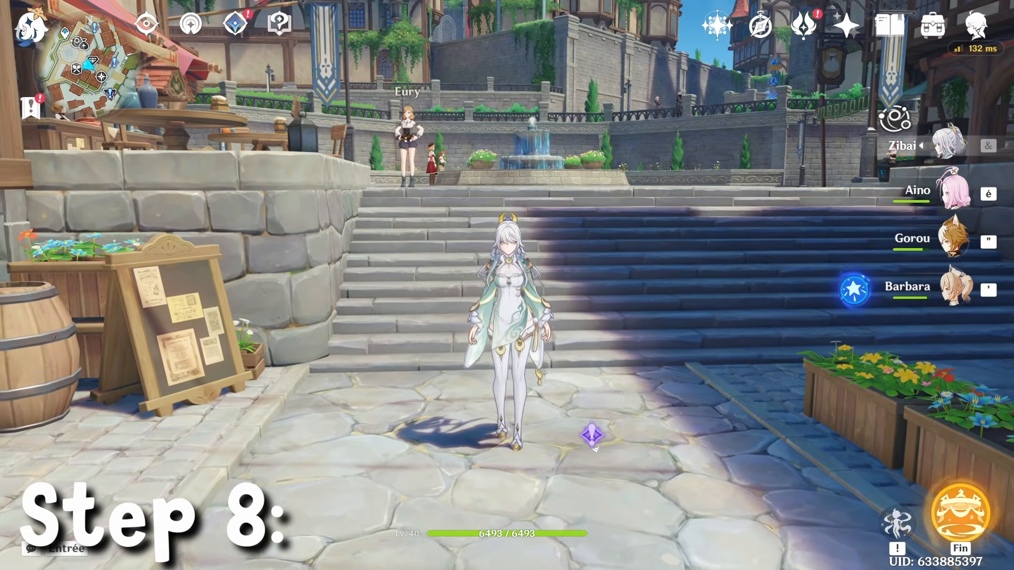
# Switch to Genshin Impact, open its photo camera, frame the white-haired character close up from the front, and take a photo
pyautogui.press('Escape')
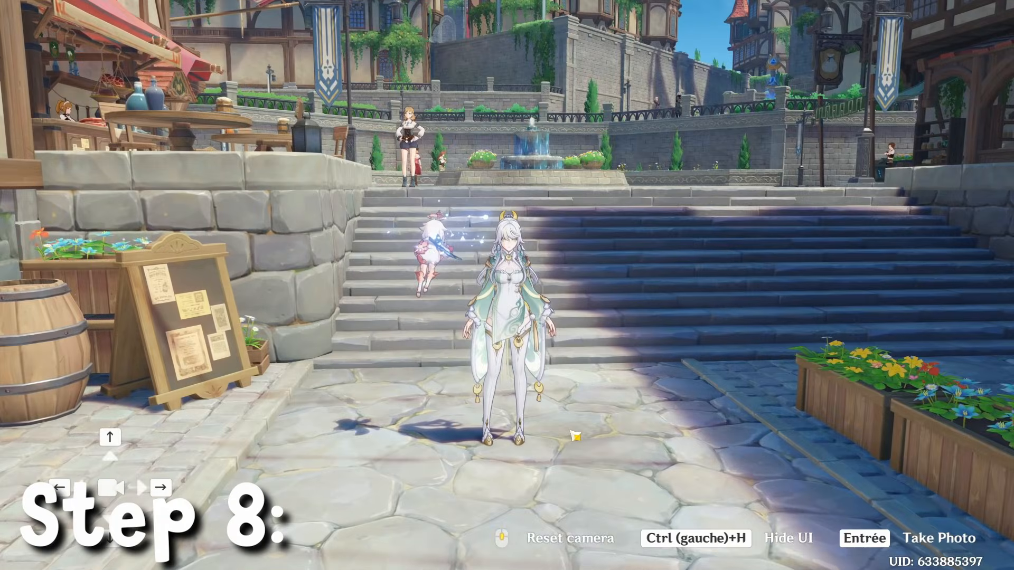
pyautogui.scroll(8, 504, 354)
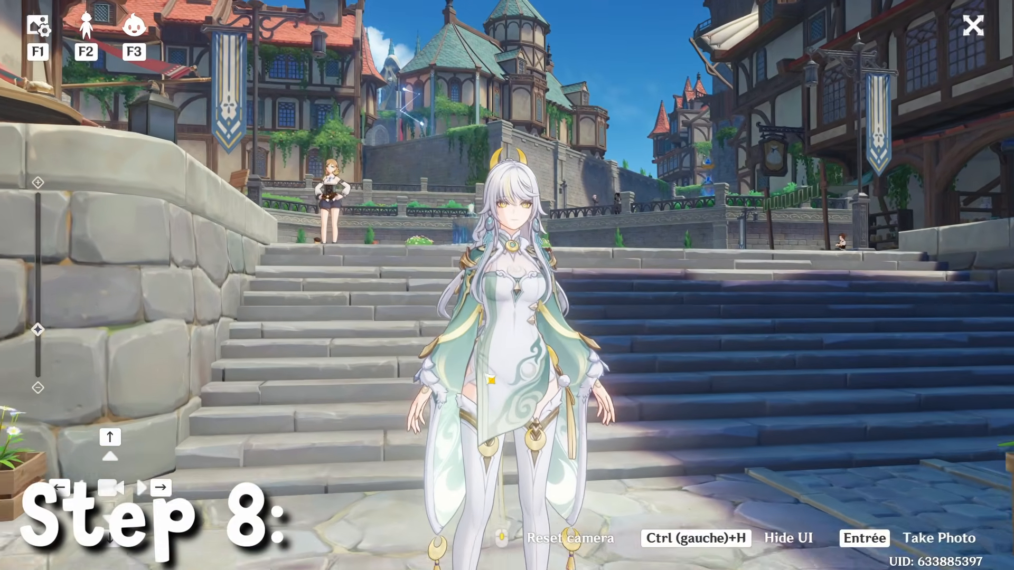
pyautogui.moveTo(507, 351); pyautogui.dragTo(577, 343)
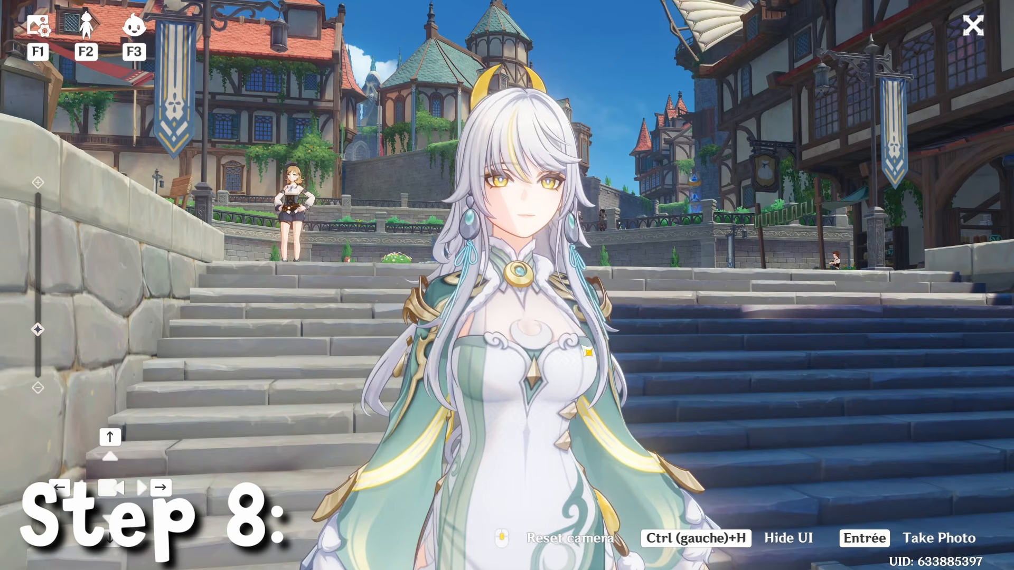
pyautogui.press('Return')
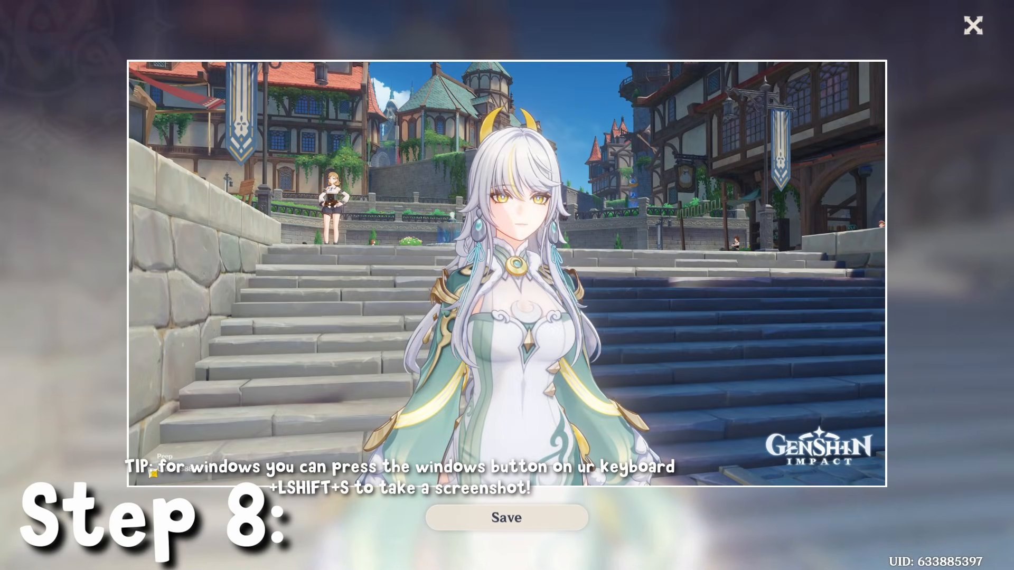
pyautogui.click(963, 25)
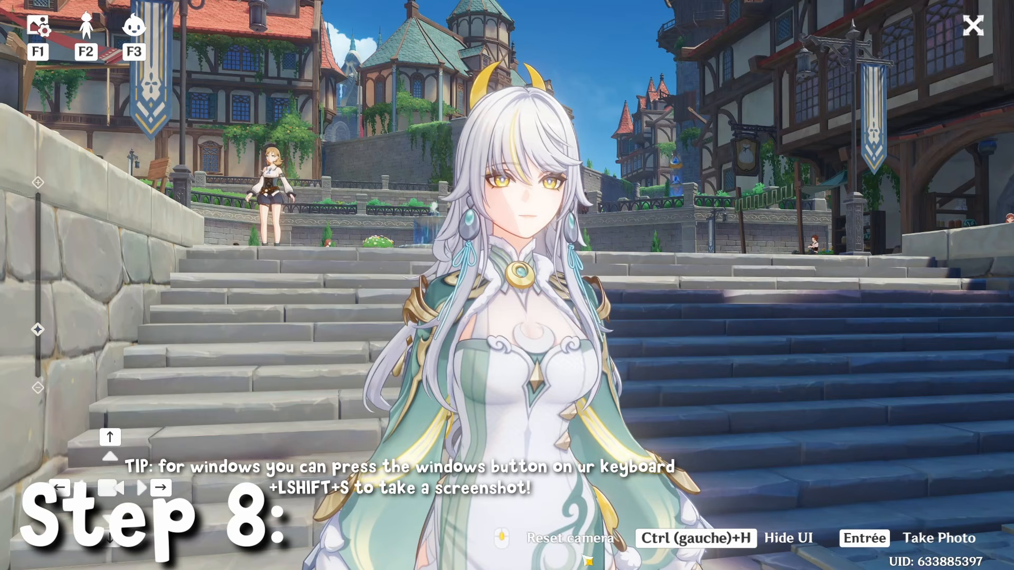
# Hide the photo camera's interface and reframe the white-haired character from the side during her idle animation
pyautogui.hotkey('ctrl', 'h')
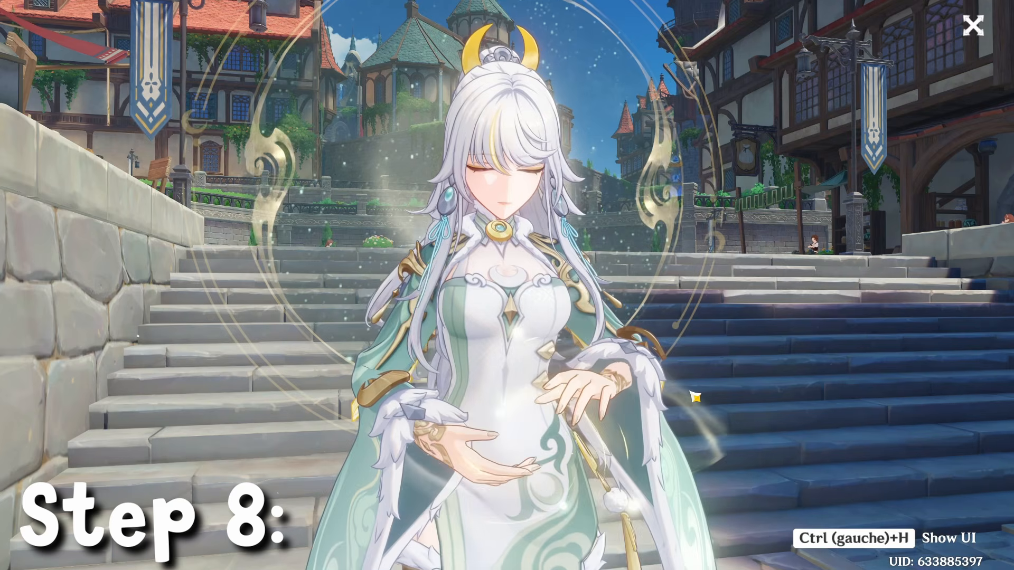
pyautogui.moveTo(696, 397); pyautogui.dragTo(877, 397)
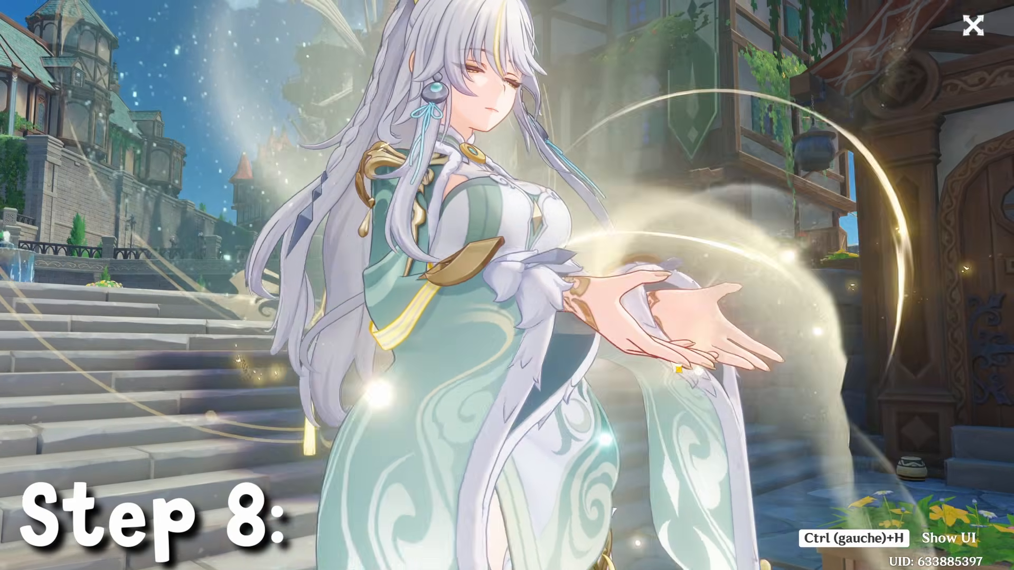
pyautogui.moveTo(678, 369); pyautogui.dragTo(617, 291)
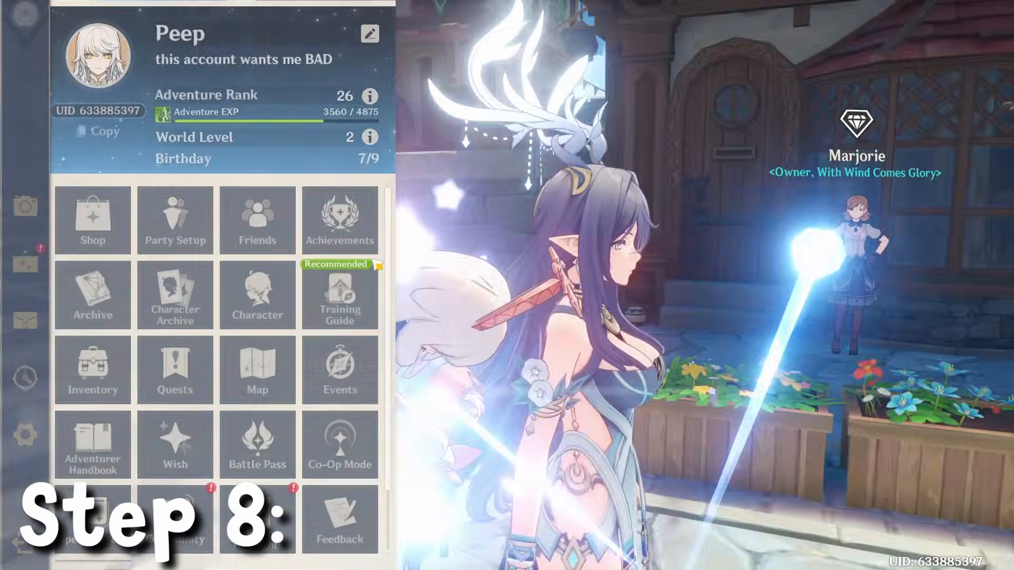
# Open the photo camera for the purple-haired character, frame her upper body closely, and hide the interface
pyautogui.scroll(-3, 811, 521)
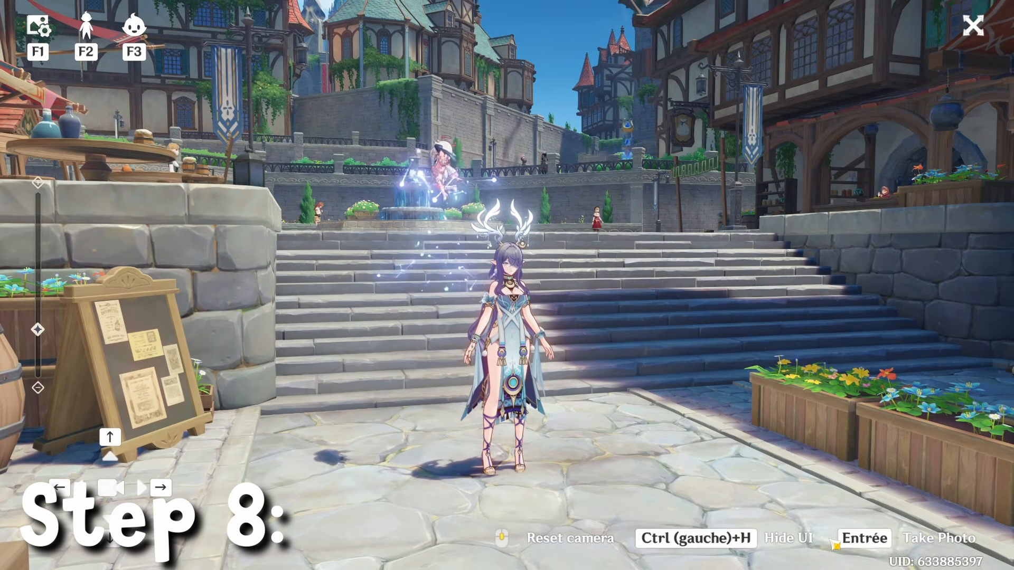
pyautogui.moveTo(704, 369); pyautogui.dragTo(206, 137)
pyautogui.scroll(3, 604, 430)
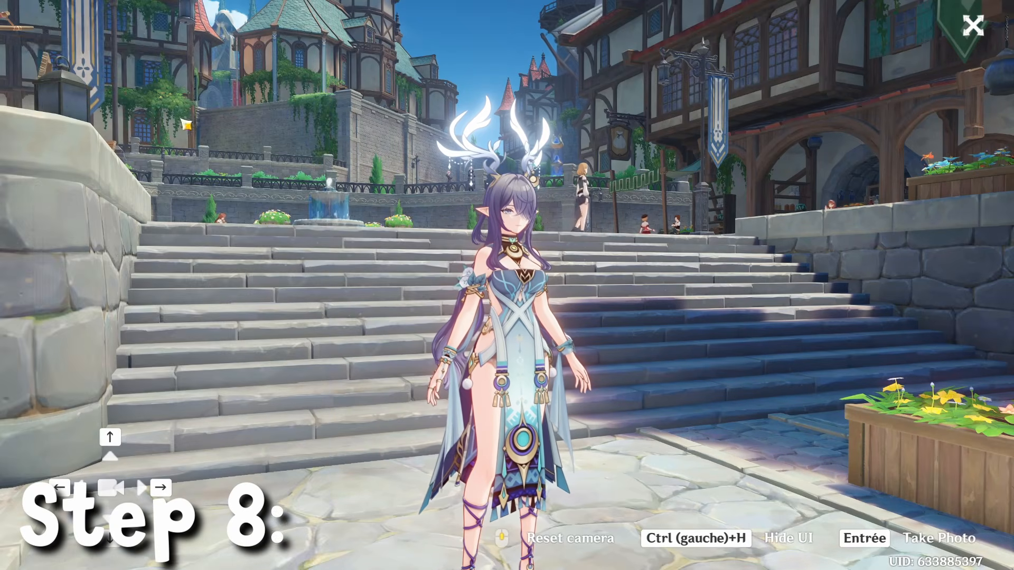
pyautogui.scroll(5, 527, 319)
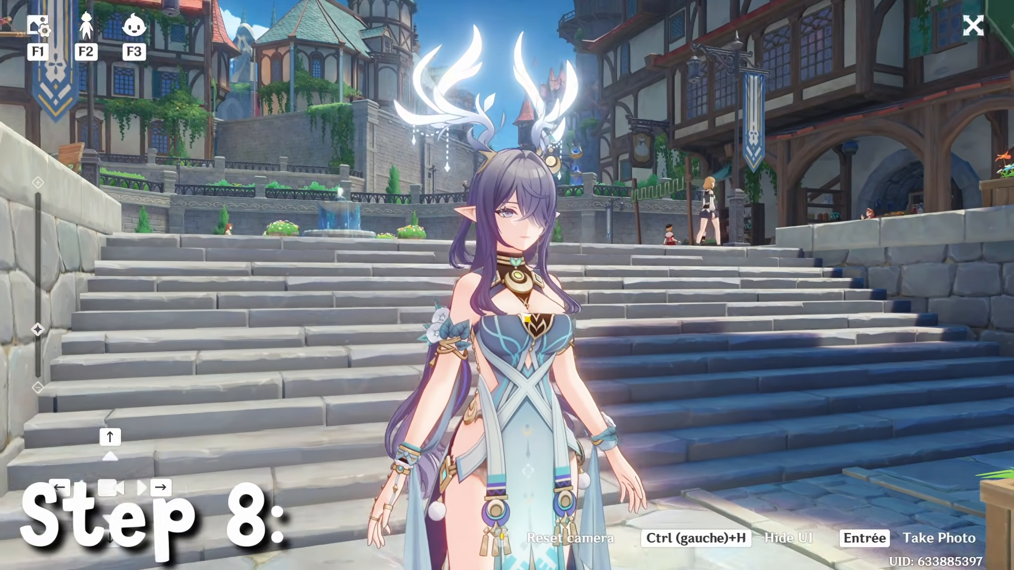
pyautogui.hotkey('ctrl', 'h')
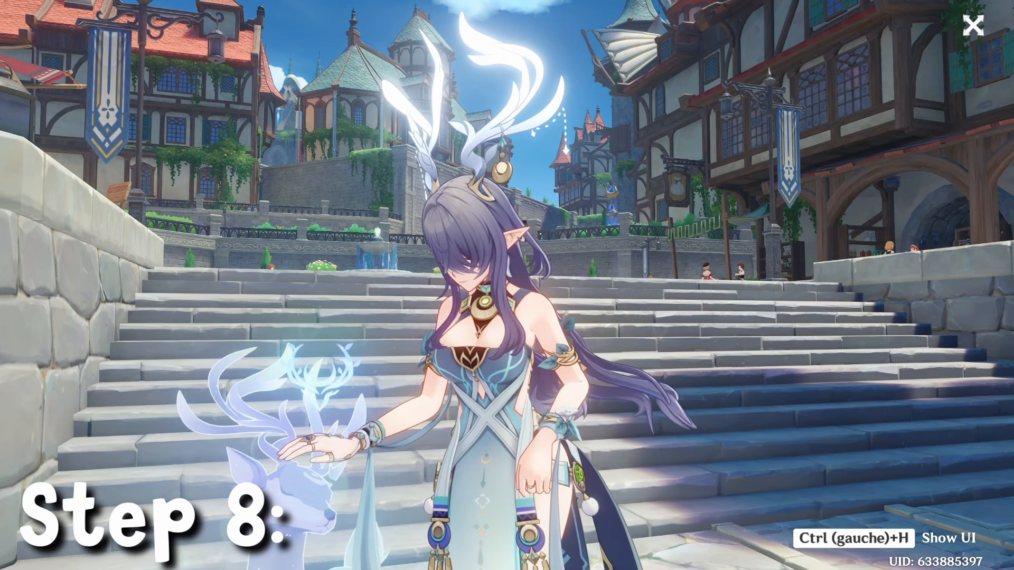
# Frame the purple-haired character for screenshots from the front with her spirit deer, from the side, and from behind
pyautogui.scroll(-3, 693, 430)
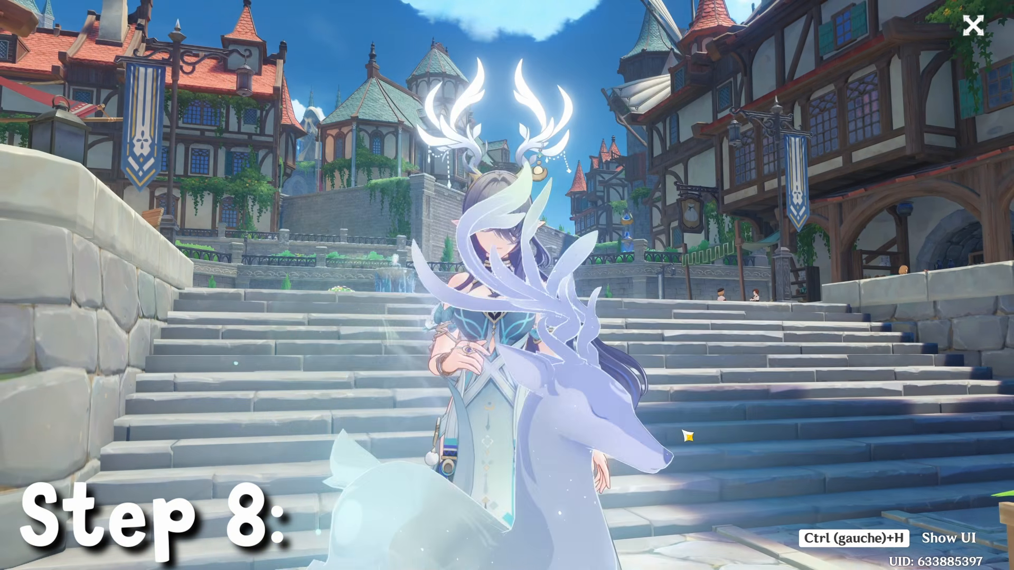
pyautogui.moveTo(689, 437); pyautogui.dragTo(724, 443)
pyautogui.scroll(3, 724, 444)
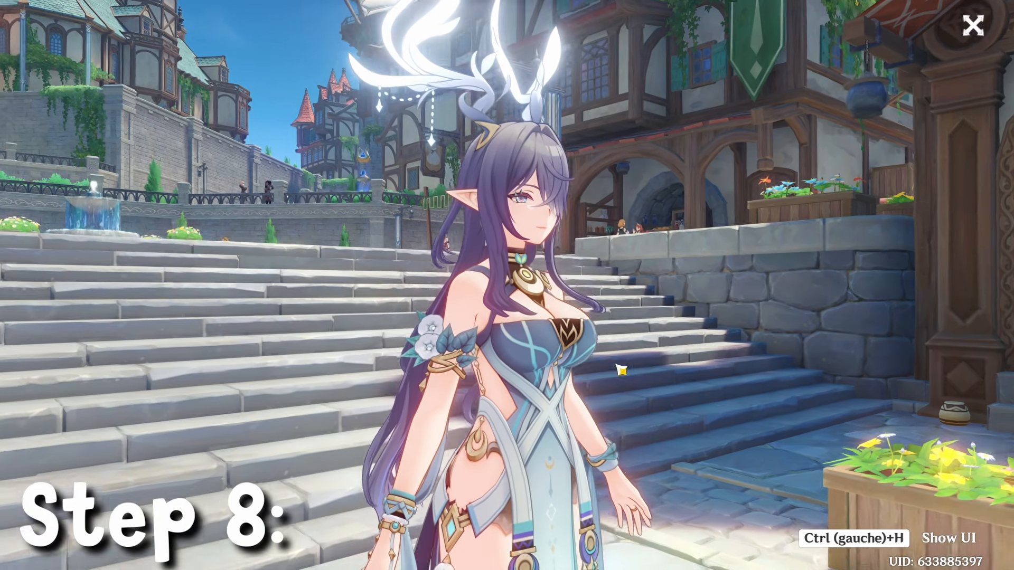
pyautogui.moveTo(741, 381); pyautogui.dragTo(624, 331)
pyautogui.scroll(2, 625, 331)
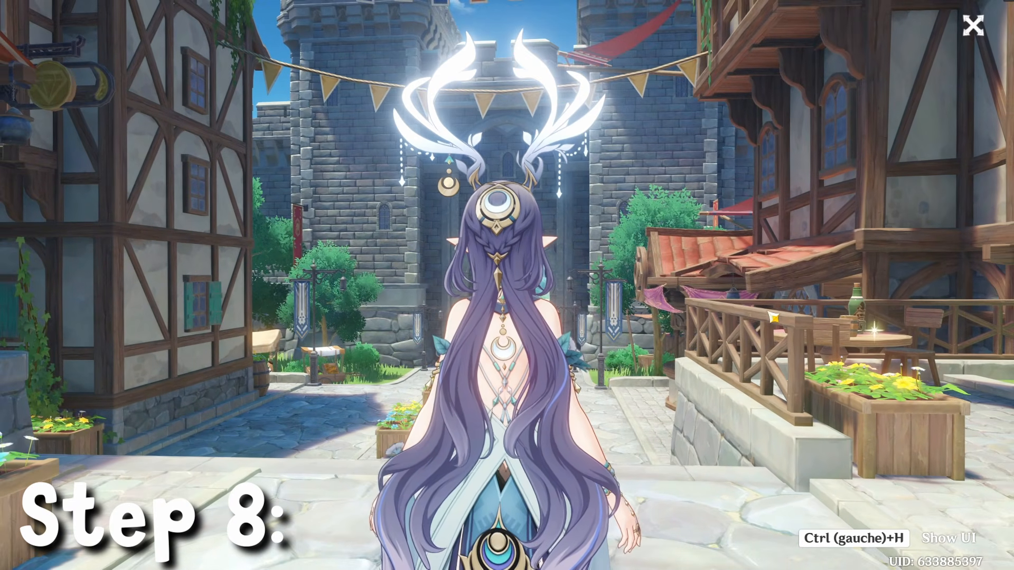
pyautogui.moveTo(769, 315); pyautogui.dragTo(832, 280)
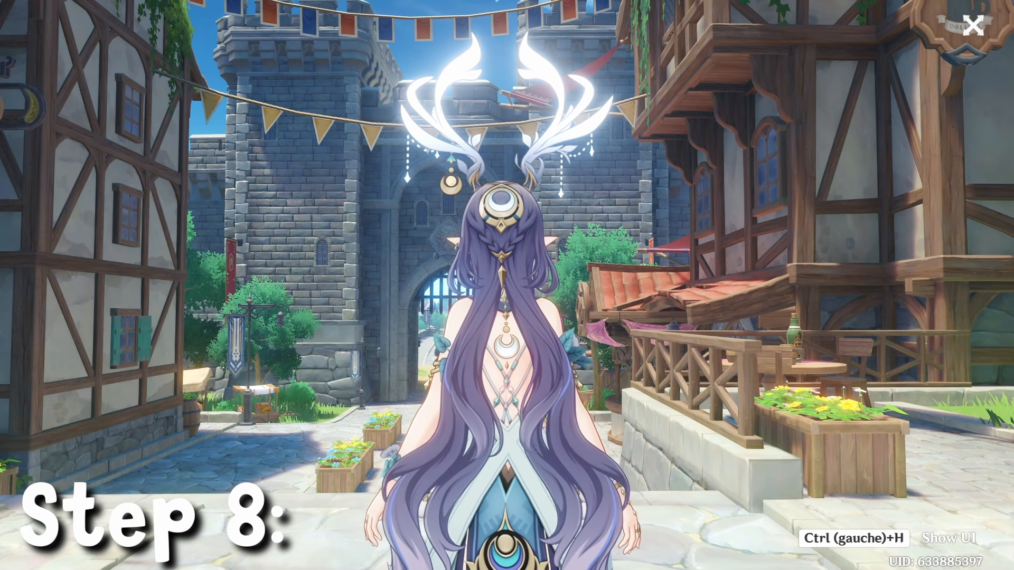
pyautogui.moveTo(776, 376); pyautogui.dragTo(577, 401)
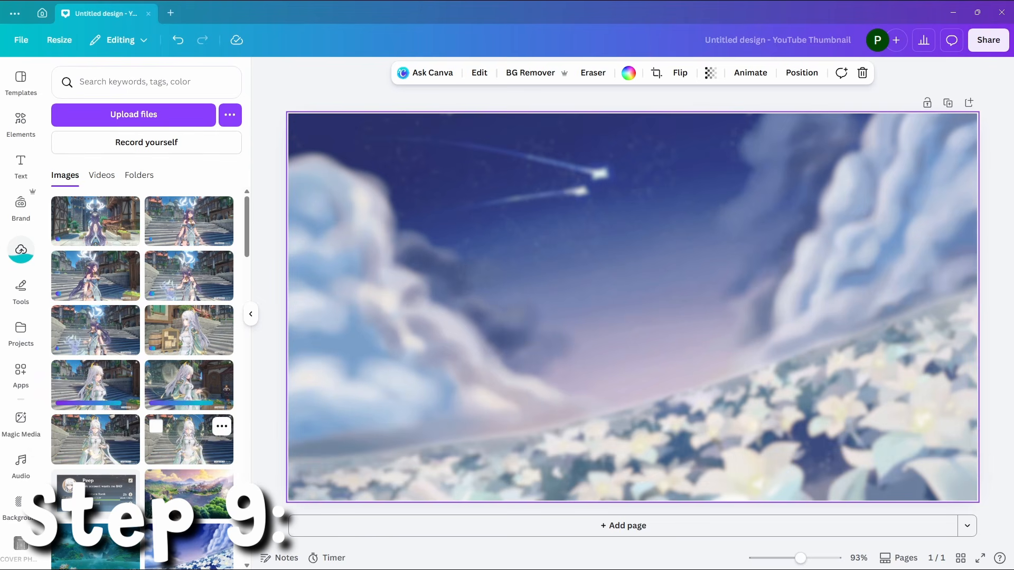
pyautogui.click(188, 439)
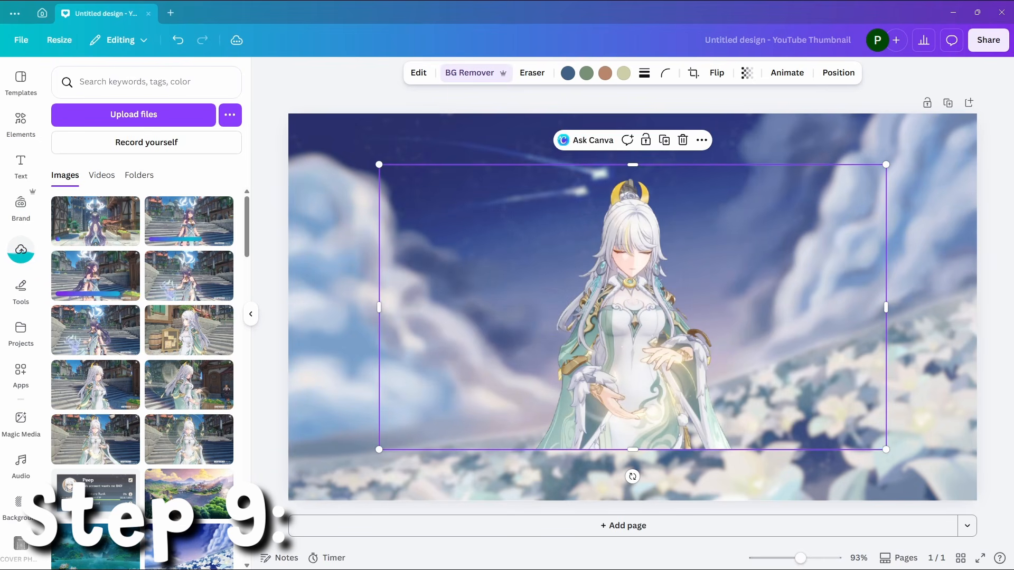
pyautogui.hotkey('ctrl', 'z')
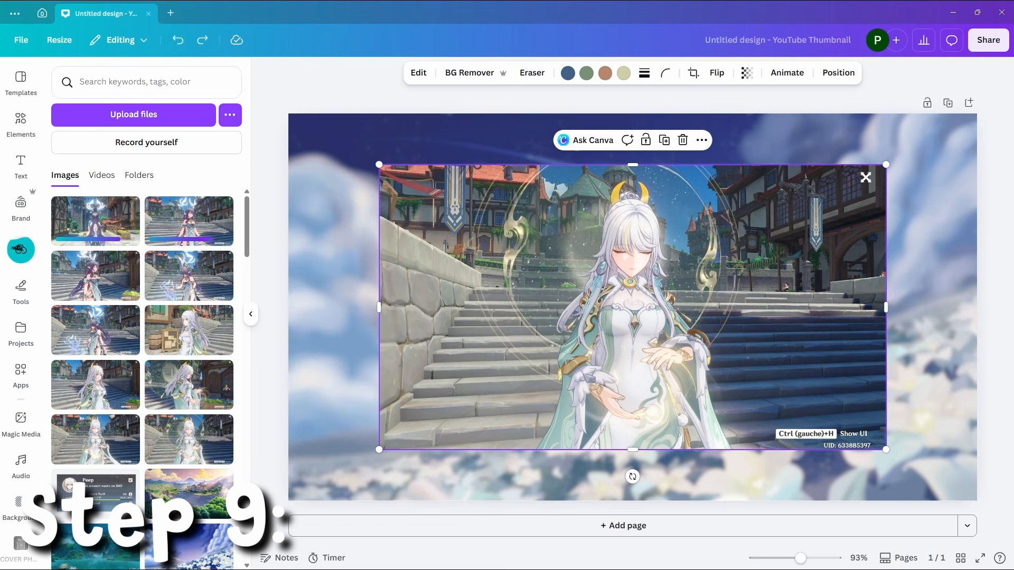
pyautogui.hotkey('ctrl', 'z')
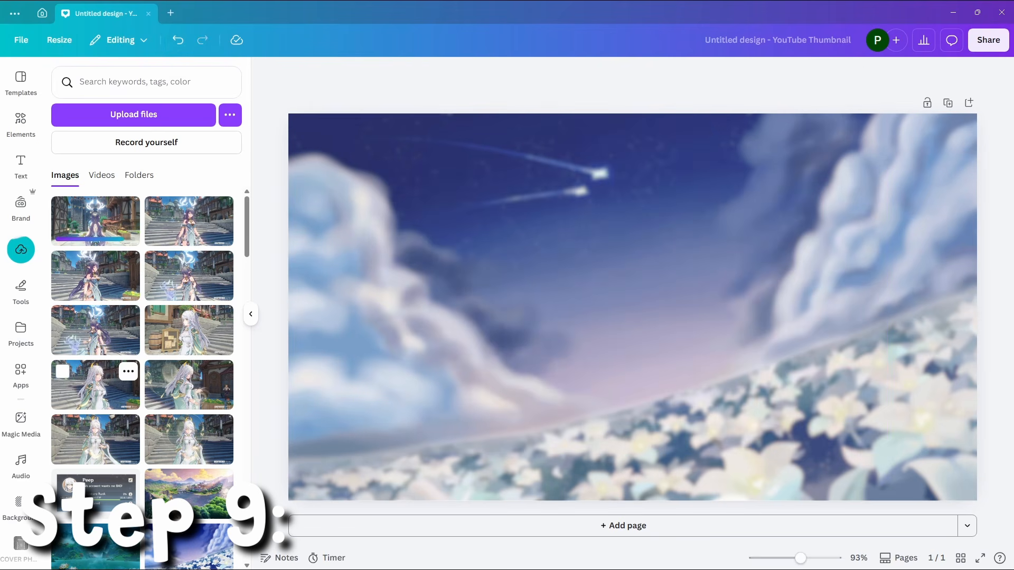
# In Canva, add the white-haired character's side-view screenshot, remove its background, and nudge it slightly to the left
pyautogui.click(96, 385)
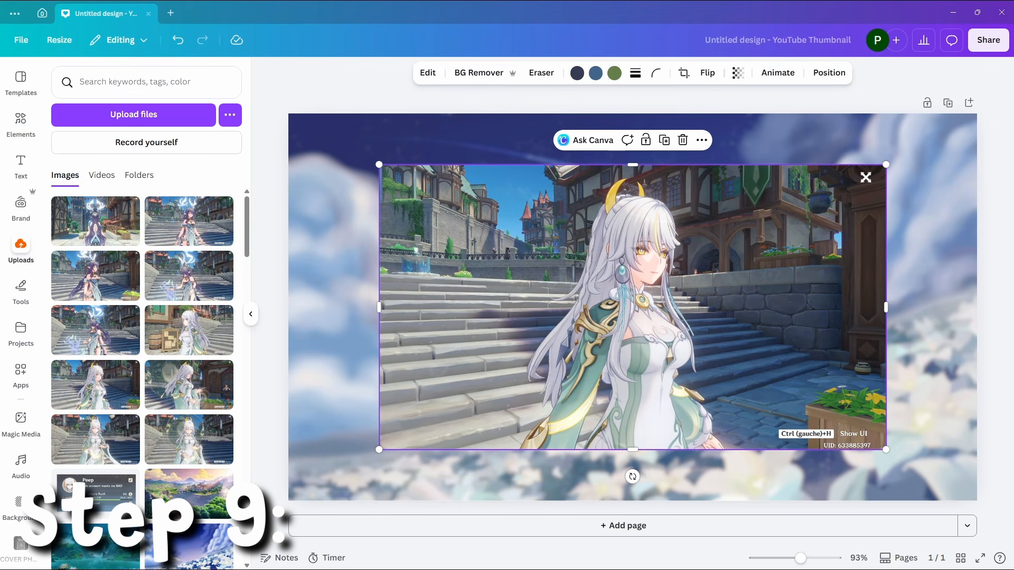
pyautogui.click(479, 73)
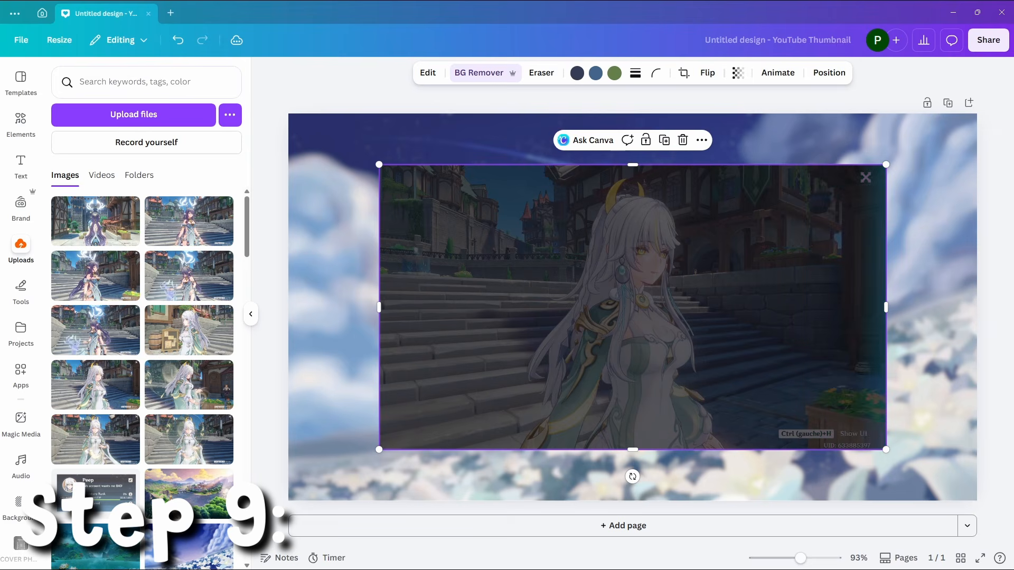
pyautogui.hotkey('shift', 'Left')
pyautogui.hotkey('shift', 'Left')
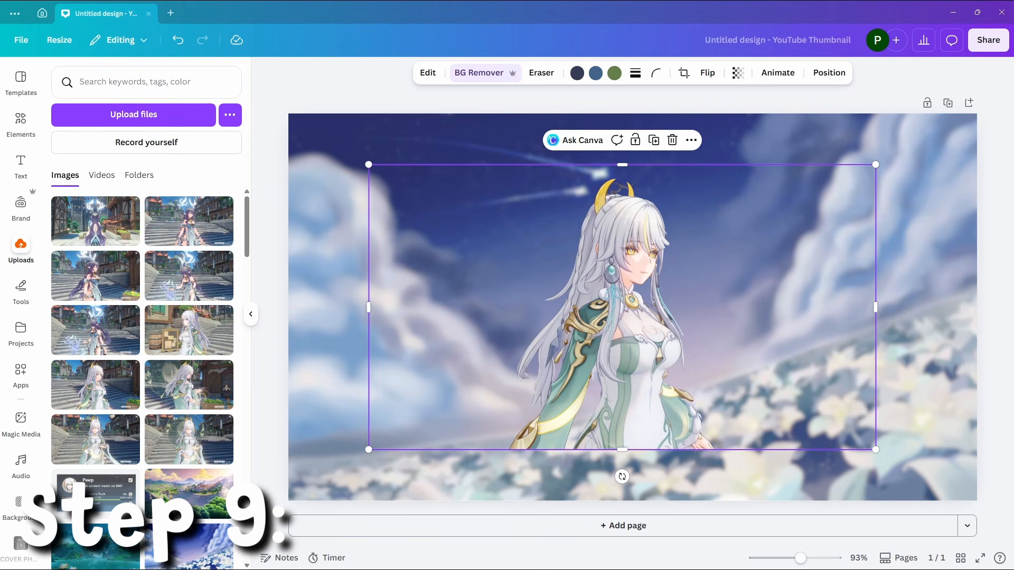
# Apply the soft Hazel filter to the character cutout and lower its intensity to a faint tint
pyautogui.click(428, 72)
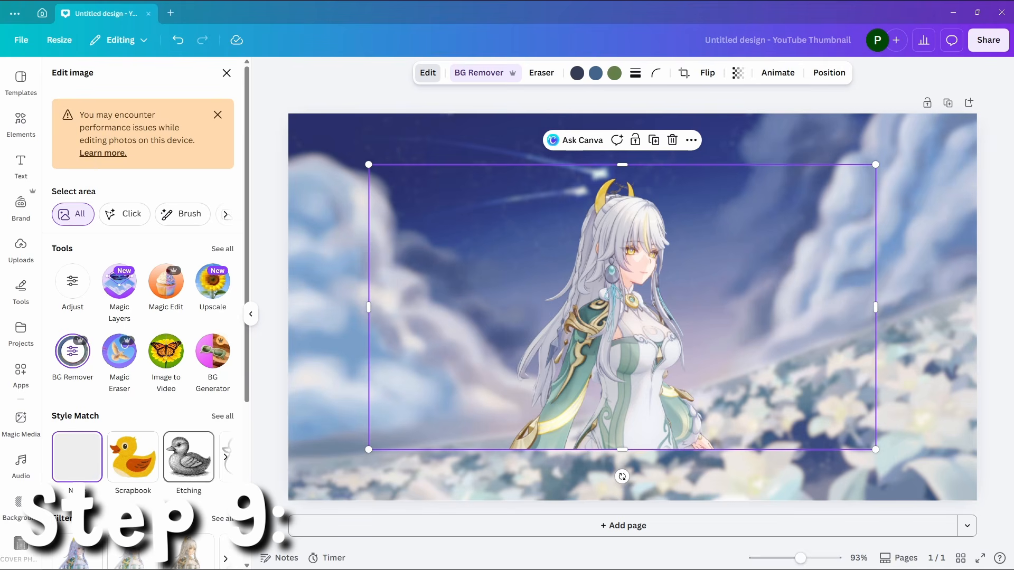
pyautogui.scroll(-3, 142, 317)
pyautogui.click(221, 388)
pyautogui.scroll(-5, 143, 317)
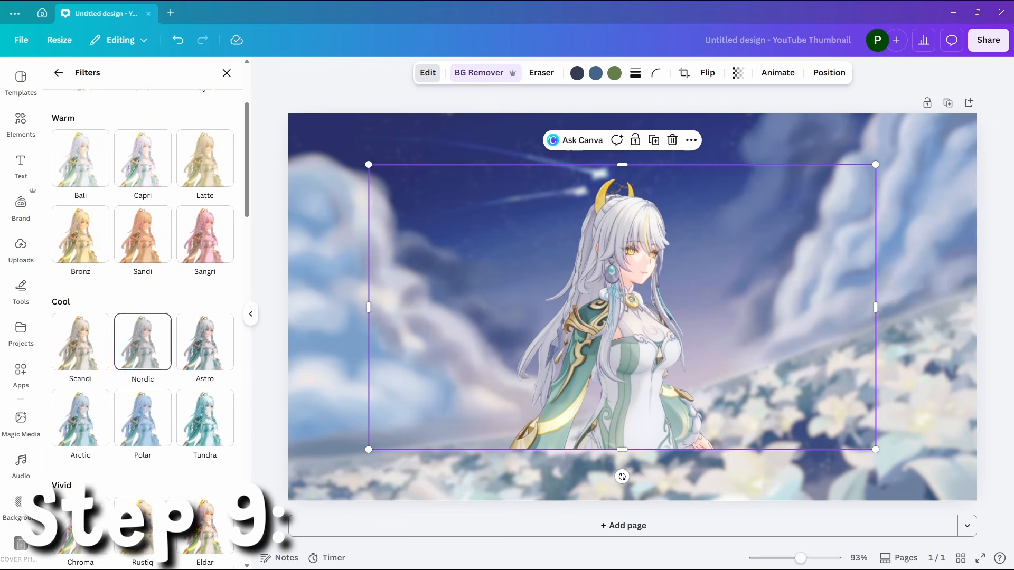
pyautogui.scroll(-5, 143, 316)
pyautogui.click(143, 447)
pyautogui.scroll(-1, 143, 317)
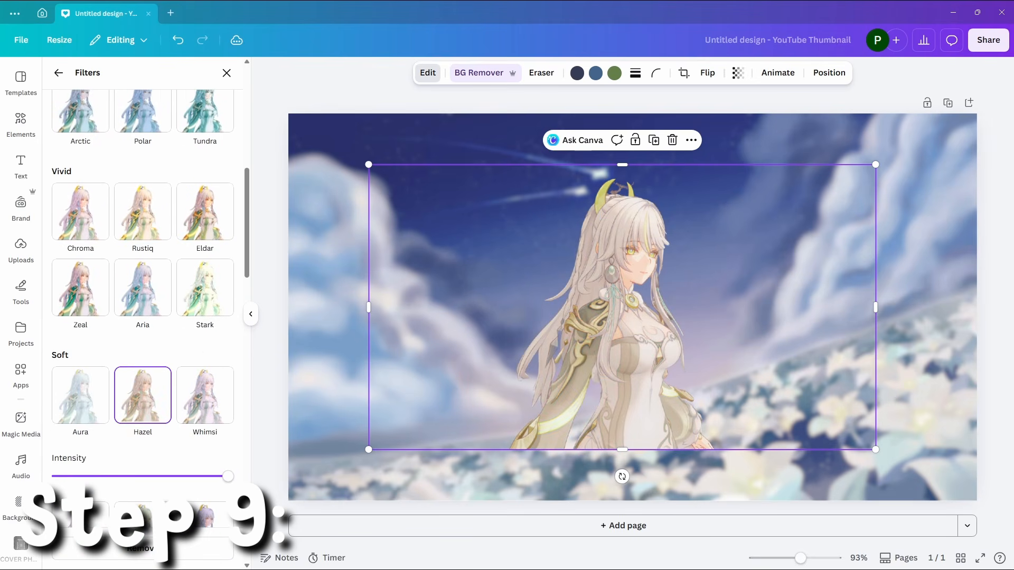
pyautogui.moveTo(191, 476); pyautogui.dragTo(92, 476)
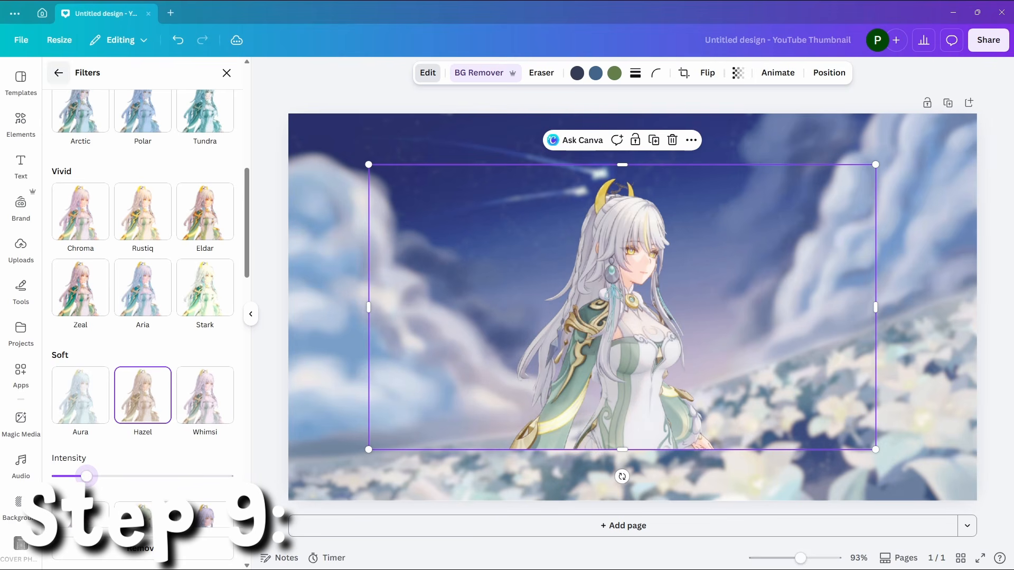
# Outline the character cutout with a #FFFFFF Glow shadow of size 15, blur amount 0 and intensity 100
pyautogui.click(58, 72)
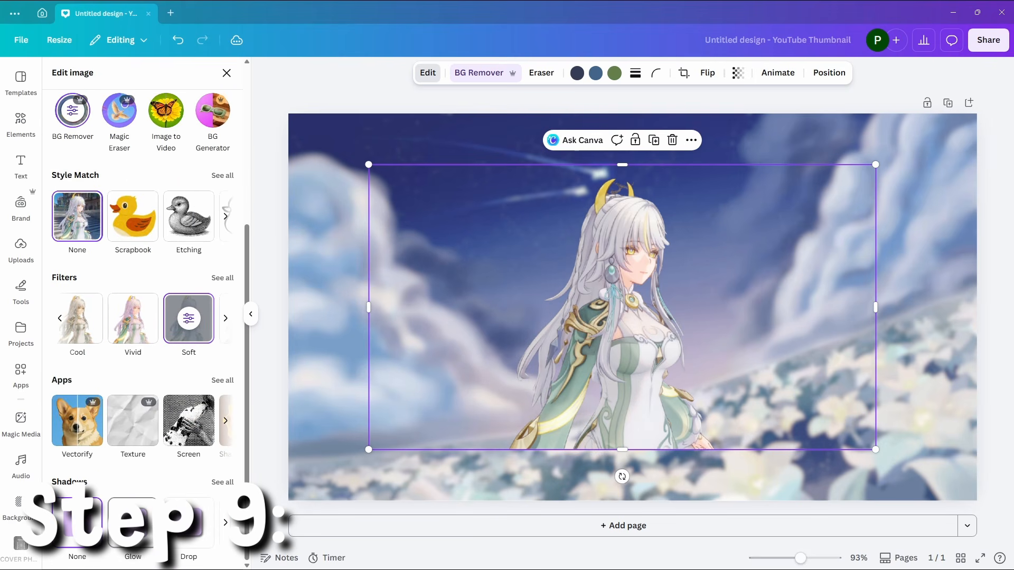
pyautogui.click(133, 523)
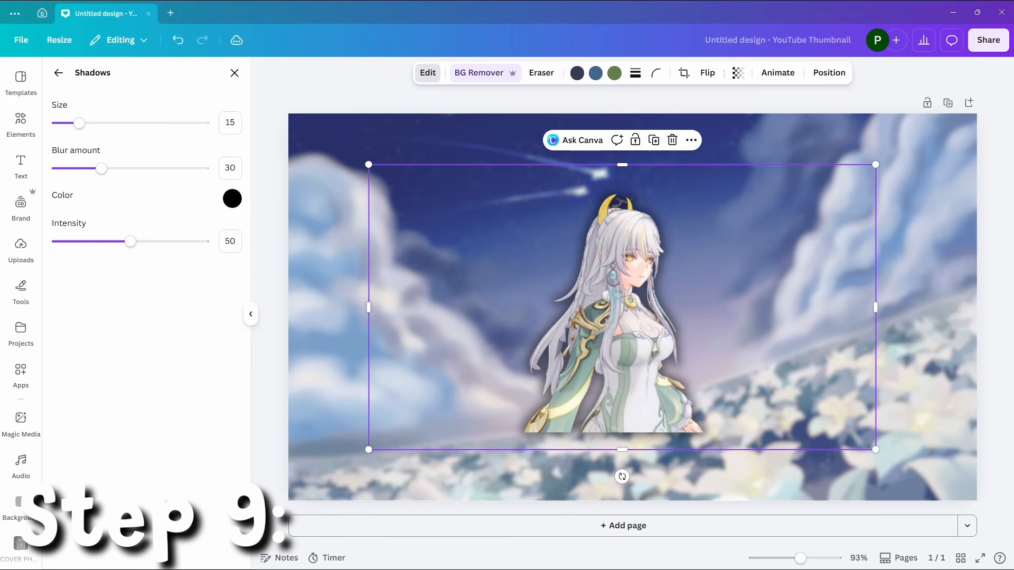
pyautogui.moveTo(101, 168); pyautogui.dragTo(57, 168)
pyautogui.moveTo(130, 241); pyautogui.dragTo(203, 242)
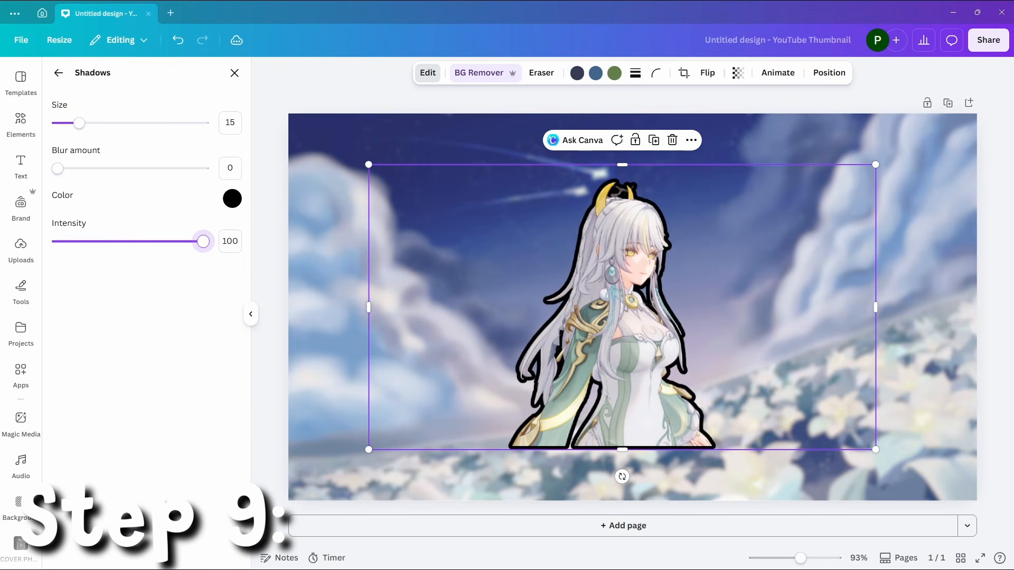
pyautogui.click(275, 320)
pyautogui.write('#FFFFFF')
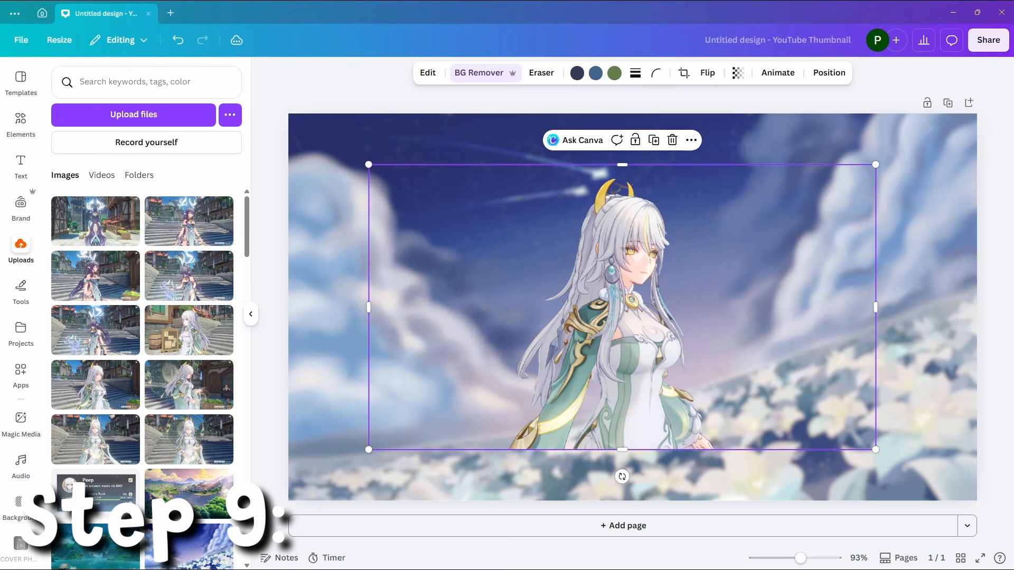
# Crop the cutout's empty sides, enlarge it to about 512 × 584, and place it at the page's lower right
pyautogui.moveTo(369, 307); pyautogui.dragTo(486, 307)
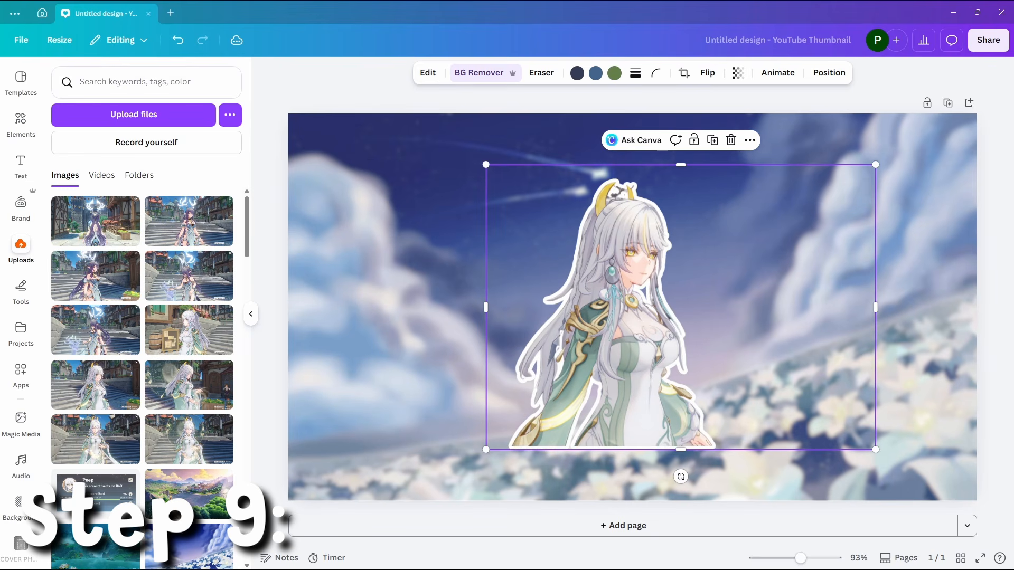
pyautogui.moveTo(876, 307); pyautogui.dragTo(737, 307)
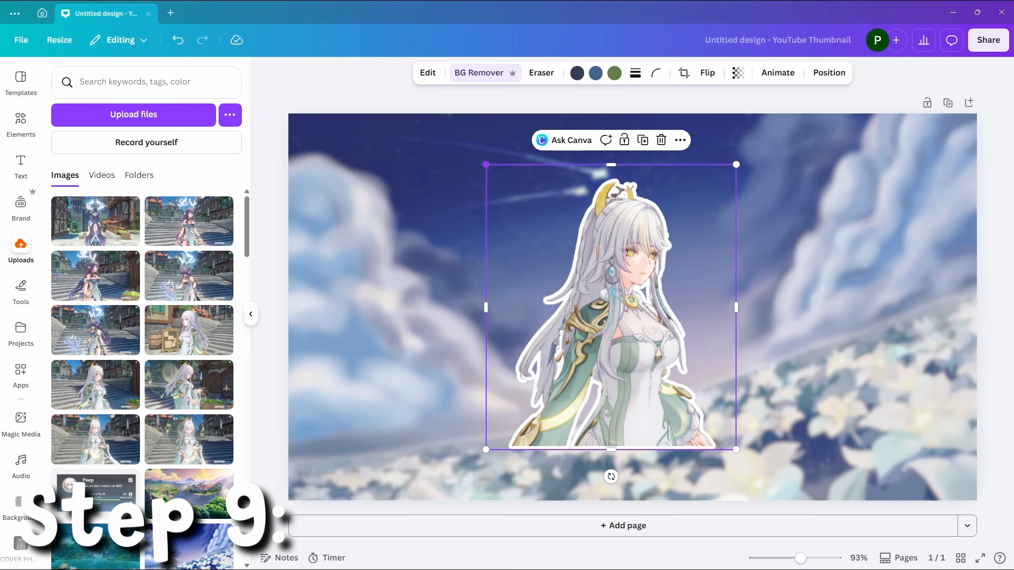
pyautogui.moveTo(486, 164); pyautogui.dragTo(442, 106)
pyautogui.moveTo(586, 293); pyautogui.dragTo(788, 355)
pyautogui.press('Escape')
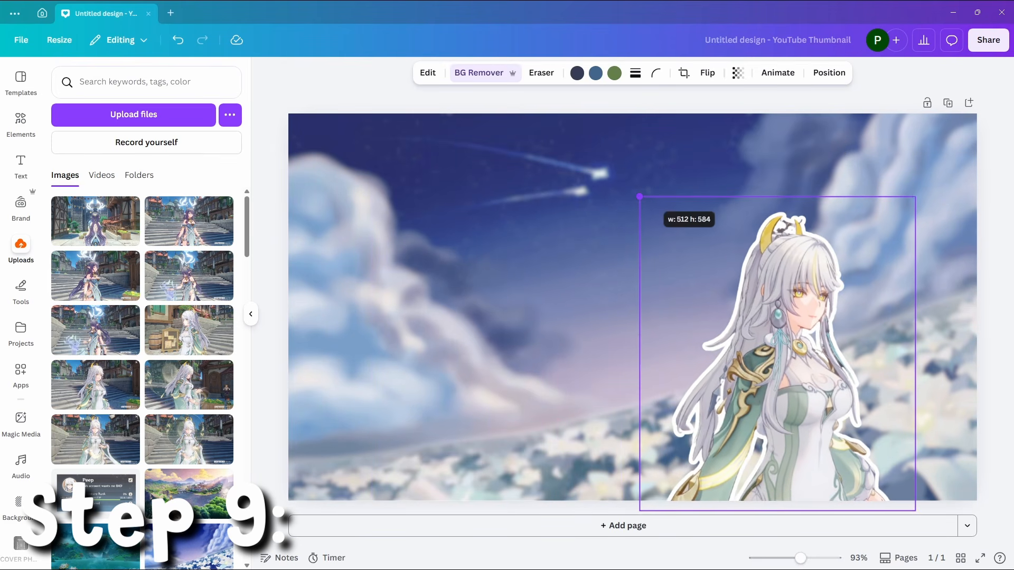
pyautogui.press('Escape')
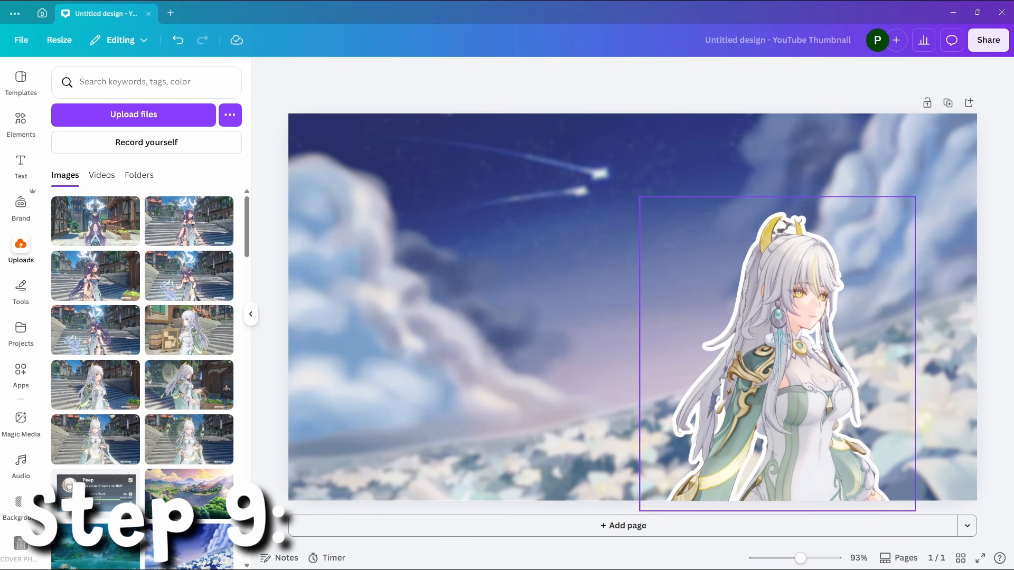
# Shift the white-haired character cutout slightly to the right along the page's lower edge
pyautogui.click(592, 296)
pyautogui.click(995, 296)
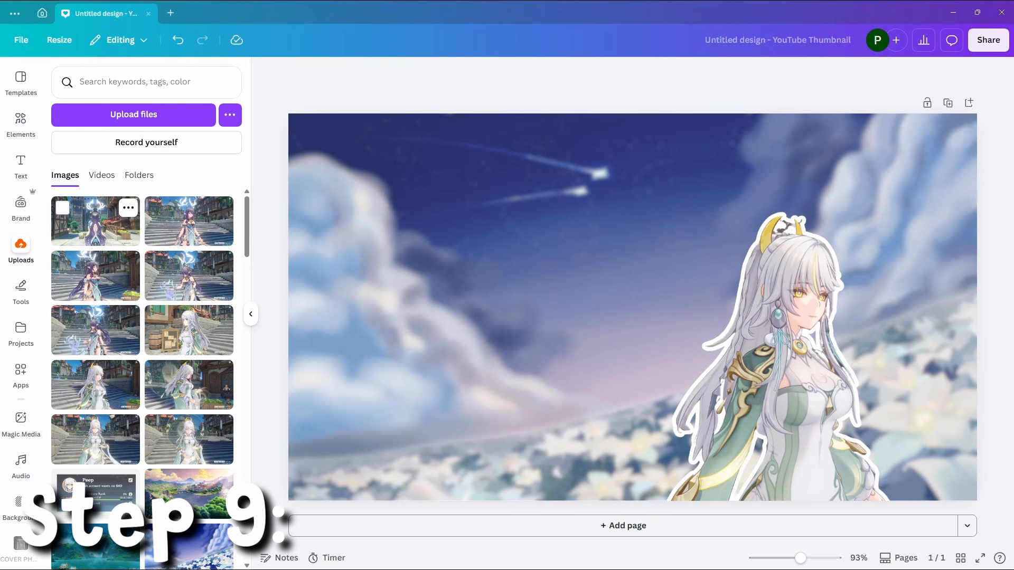
pyautogui.moveTo(781, 343); pyautogui.dragTo(792, 343)
# Add the uploaded close-up artwork of the white-haired character with closed eyes to the page
pyautogui.scroll(-2, 143, 369)
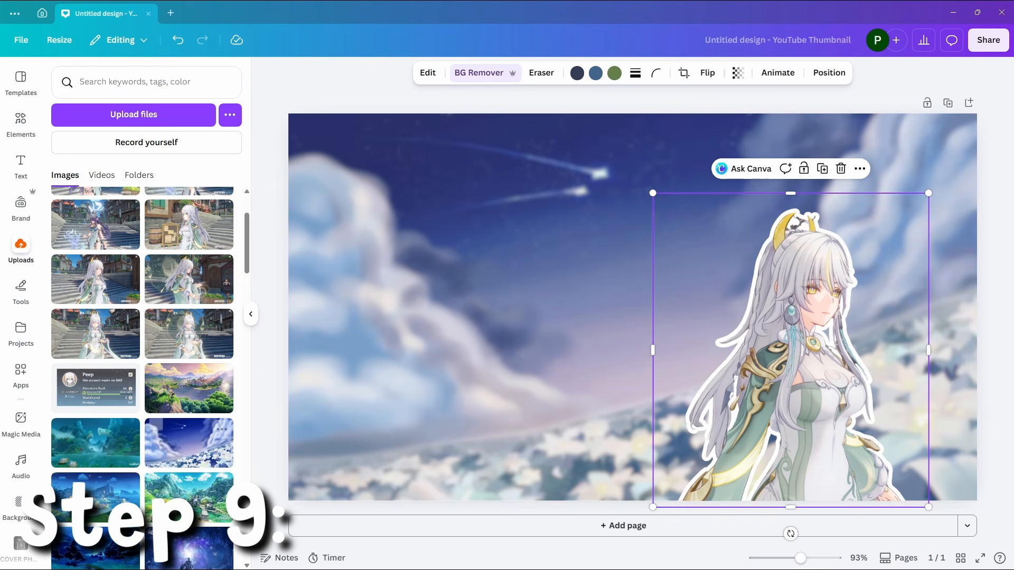
pyautogui.scroll(-10, 142, 370)
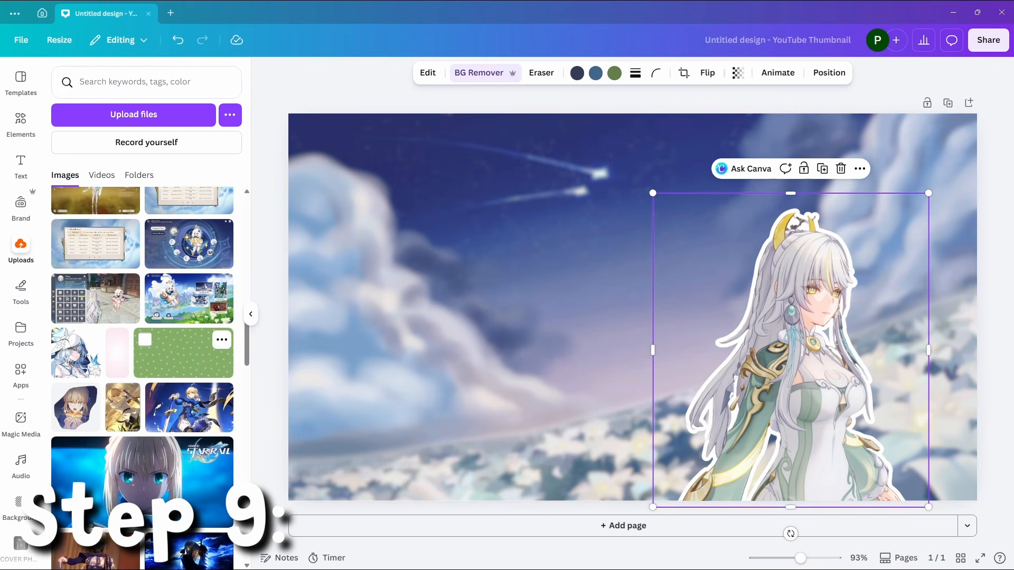
pyautogui.scroll(-10, 158, 370)
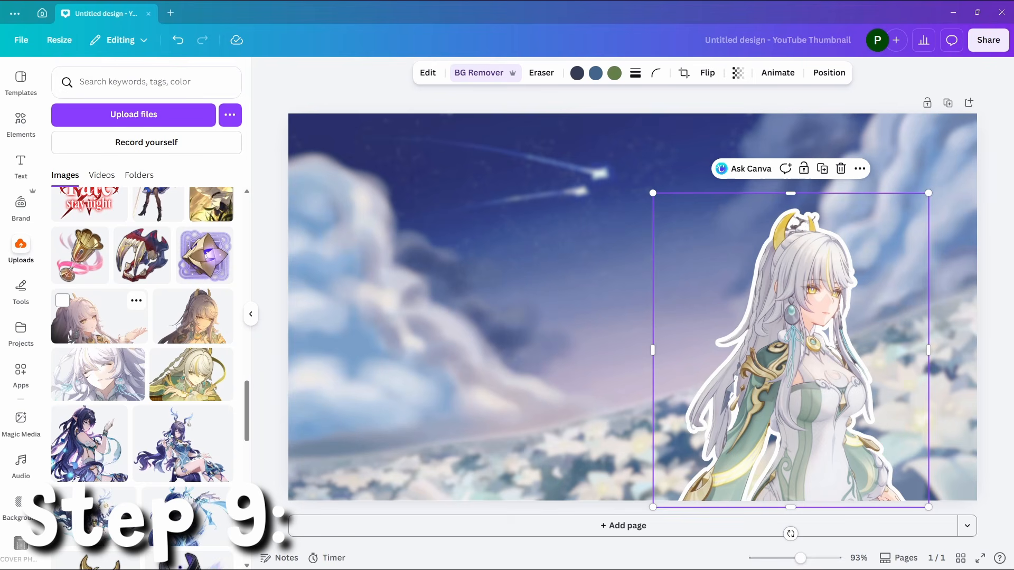
pyautogui.click(98, 377)
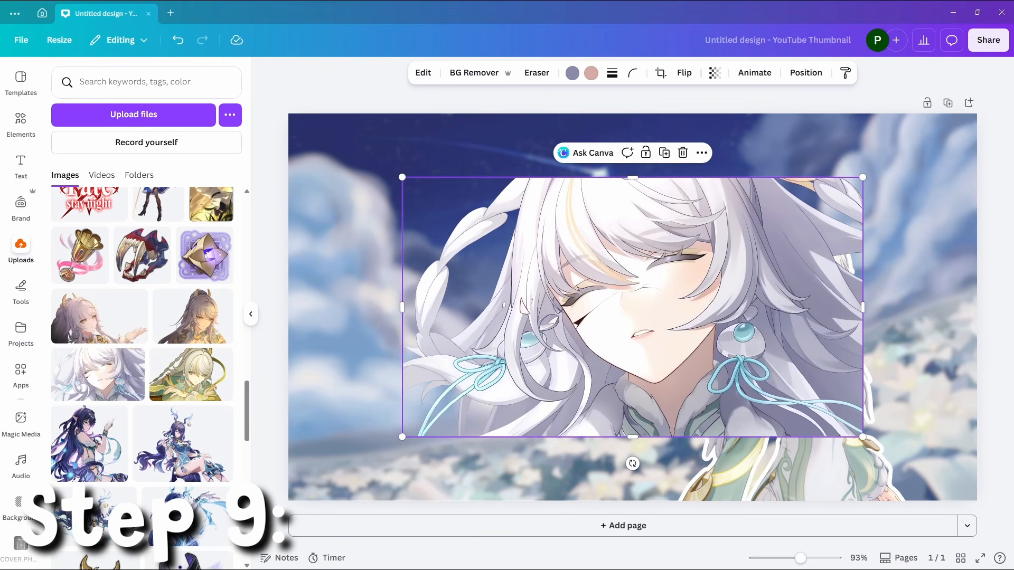
# Apply the soft Hazel filter to the close-up artwork and lower its intensity to a little over half
pyautogui.click(423, 72)
pyautogui.scroll(-3, 146, 317)
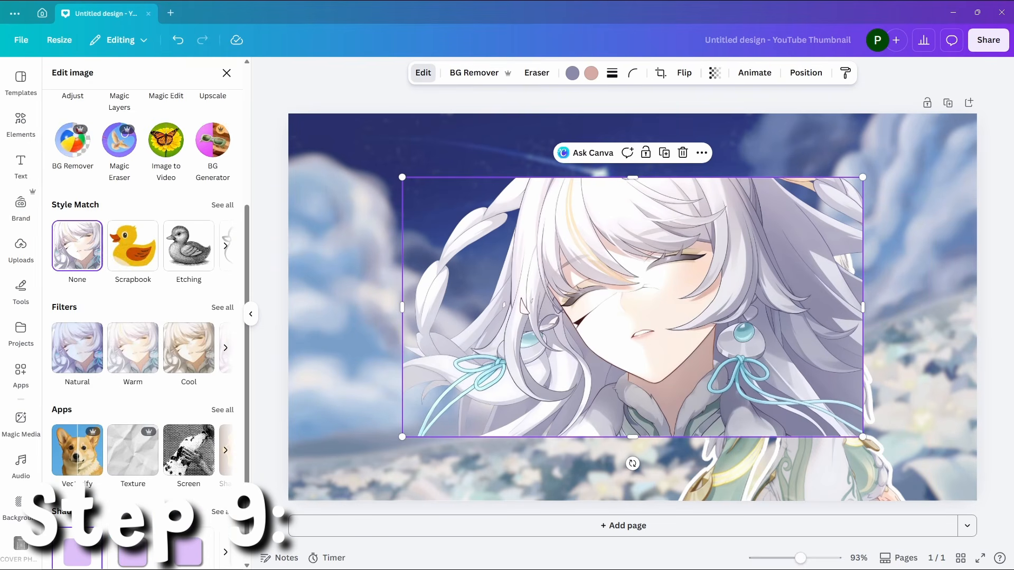
pyautogui.click(223, 308)
pyautogui.scroll(-5, 142, 317)
pyautogui.click(143, 290)
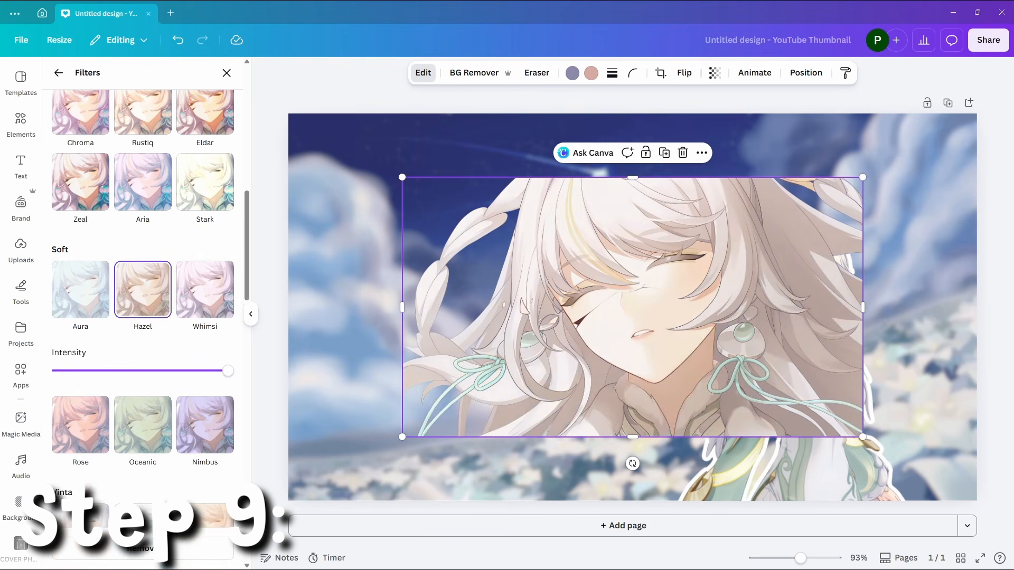
pyautogui.moveTo(223, 371); pyautogui.dragTo(159, 371)
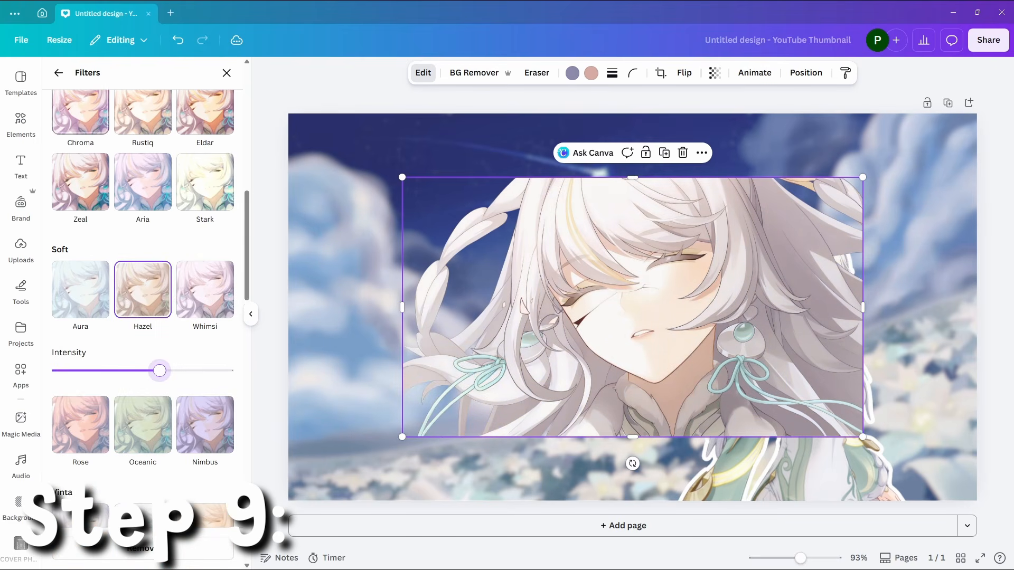
pyautogui.press('Escape')
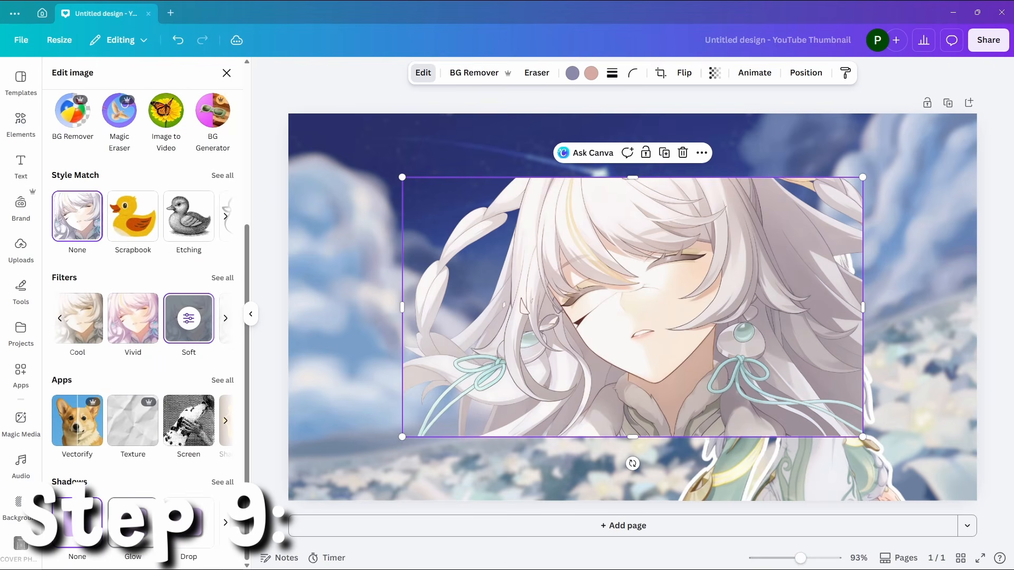
# Outline the close-up artwork with a #FFFFFF Glow shadow of size 15, blur amount 0 and intensity 100
pyautogui.click(133, 526)
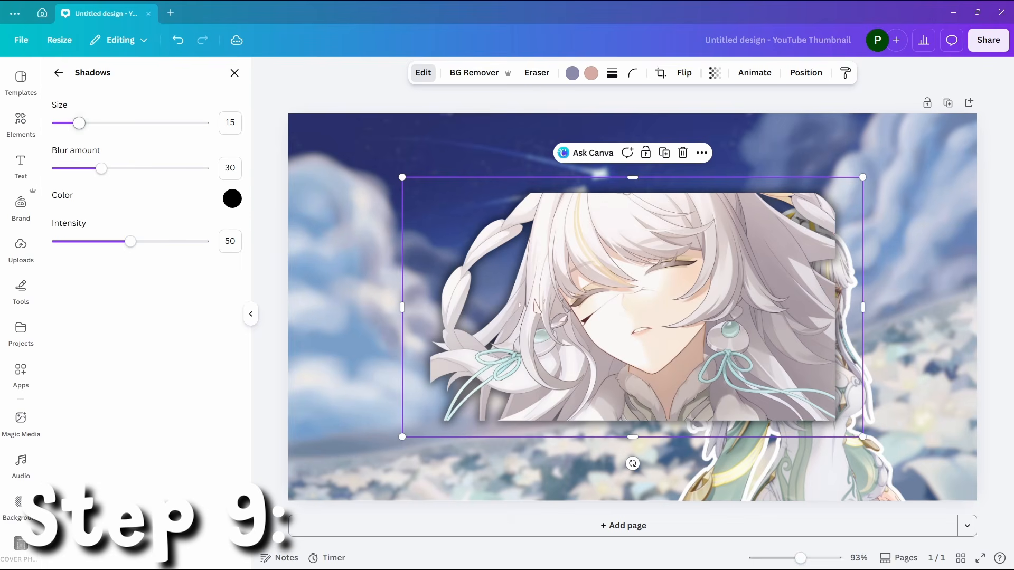
pyautogui.moveTo(100, 168); pyautogui.dragTo(57, 168)
pyautogui.moveTo(130, 241); pyautogui.dragTo(203, 241)
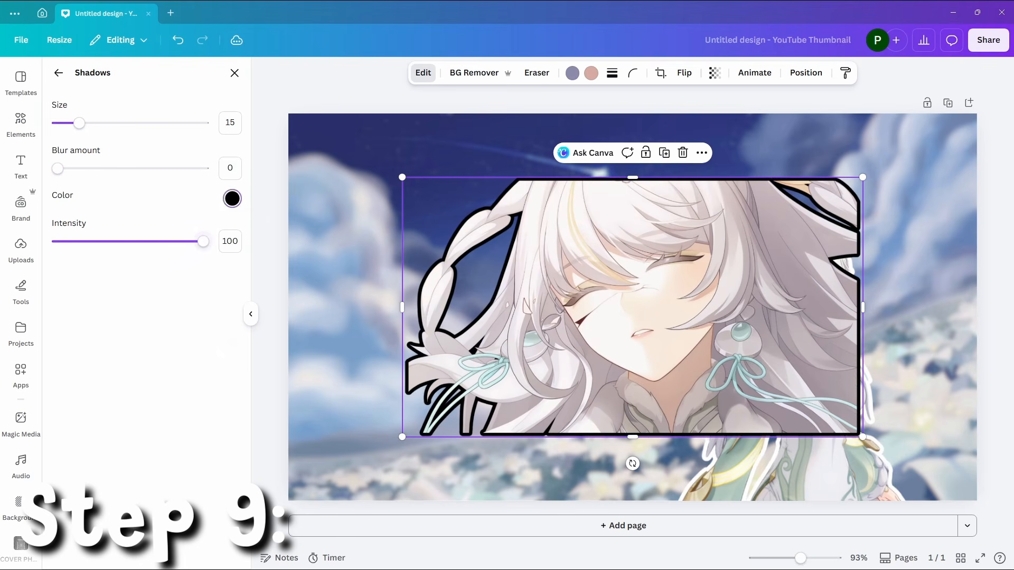
pyautogui.click(232, 199)
pyautogui.write('#FFFFFF')
pyautogui.click(235, 72)
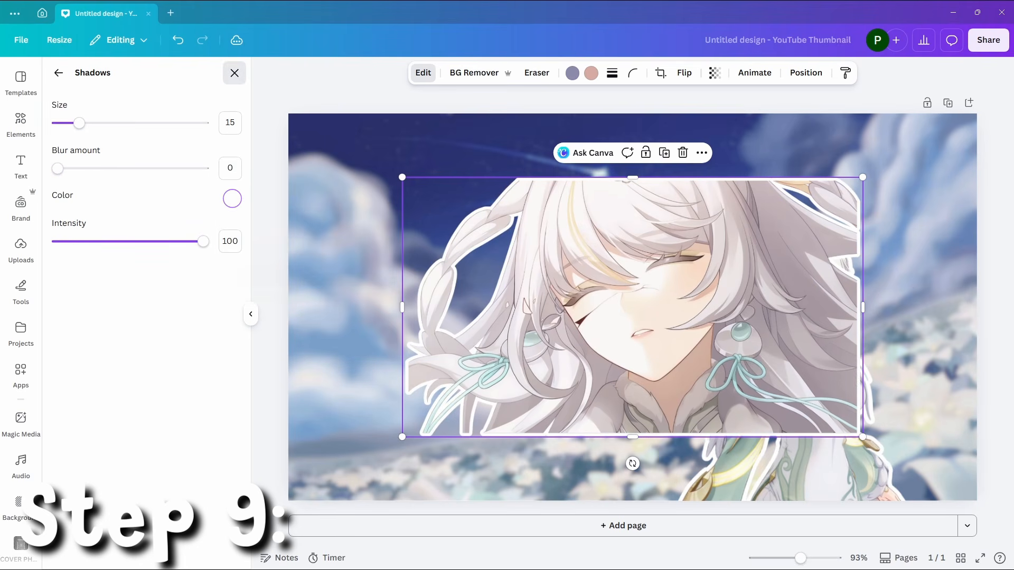
pyautogui.click(234, 73)
# Enlarge the close-up artwork to cover the whole page and send it to the back, behind the character cutout
pyautogui.moveTo(632, 307); pyautogui.dragTo(752, 300)
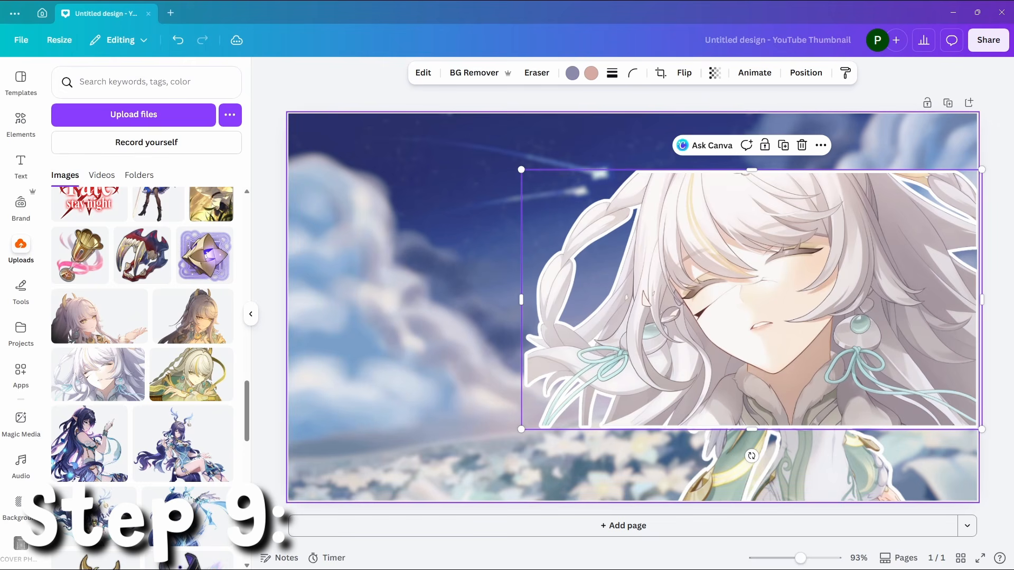
pyautogui.moveTo(522, 170); pyautogui.dragTo(410, 106)
pyautogui.moveTo(696, 268); pyautogui.dragTo(704, 339)
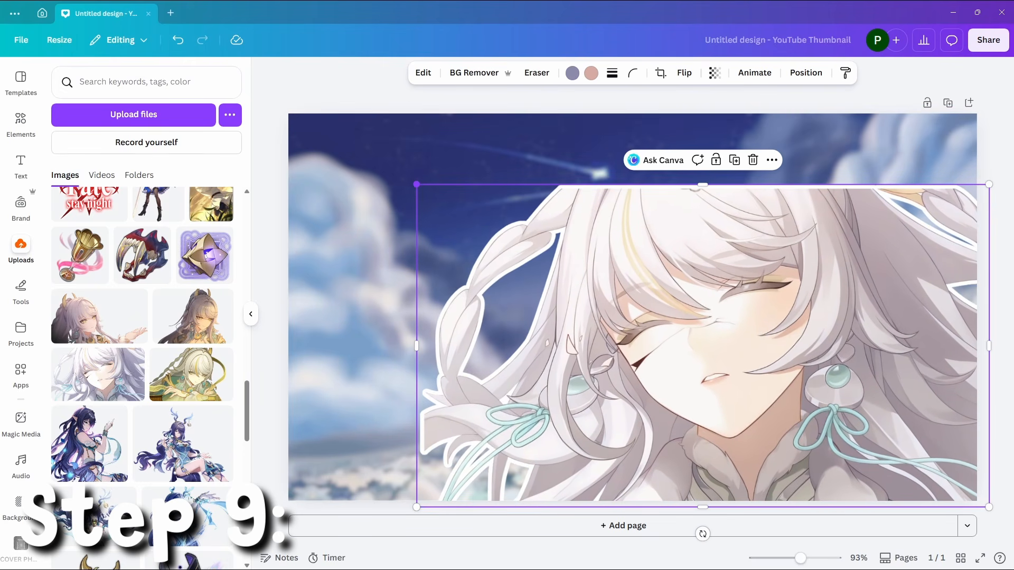
pyautogui.moveTo(418, 179); pyautogui.dragTo(278, 106)
pyautogui.rightClick(634, 317)
pyautogui.moveTo(686, 338)
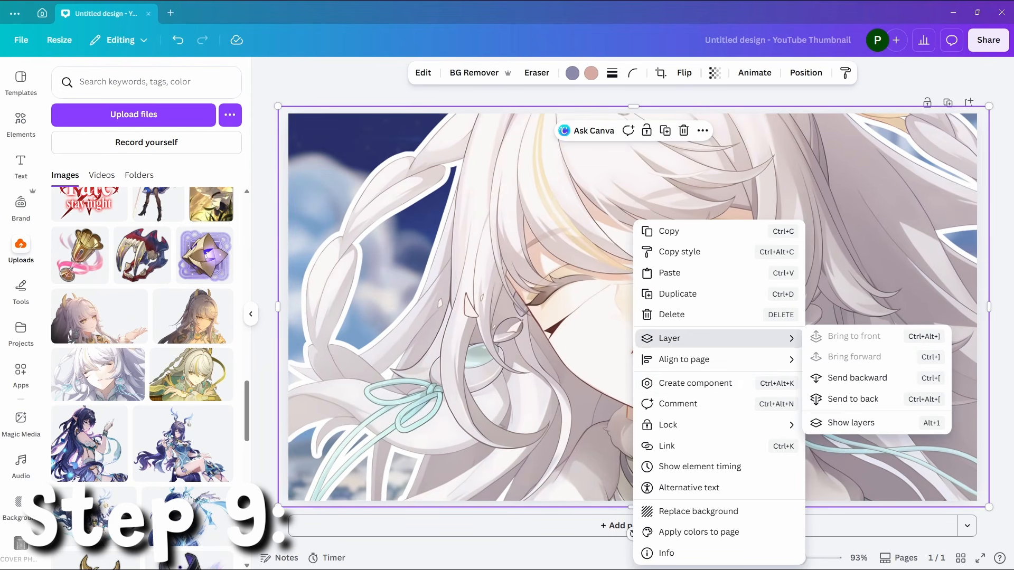
pyautogui.click(853, 399)
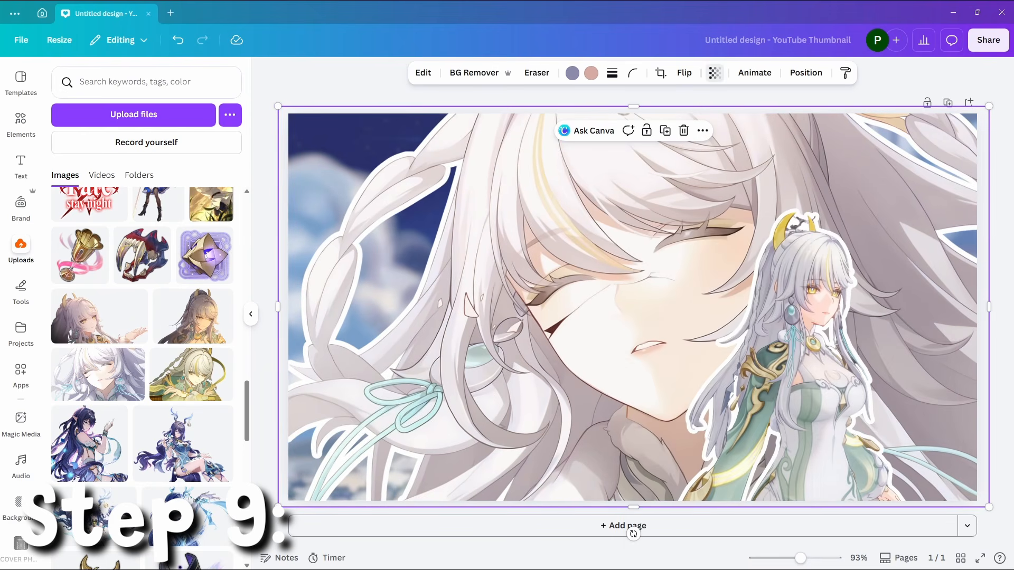
# Set the close-up artwork's transparency to 55 so the sky background shows through it
pyautogui.click(714, 72)
pyautogui.moveTo(746, 120); pyautogui.dragTo(705, 121)
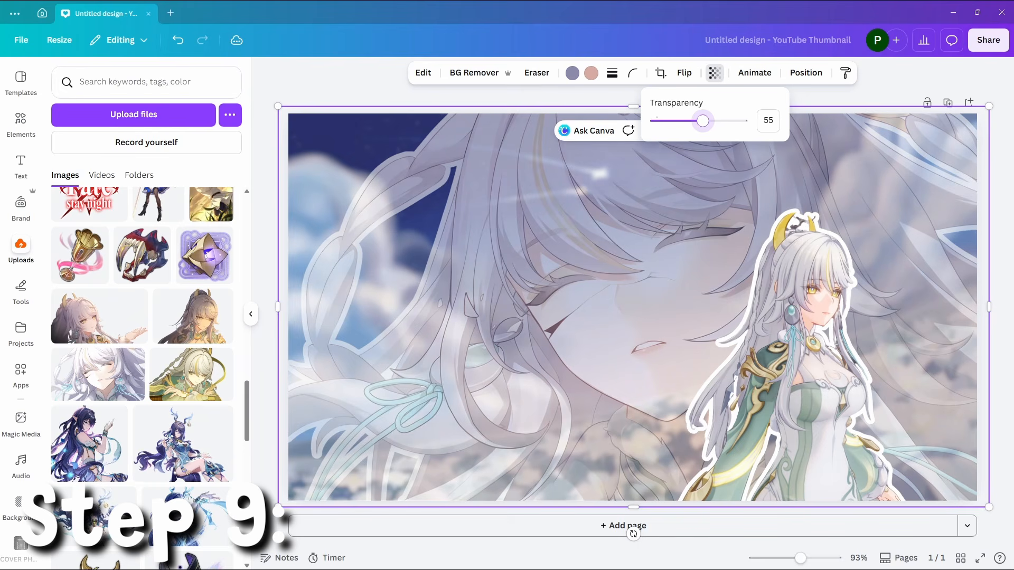
pyautogui.click(893, 87)
pyautogui.click(660, 211)
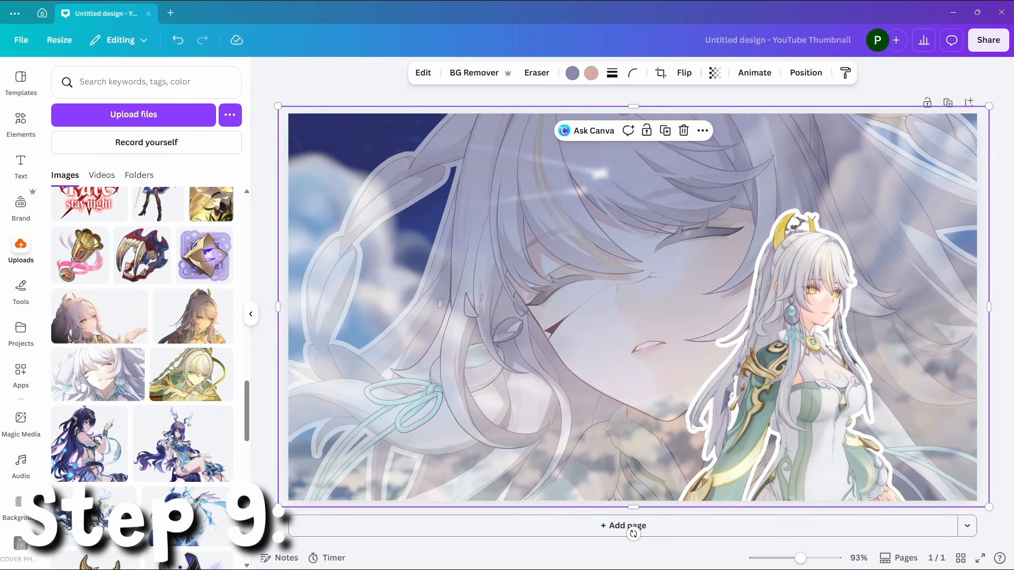
# Select the sky background layer and raise its whole-image blur intensity slightly
pyautogui.click(806, 72)
pyautogui.click(195, 100)
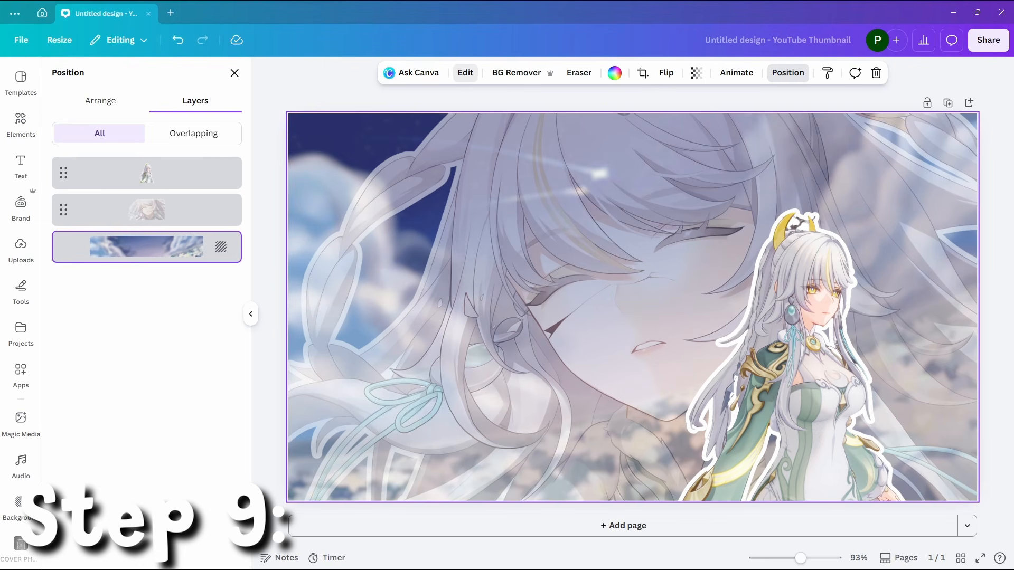
pyautogui.click(466, 72)
pyautogui.click(484, 127)
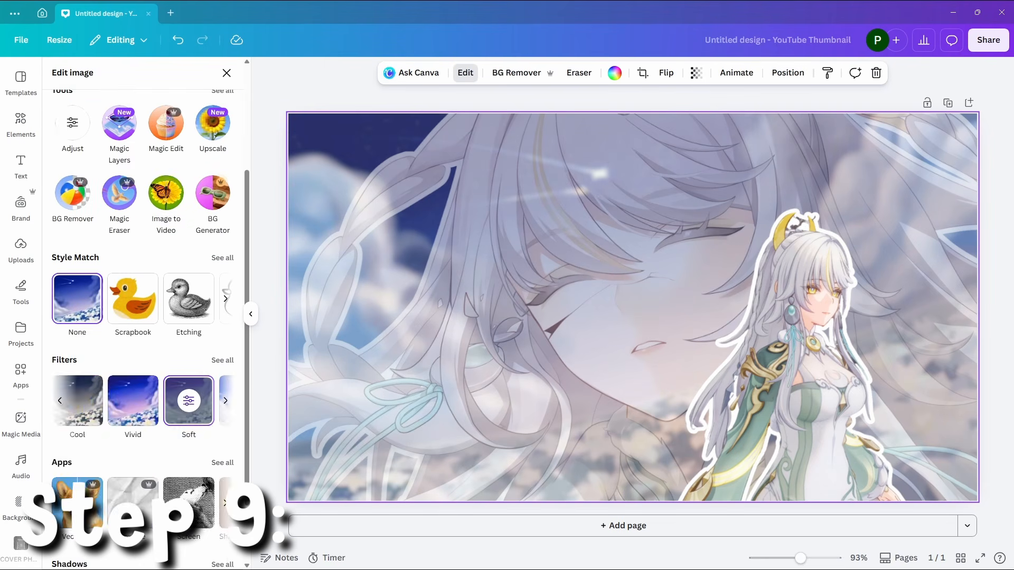
pyautogui.click(222, 249)
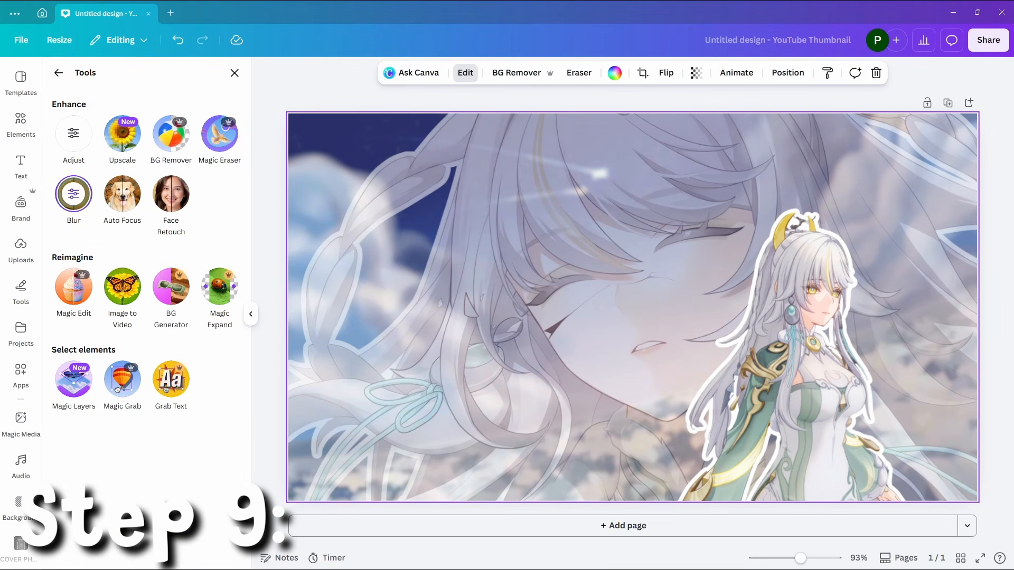
pyautogui.click(74, 194)
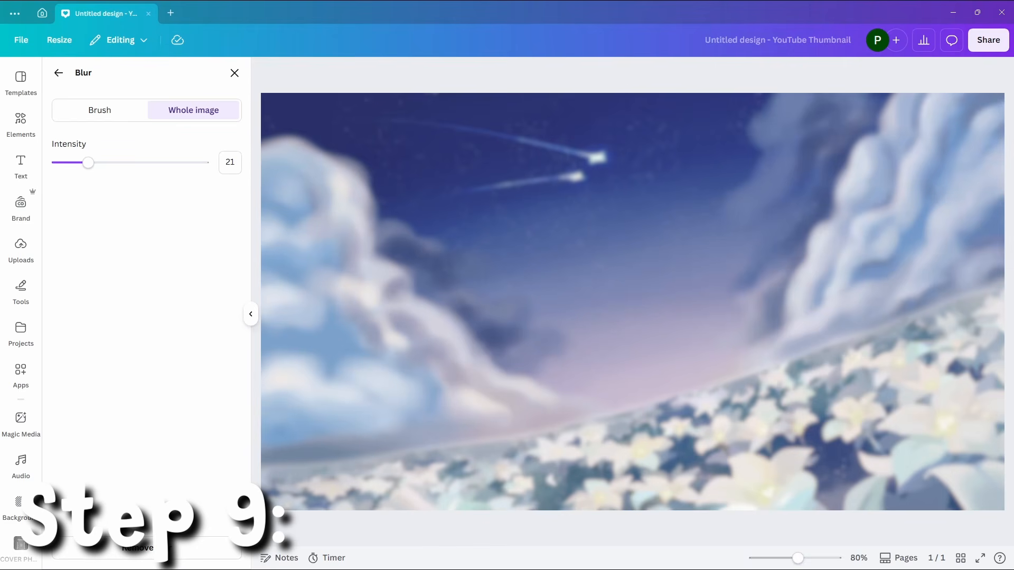
pyautogui.moveTo(90, 163); pyautogui.dragTo(107, 162)
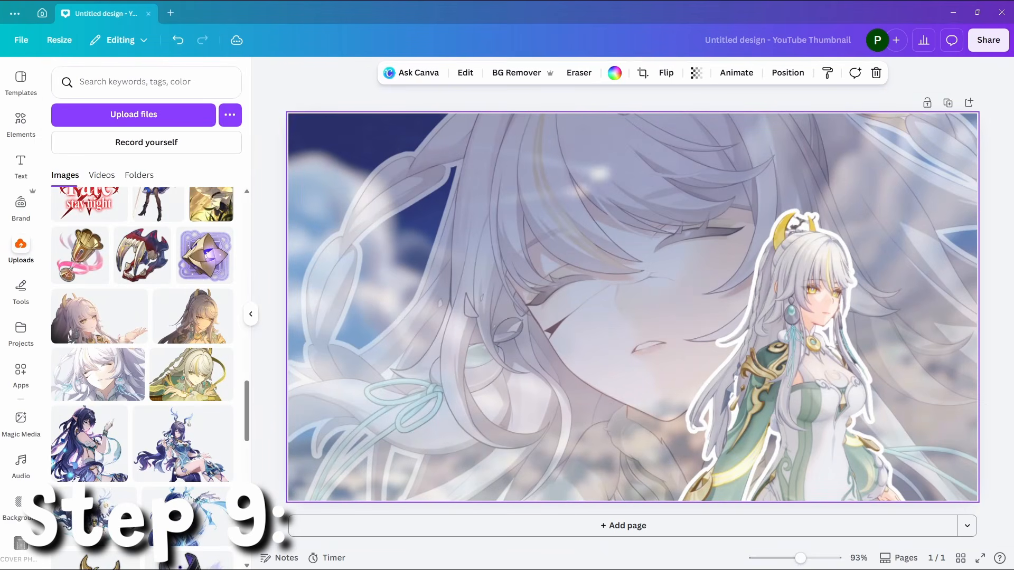
pyautogui.press('Escape')
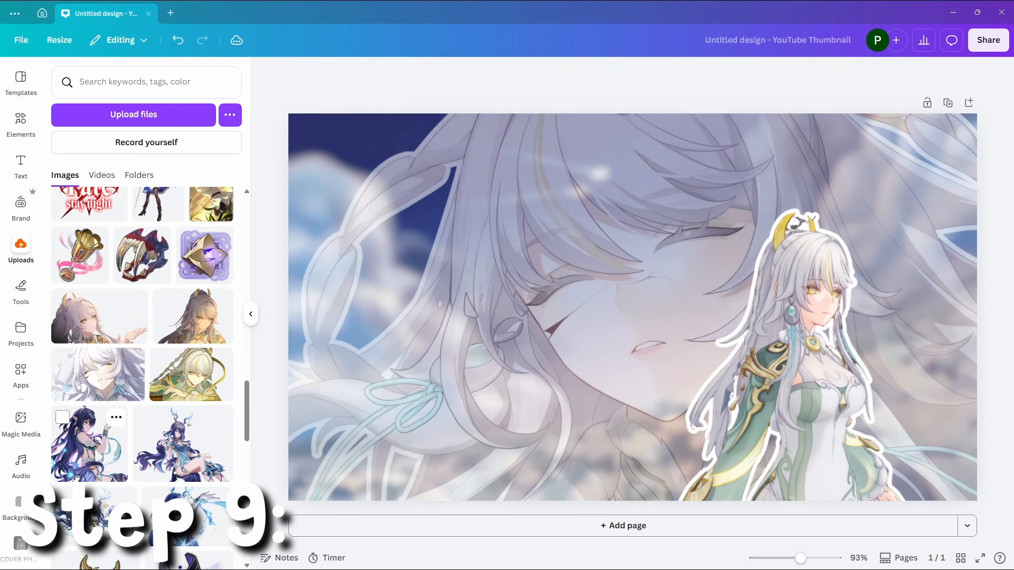
# Try the purple-haired character's screenshot with the spirit deer by removing its background, and delete the image
pyautogui.scroll(10, 90, 438)
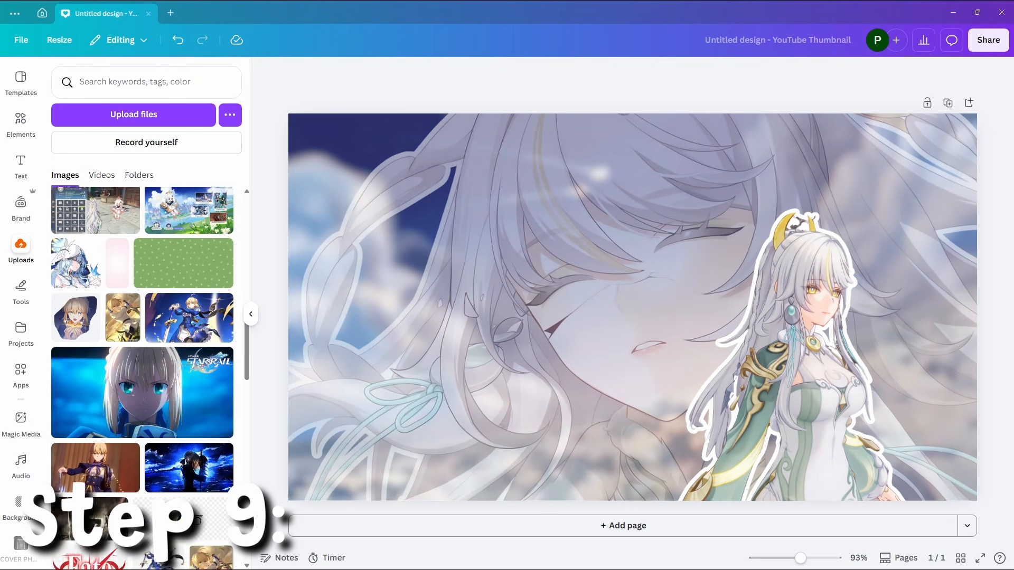
pyautogui.scroll(10, 143, 428)
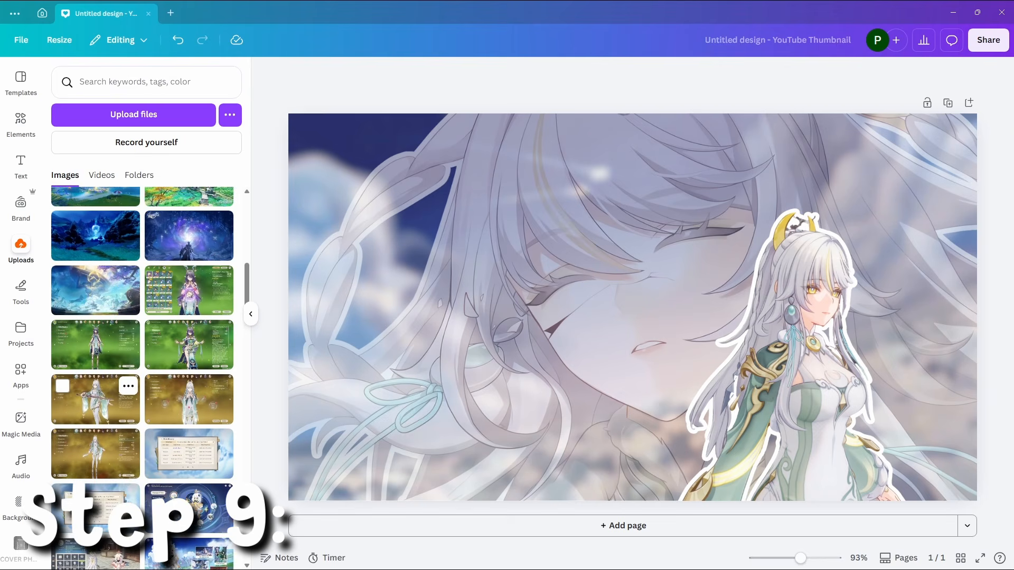
pyautogui.scroll(3, 158, 317)
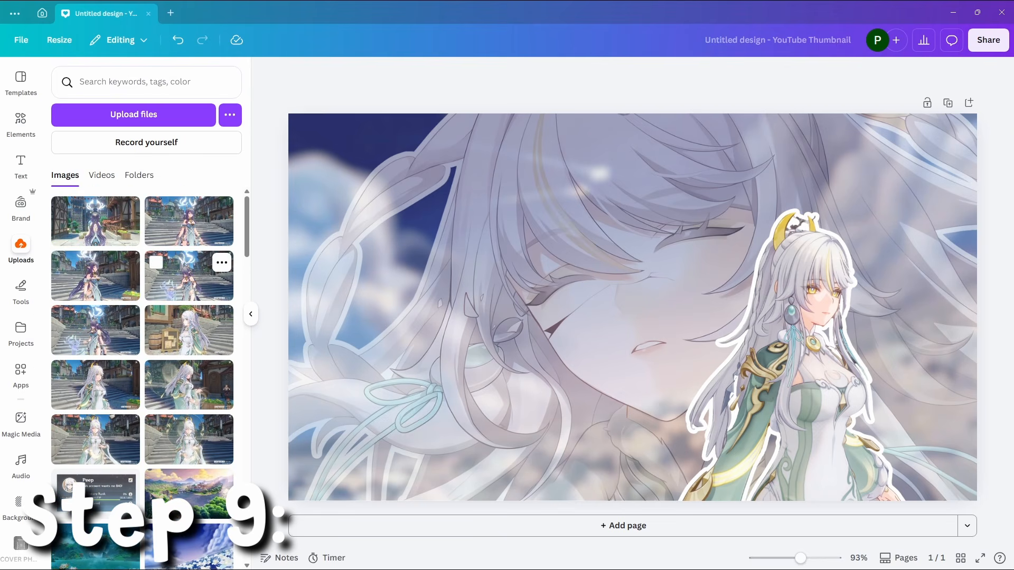
pyautogui.click(188, 280)
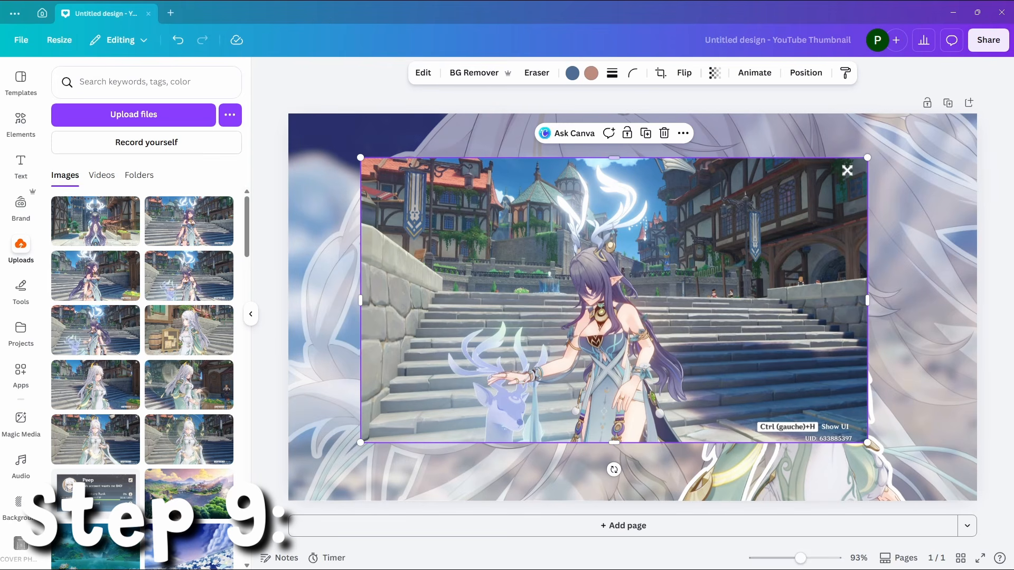
pyautogui.click(474, 72)
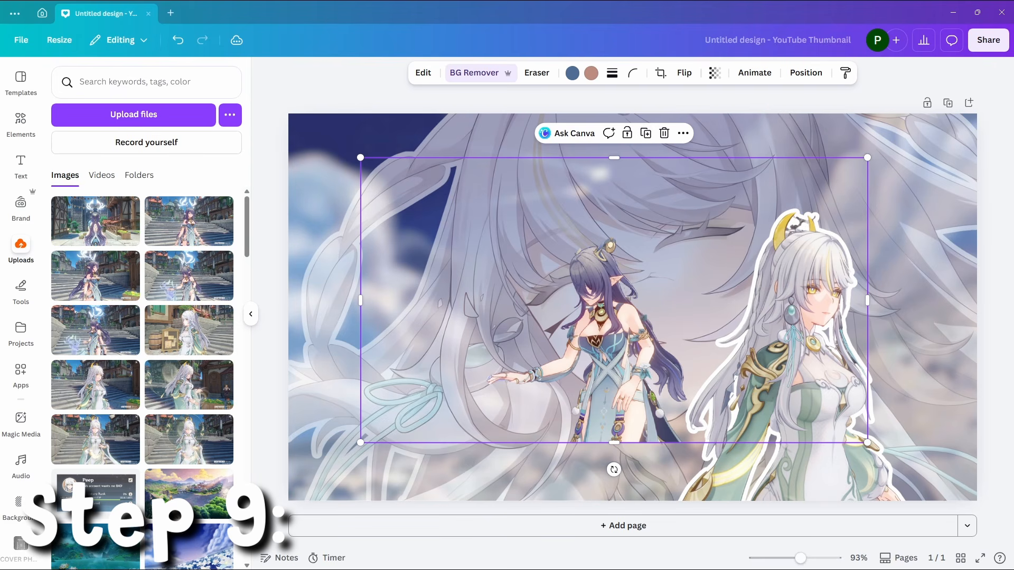
pyautogui.click(664, 133)
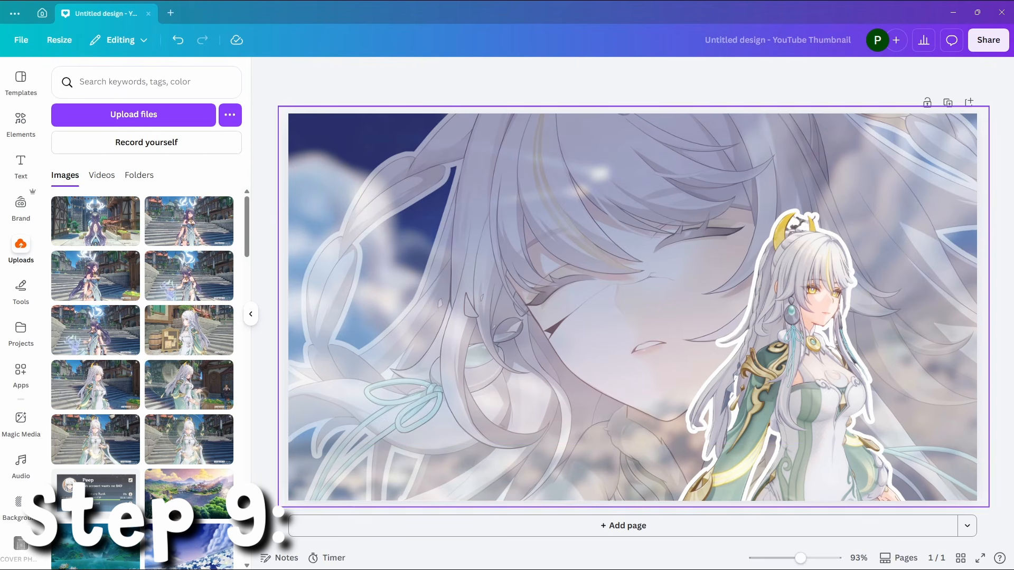
# Add the back-view screenshot of the antlered character, separate her body and antlers with Magic Grab, and undo the grab
pyautogui.click(95, 221)
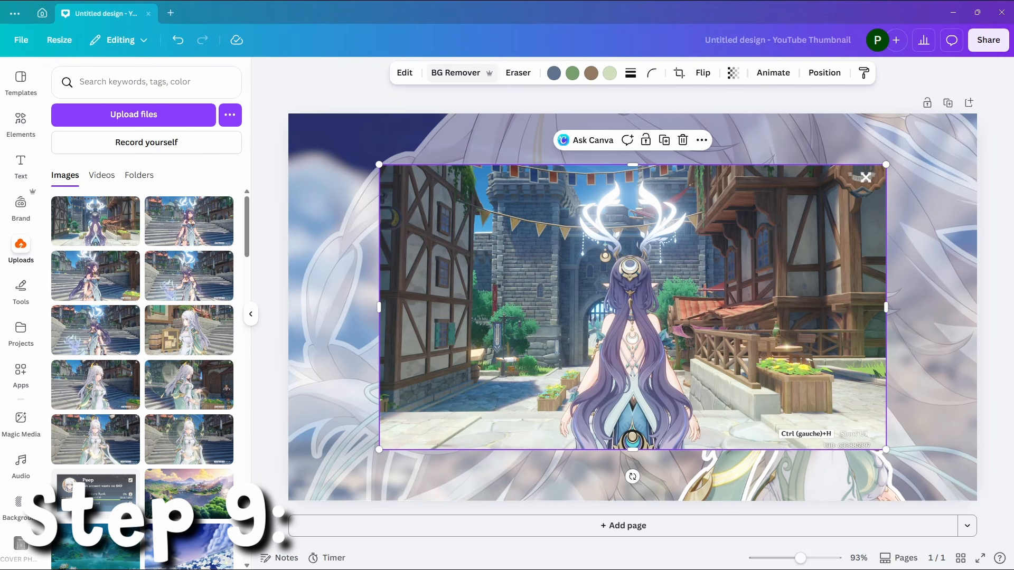
pyautogui.click(404, 72)
pyautogui.click(223, 248)
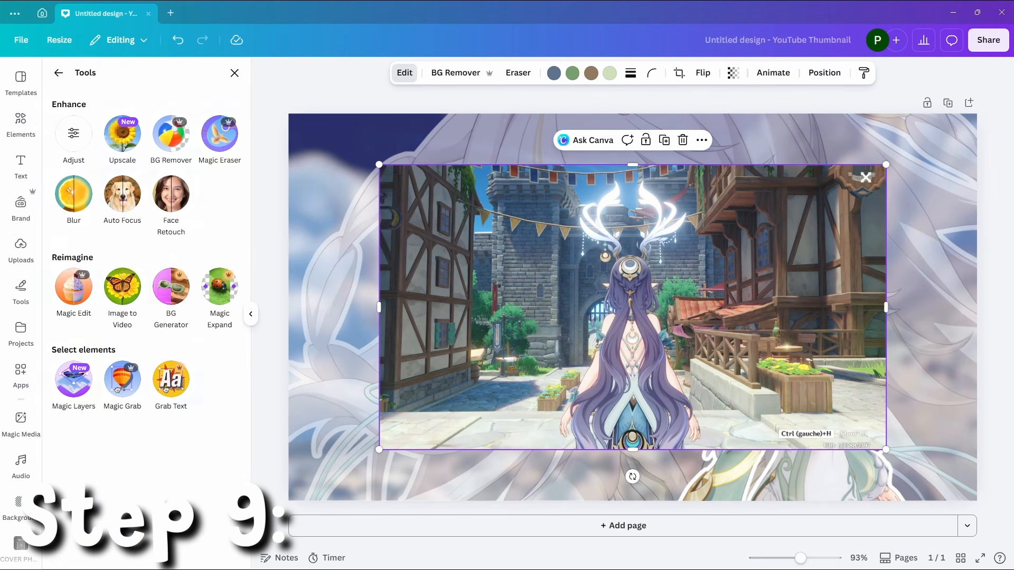
pyautogui.click(125, 370)
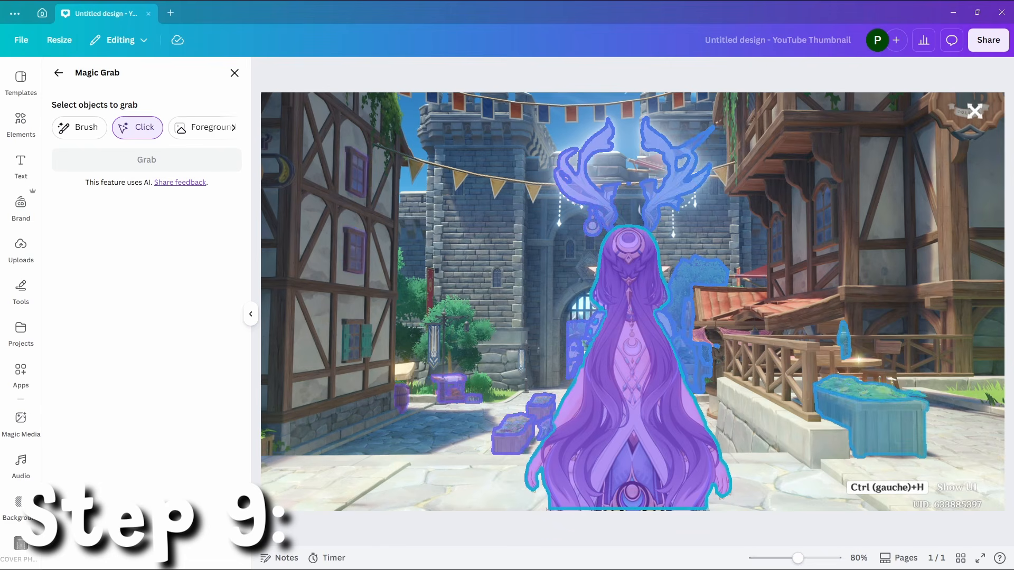
pyautogui.click(628, 343)
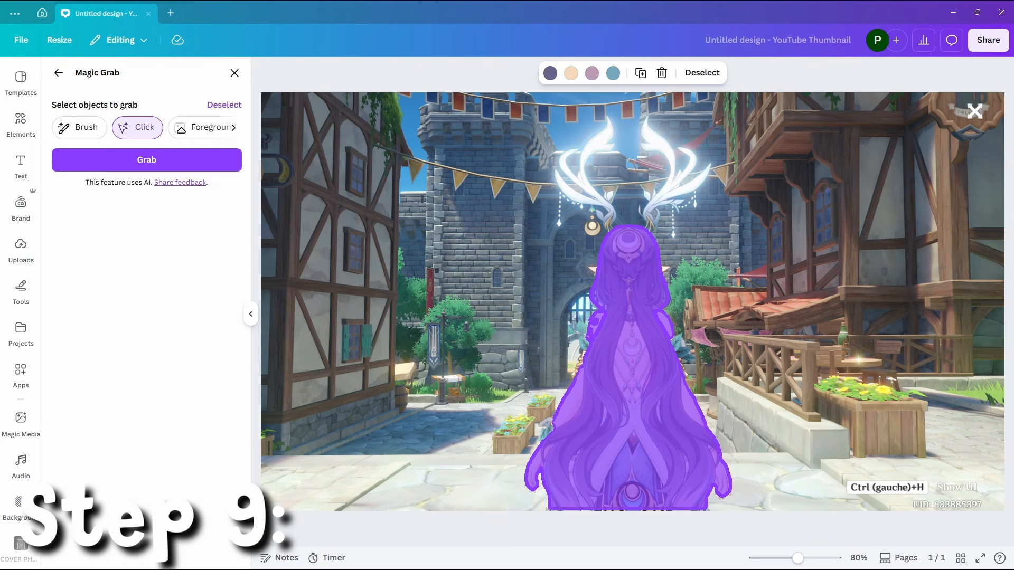
pyautogui.click(670, 170)
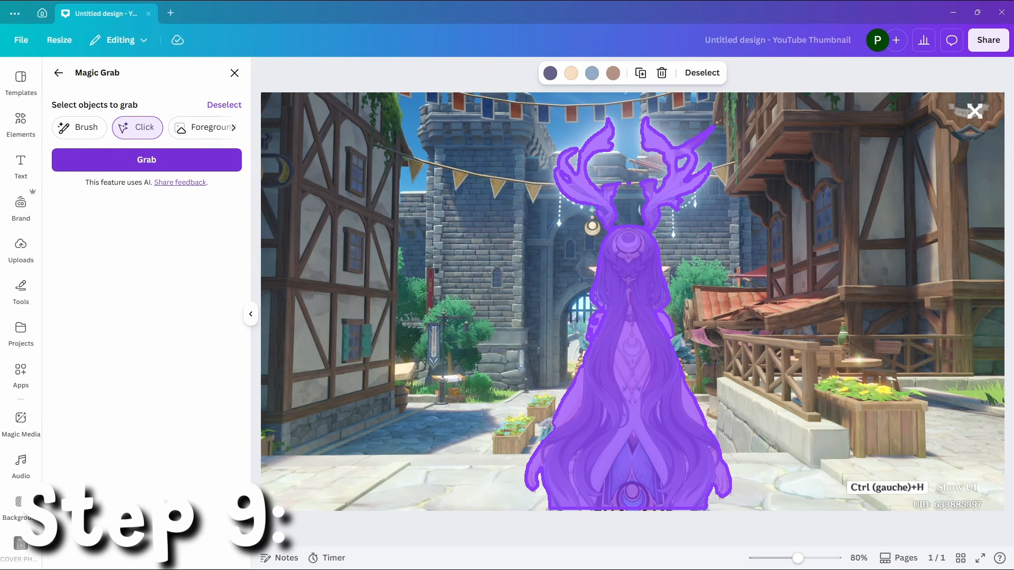
pyautogui.click(146, 160)
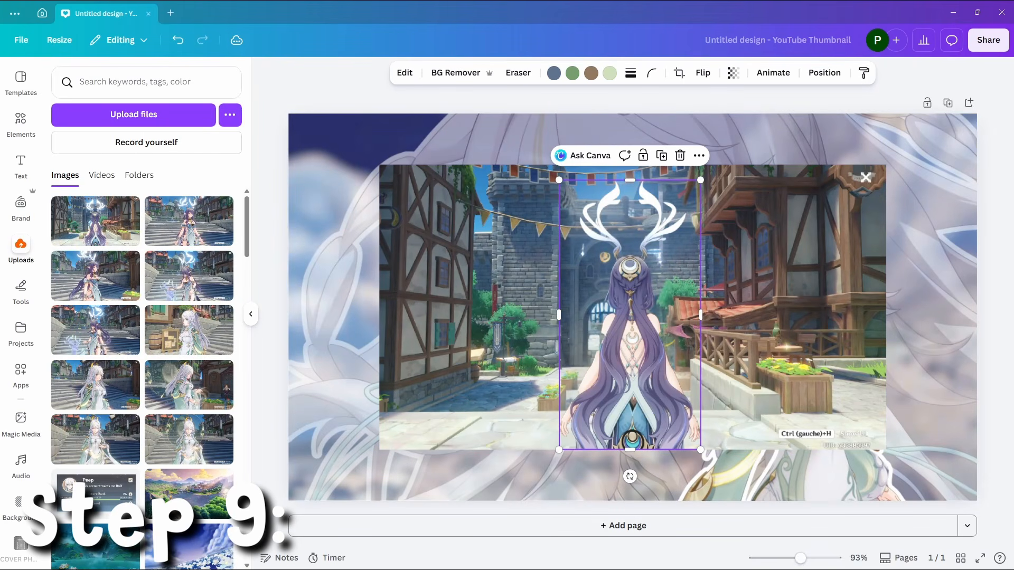
pyautogui.click(178, 40)
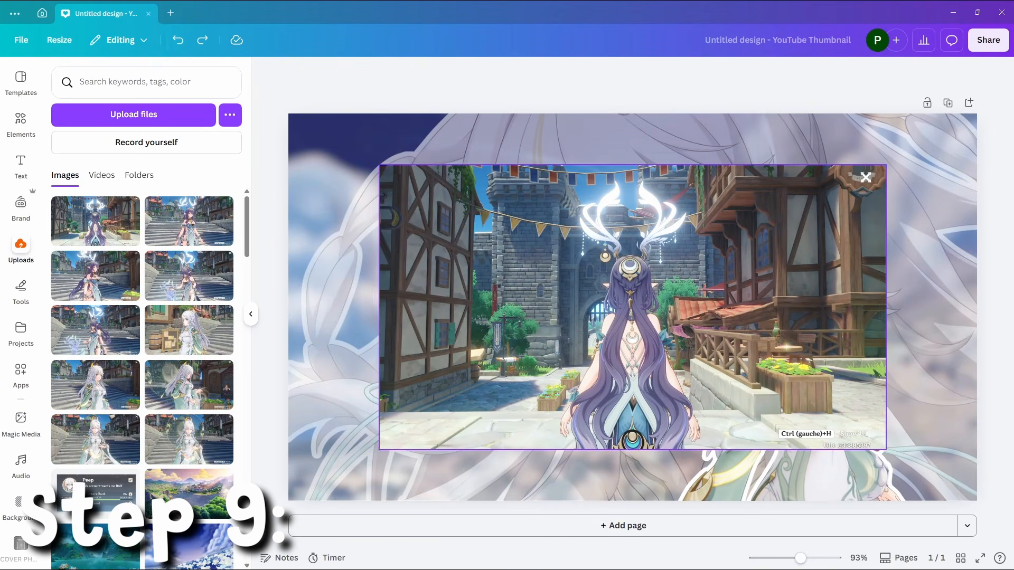
# Repeat Magic Grab on the back-view screenshot, selecting the character's body and both glowing antlers
pyautogui.click(404, 72)
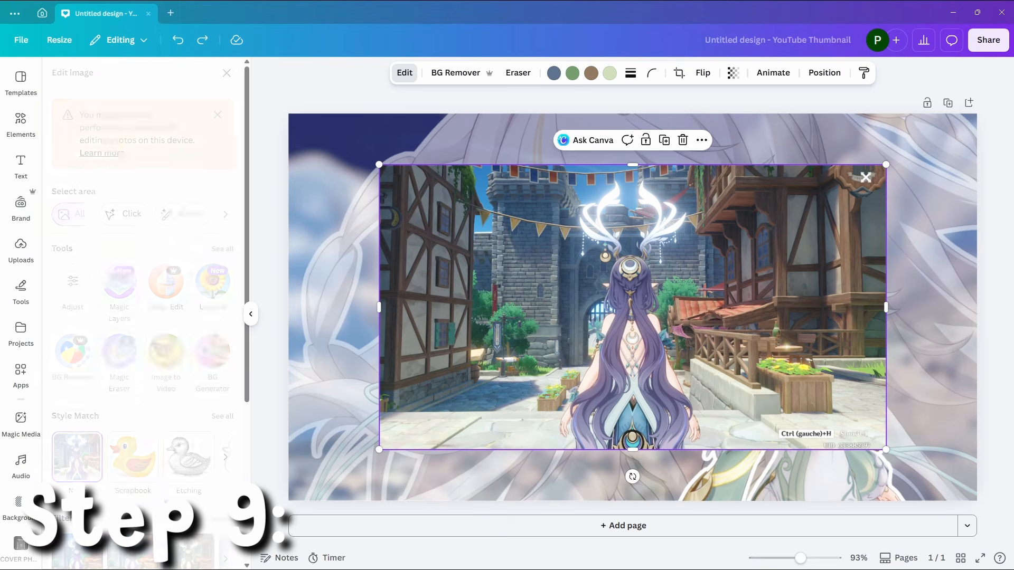
pyautogui.click(126, 378)
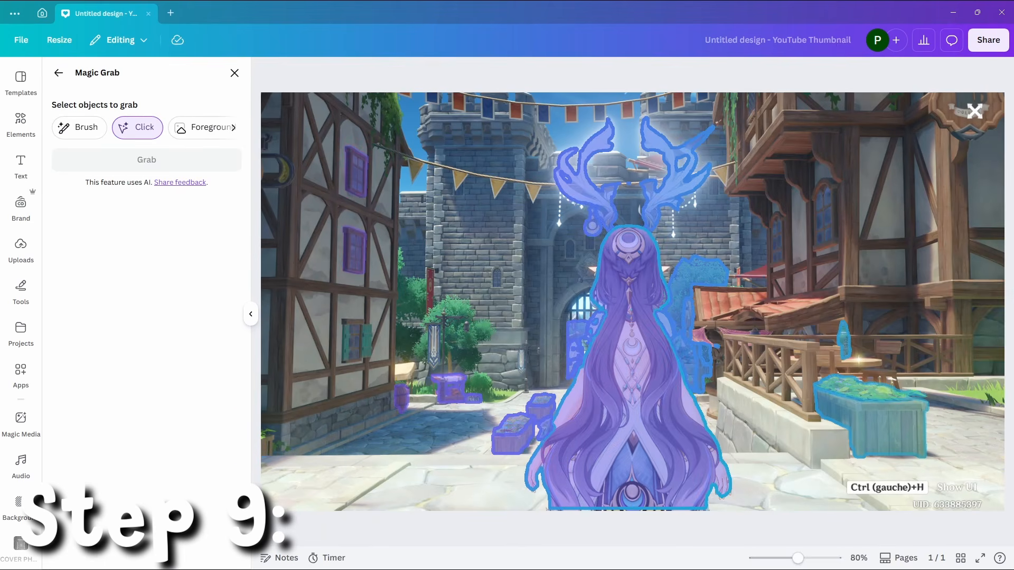
pyautogui.click(631, 364)
pyautogui.click(631, 364)
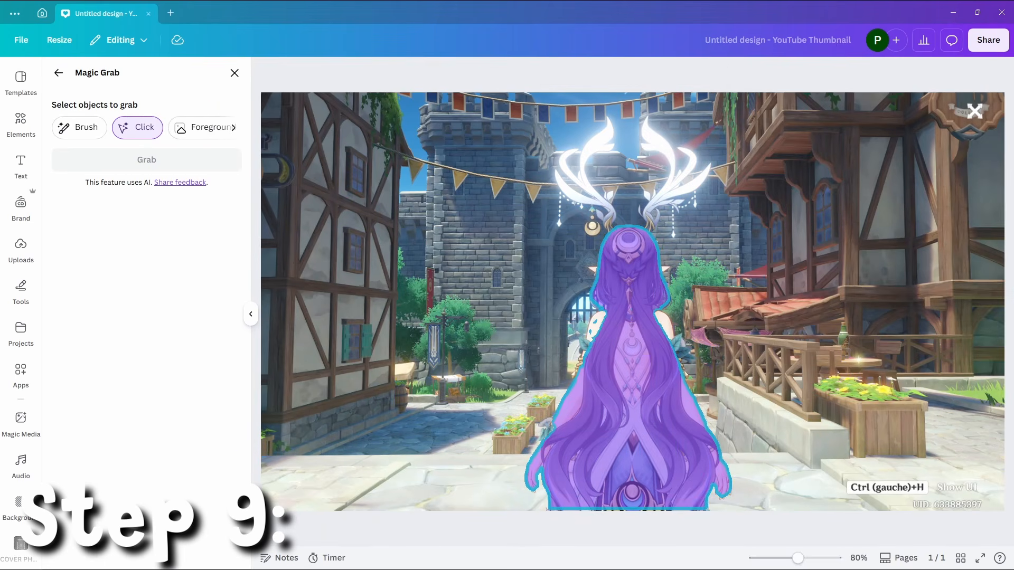
pyautogui.click(631, 364)
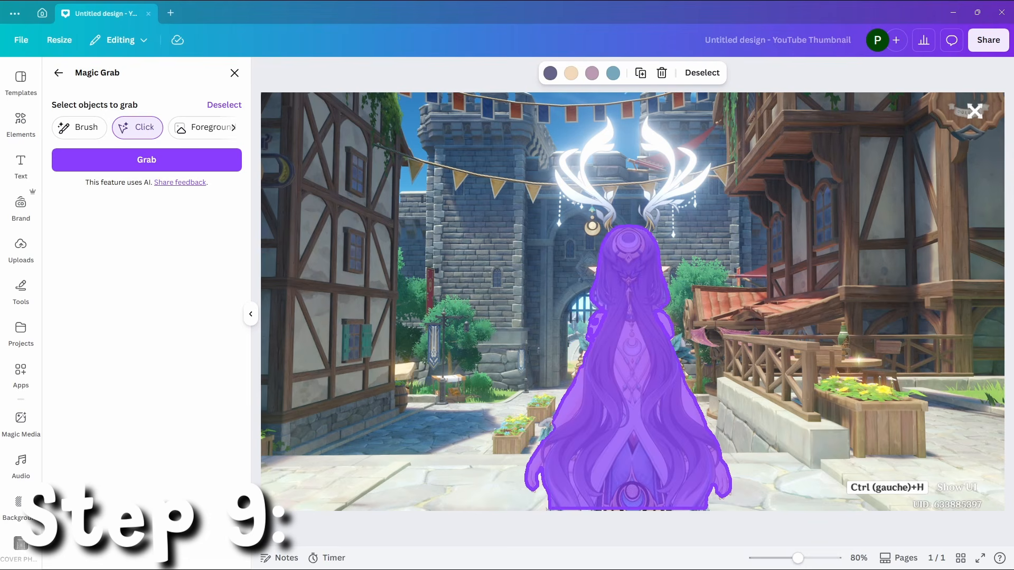
pyautogui.click(668, 180)
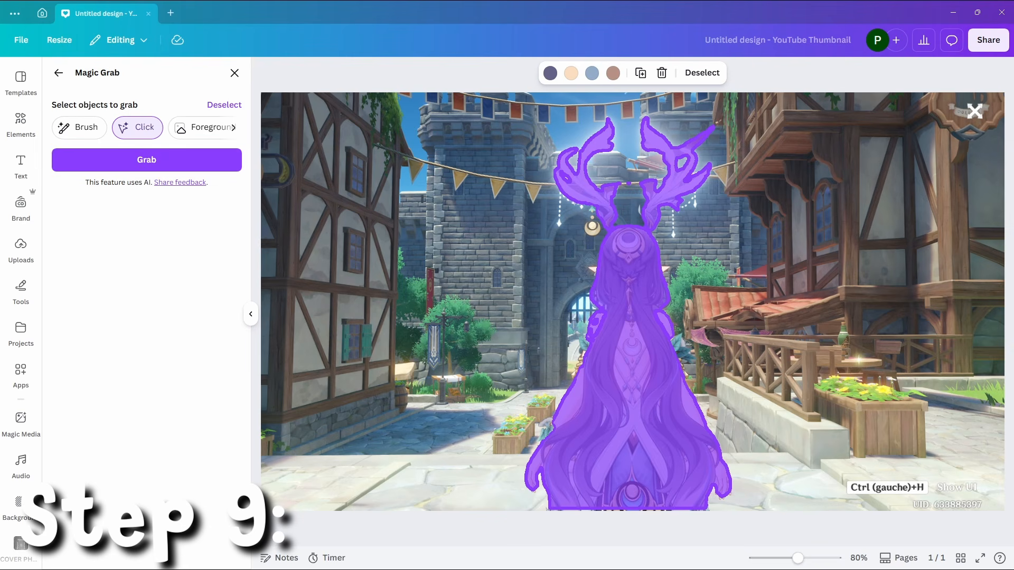
pyautogui.click(147, 160)
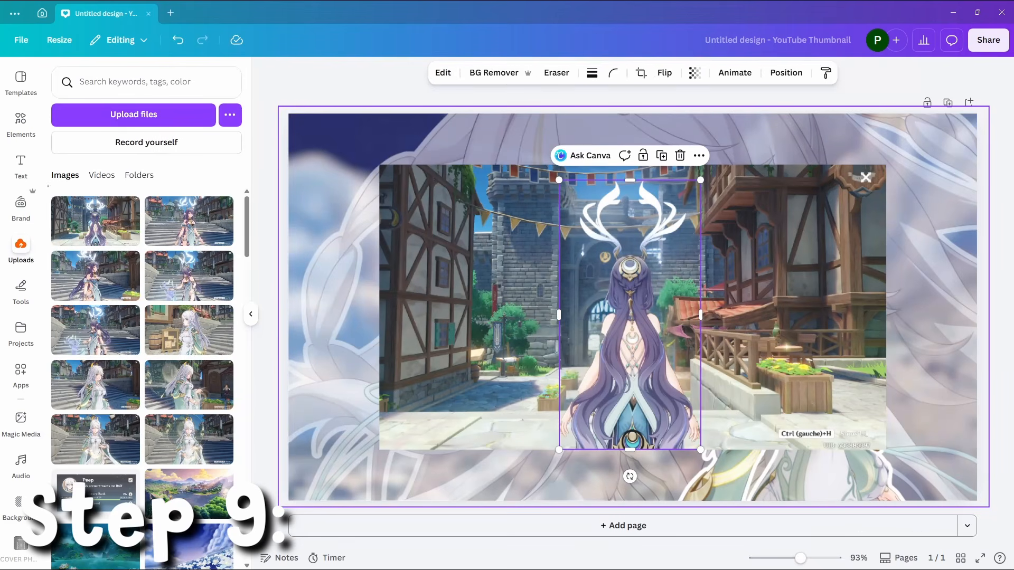
# Delete the leftover street scene, try the back-view cutout slightly farther from the white-haired character, and delete the cutout
pyautogui.press('Delete')
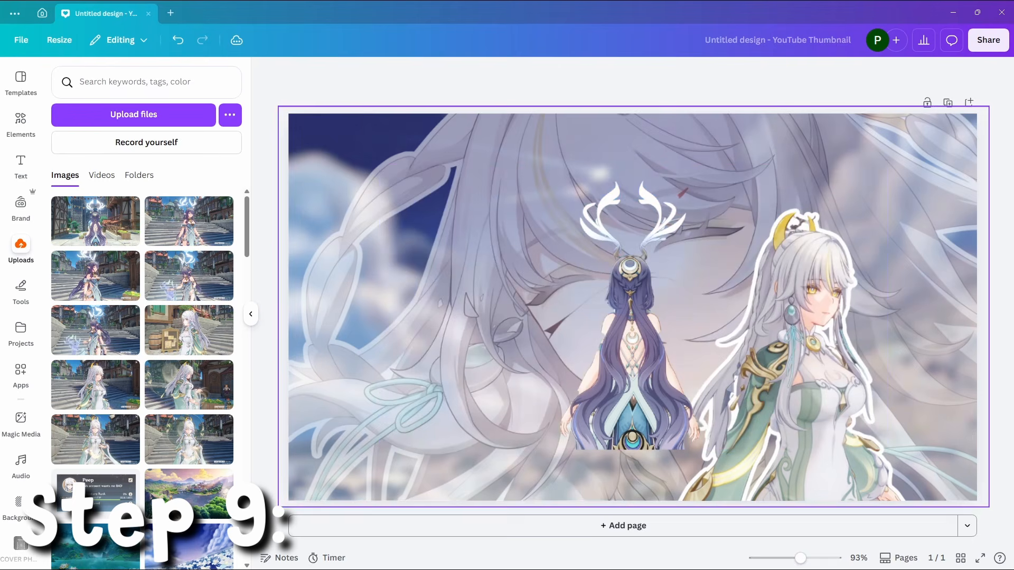
pyautogui.moveTo(633, 317); pyautogui.dragTo(583, 321)
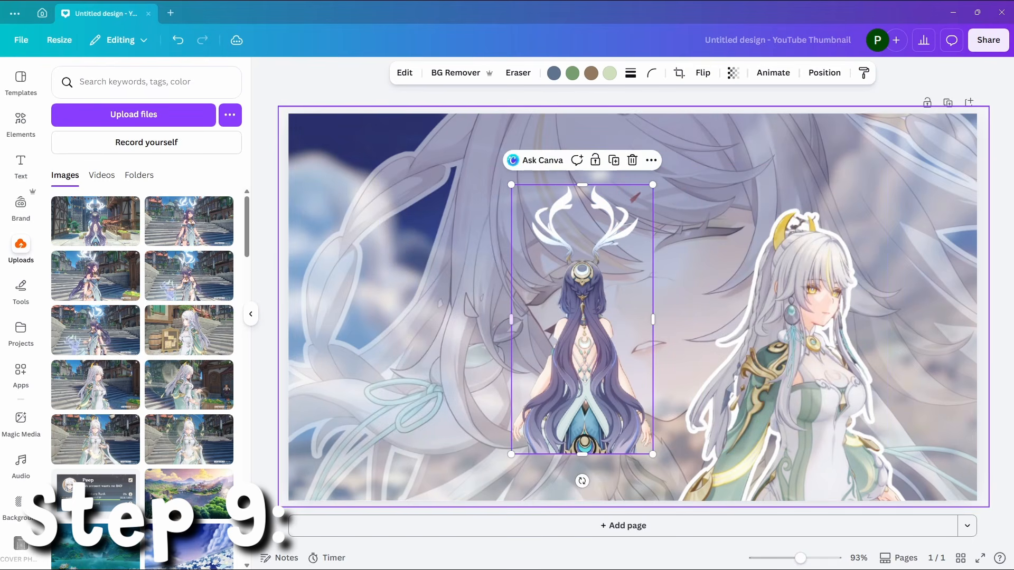
pyautogui.press('Delete')
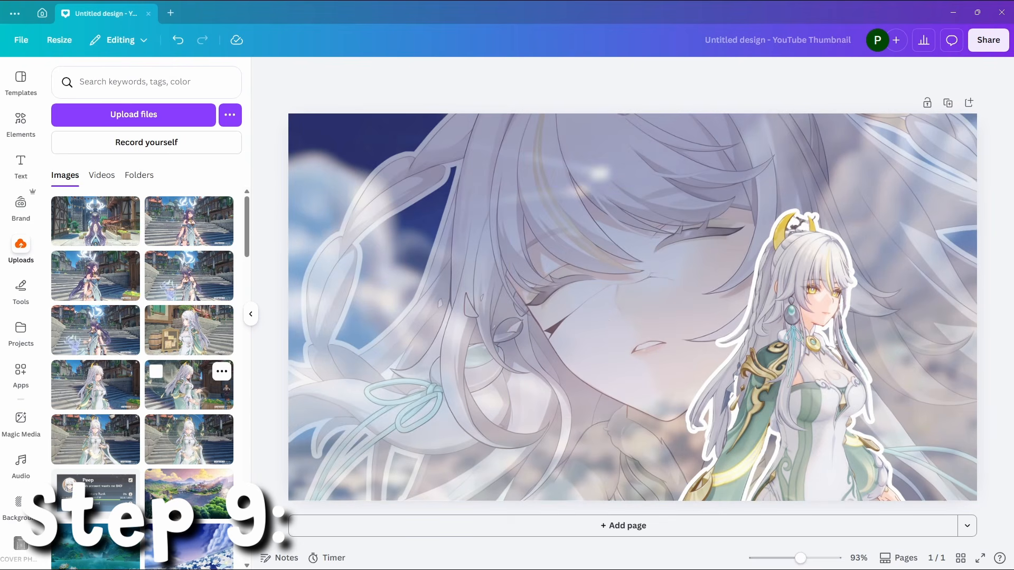
# Swap the side-view screenshot for the front-facing one on the stairs, and try removing its background with BG Remover
pyautogui.click(62, 261)
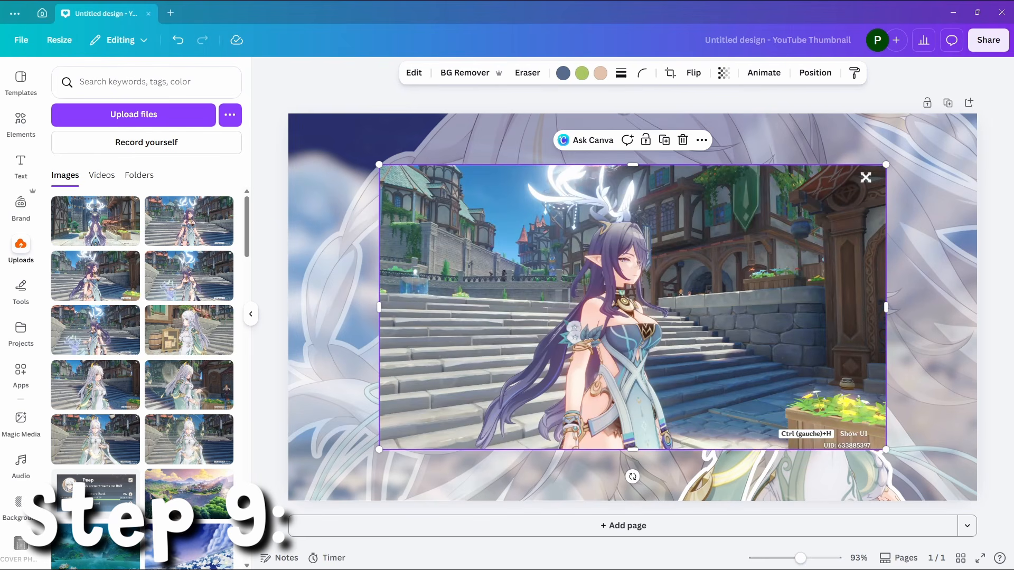
pyautogui.press('Delete')
pyautogui.click(189, 221)
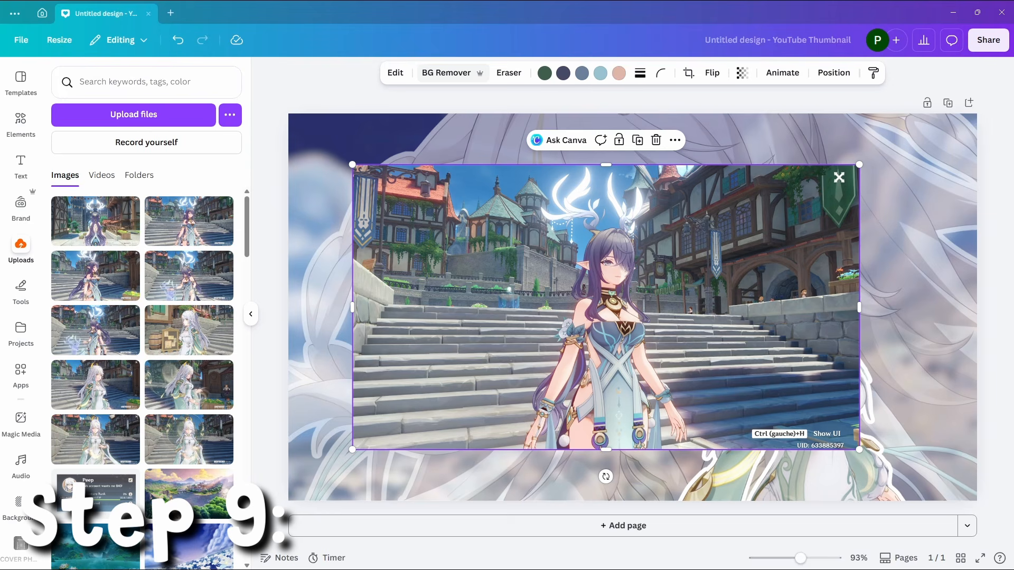
pyautogui.click(446, 73)
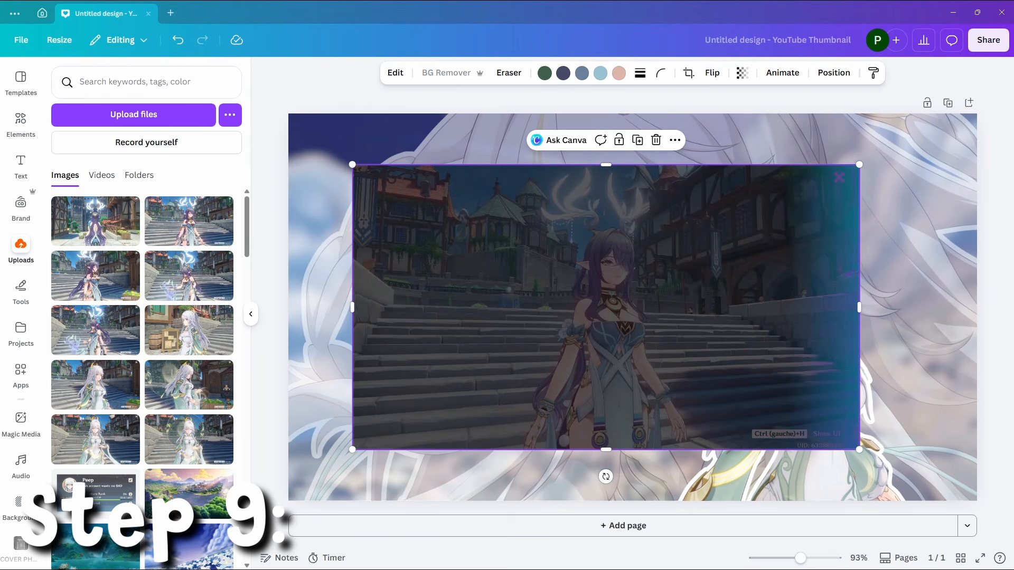
pyautogui.hotkey('ctrl', 'z')
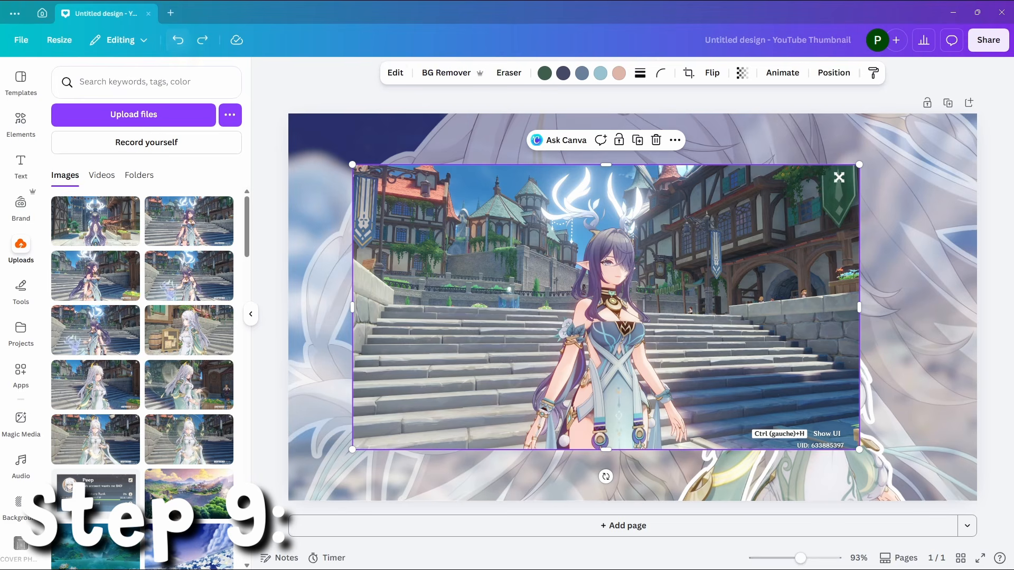
# Separate the front-facing antlered character from the stairs screenshot with Magic Grab and delete the leftover scene
pyautogui.click(395, 72)
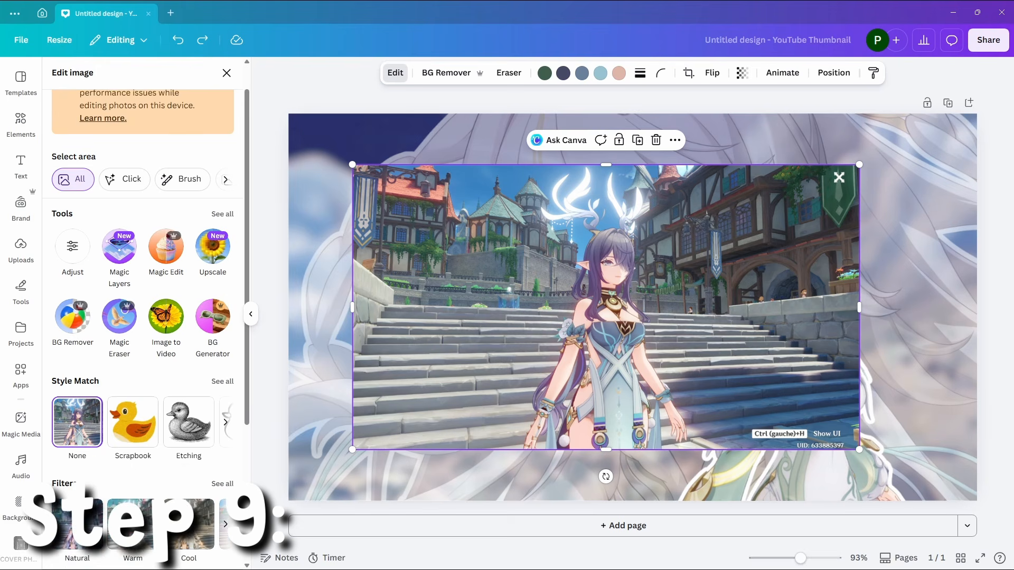
pyautogui.scroll(-2, 143, 317)
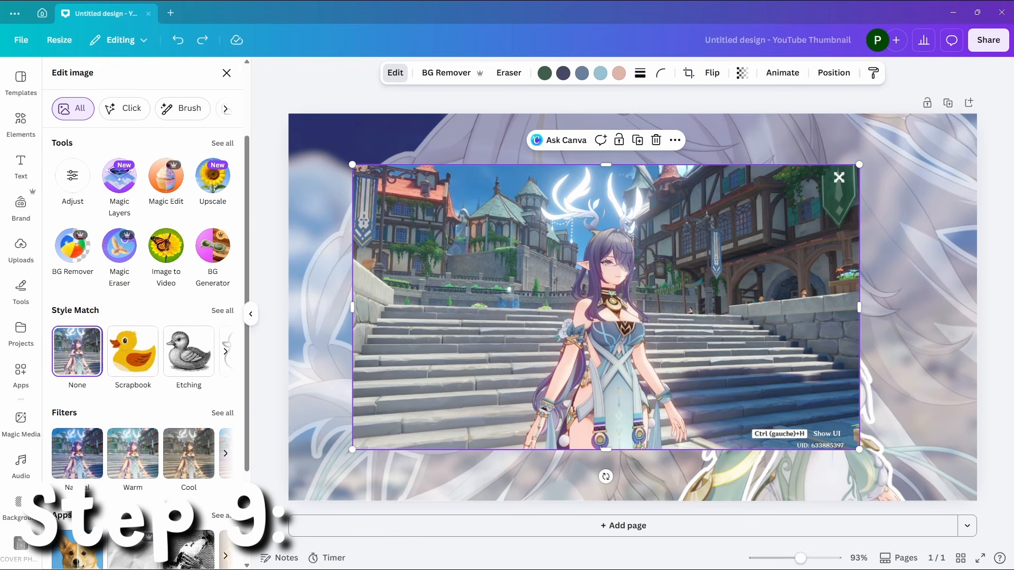
pyautogui.click(223, 144)
pyautogui.click(122, 379)
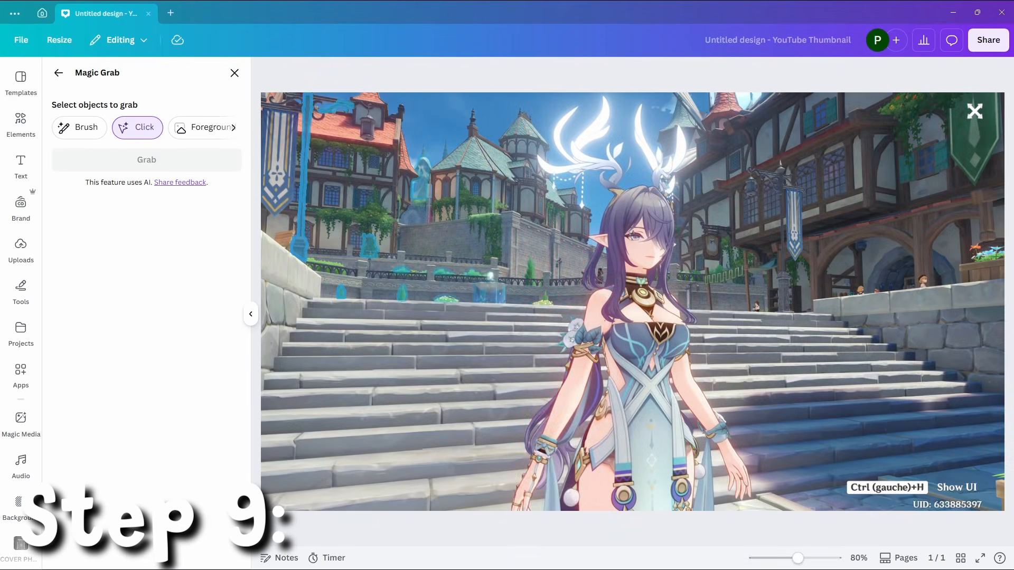
pyautogui.click(634, 343)
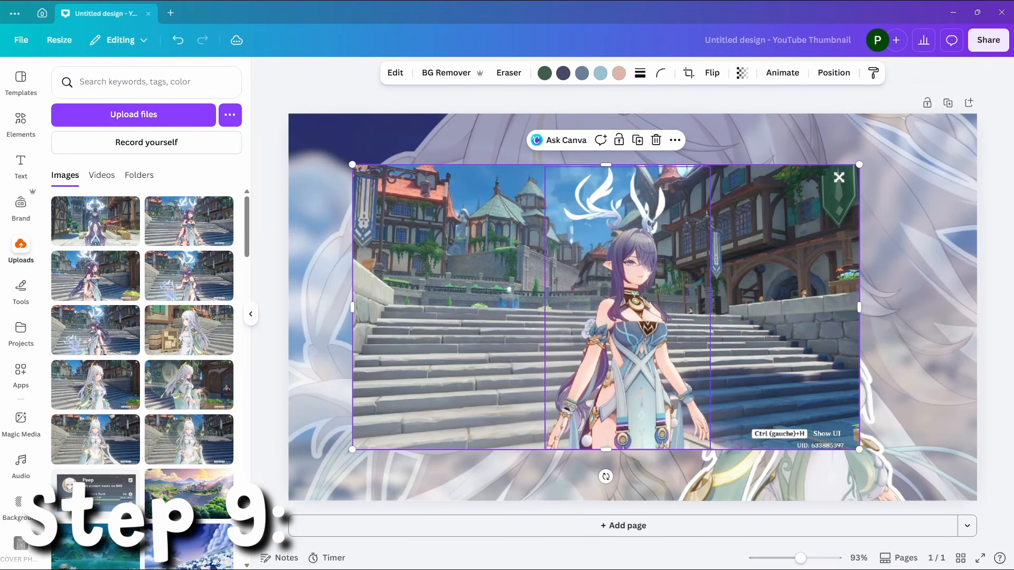
pyautogui.click(675, 140)
pyautogui.click(702, 236)
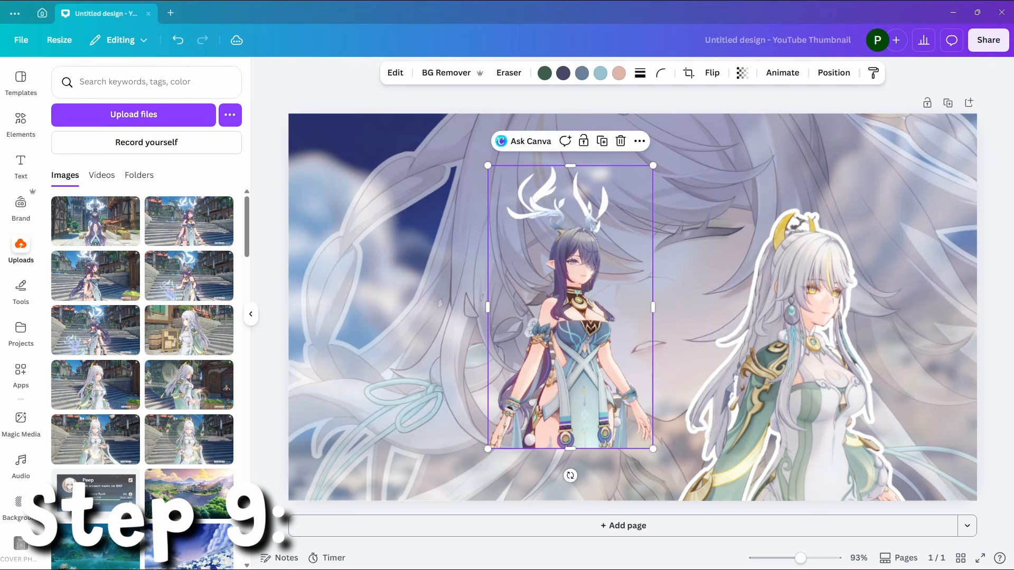
# Try the front-facing cutout enlarged beyond the page's upper edge beside the white-haired character, and delete it
pyautogui.moveTo(487, 165); pyautogui.dragTo(381, 30)
pyautogui.moveTo(528, 317); pyautogui.dragTo(538, 340)
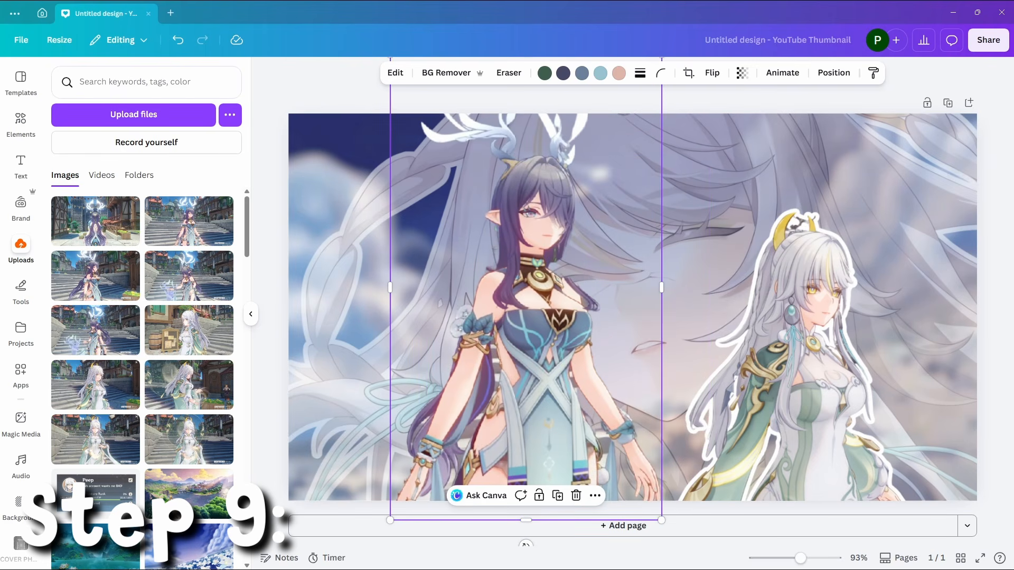
pyautogui.press('Delete')
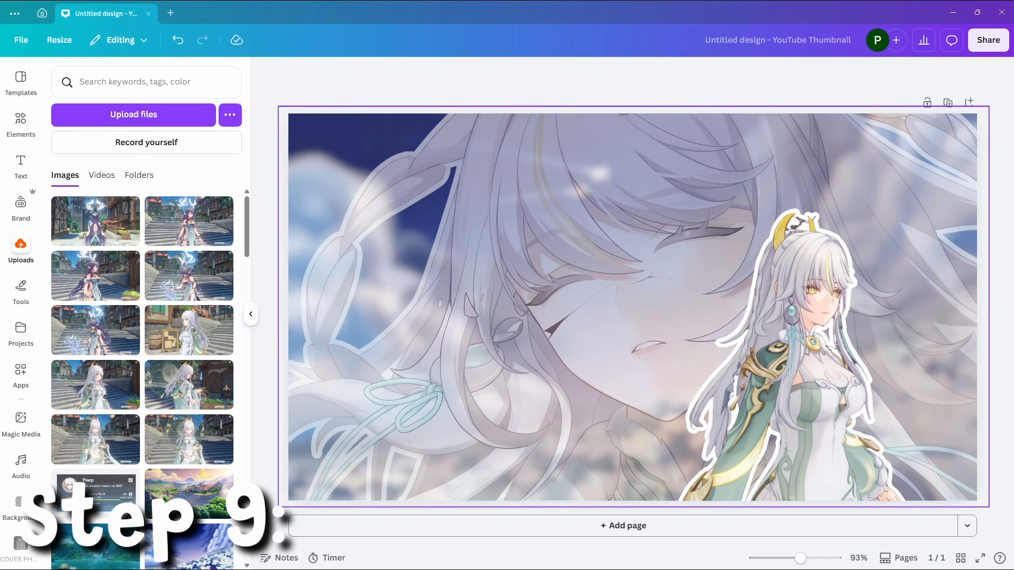
# Add the in-game profile card image from the uploads to the page and apply a shadow effect around it
pyautogui.scroll(-3, 222, 426)
pyautogui.click(127, 324)
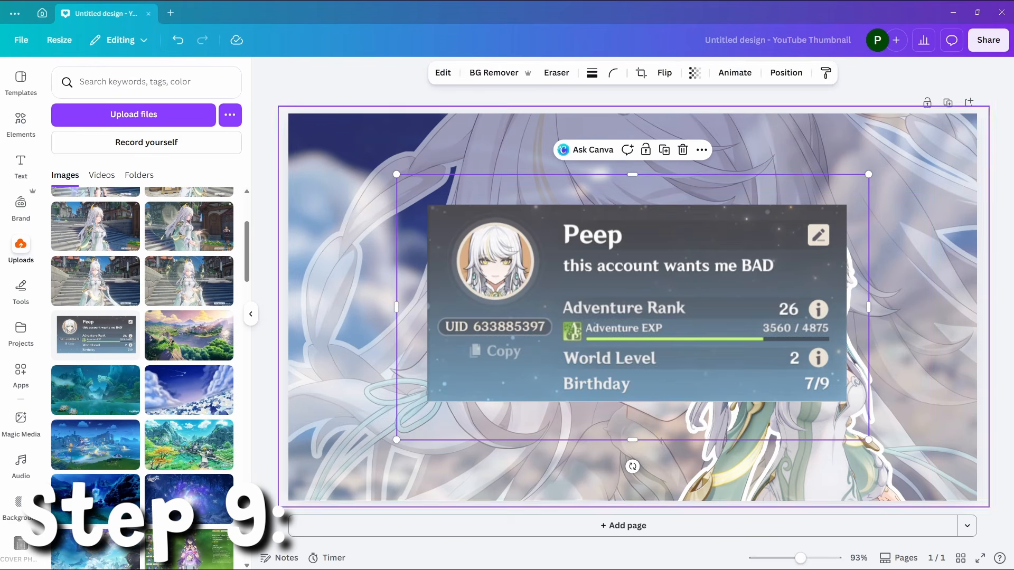
pyautogui.click(414, 72)
pyautogui.scroll(-5, 142, 317)
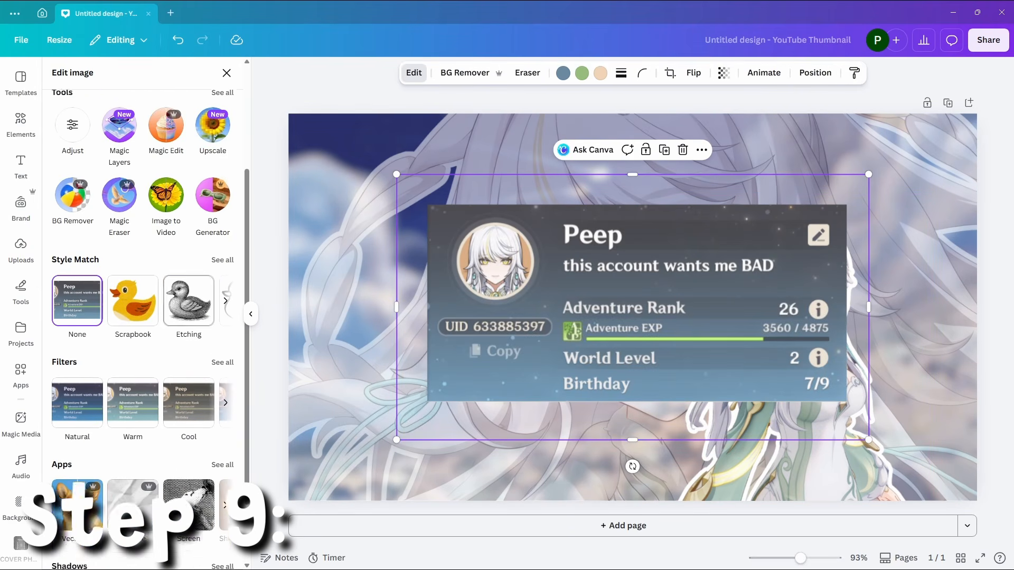
pyautogui.scroll(-2, 142, 317)
pyautogui.click(133, 521)
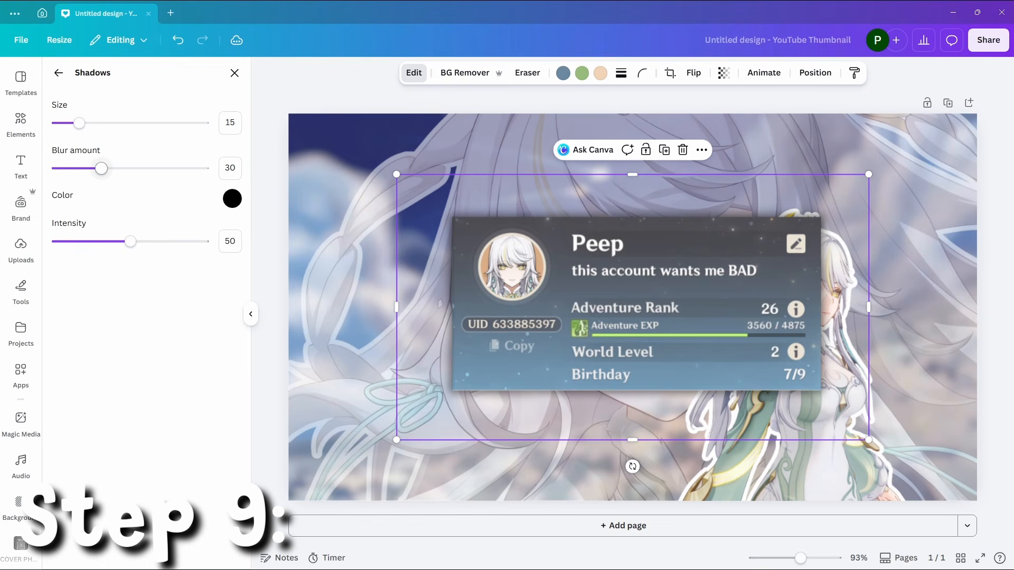
# Turn the profile card's shadow into a solid white outline with blur 0, near-maximum intensity and color #FFFFFF
pyautogui.moveTo(101, 168); pyautogui.dragTo(57, 167)
pyautogui.moveTo(130, 241); pyautogui.dragTo(204, 241)
pyautogui.click(233, 199)
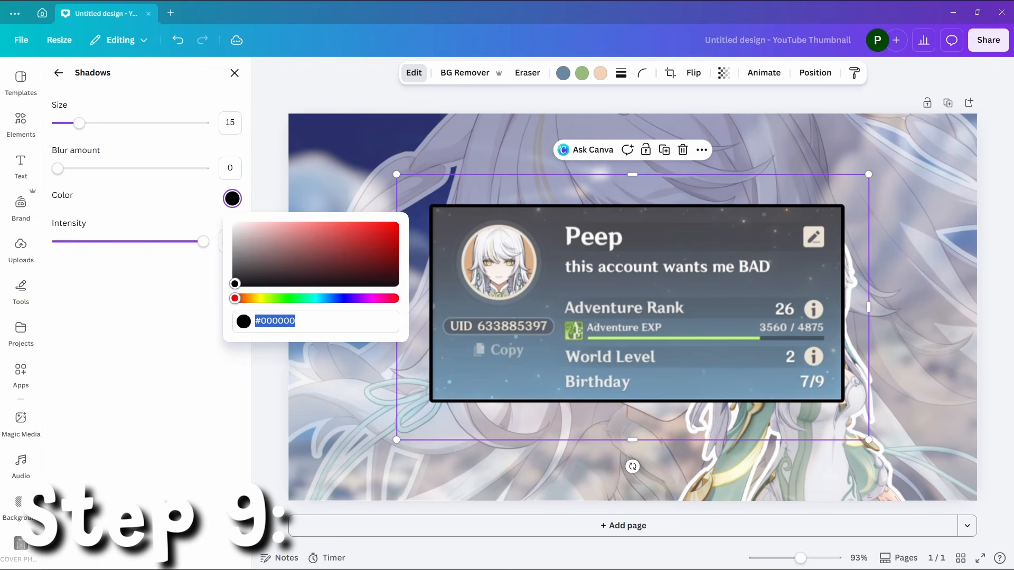
pyautogui.write('#FFFFFF')
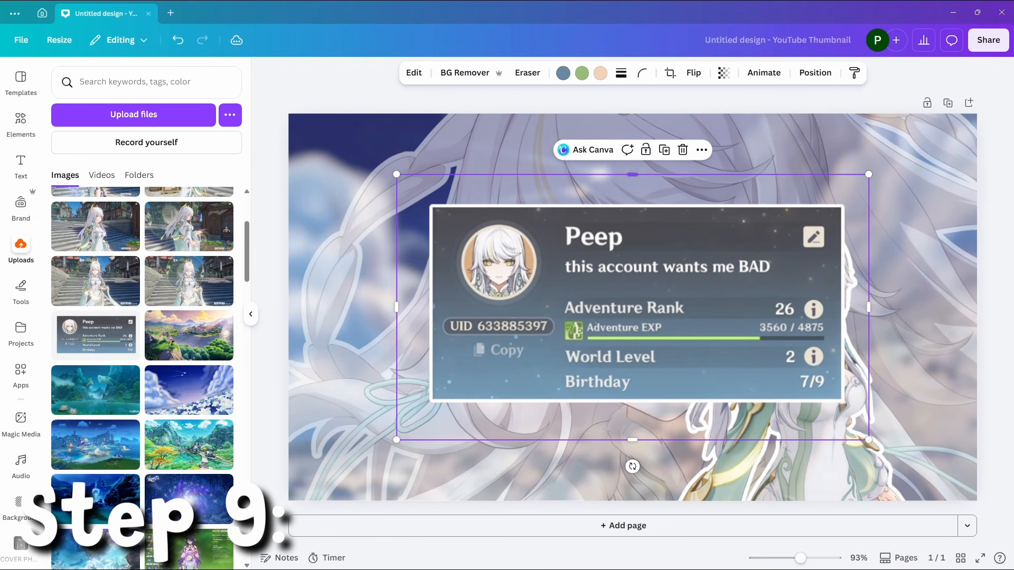
# Shrink the profile card to about two fifths of the page width and place it in the page's upper-left corner
pyautogui.moveTo(396, 175); pyautogui.dragTo(528, 248)
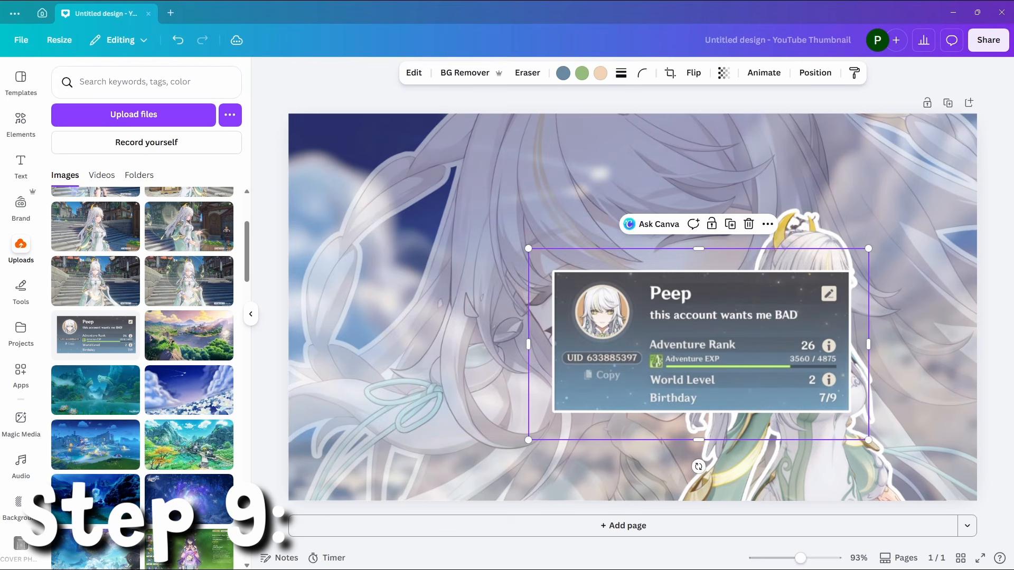
pyautogui.moveTo(686, 343); pyautogui.dragTo(436, 200)
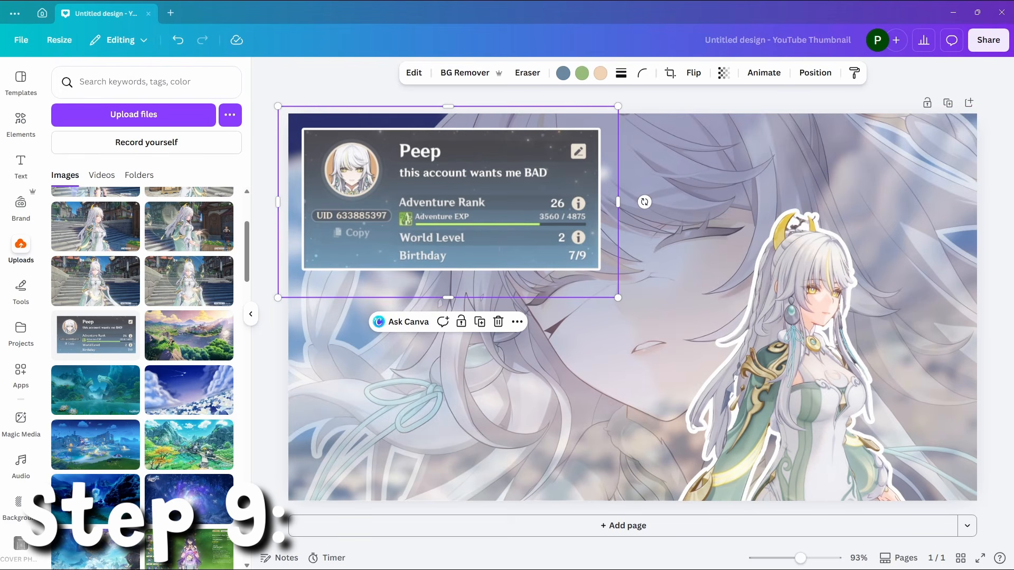
pyautogui.click(269, 212)
pyautogui.click(448, 202)
pyautogui.moveTo(618, 298); pyautogui.dragTo(587, 280)
pyautogui.click(270, 296)
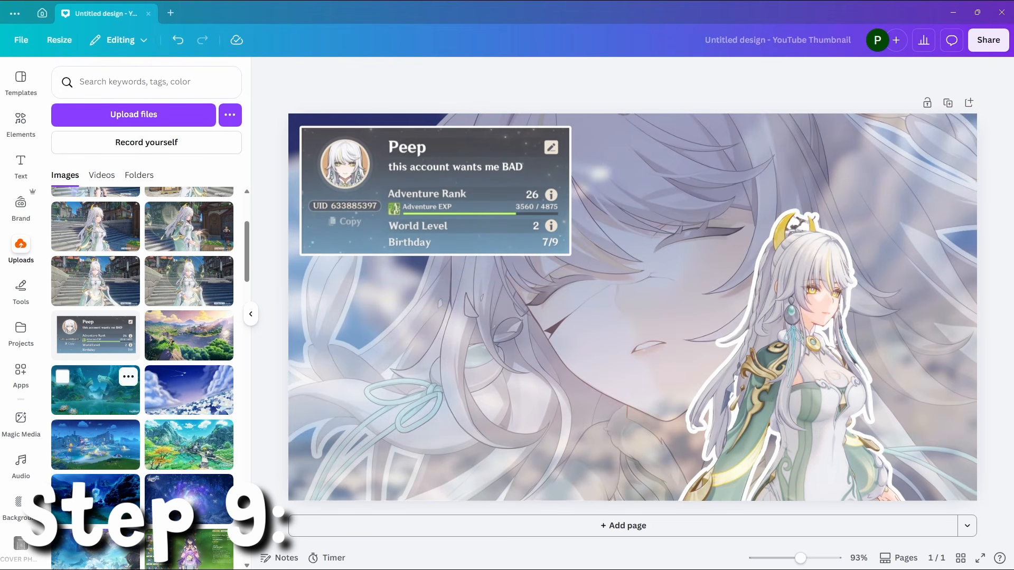
# Add the golden Zibai weapon screenshot from the uploads and apply the soft Whimsi filter at about three-quarters intensity
pyautogui.scroll(-5, 95, 417)
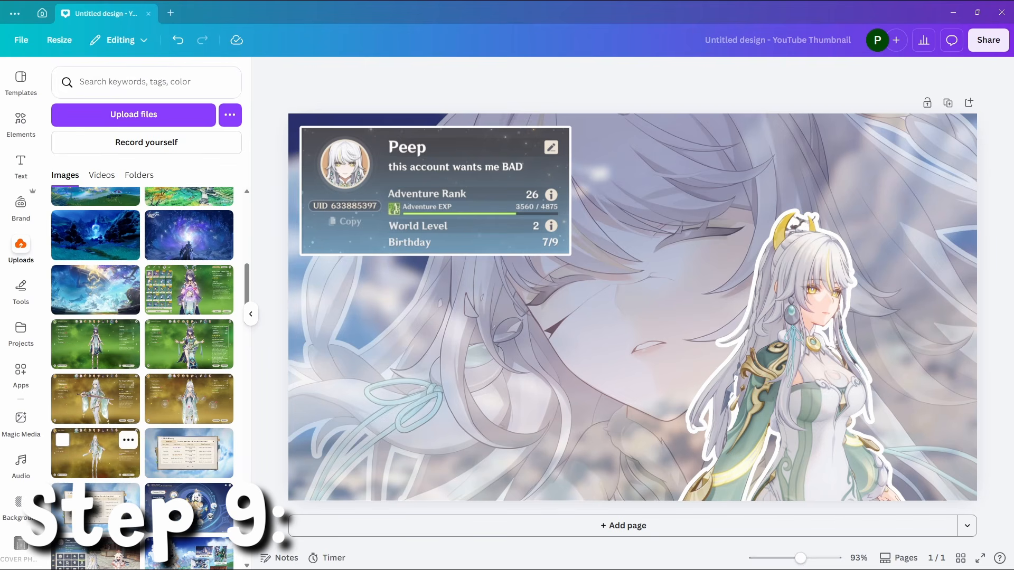
pyautogui.click(95, 399)
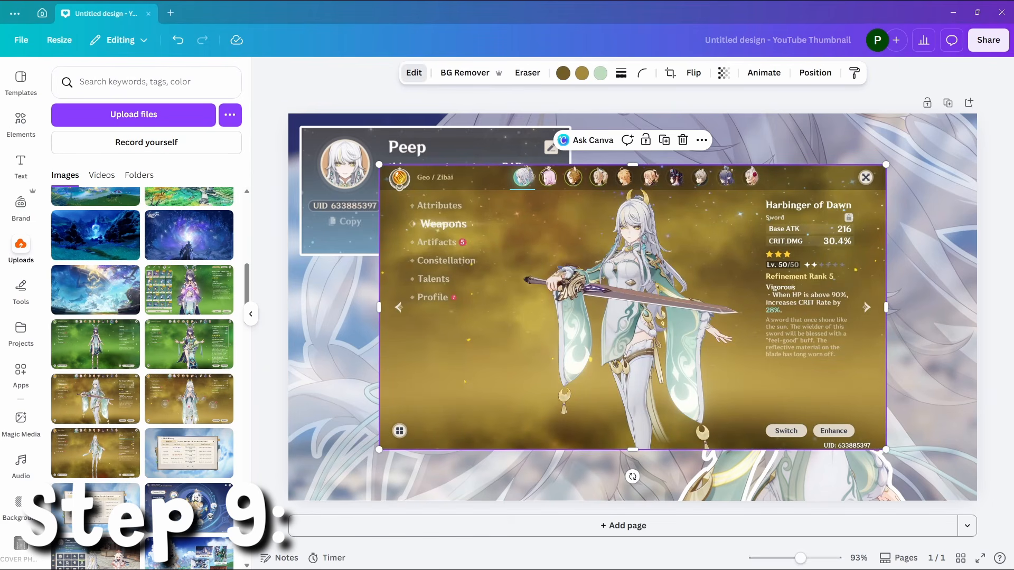
pyautogui.click(414, 73)
pyautogui.scroll(-2, 208, 417)
pyautogui.click(217, 415)
pyautogui.scroll(-7, 215, 427)
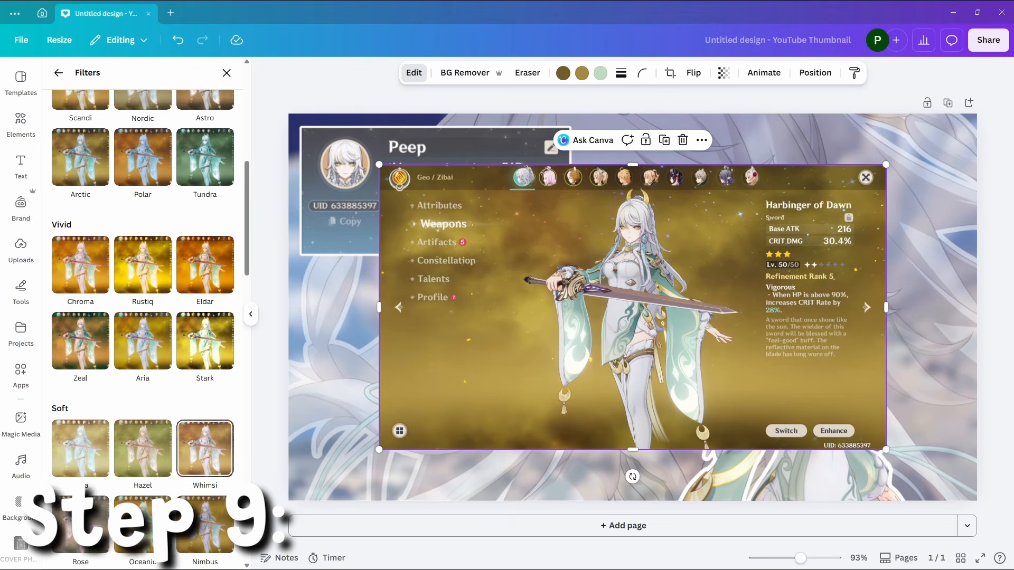
pyautogui.scroll(-2, 205, 449)
pyautogui.click(205, 342)
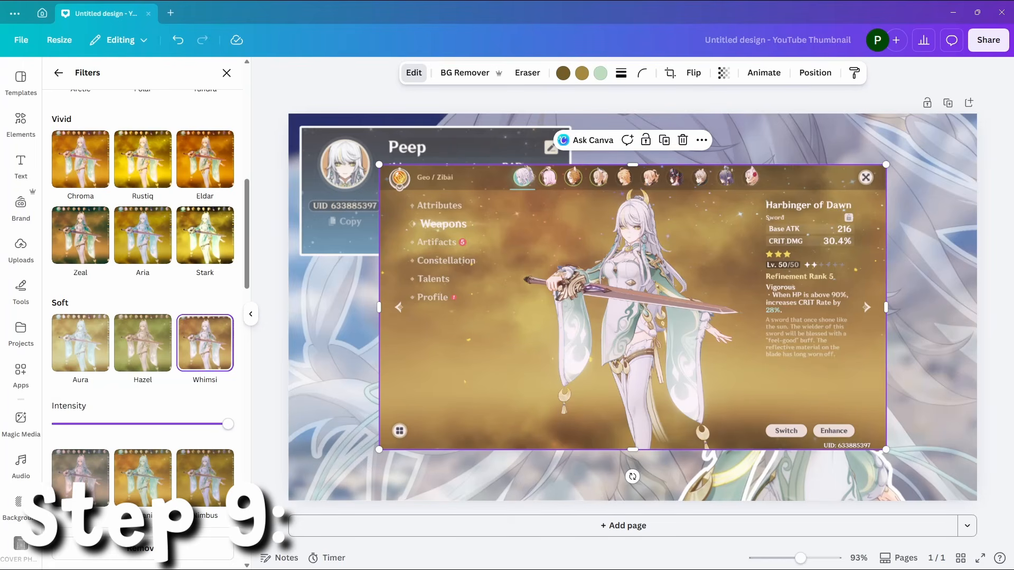
pyautogui.moveTo(228, 424); pyautogui.dragTo(185, 424)
pyautogui.click(414, 73)
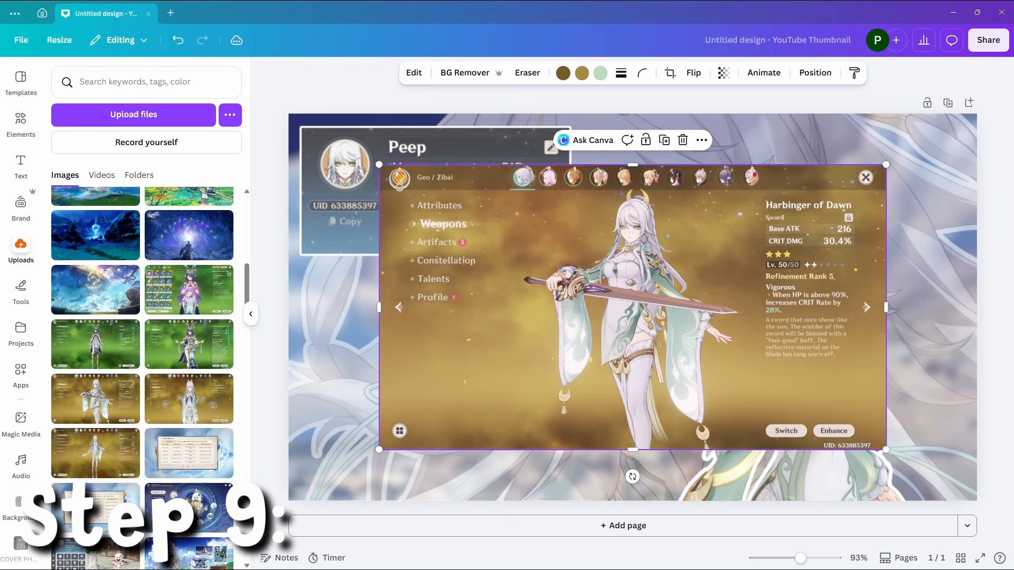
# Give the golden screenshot a solid white outline using a Glow shadow with blur 0, intensity 100 and white color
pyautogui.click(414, 73)
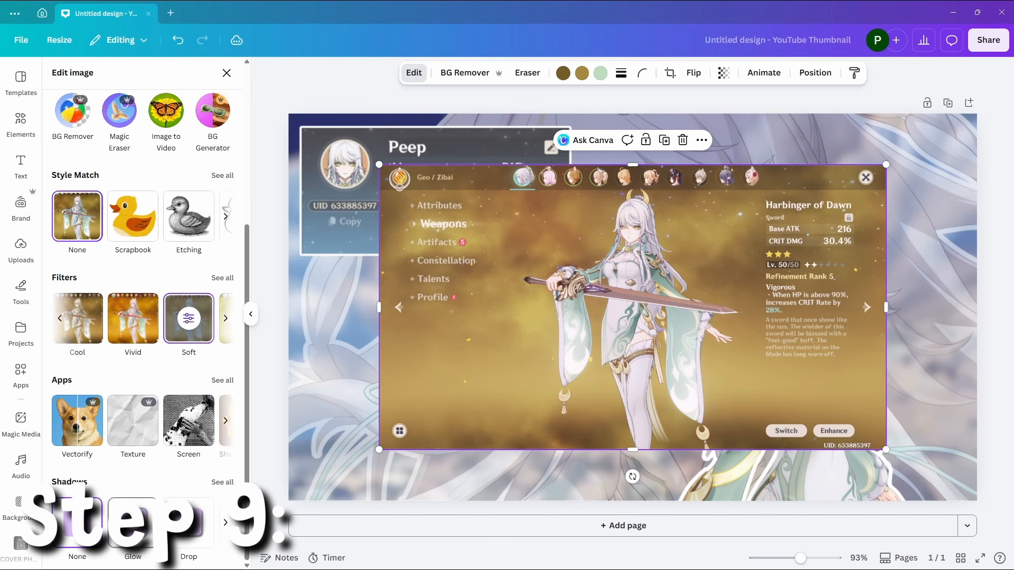
pyautogui.click(133, 523)
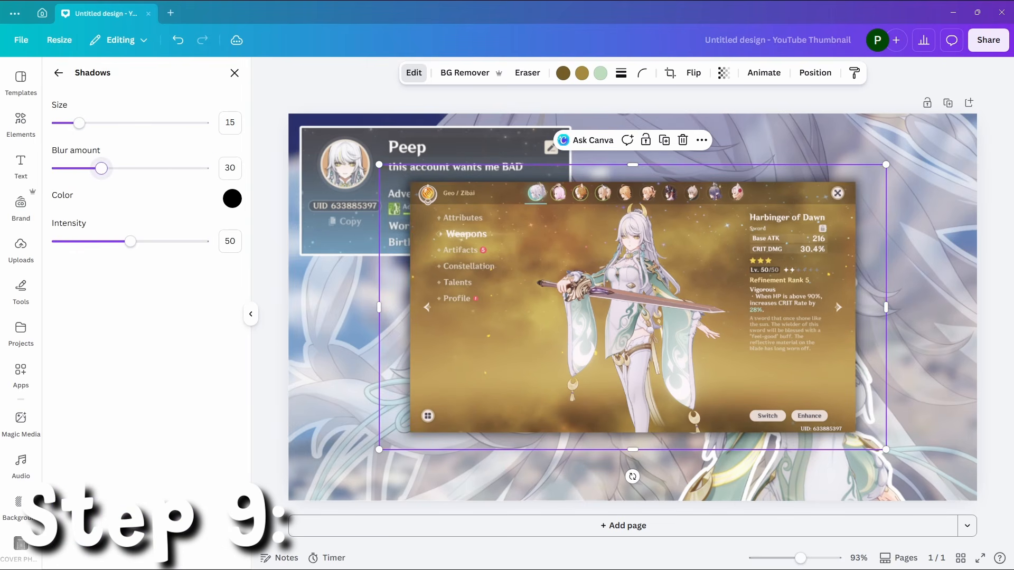
pyautogui.moveTo(101, 168); pyautogui.dragTo(57, 168)
pyautogui.moveTo(129, 241); pyautogui.dragTo(203, 242)
pyautogui.click(233, 199)
pyautogui.click(235, 274)
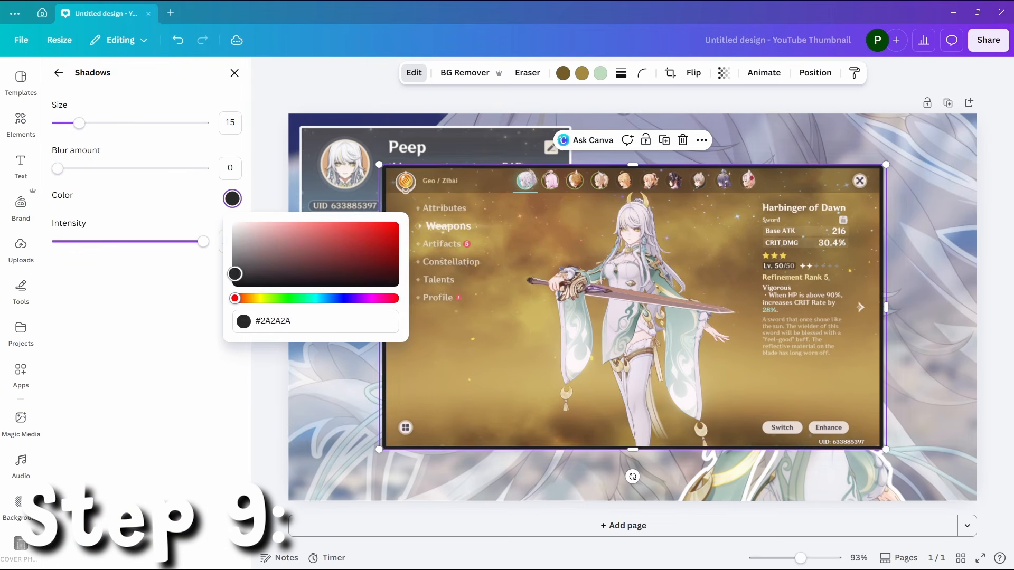
pyautogui.moveTo(235, 274); pyautogui.dragTo(235, 225)
pyautogui.click(235, 73)
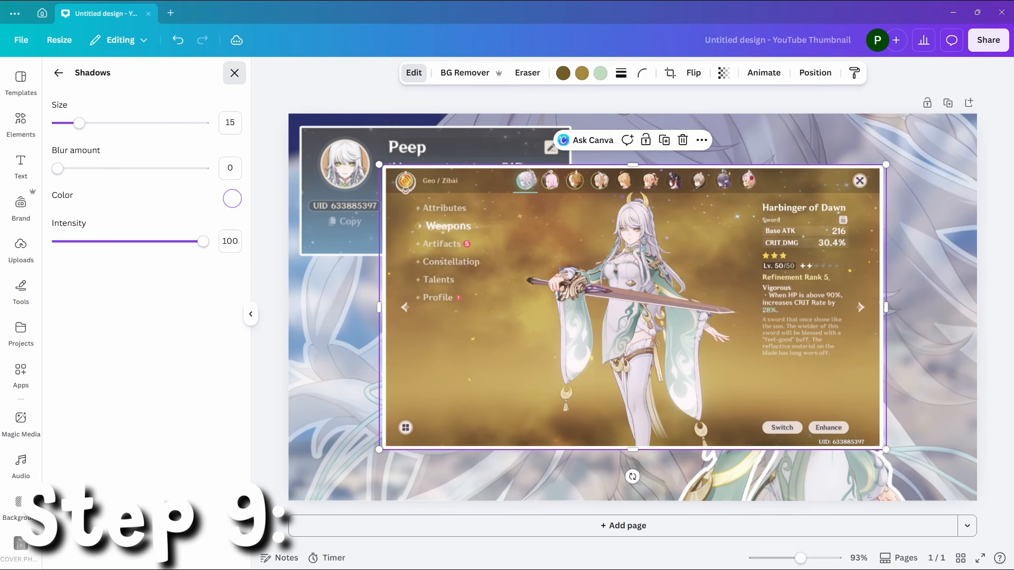
pyautogui.click(235, 73)
# Shrink the golden screenshot to a little over a third of the page width and place it over the cutout character's head
pyautogui.moveTo(379, 165); pyautogui.dragTo(618, 298)
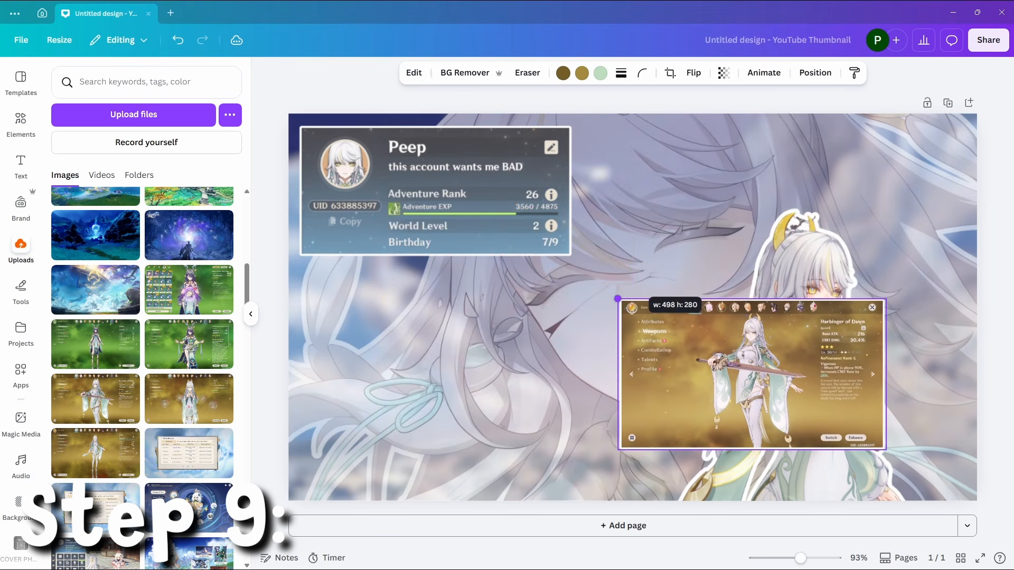
pyautogui.moveTo(686, 370); pyautogui.dragTo(642, 280)
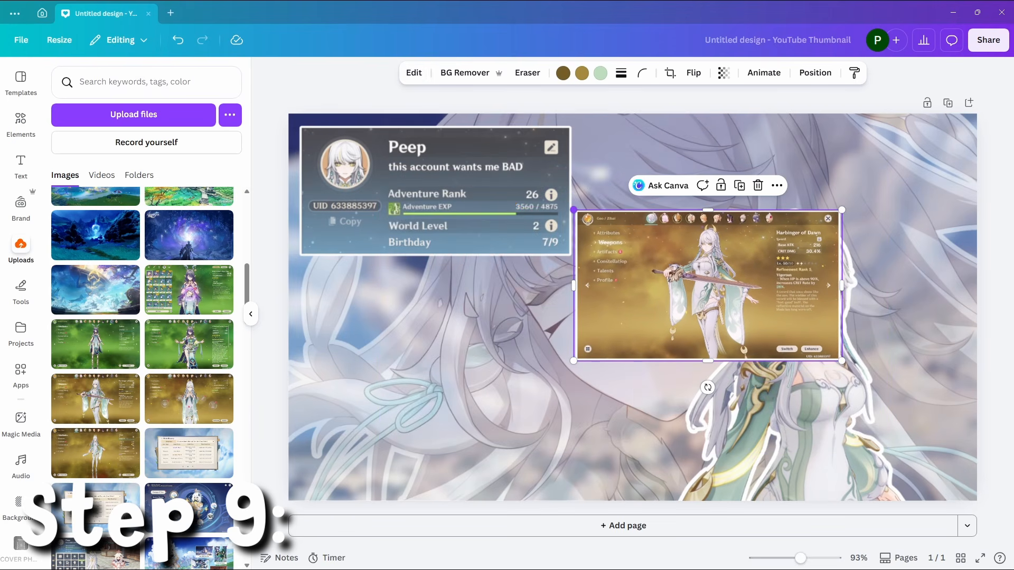
pyautogui.moveTo(574, 361); pyautogui.dragTo(591, 349)
# Send the golden screenshot one layer backward, behind the character cutout, and set its transparency to 70
pyautogui.rightClick(730, 220)
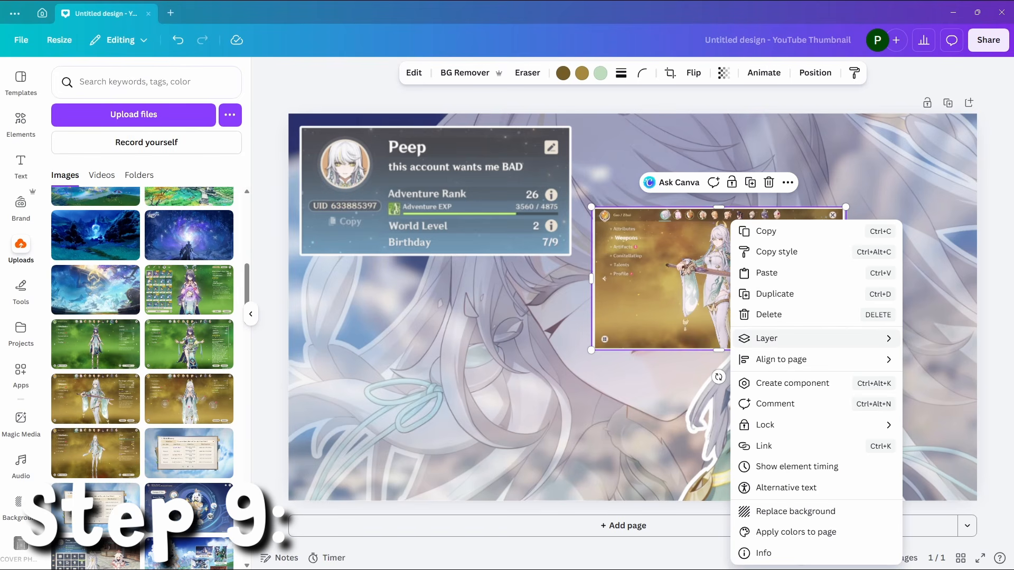
pyautogui.moveTo(767, 338)
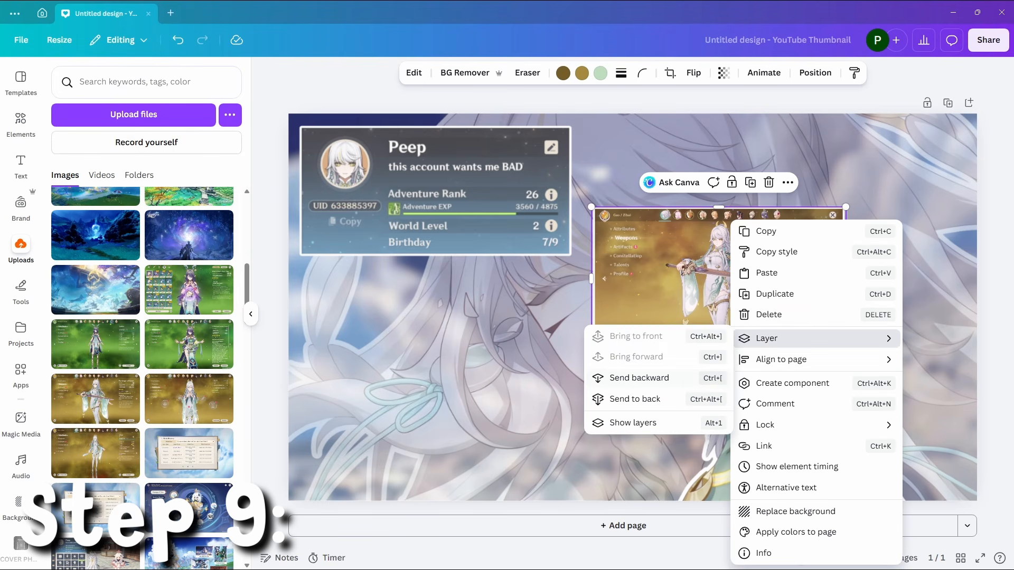
pyautogui.click(639, 378)
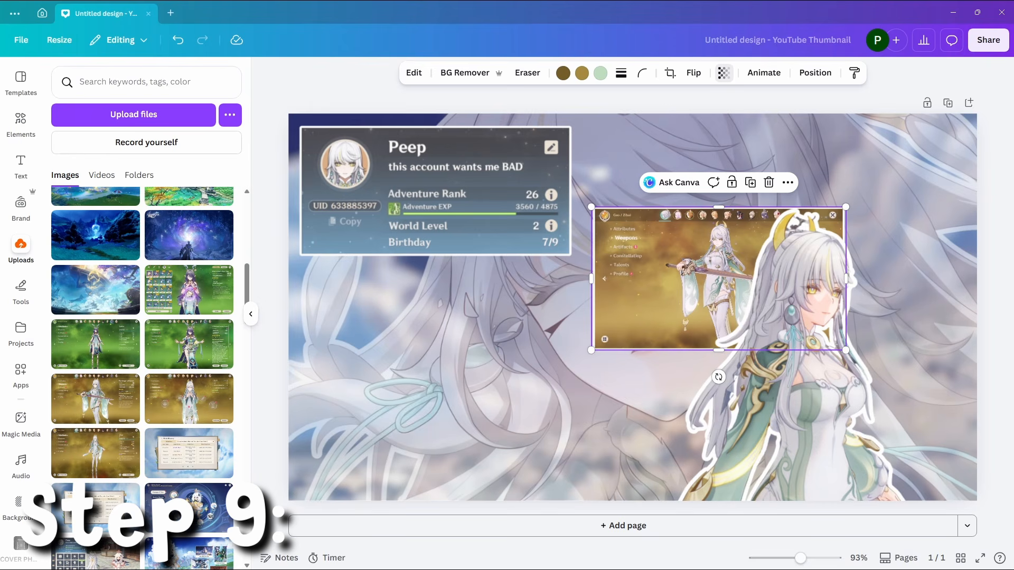
pyautogui.click(724, 72)
pyautogui.moveTo(752, 121); pyautogui.dragTo(726, 121)
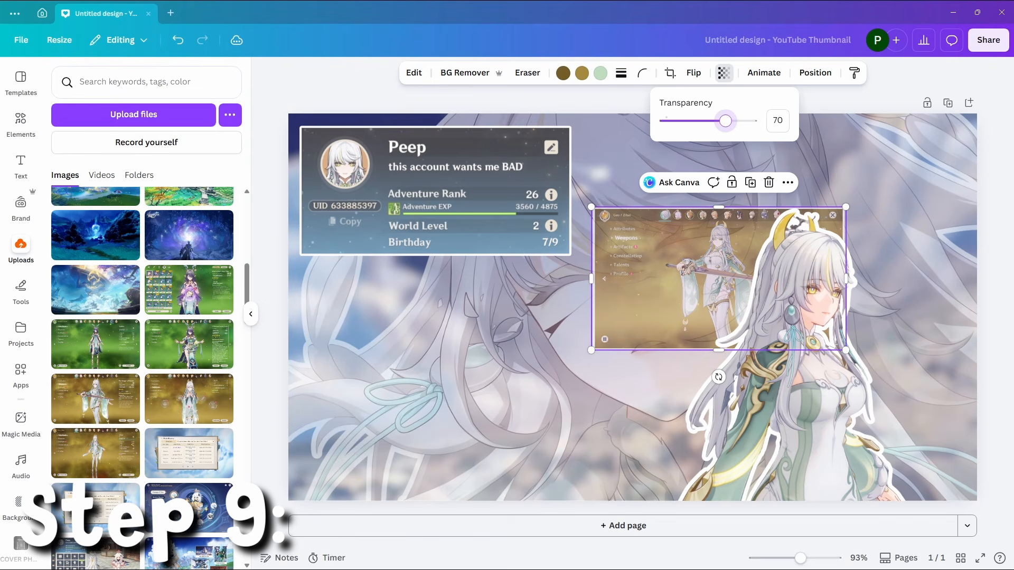
pyautogui.press('Escape')
pyautogui.press('Escape')
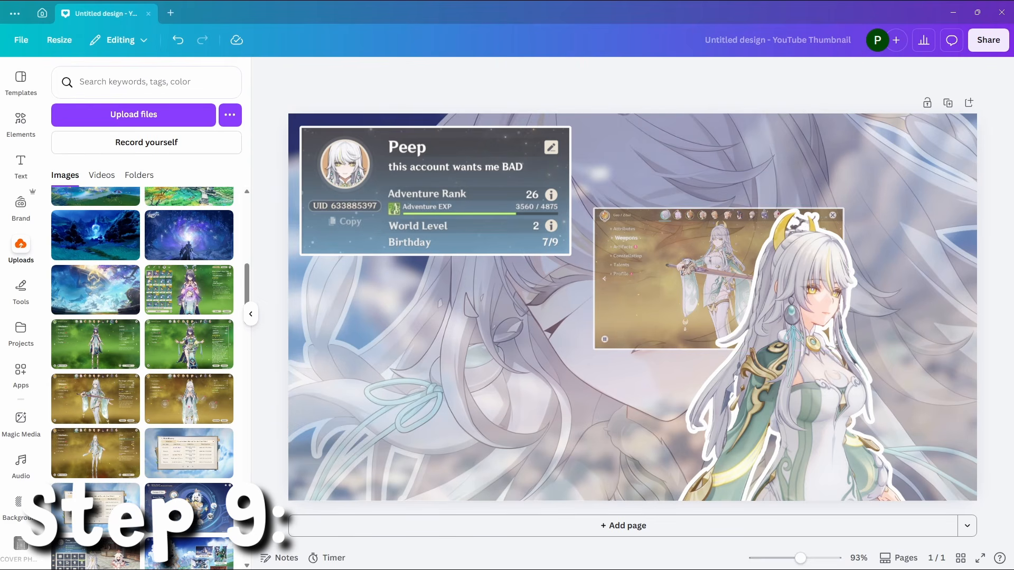
# Add the green Lauma weapon screenshot from the uploads and apply the soft Hazel filter at about two-thirds intensity
pyautogui.click(187, 345)
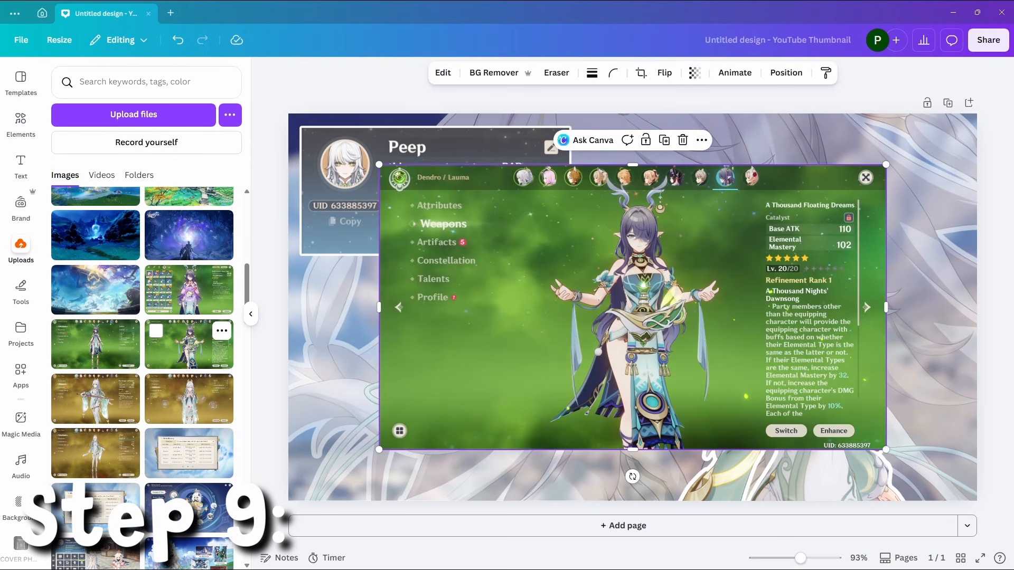
pyautogui.click(442, 73)
pyautogui.scroll(-3, 143, 317)
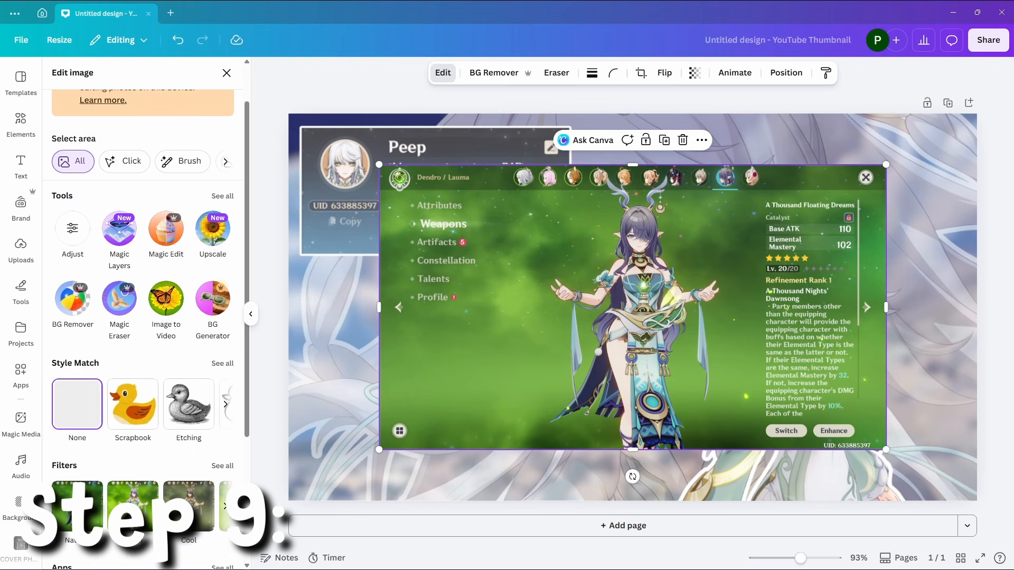
pyautogui.click(222, 523)
pyautogui.scroll(-5, 143, 291)
pyautogui.scroll(-2, 143, 317)
pyautogui.click(143, 366)
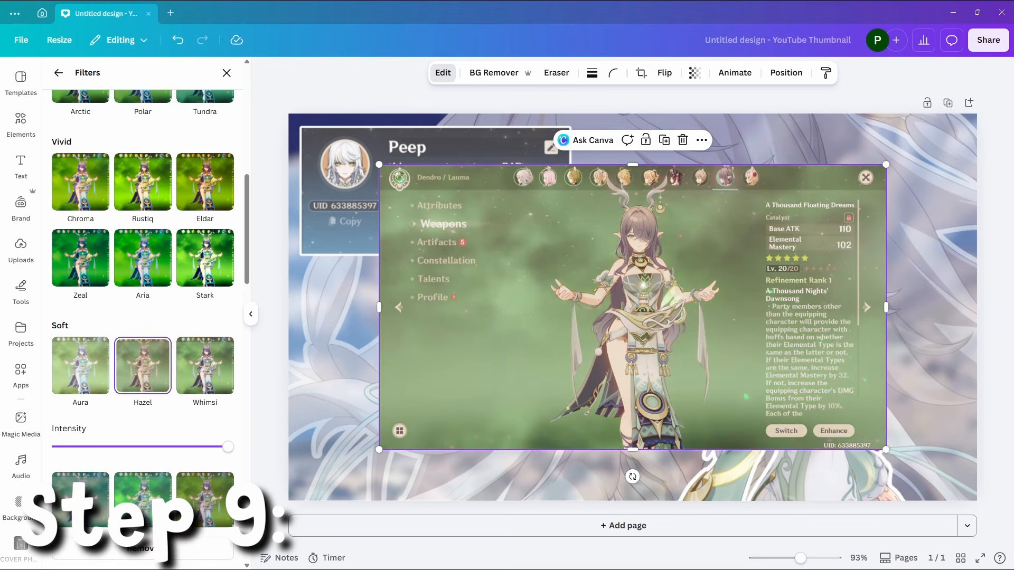
pyautogui.moveTo(227, 447); pyautogui.dragTo(174, 446)
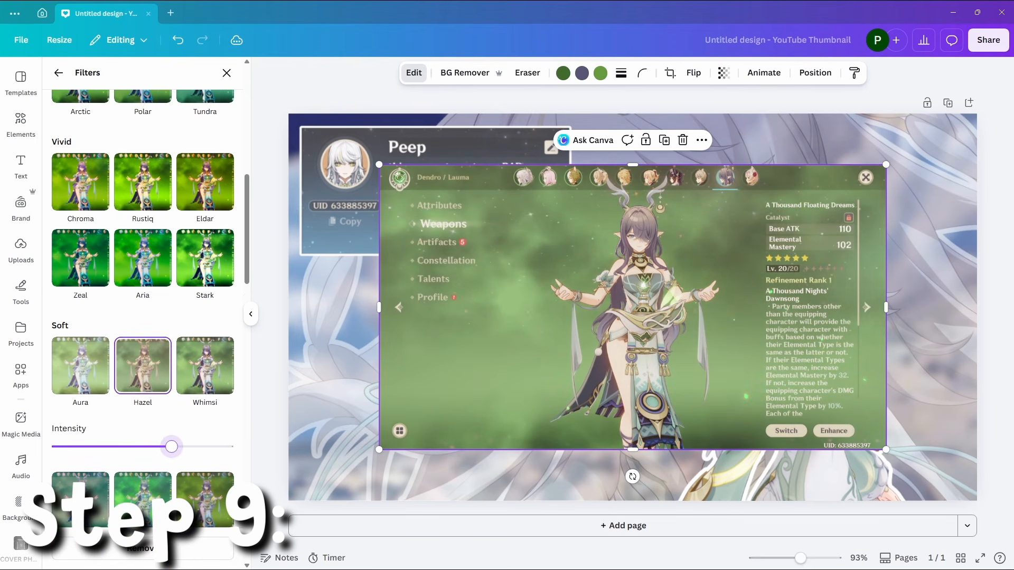
pyautogui.click(59, 73)
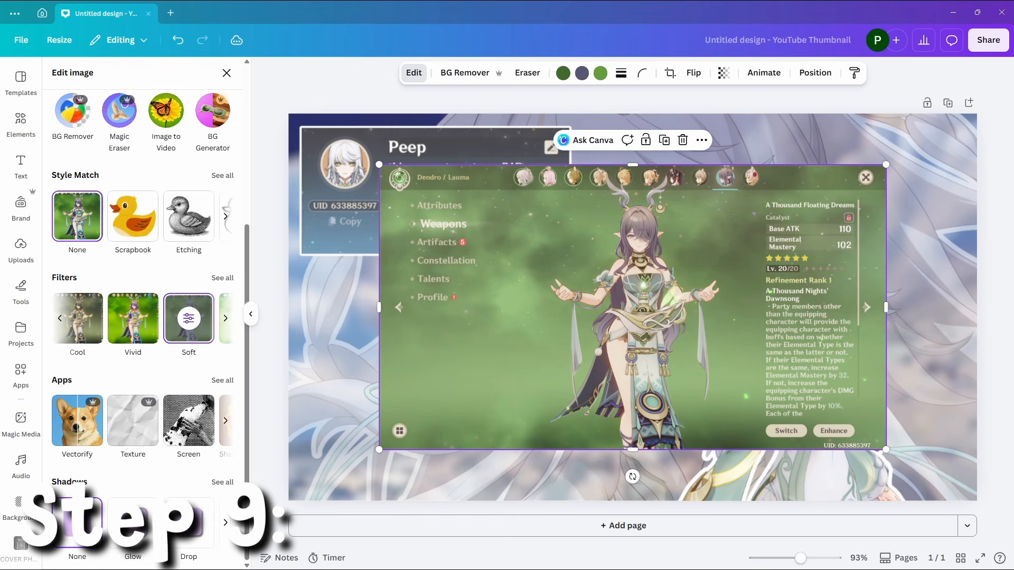
# Give the green screenshot a solid white outline using a Glow shadow with blur 0, intensity 100 and color #FFFFFF
pyautogui.click(133, 523)
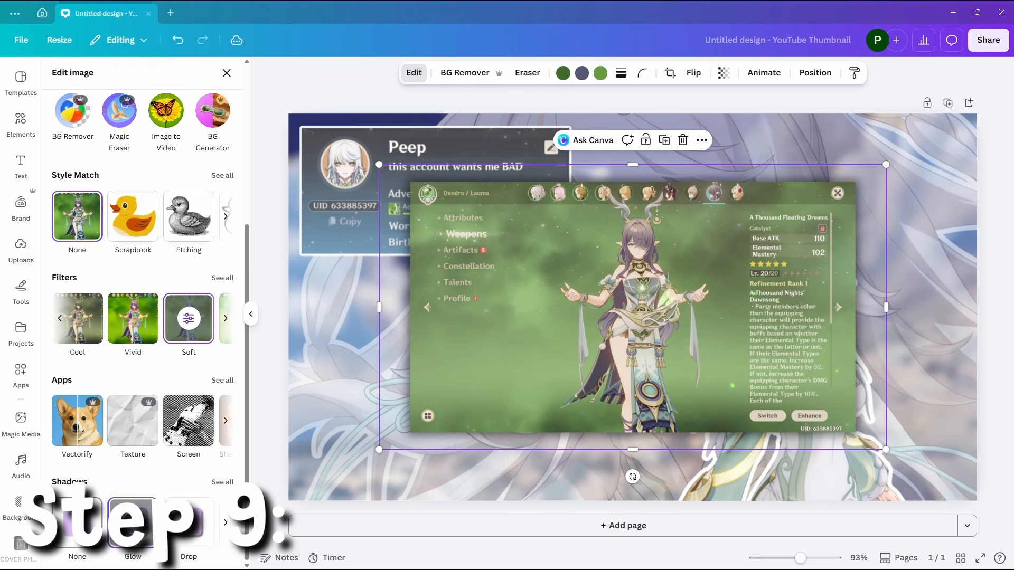
pyautogui.click(133, 523)
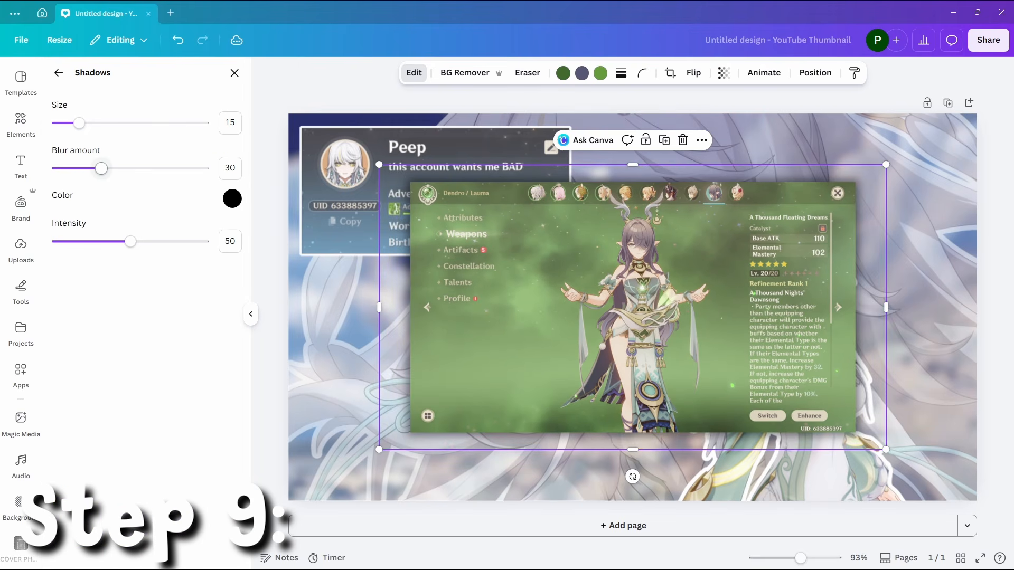
pyautogui.moveTo(101, 168); pyautogui.dragTo(58, 168)
pyautogui.moveTo(130, 241); pyautogui.dragTo(203, 242)
pyautogui.click(233, 198)
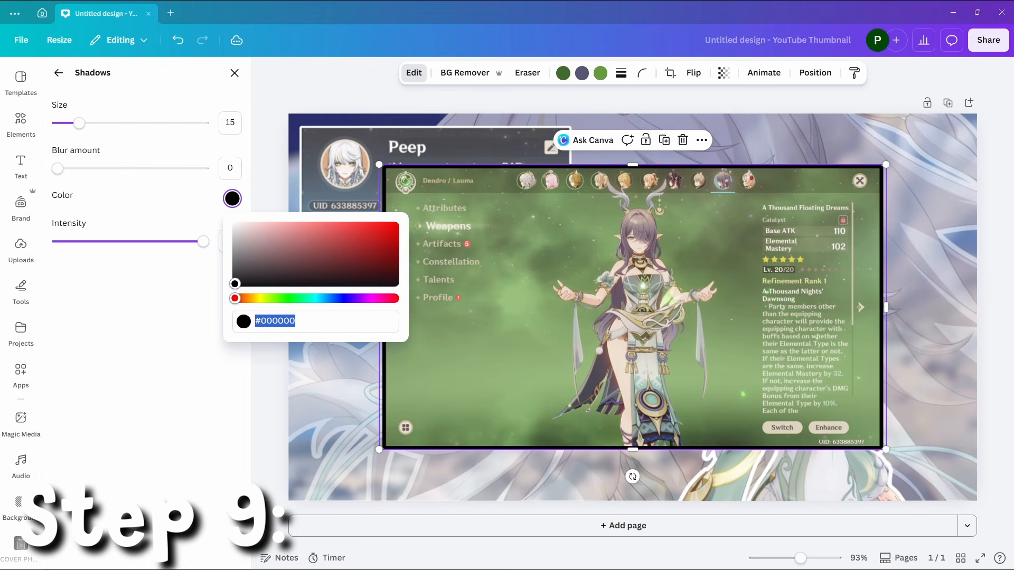
pyautogui.write('#FFFFFF')
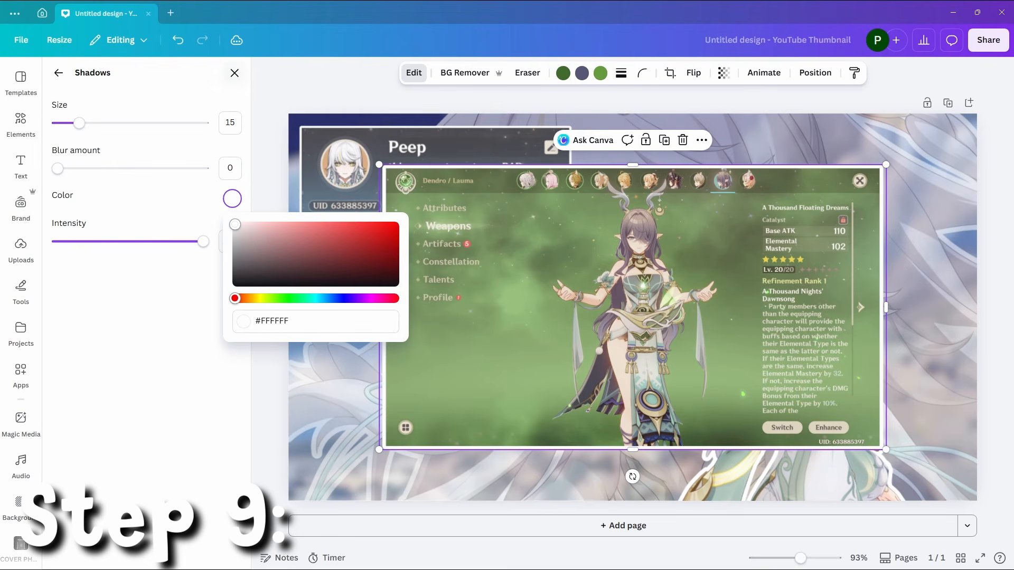
pyautogui.click(235, 73)
pyautogui.click(235, 73)
# Shrink the green screenshot to about a third of the page width and place it below the golden one, slightly overlapping it
pyautogui.moveTo(379, 165); pyautogui.dragTo(602, 291)
pyautogui.moveTo(686, 343); pyautogui.dragTo(535, 349)
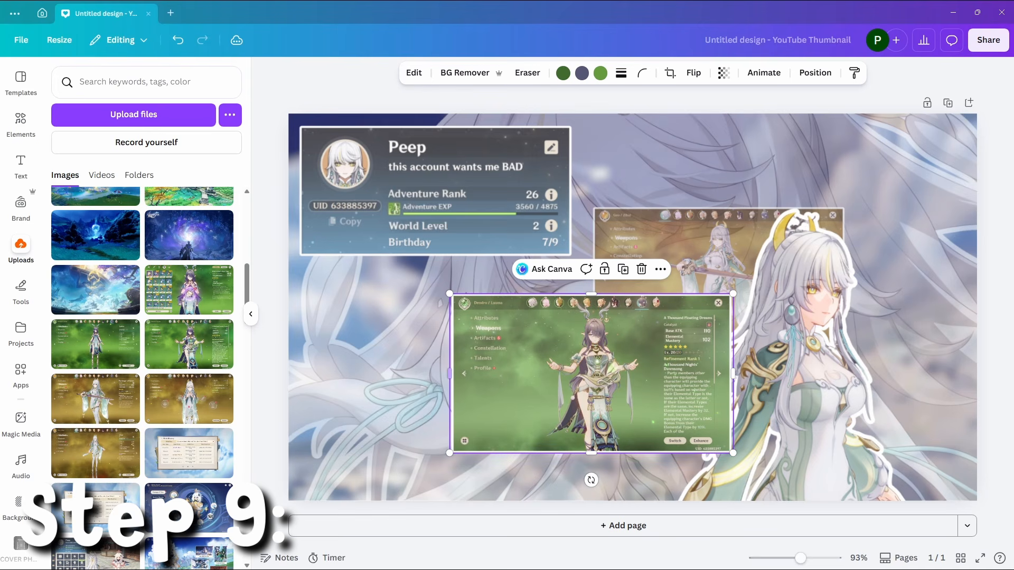
pyautogui.moveTo(452, 297); pyautogui.dragTo(496, 319)
pyautogui.moveTo(581, 380); pyautogui.dragTo(606, 367)
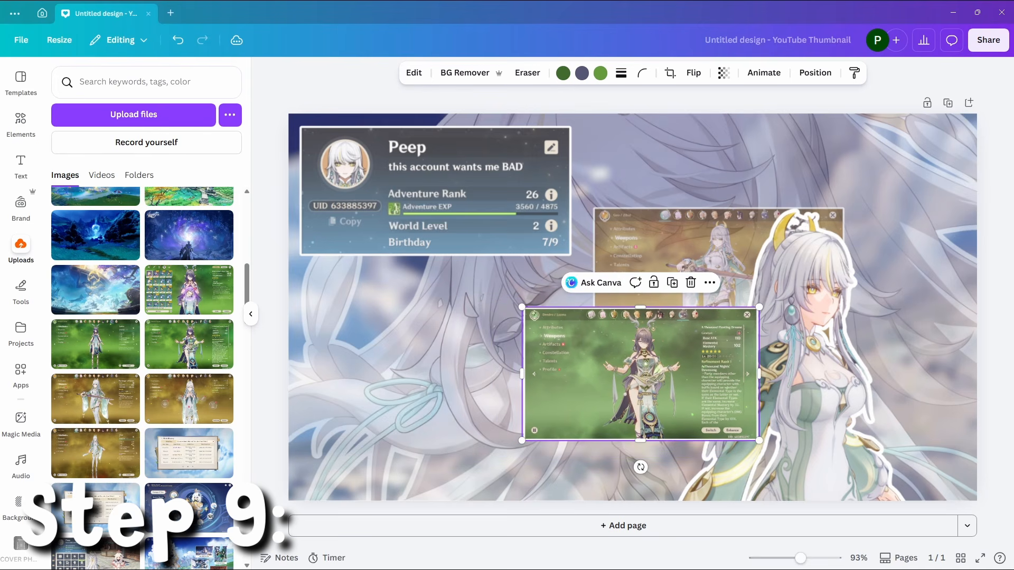
# Send the green screenshot one layer backward, behind the character cutout, and set its transparency to 88
pyautogui.rightClick(664, 370)
pyautogui.moveTo(740, 338)
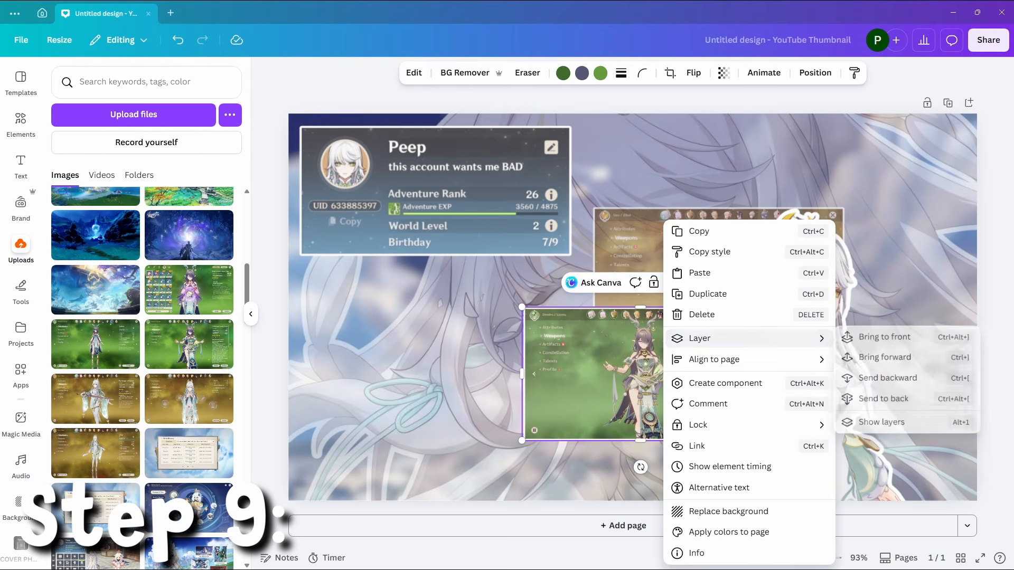
pyautogui.click(888, 378)
pyautogui.press('Escape')
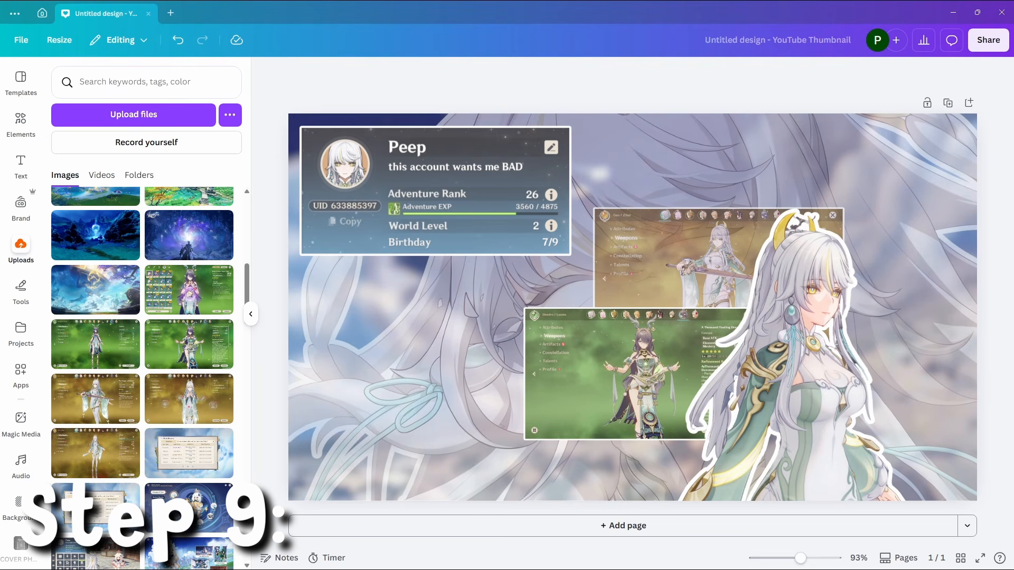
pyautogui.click(608, 375)
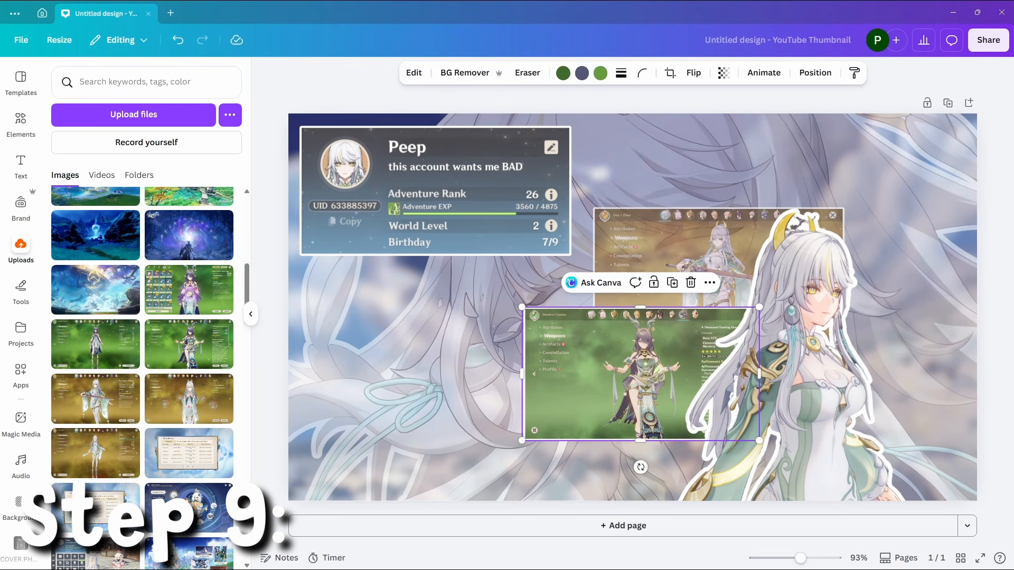
pyautogui.click(724, 73)
pyautogui.moveTo(749, 121); pyautogui.dragTo(741, 121)
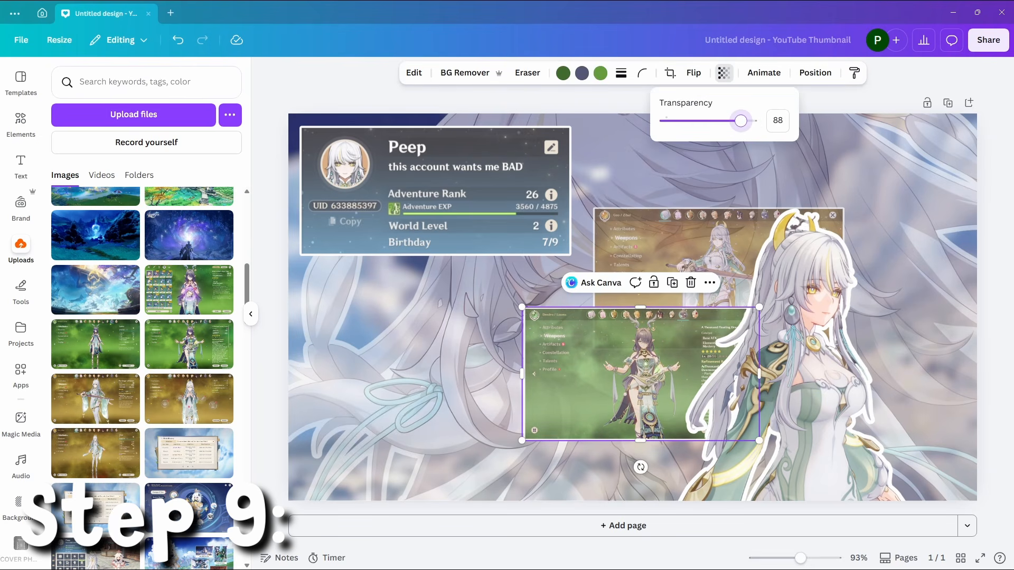
pyautogui.click(723, 73)
pyautogui.click(591, 99)
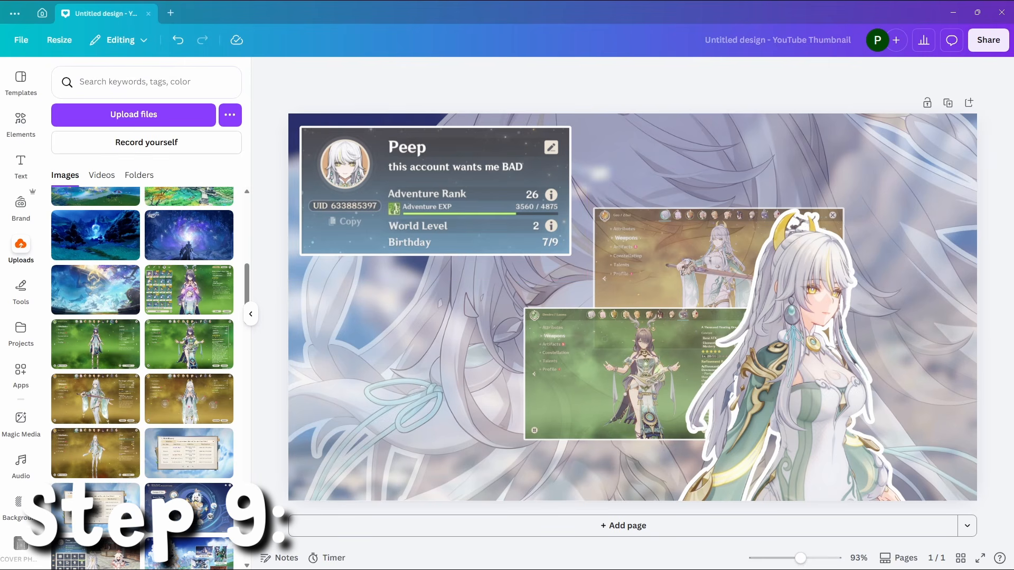
# Try the green Lauma attributes screenshot on the page, and delete it
pyautogui.moveTo(216, 338)
pyautogui.click(96, 344)
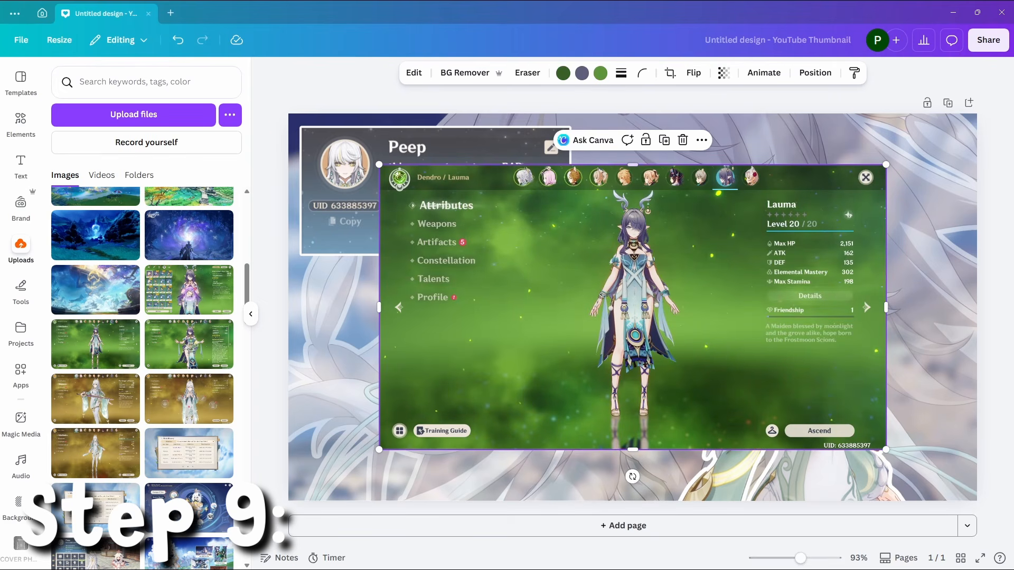
pyautogui.click(683, 140)
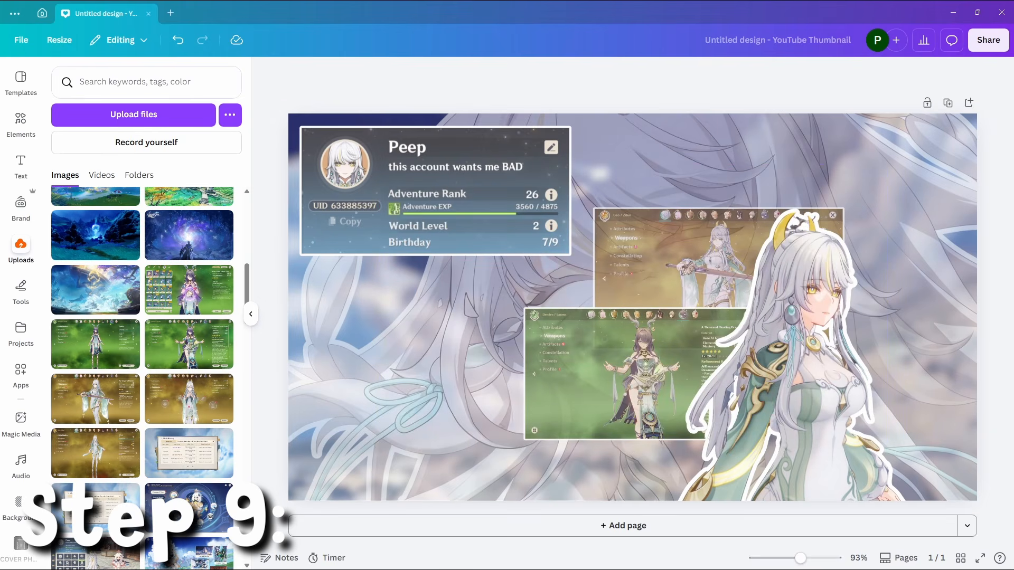
# Look through the uploaded images for another picture to add to the page
pyautogui.scroll(3, 95, 423)
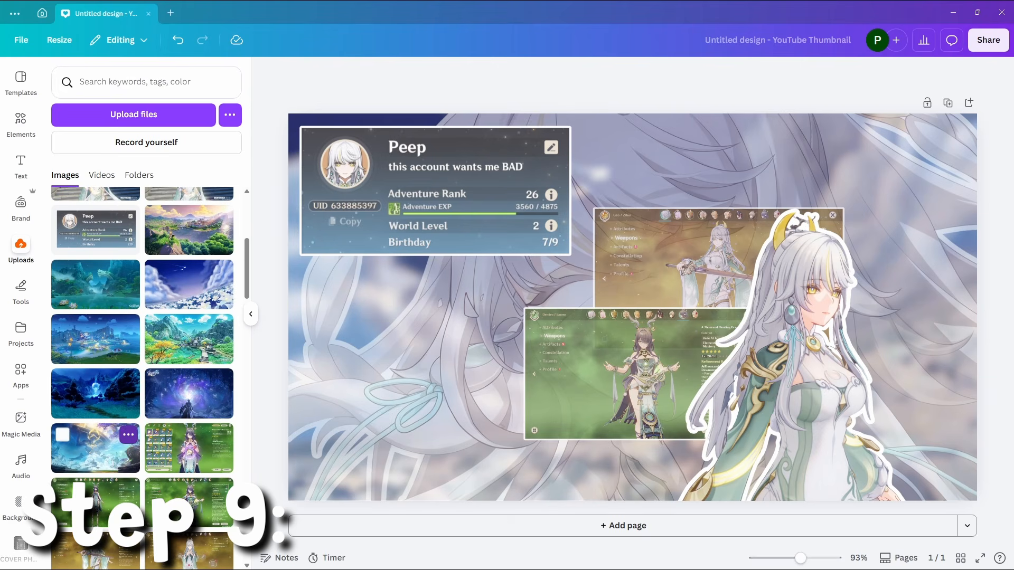
pyautogui.scroll(-10, 95, 425)
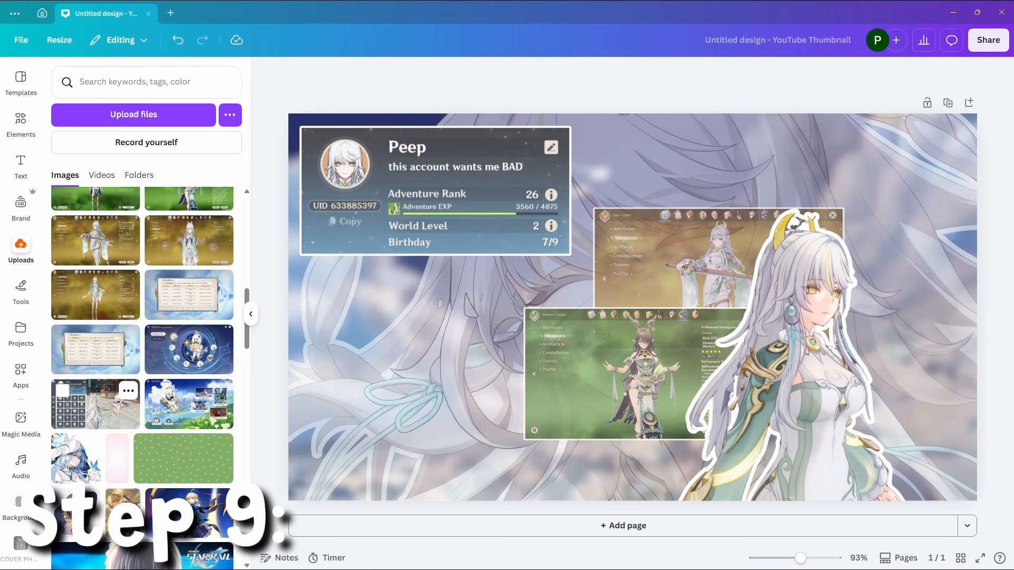
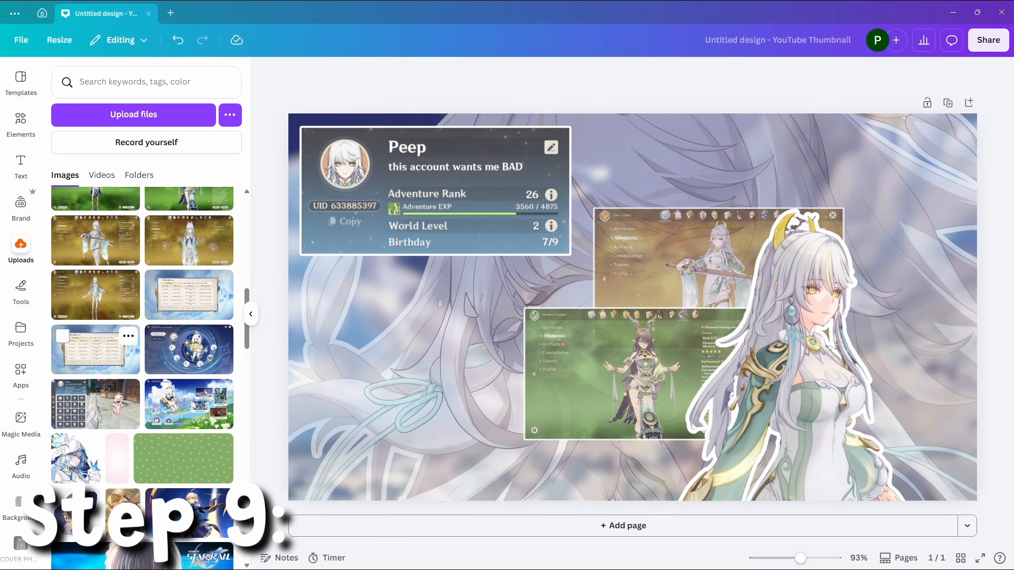
# Add the Wish History screenshot listing Zibai with its background removed, and apply the Hazel filter at slightly reduced intensity
pyautogui.click(95, 350)
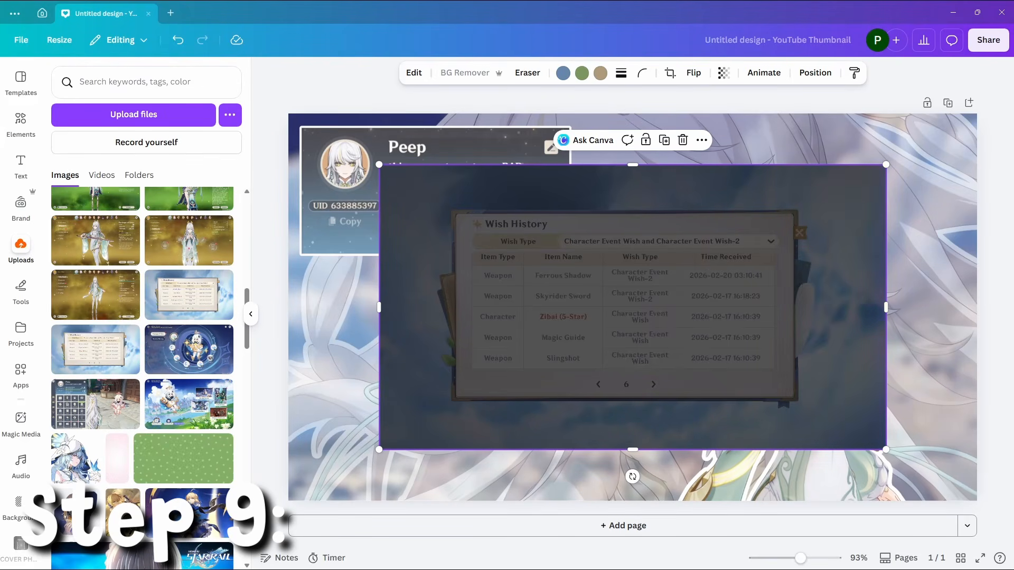
pyautogui.click(414, 72)
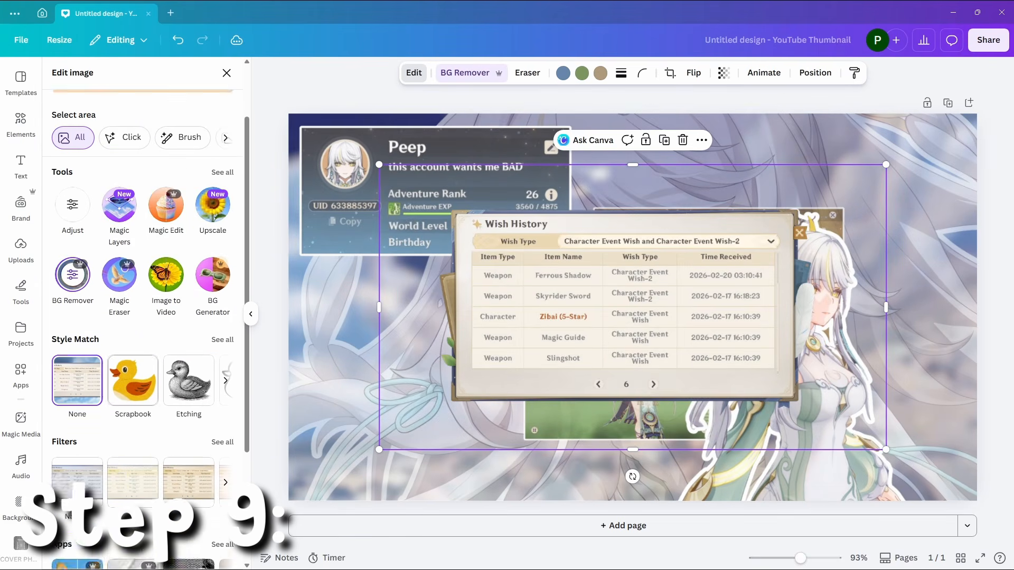
pyautogui.scroll(-3, 146, 264)
pyautogui.click(223, 308)
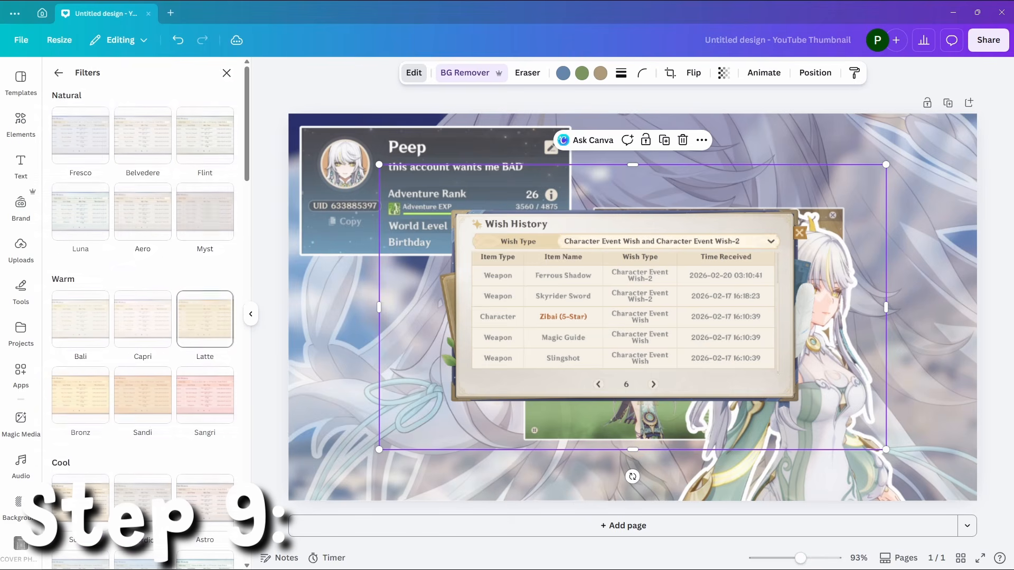
pyautogui.scroll(-10, 142, 317)
pyautogui.click(143, 342)
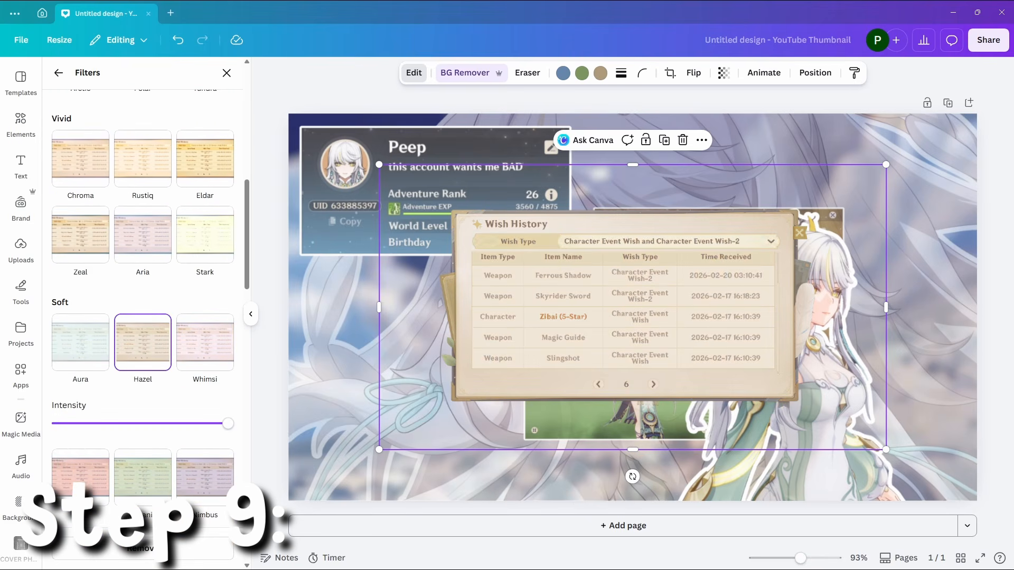
pyautogui.moveTo(228, 424); pyautogui.dragTo(211, 423)
pyautogui.click(58, 73)
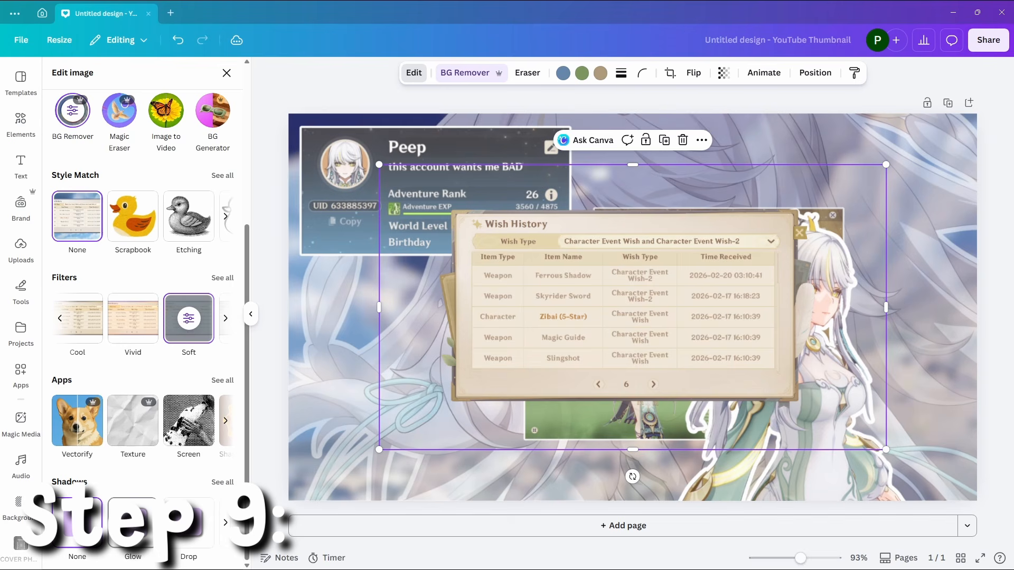
# Give the Zibai Wish History cutout a solid white (#FFFFFF) glow with blur 0 and full intensity
pyautogui.click(189, 523)
pyautogui.moveTo(101, 168); pyautogui.dragTo(57, 168)
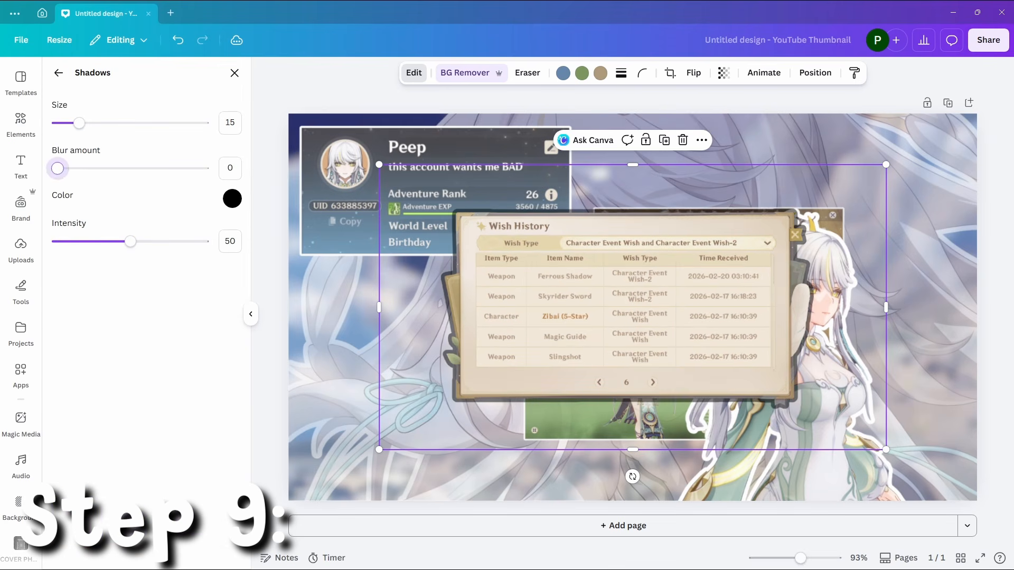
pyautogui.moveTo(131, 241); pyautogui.dragTo(204, 242)
pyautogui.click(232, 199)
pyautogui.write('#FFFFFF')
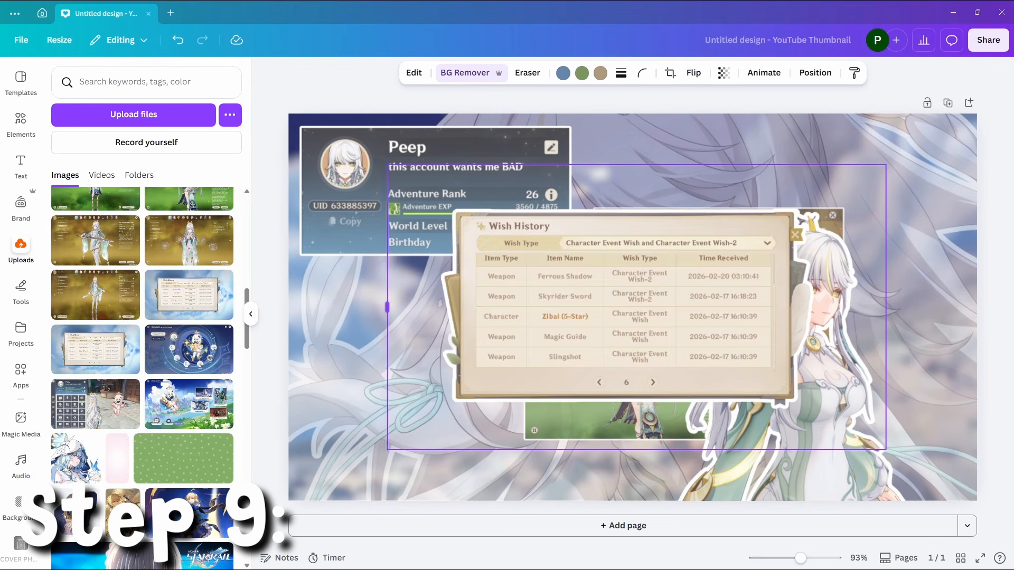
# Crop the empty side margins of the Zibai Wish History cutout and scale it down over the profile card
pyautogui.moveTo(886, 307); pyautogui.dragTo(837, 309)
pyautogui.moveTo(423, 165); pyautogui.dragTo(553, 255)
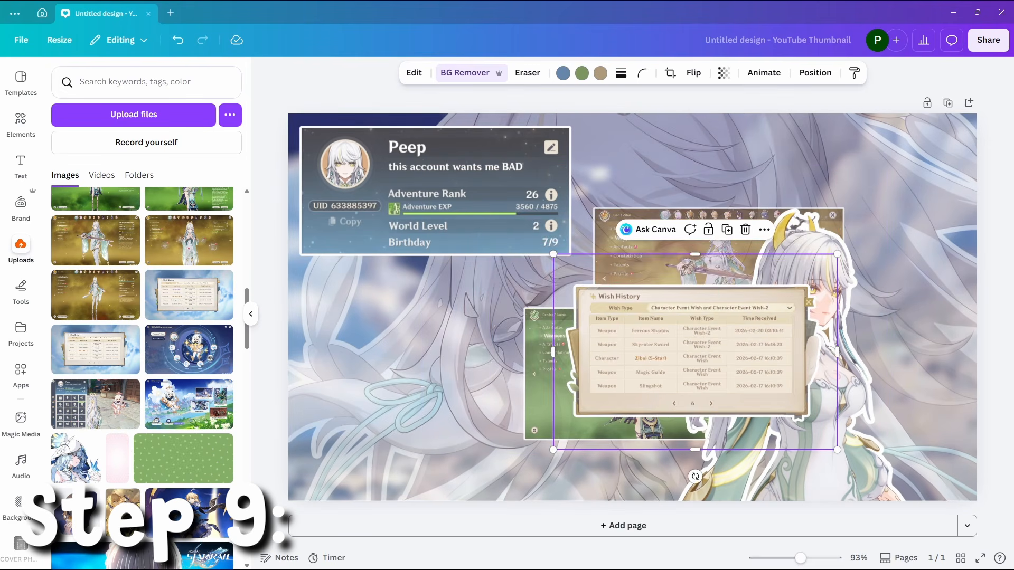
pyautogui.moveTo(695, 352); pyautogui.dragTo(487, 245)
pyautogui.press('Escape')
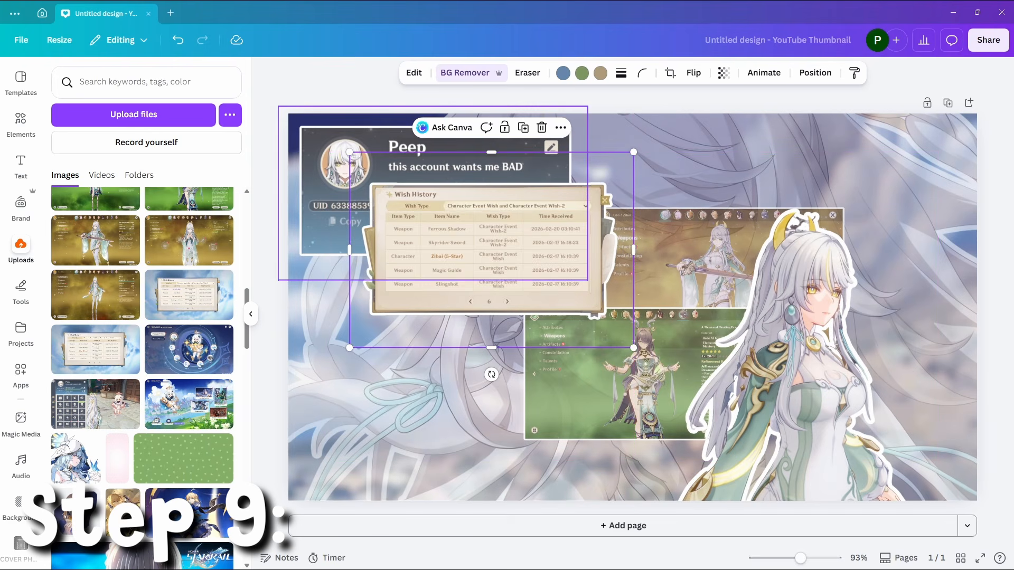
# Shrink the Zibai Wish History cutout slightly and tilt it counterclockwise over the lower-right part of the profile card
pyautogui.press('Escape')
pyautogui.click(487, 248)
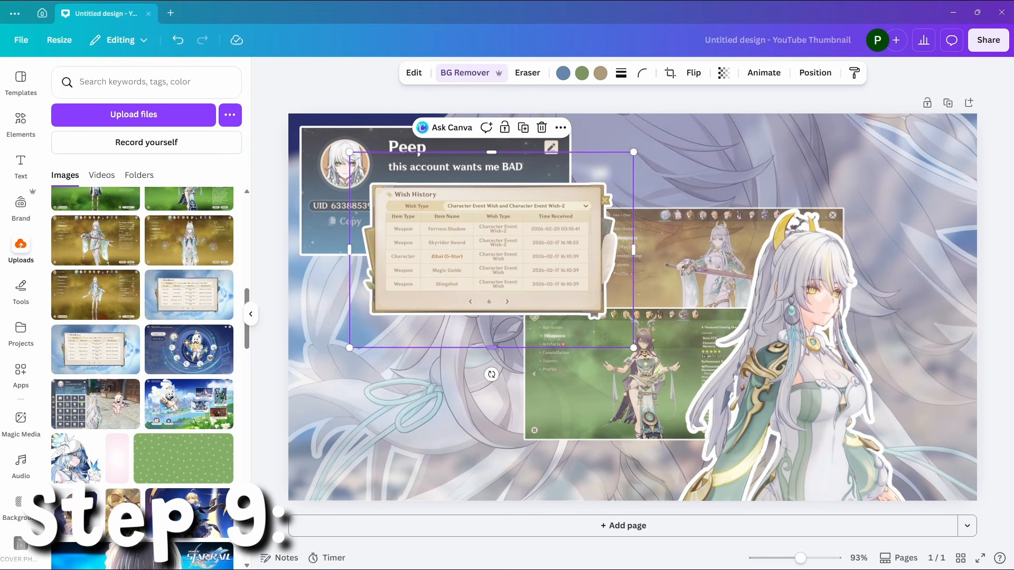
pyautogui.moveTo(634, 348); pyautogui.dragTo(612, 334)
pyautogui.moveTo(478, 357); pyautogui.dragTo(497, 357)
pyautogui.moveTo(476, 248); pyautogui.dragTo(505, 235)
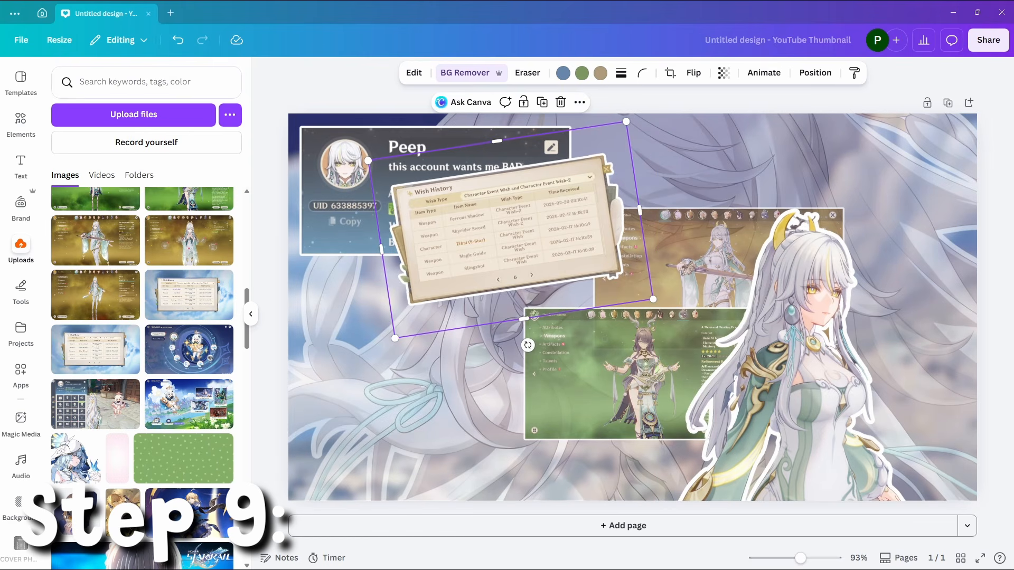
pyautogui.press('Escape')
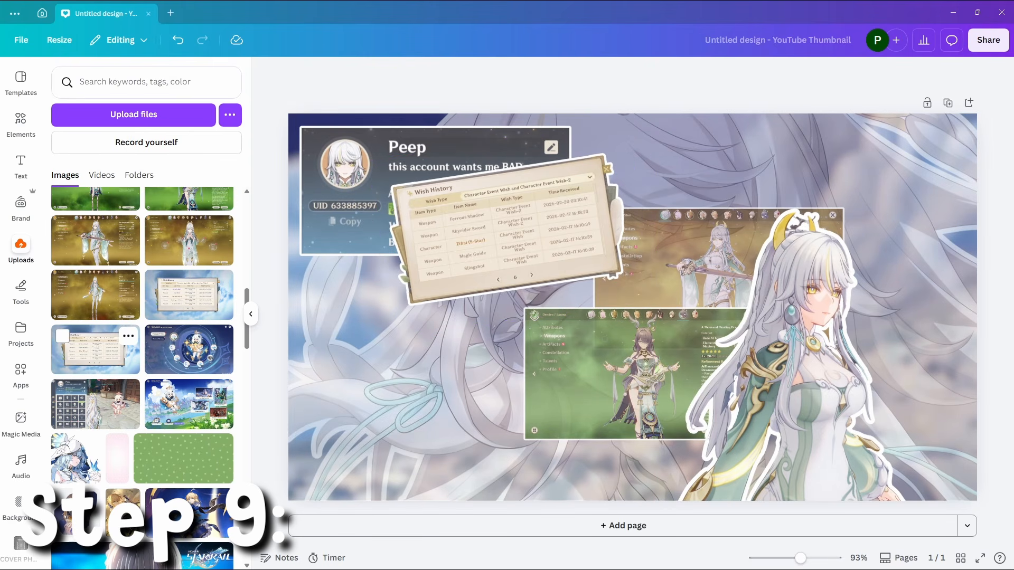
# Add the Wish History screenshot listing Lauma with its background removed, and apply the Hazel filter at reduced intensity
pyautogui.click(189, 295)
pyautogui.click(442, 73)
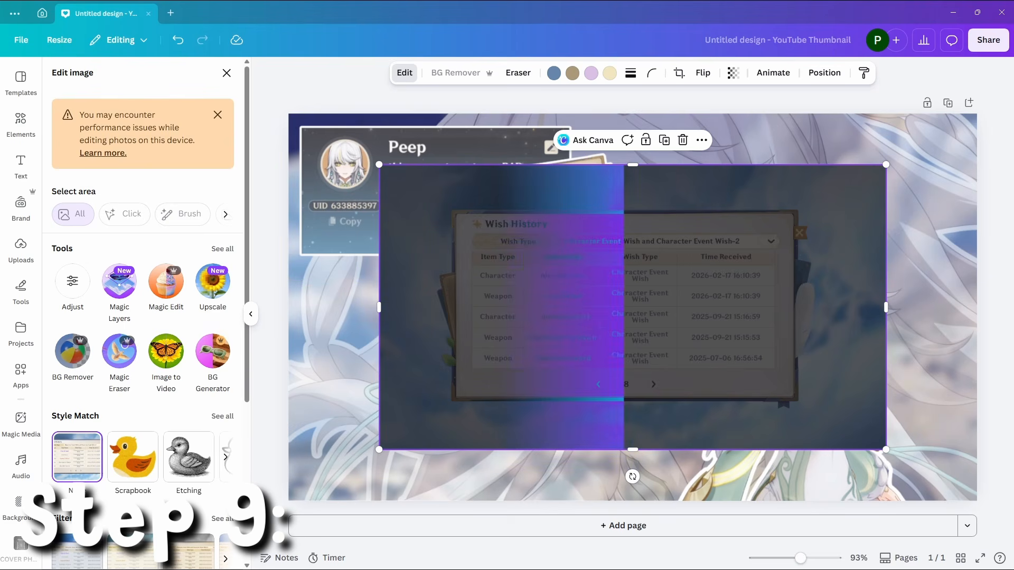
pyautogui.scroll(-3, 143, 317)
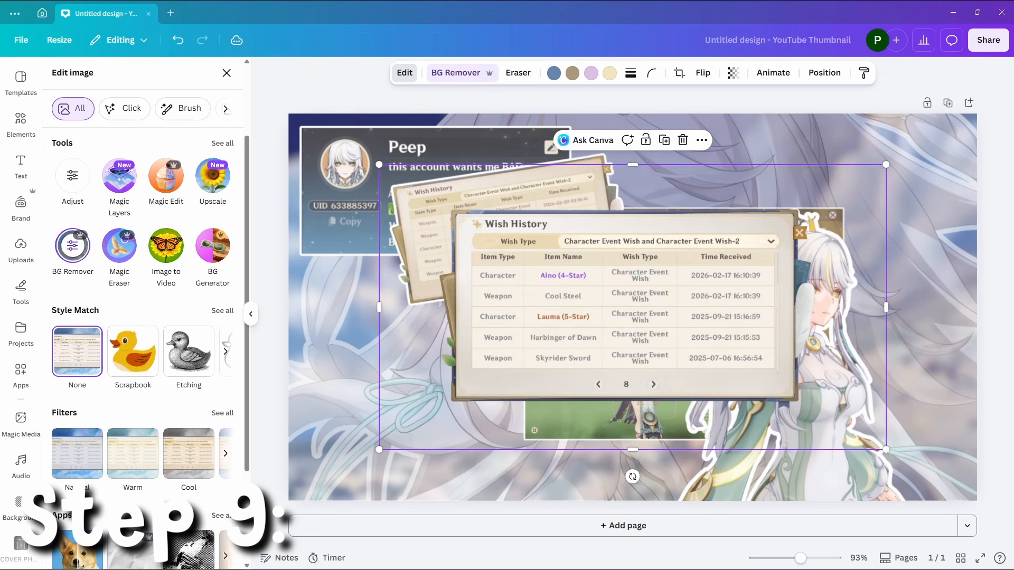
pyautogui.click(222, 413)
pyautogui.scroll(-10, 142, 317)
pyautogui.click(142, 342)
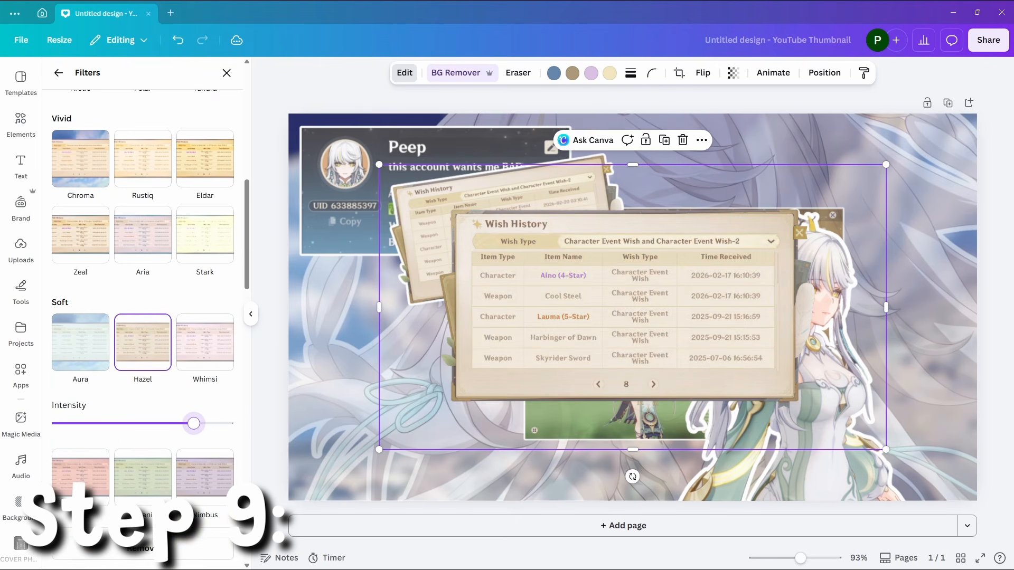
pyautogui.click(58, 73)
# Give the Lauma Wish History cutout a white glow with blur 0 and full intensity
pyautogui.scroll(-3, 143, 317)
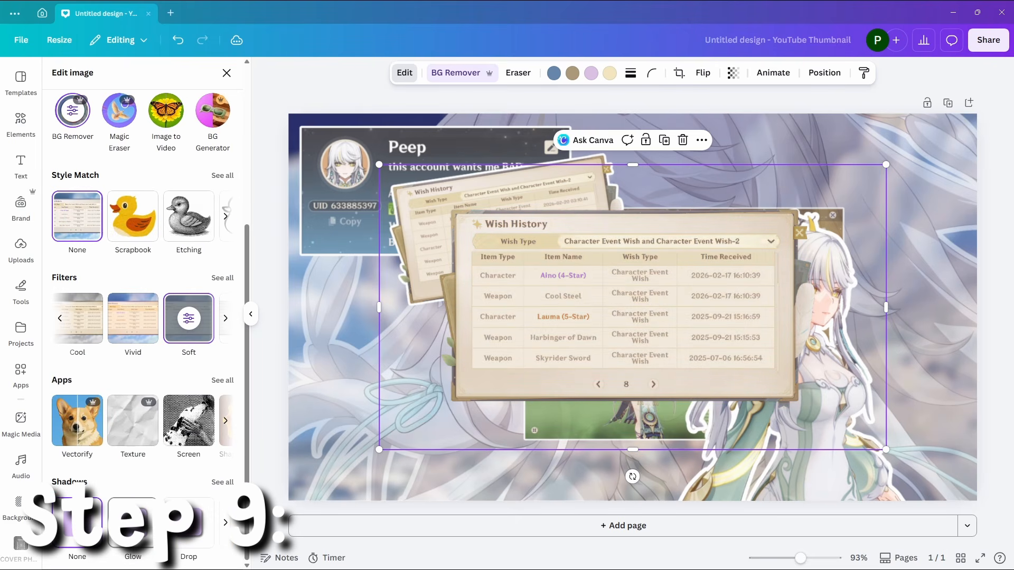
pyautogui.click(189, 523)
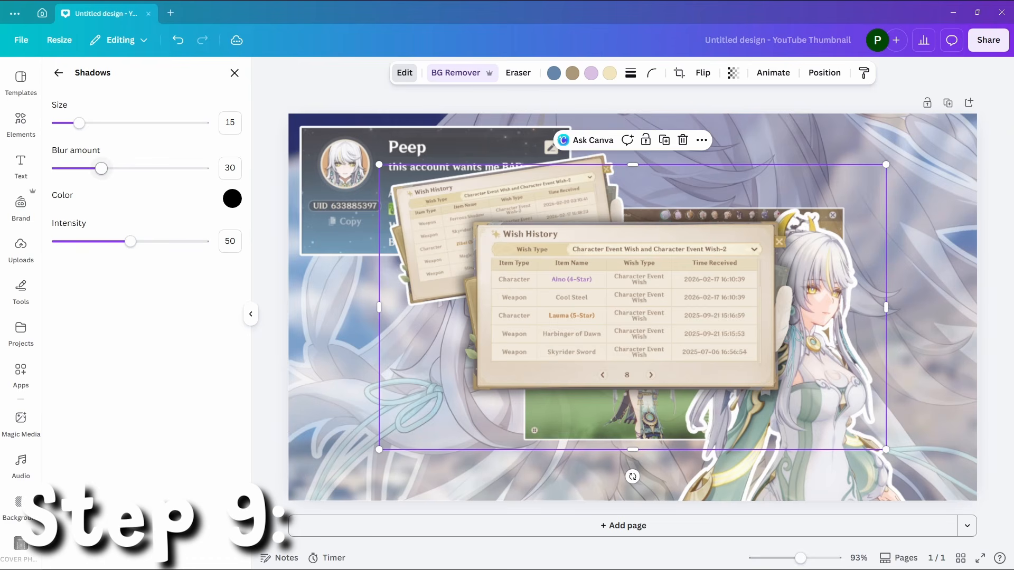
pyautogui.moveTo(101, 167); pyautogui.dragTo(57, 168)
pyautogui.moveTo(130, 242); pyautogui.dragTo(202, 241)
pyautogui.click(232, 198)
pyautogui.click(235, 270)
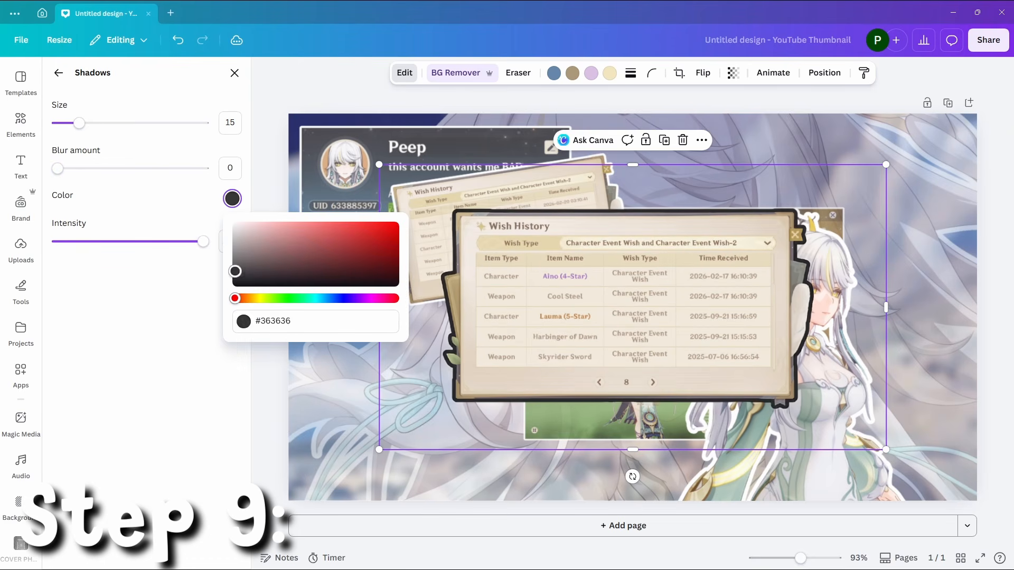
pyautogui.moveTo(235, 271); pyautogui.dragTo(235, 224)
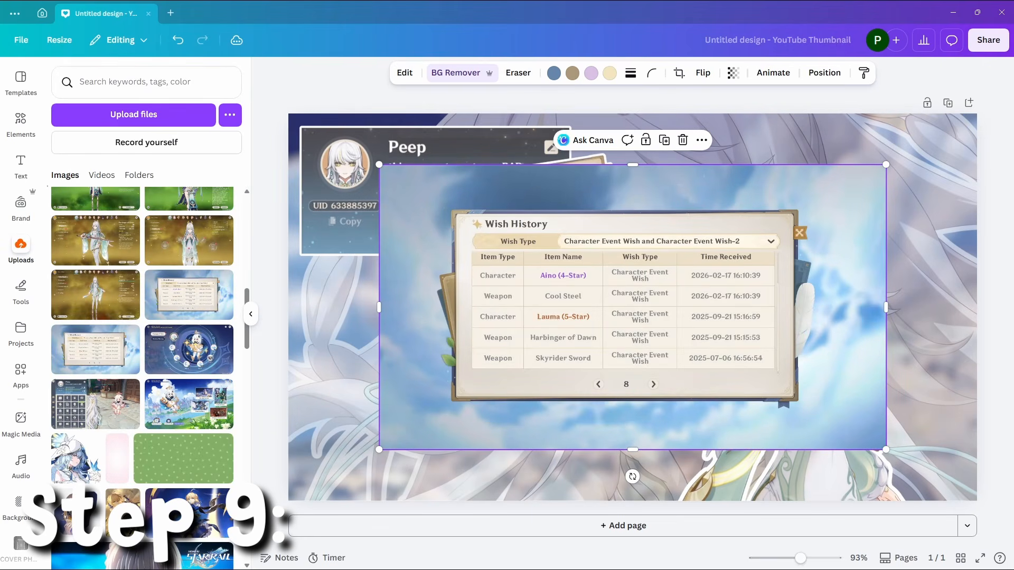
# Crop the empty side margins of the Lauma Wish History cutout and scale it down below the profile card
pyautogui.moveTo(380, 307); pyautogui.dragTo(426, 306)
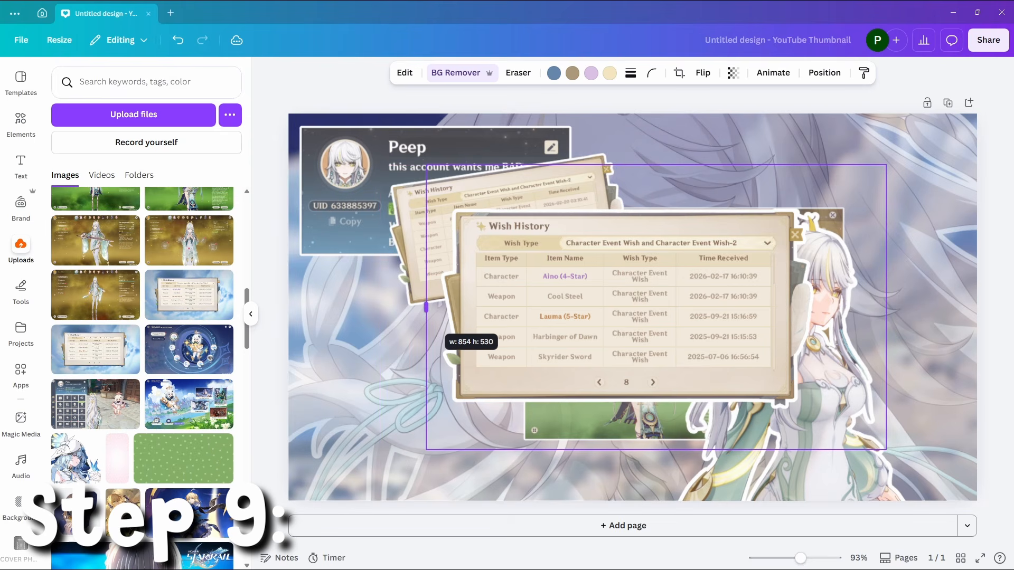
pyautogui.moveTo(886, 307); pyautogui.dragTo(831, 307)
pyautogui.moveTo(426, 164); pyautogui.dragTo(564, 262)
pyautogui.moveTo(660, 343); pyautogui.dragTo(413, 337)
# Shrink the Lauma Wish History cutout further and fit it directly under the profile card, near the canvas's left edge
pyautogui.press('Escape')
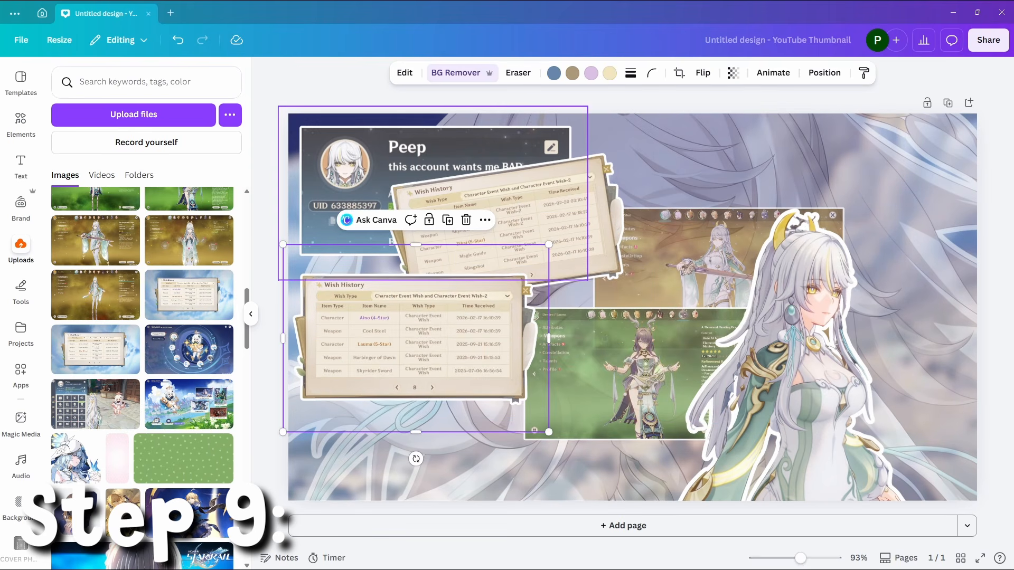
pyautogui.press('Escape')
pyautogui.click(415, 338)
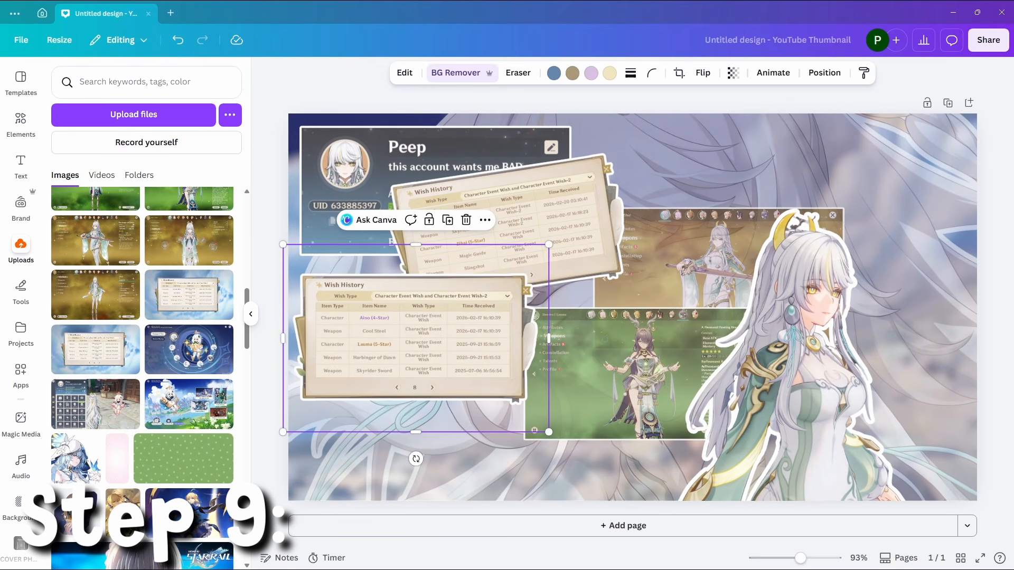
pyautogui.moveTo(550, 432); pyautogui.dragTo(494, 389)
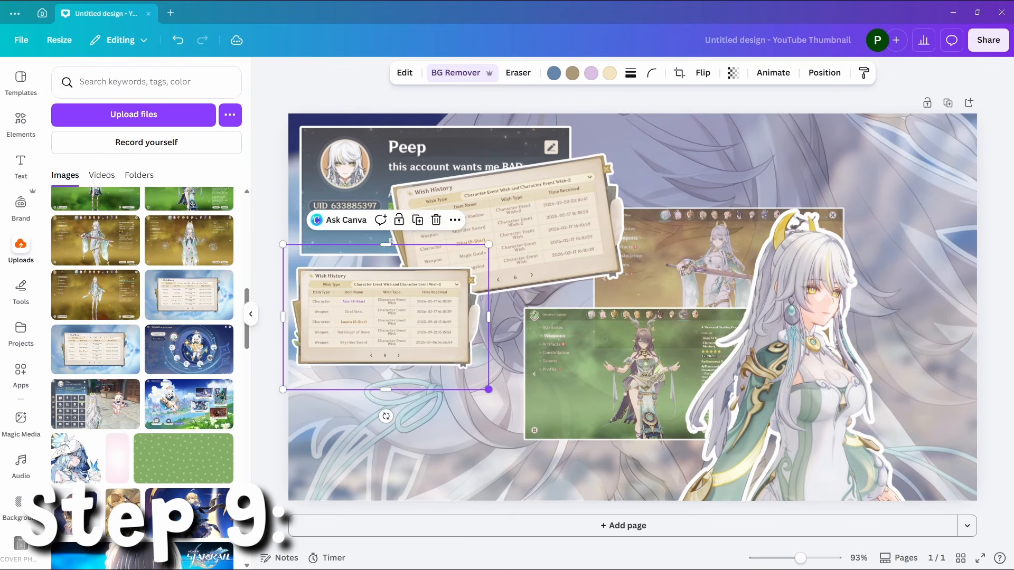
pyautogui.press('Escape')
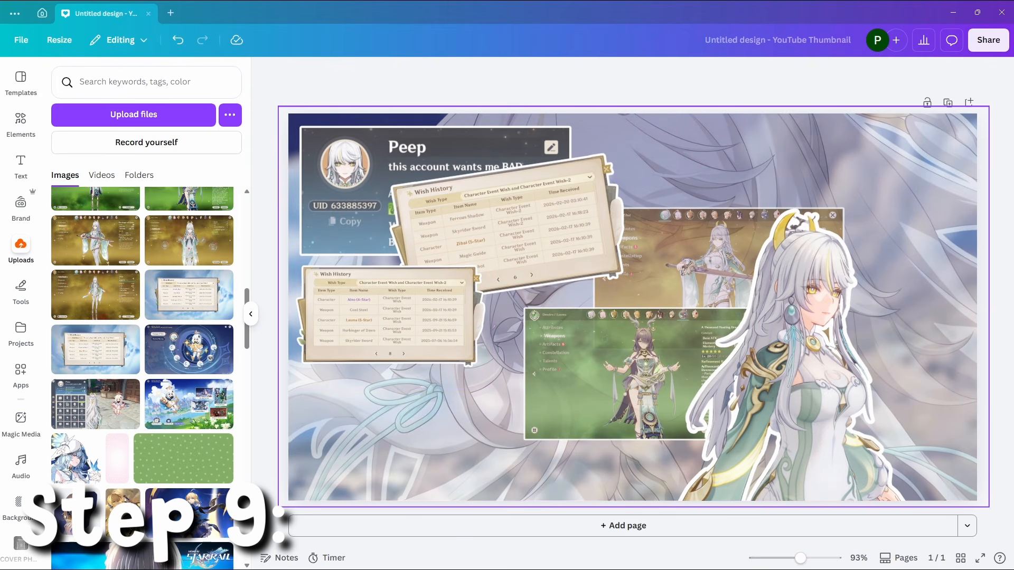
pyautogui.scroll(4, 143, 370)
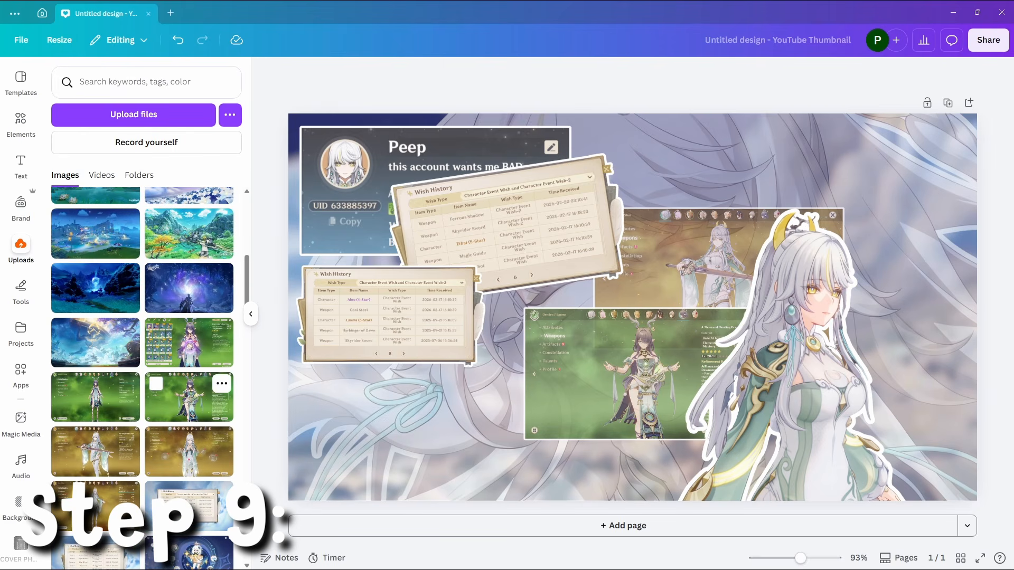
pyautogui.click(189, 401)
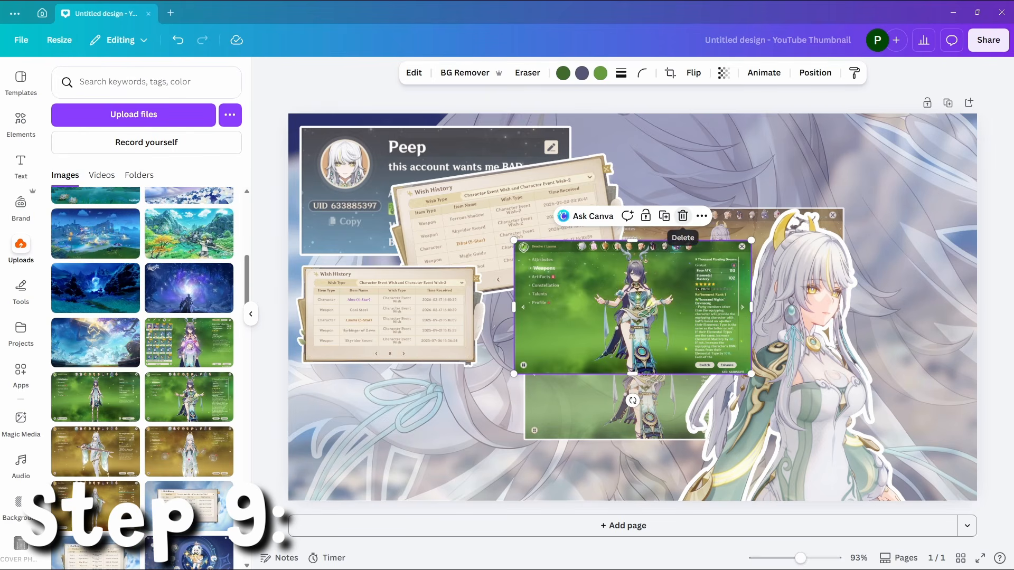
pyautogui.click(683, 215)
# Add the uploaded image of the antlered character with flowing dark-blue hair and apply the Hazel filter at reduced intensity
pyautogui.scroll(-10, 158, 317)
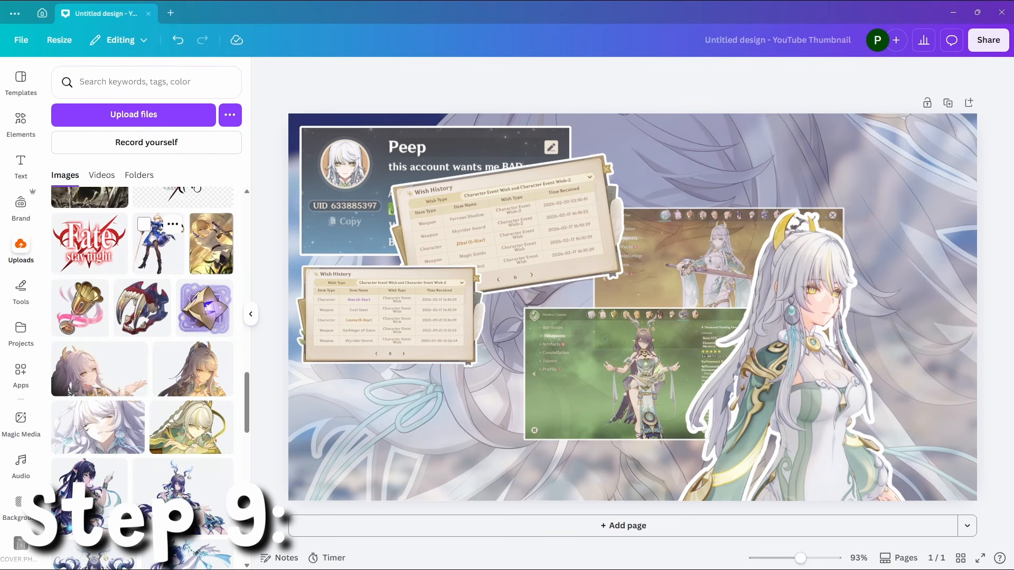
pyautogui.scroll(-3, 159, 243)
pyautogui.scroll(-1, 132, 412)
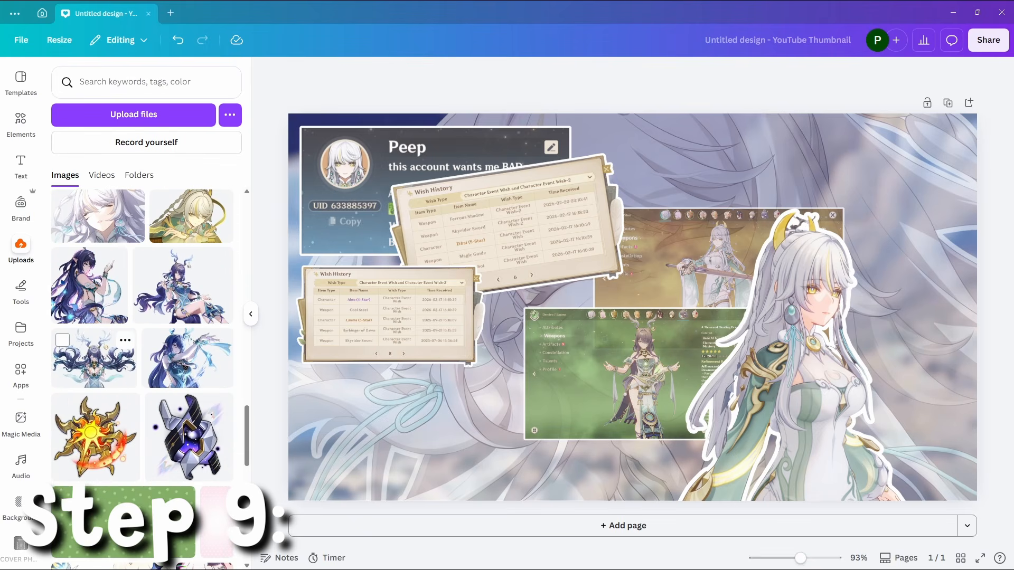
pyautogui.click(94, 362)
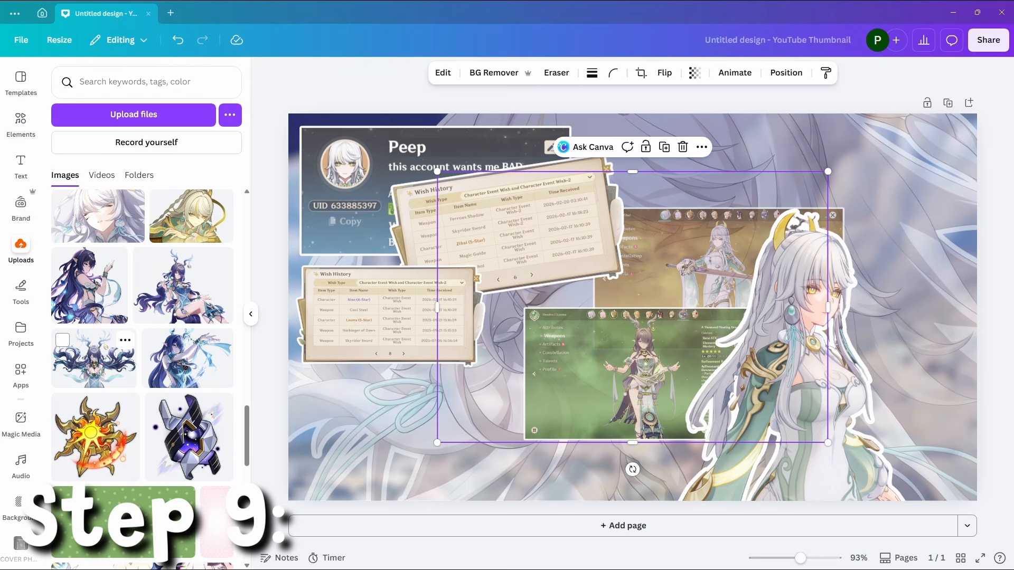
pyautogui.click(414, 72)
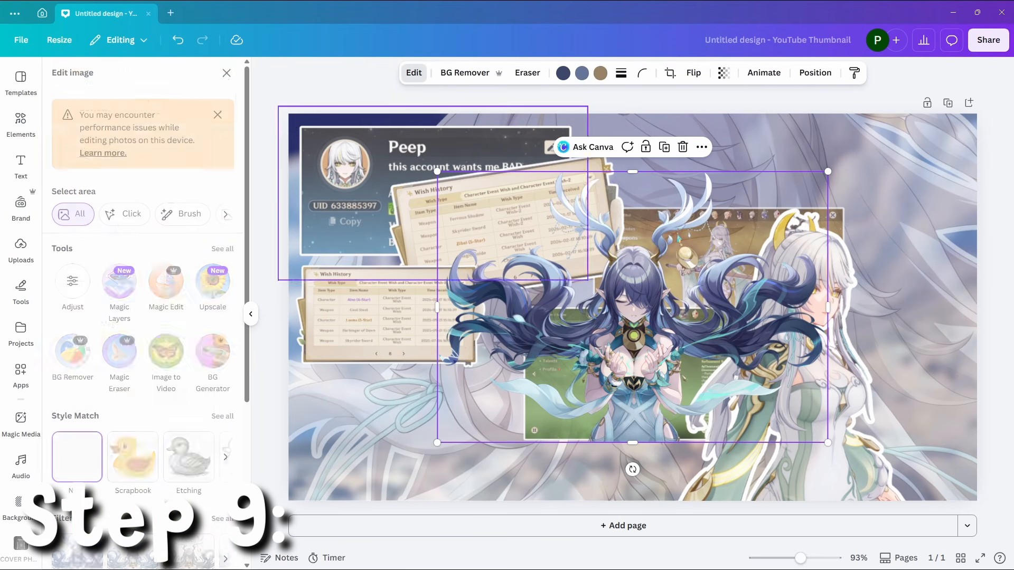
pyautogui.click(222, 465)
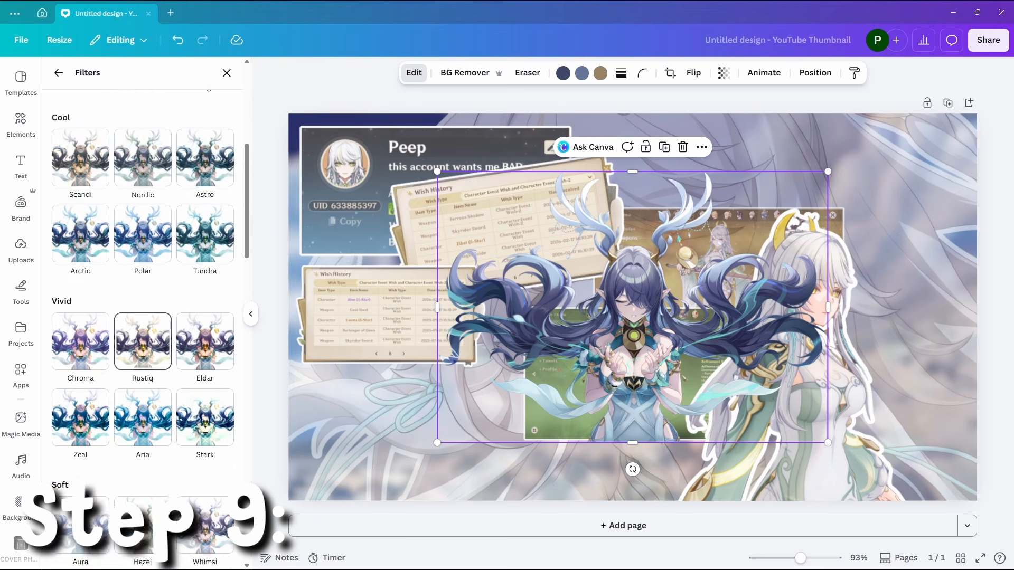
pyautogui.scroll(-5, 143, 317)
pyautogui.click(143, 290)
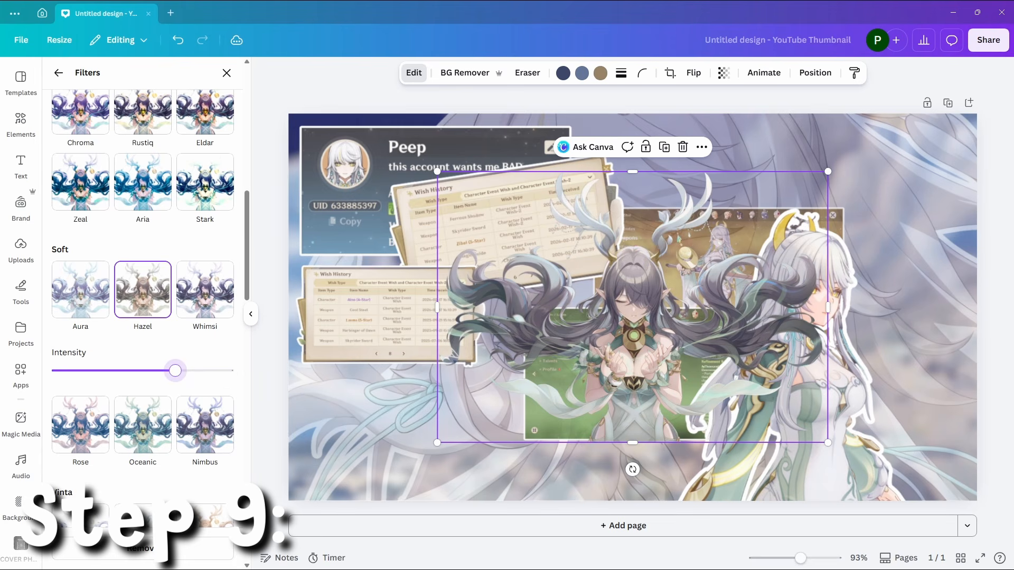
pyautogui.press('Escape')
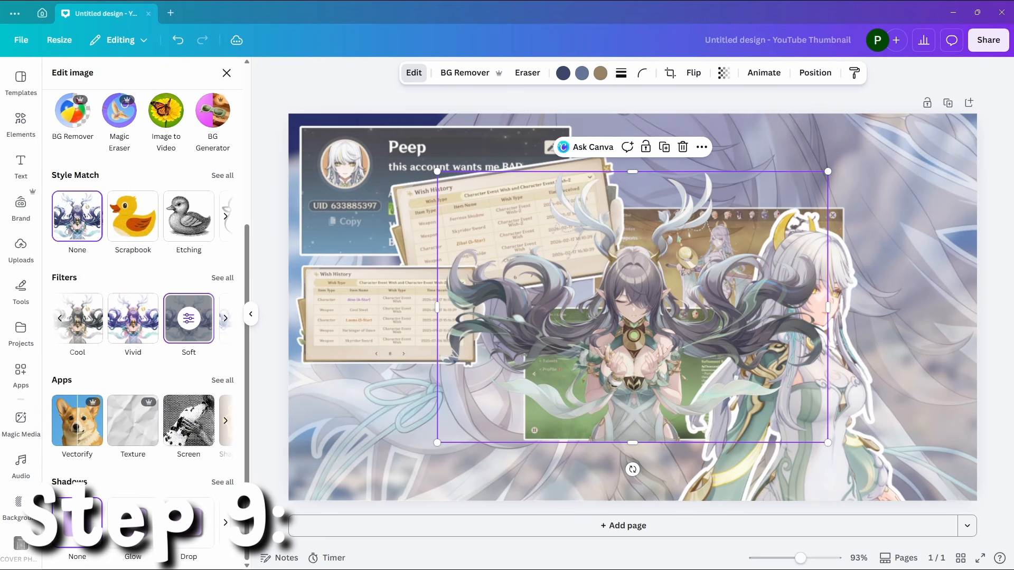
# Give the antlered character cutout a glow with blur 0, near-full intensity and color #FFFFFF
pyautogui.click(132, 523)
pyautogui.moveTo(81, 168); pyautogui.dragTo(57, 168)
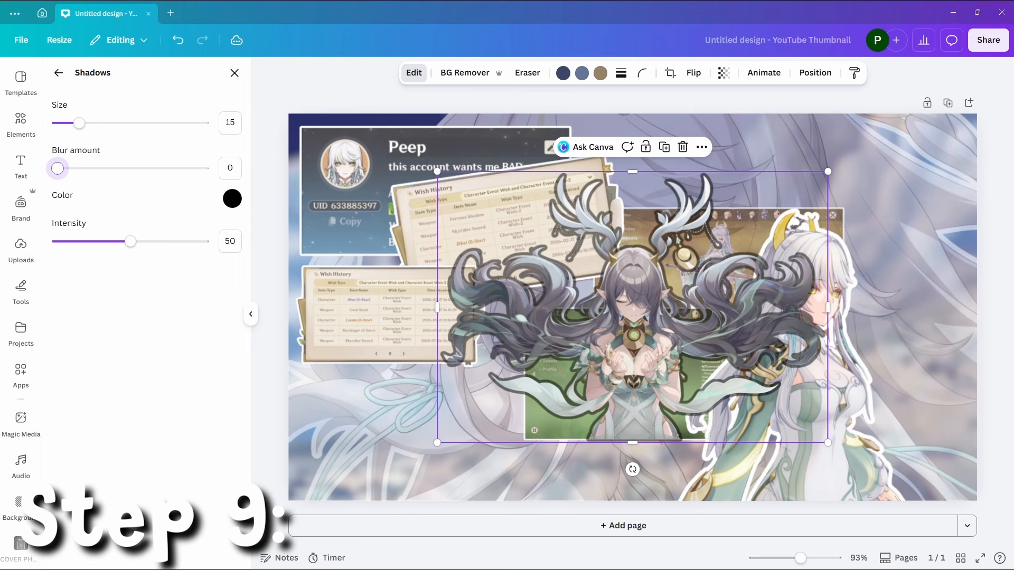
pyautogui.moveTo(129, 241); pyautogui.dragTo(203, 242)
pyautogui.click(232, 198)
pyautogui.write('#FFFFFF')
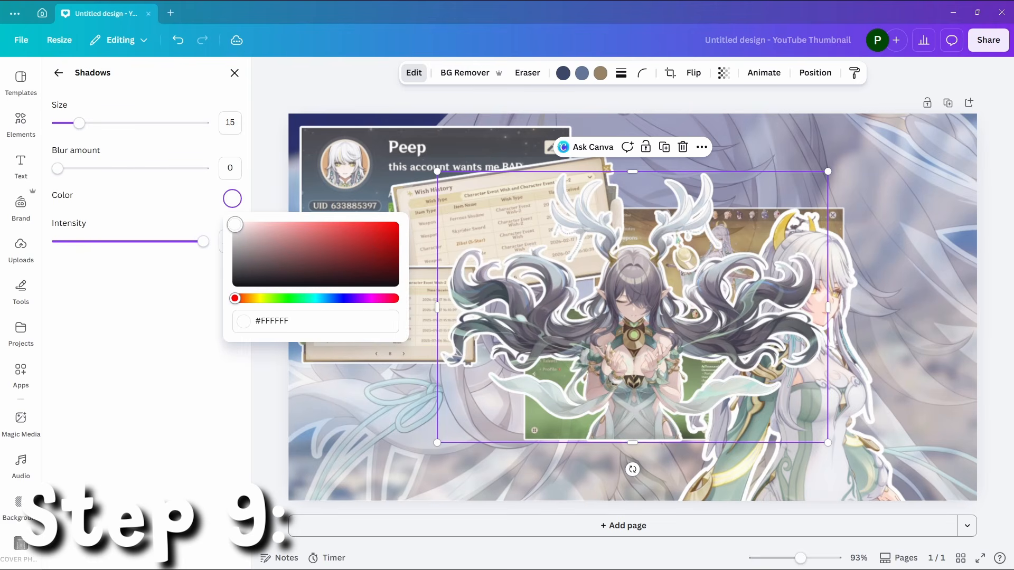
# Move the antlered character to the canvas's lower-left area, overlapping the Wish History cutouts, and scale it down slightly
pyautogui.click(20, 249)
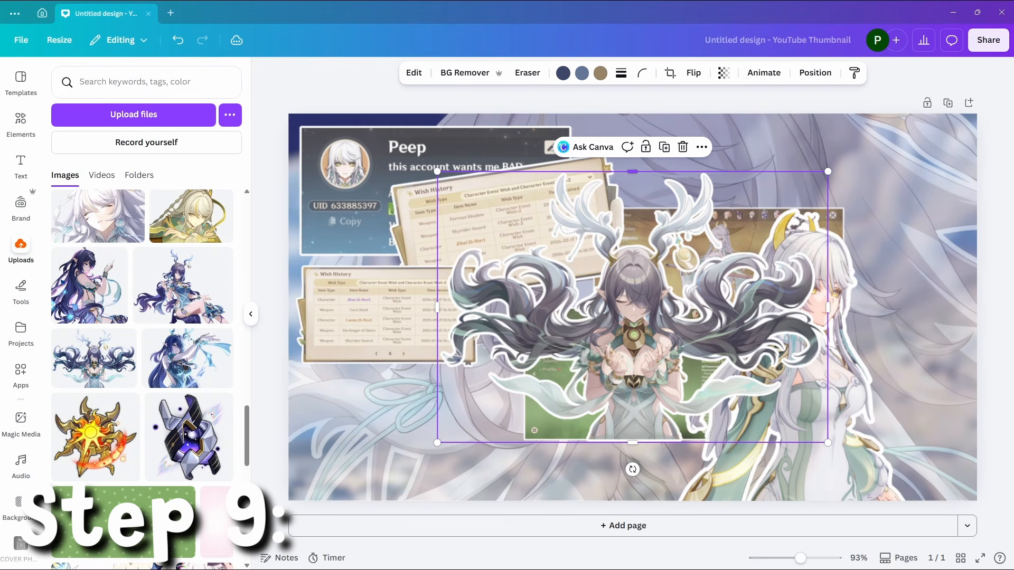
pyautogui.moveTo(632, 307); pyautogui.dragTo(494, 373)
pyautogui.press('Escape')
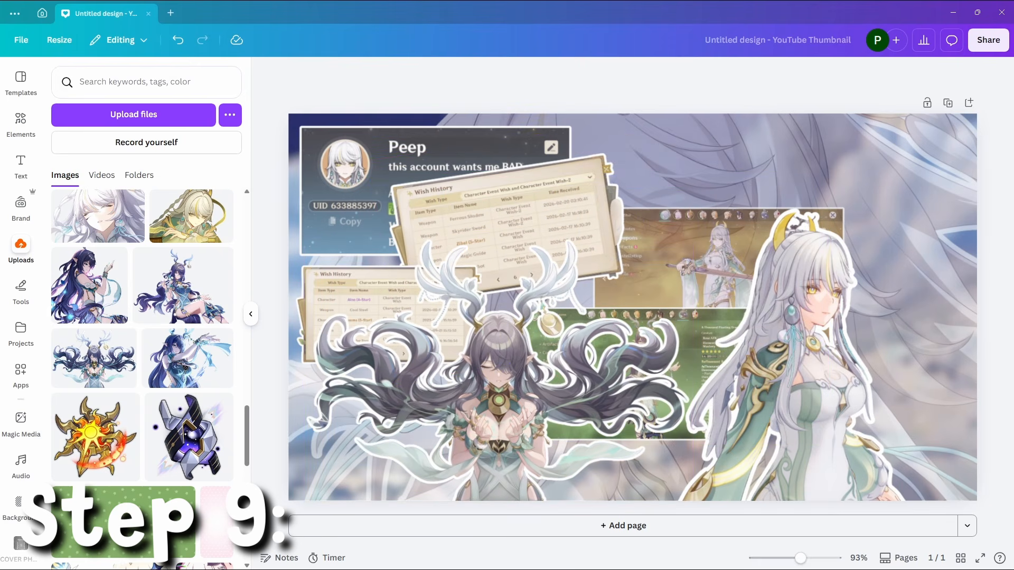
pyautogui.click(494, 373)
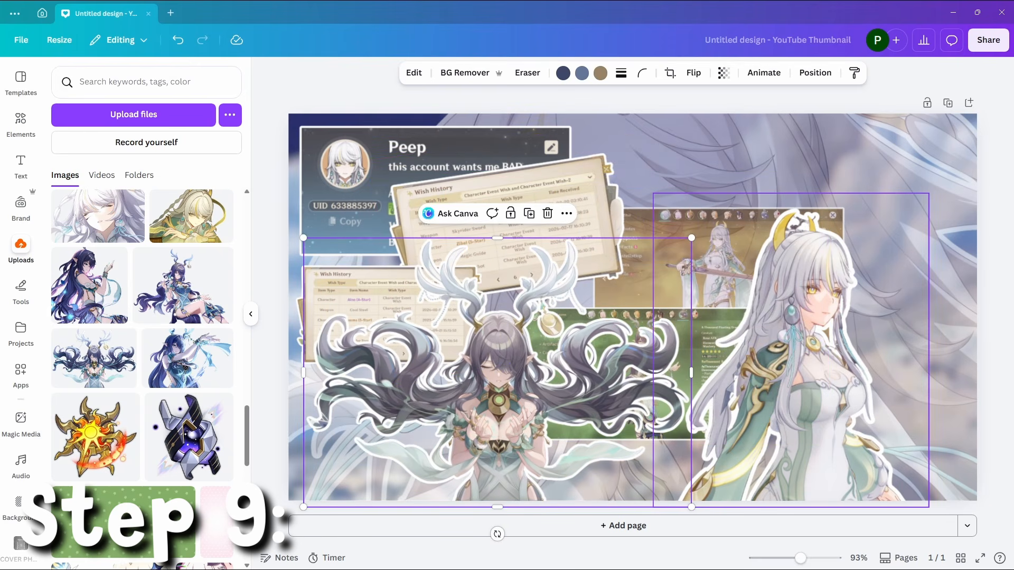
pyautogui.press('Escape')
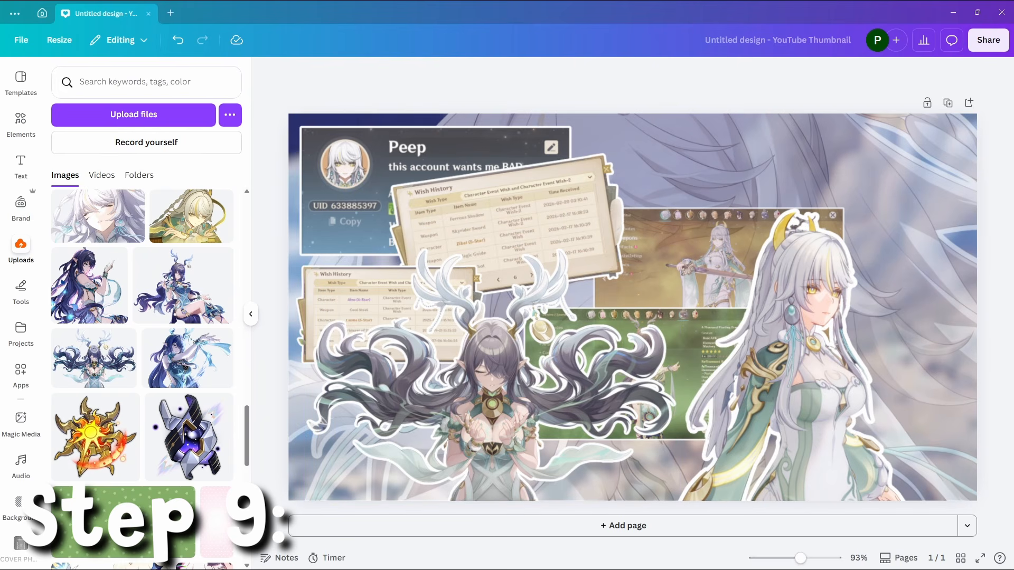
# Set the transparency of the profile card to 71
pyautogui.click(433, 192)
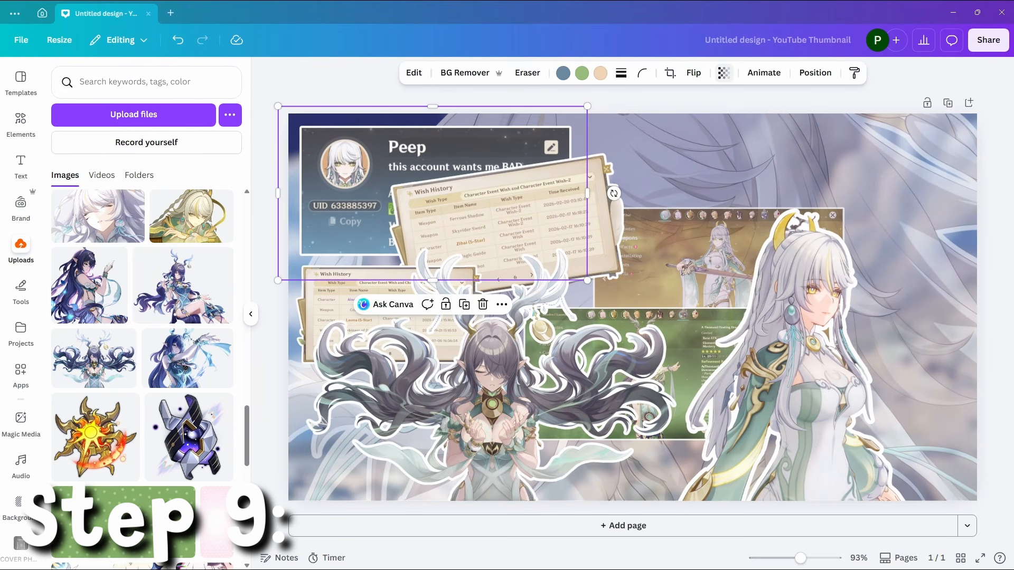
pyautogui.click(724, 73)
pyautogui.moveTo(757, 121); pyautogui.dragTo(726, 121)
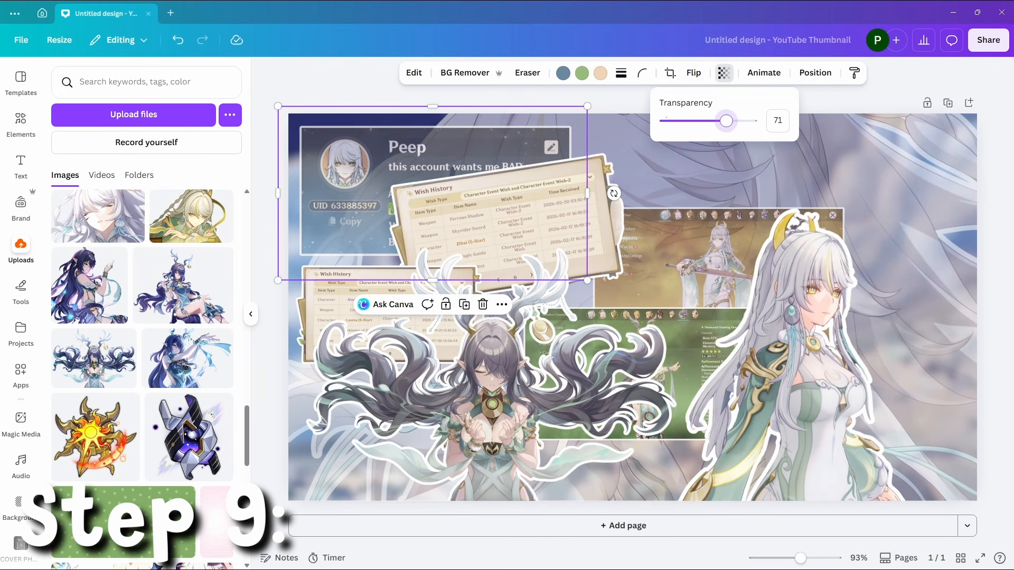
pyautogui.press('Escape')
pyautogui.press('Escape')
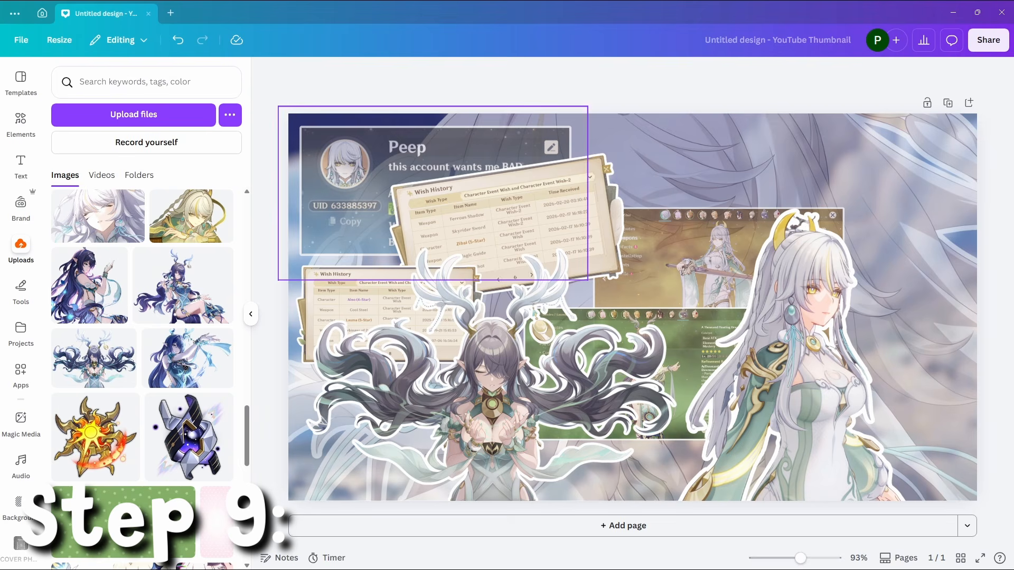
# Move the profile card to the canvas's upper-right corner, shrink it and tilt it slightly clockwise
pyautogui.click(433, 193)
pyautogui.moveTo(433, 193); pyautogui.dragTo(825, 194)
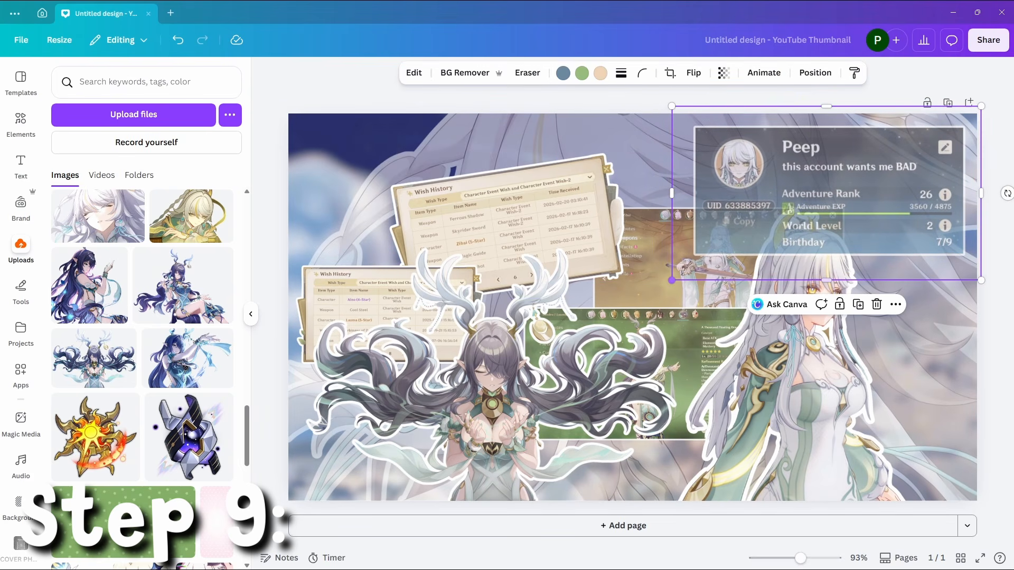
pyautogui.moveTo(672, 280); pyautogui.dragTo(723, 251)
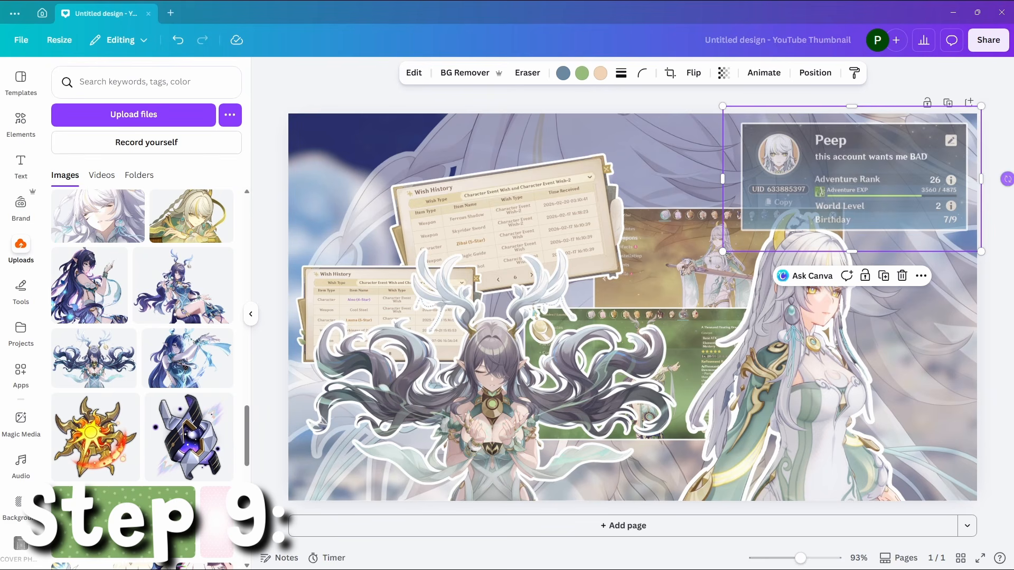
pyautogui.moveTo(1008, 179); pyautogui.dragTo(1007, 188)
# Send the profile card backward behind the white-haired character, undoing the last layer shift that puts it behind the background art
pyautogui.rightClick(729, 177)
pyautogui.moveTo(792, 292)
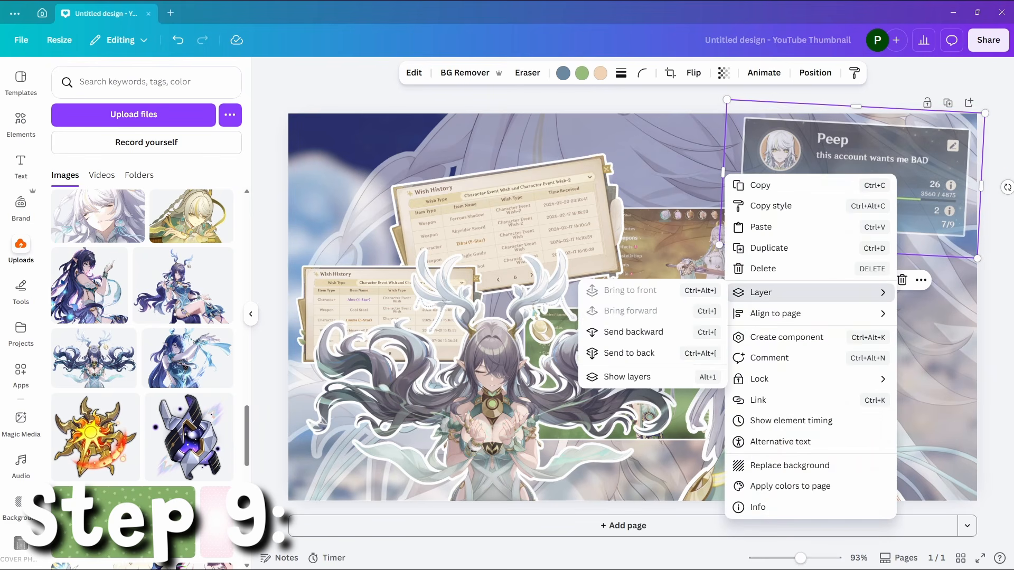
pyautogui.click(633, 332)
pyautogui.click(633, 331)
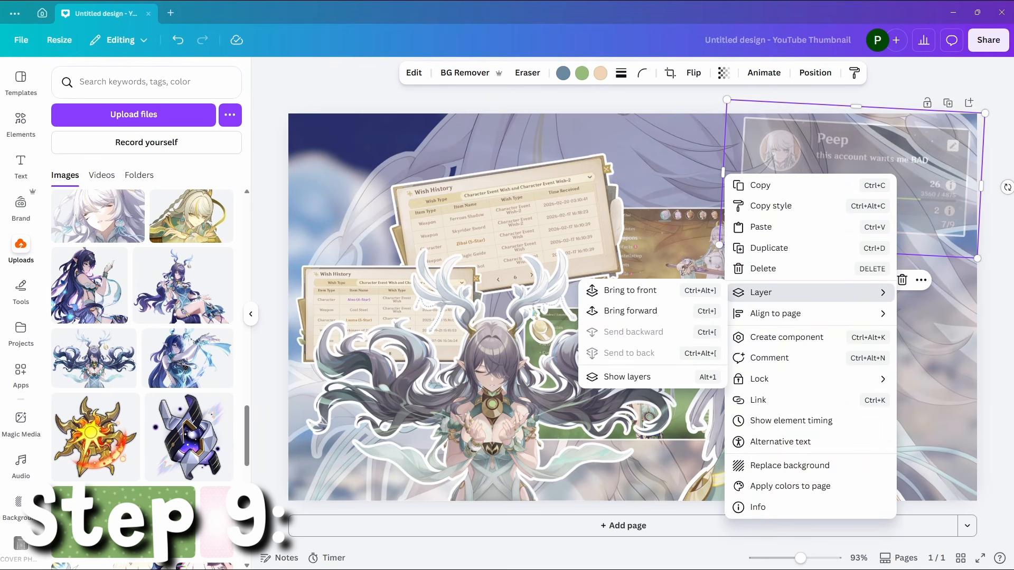
pyautogui.press('Escape')
pyautogui.press('Escape')
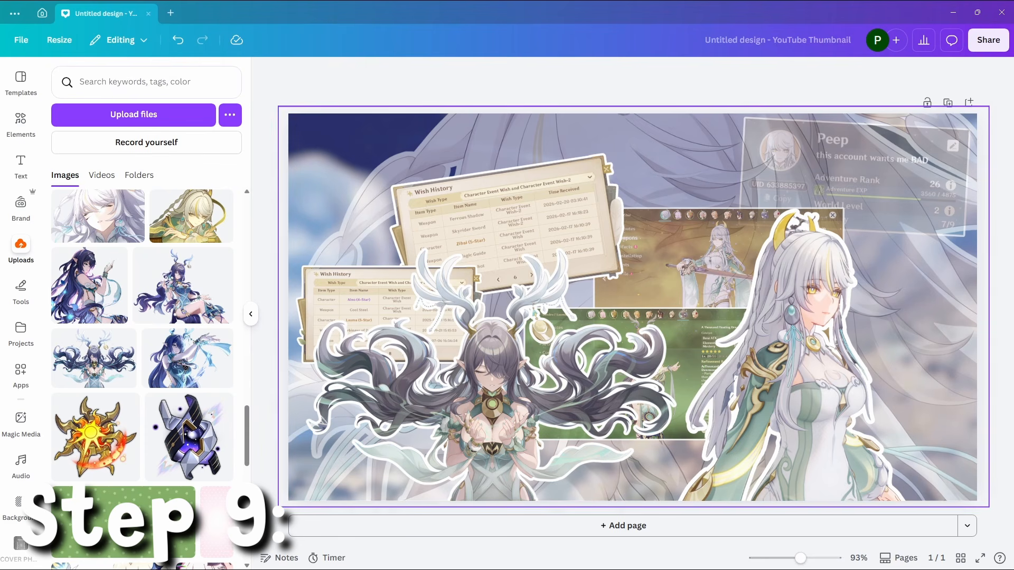
pyautogui.click(178, 39)
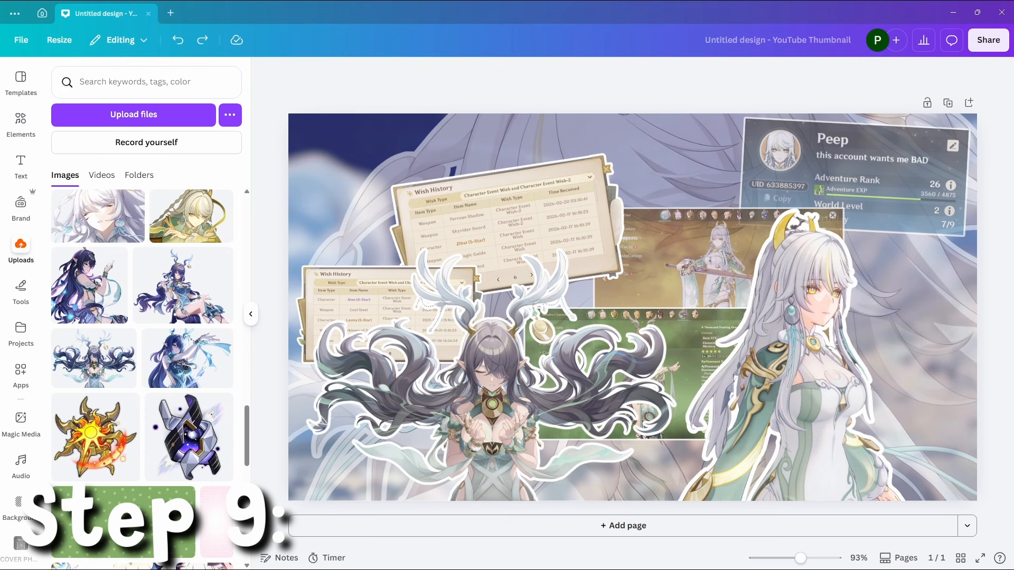
# Open the Resident Evil 2 thumbnail design in a new tab and lock all of its elements
pyautogui.click(170, 12)
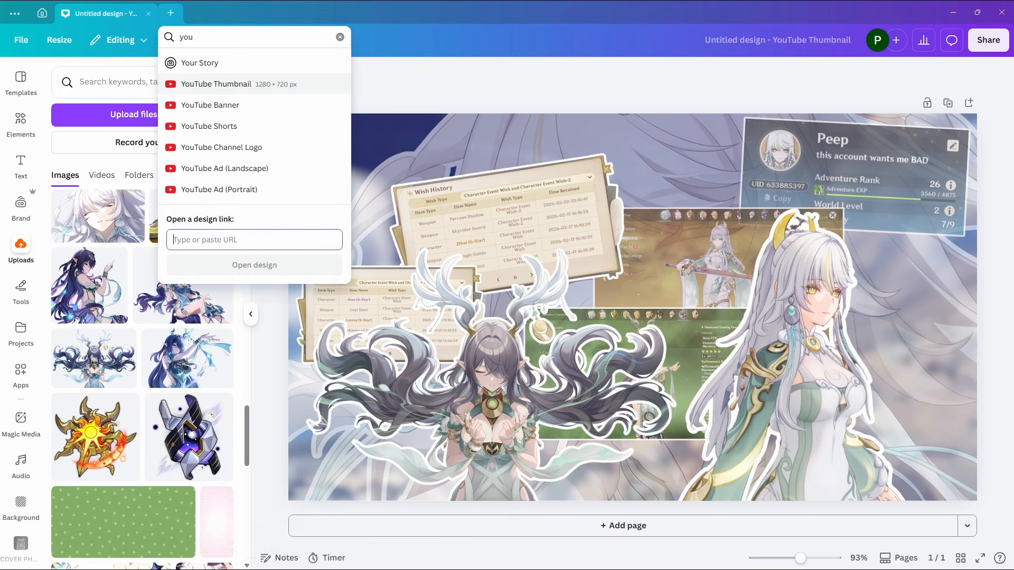
pyautogui.click(211, 82)
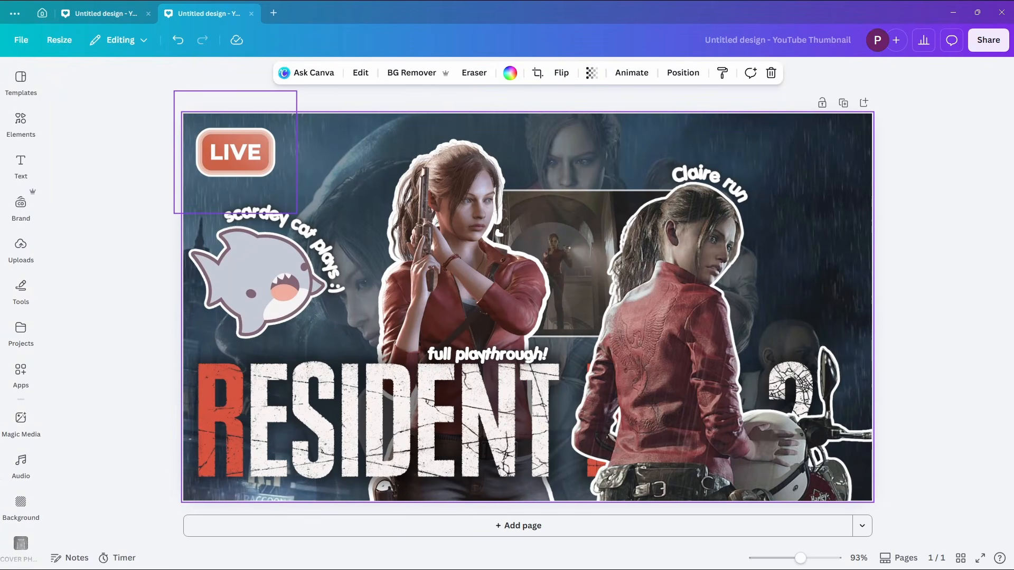
pyautogui.click(327, 158)
pyautogui.moveTo(141, 90); pyautogui.dragTo(845, 506)
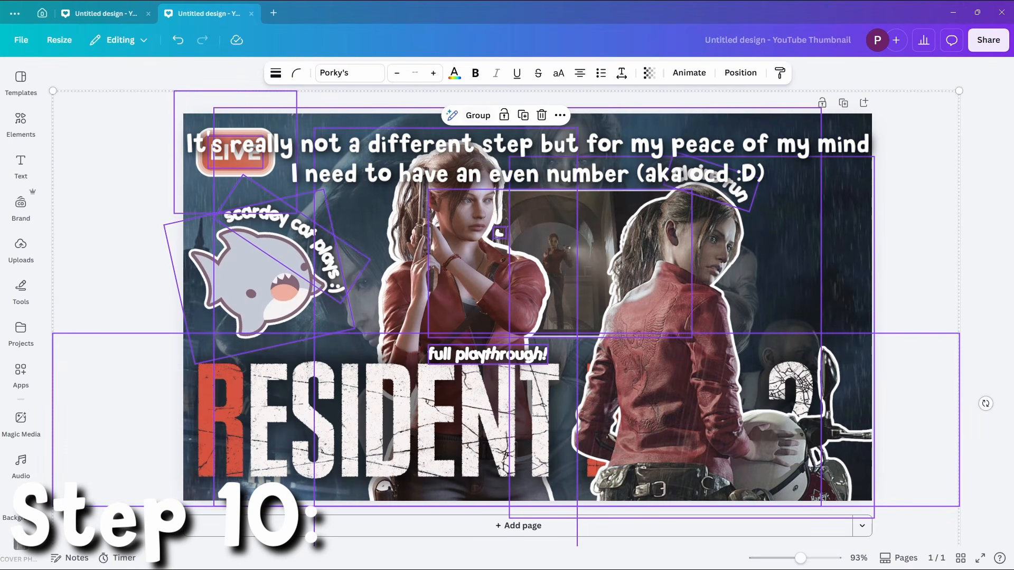
pyautogui.hotkey('alt', 'shift', 'l')
pyautogui.click(475, 97)
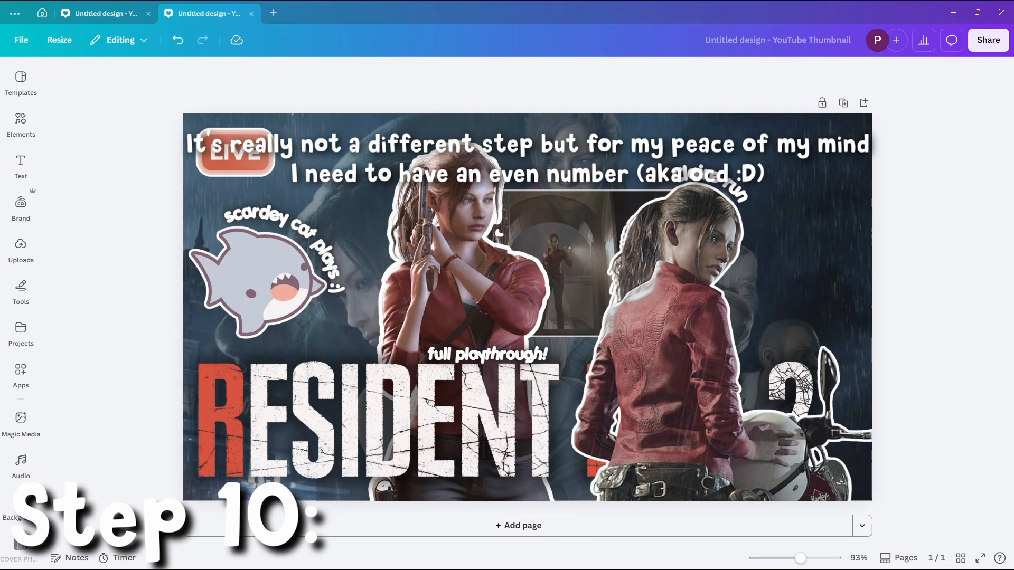
# Unlock the LIVE badge, the white LIVE lettering beneath it and the shark sticker in the design's layer list
pyautogui.click(232, 148)
pyautogui.rightClick(232, 148)
pyautogui.click(449, 285)
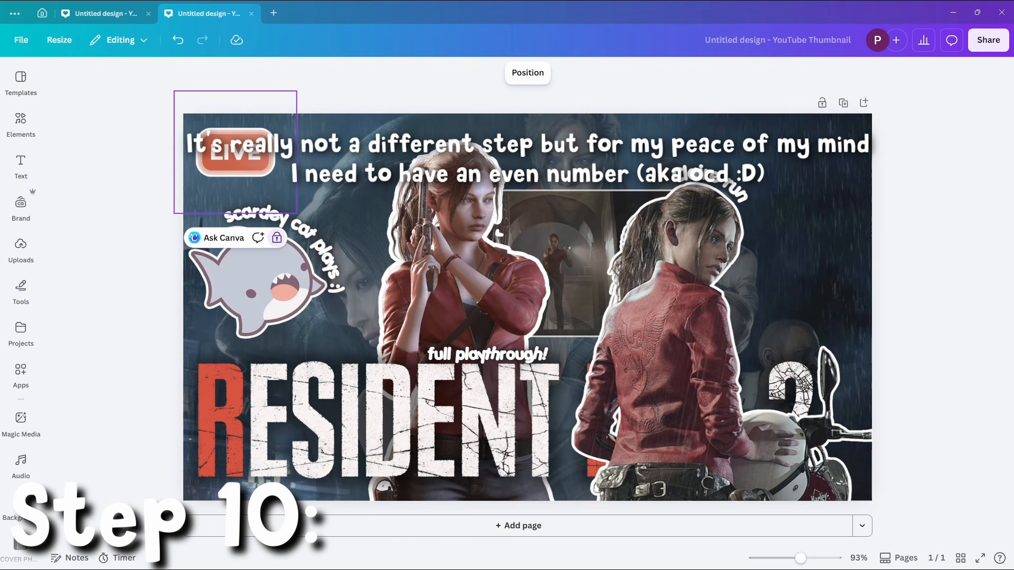
pyautogui.click(527, 72)
pyautogui.scroll(-3, 142, 291)
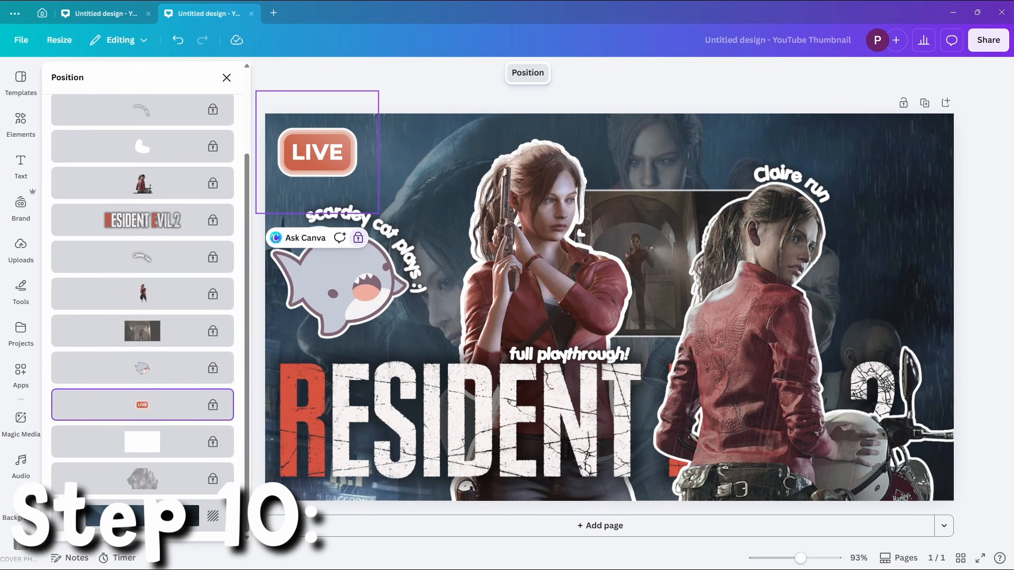
pyautogui.rightClick(164, 412)
pyautogui.click(211, 445)
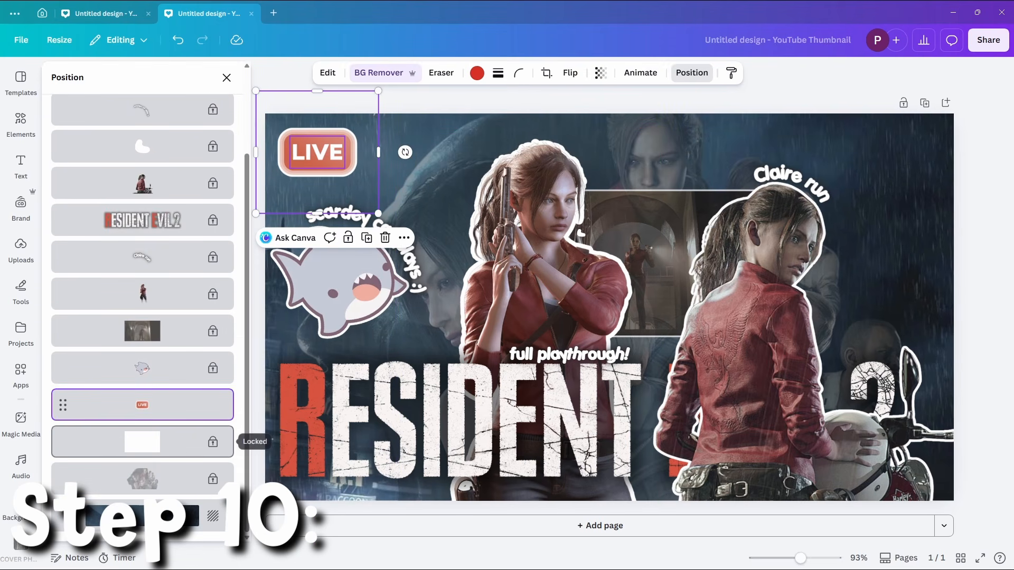
pyautogui.rightClick(148, 446)
pyautogui.click(174, 478)
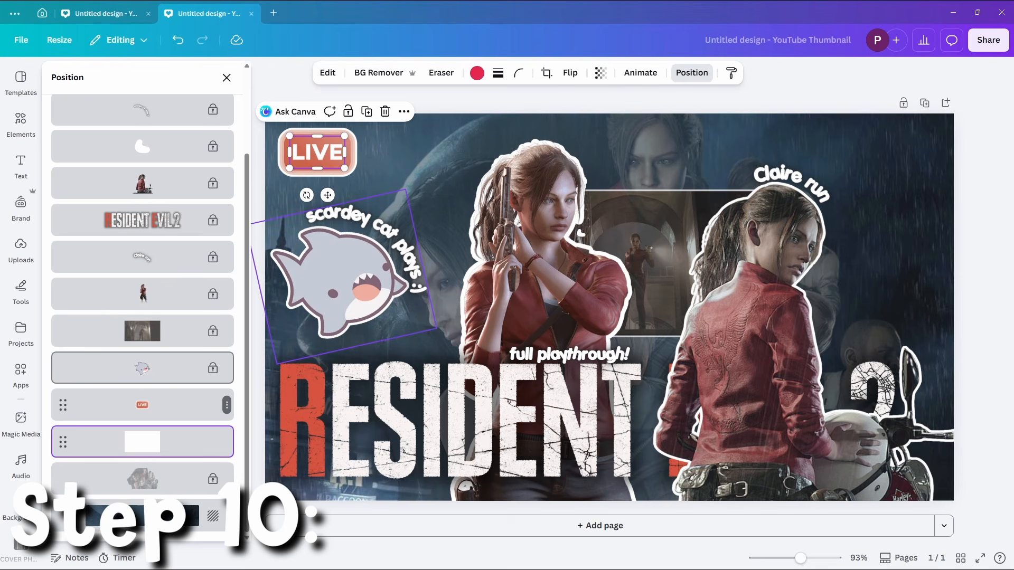
pyautogui.rightClick(167, 368)
pyautogui.click(211, 400)
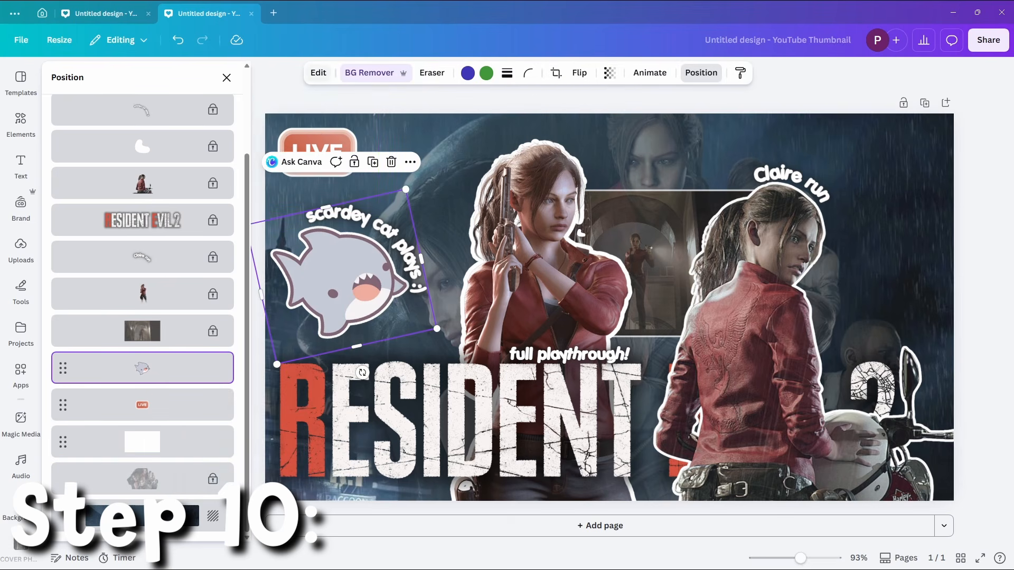
# Copy the LIVE badge and shark sticker together and paste them into the game thumbnail in the first design tab
pyautogui.click(227, 77)
pyautogui.moveTo(167, 104); pyautogui.dragTo(310, 307)
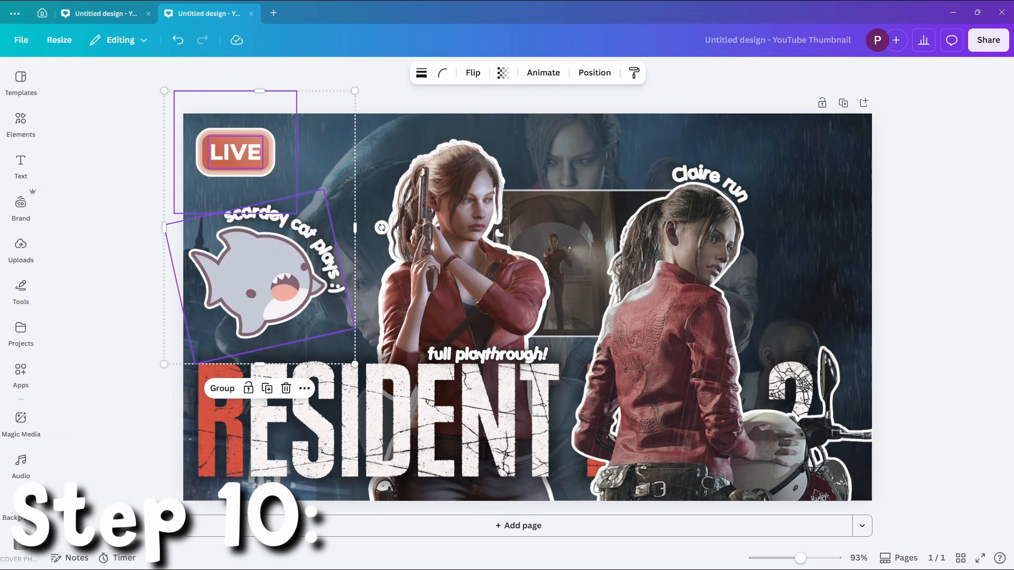
pyautogui.rightClick(309, 263)
pyautogui.click(341, 273)
pyautogui.click(101, 13)
pyautogui.rightClick(494, 221)
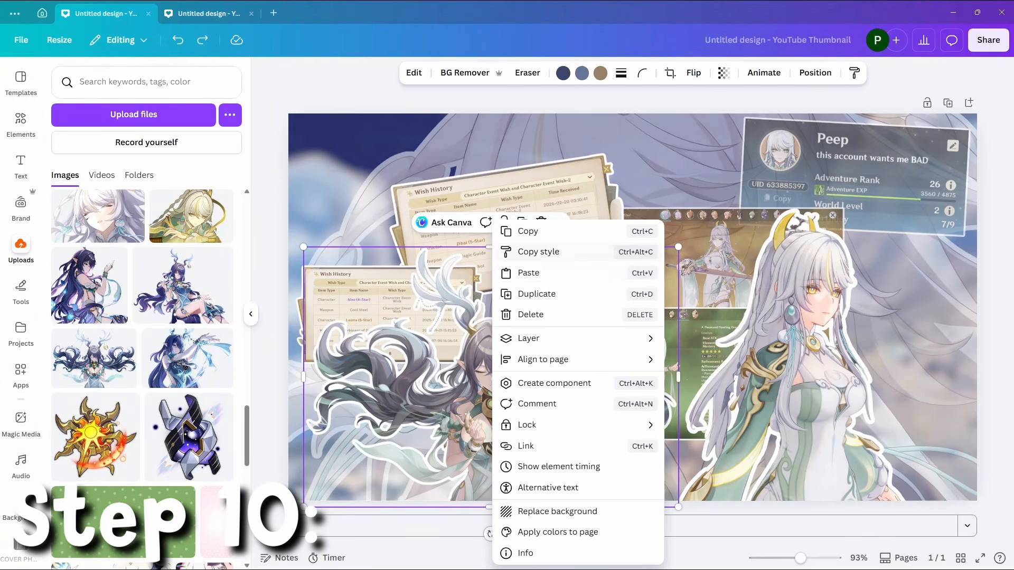
pyautogui.click(528, 272)
pyautogui.press('Escape')
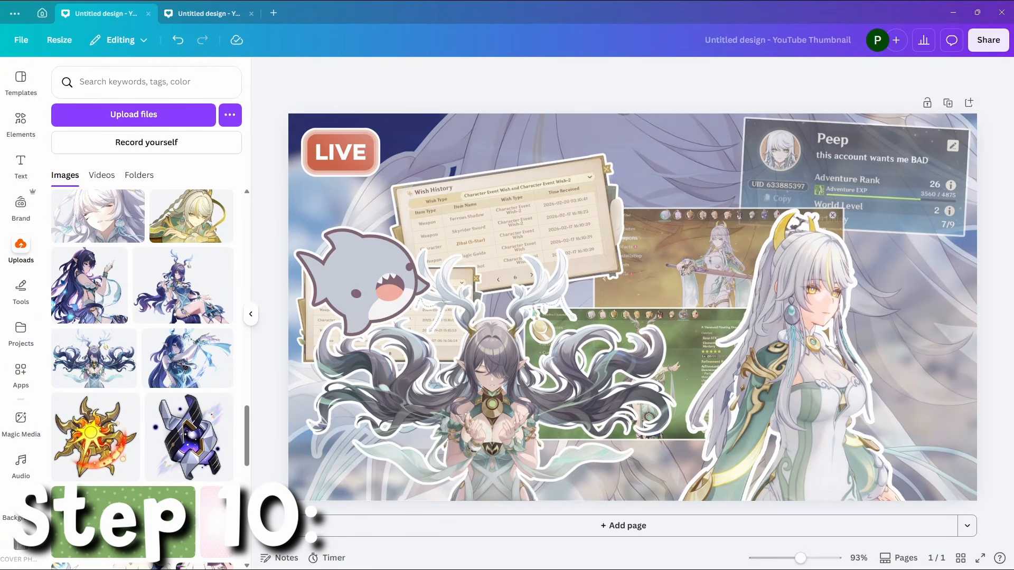
# Place the shark sticker between the tilted Wish History cutout and the profile card, and enlarge the LIVE badge slightly
pyautogui.click(364, 285)
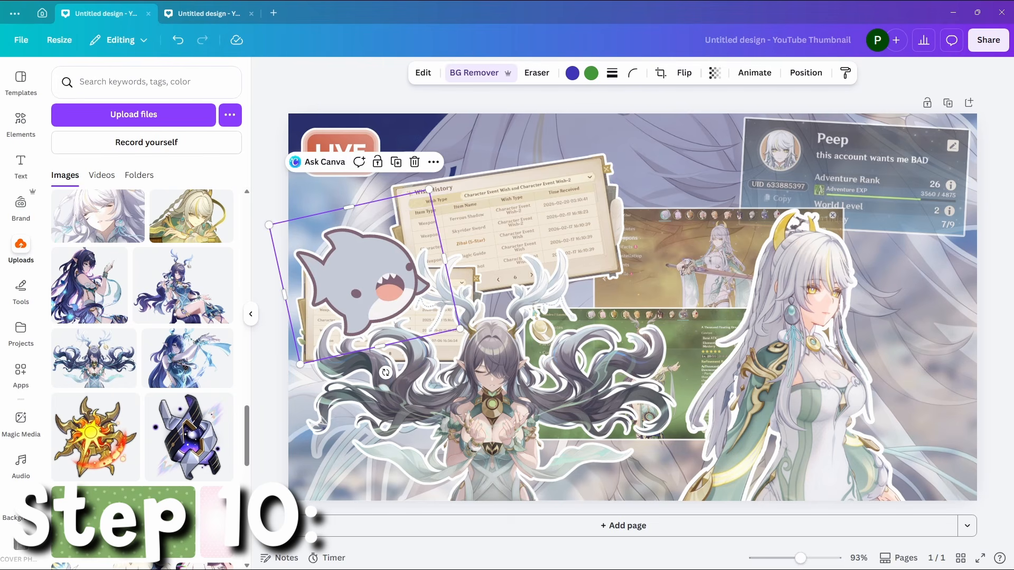
pyautogui.moveTo(365, 285); pyautogui.dragTo(749, 364)
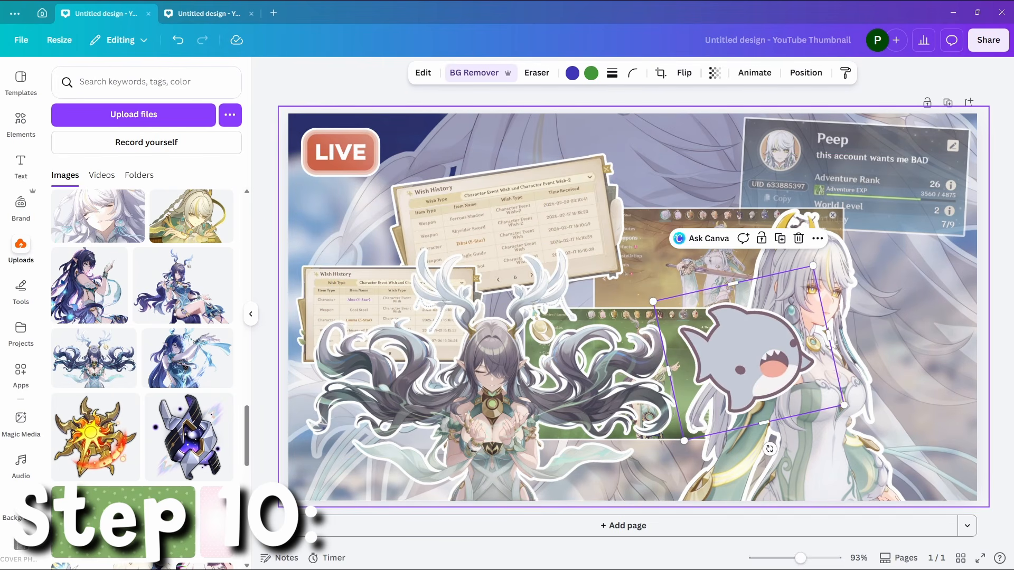
pyautogui.click(399, 213)
pyautogui.moveTo(401, 214); pyautogui.dragTo(422, 230)
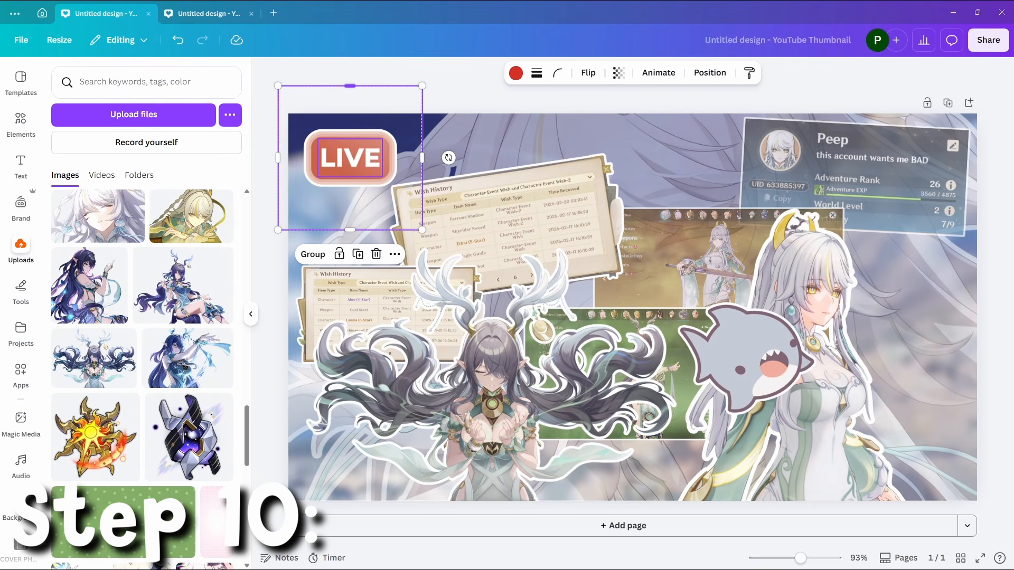
pyautogui.press('Escape')
pyautogui.moveTo(739, 365); pyautogui.dragTo(665, 217)
pyautogui.press('Escape')
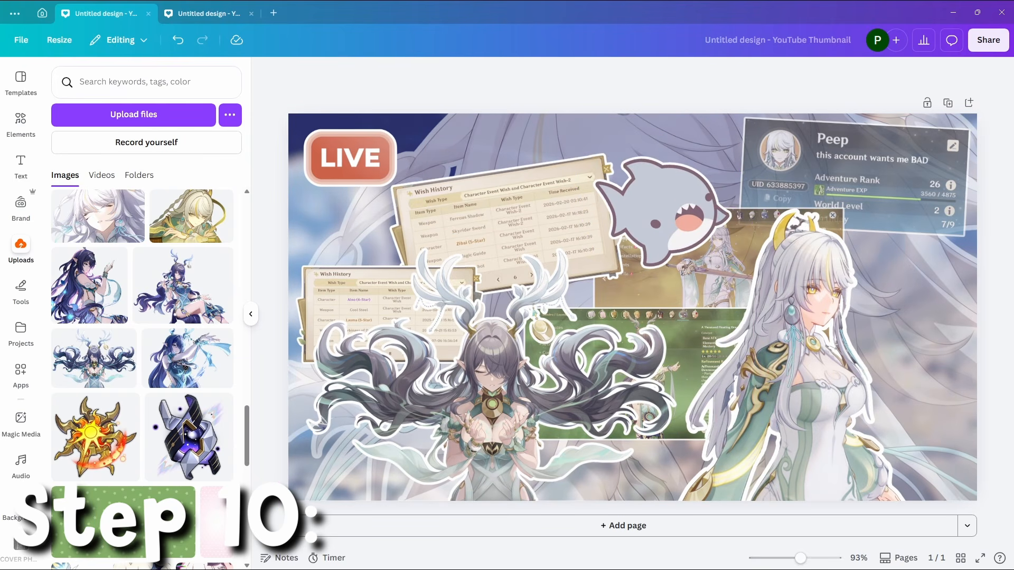
# Scale the antlered character down to about 626 by 435 and reposition it near the canvas's lower-left corner
pyautogui.click(491, 370)
pyautogui.moveTo(309, 249); pyautogui.dragTo(341, 273)
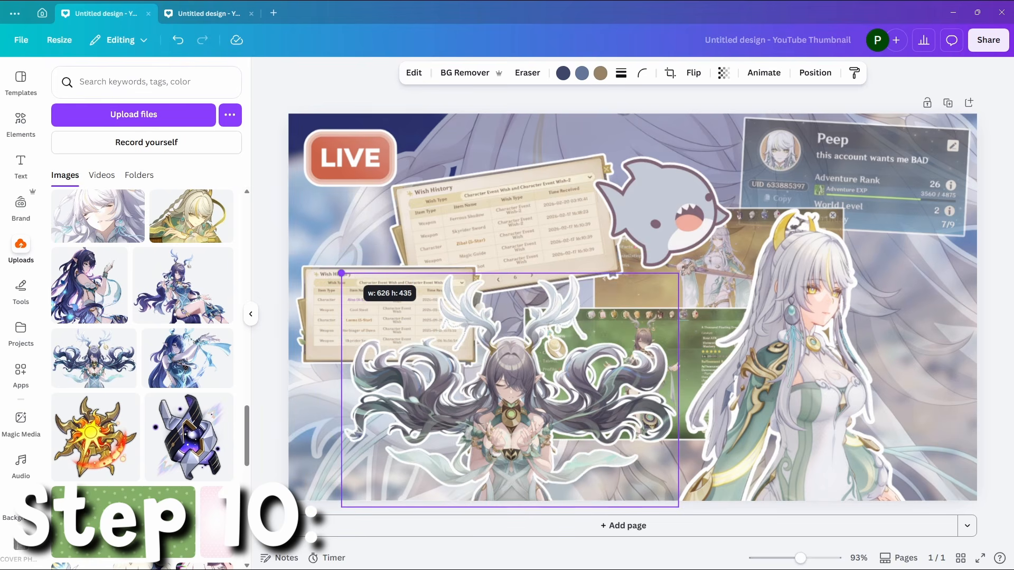
pyautogui.moveTo(509, 391); pyautogui.dragTo(475, 383)
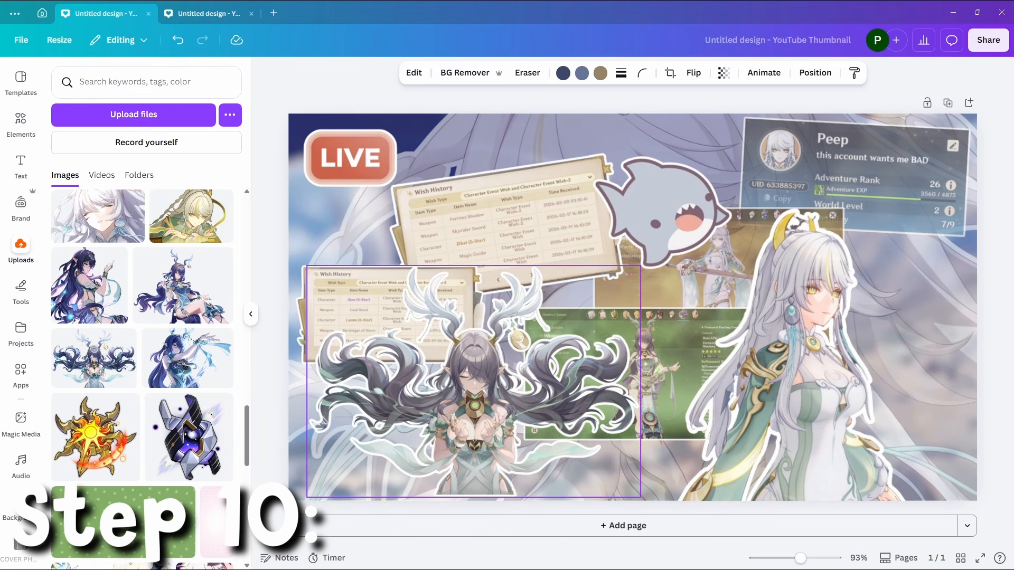
pyautogui.press('Escape')
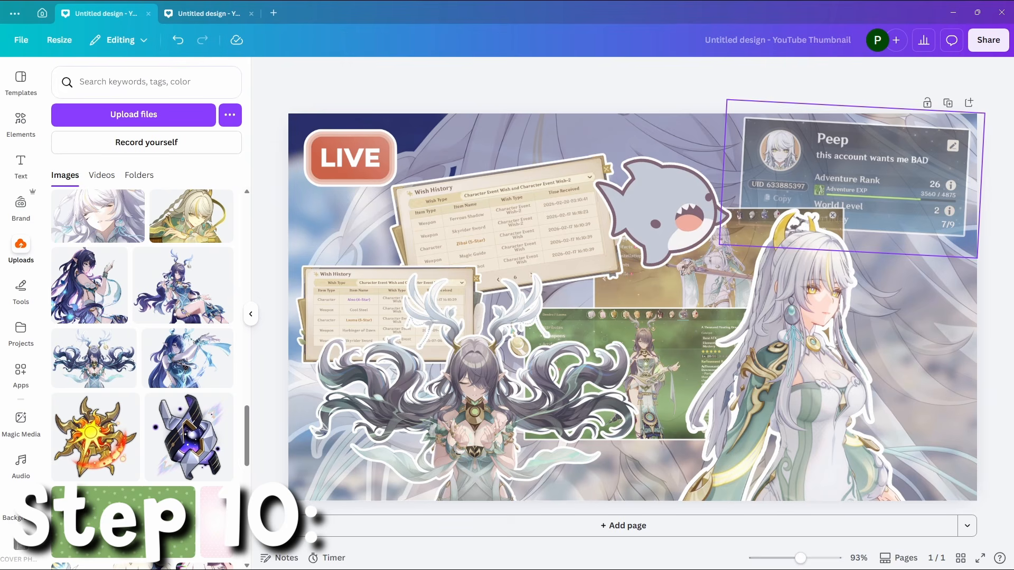
# Add a heading text to the thumbnail and set its font to Porky's
pyautogui.click(856, 180)
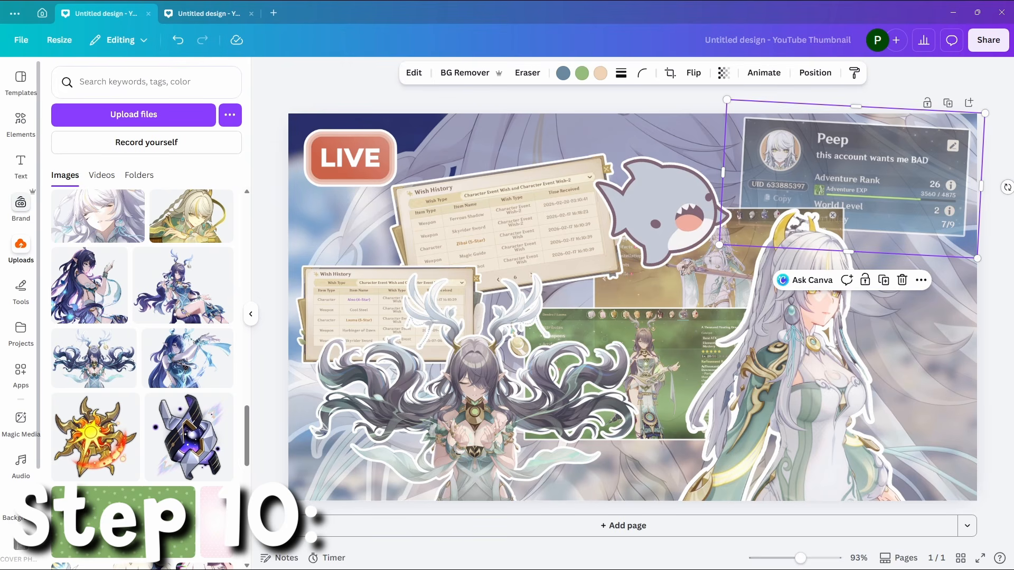
pyautogui.click(21, 120)
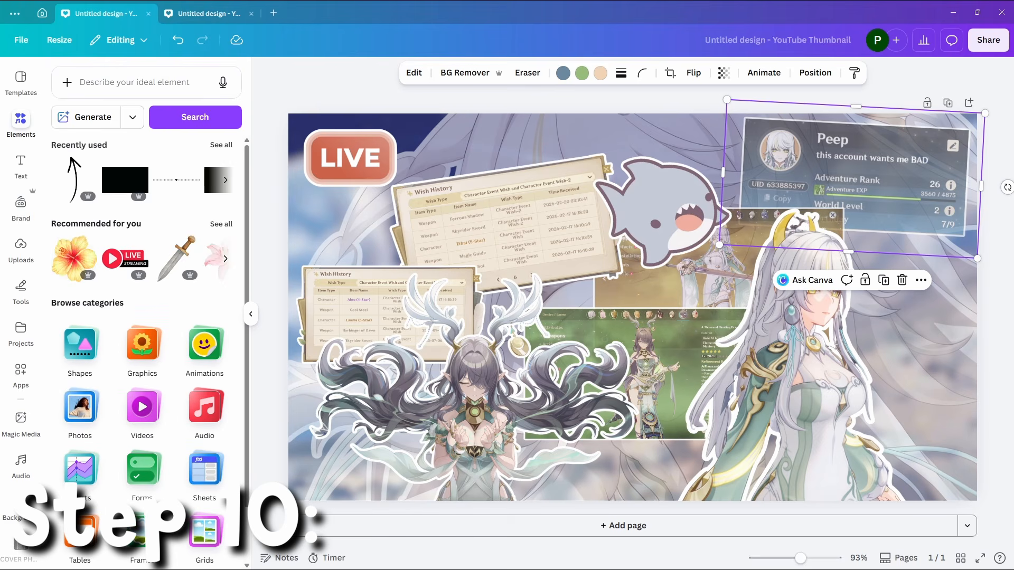
pyautogui.click(20, 164)
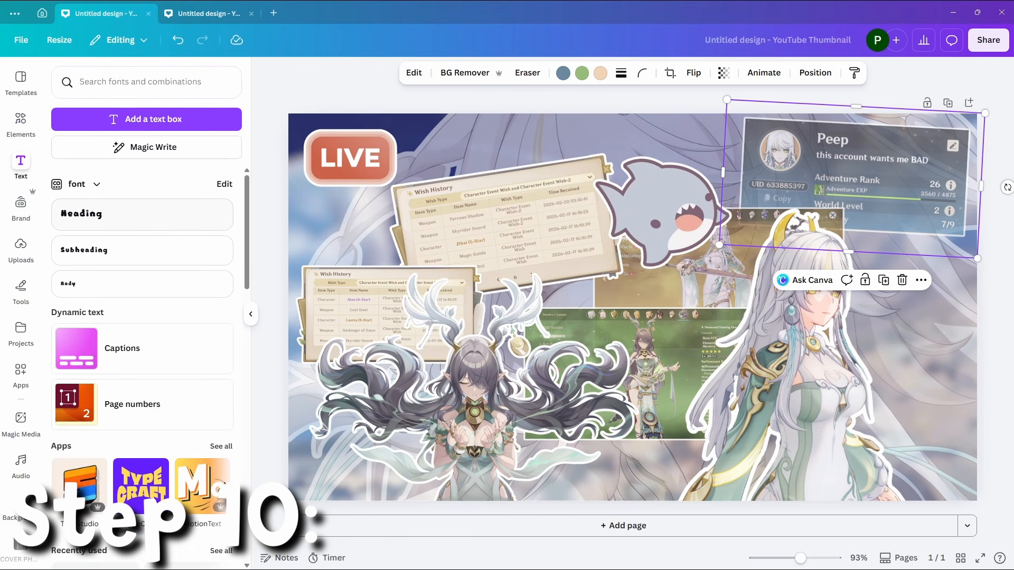
pyautogui.click(83, 184)
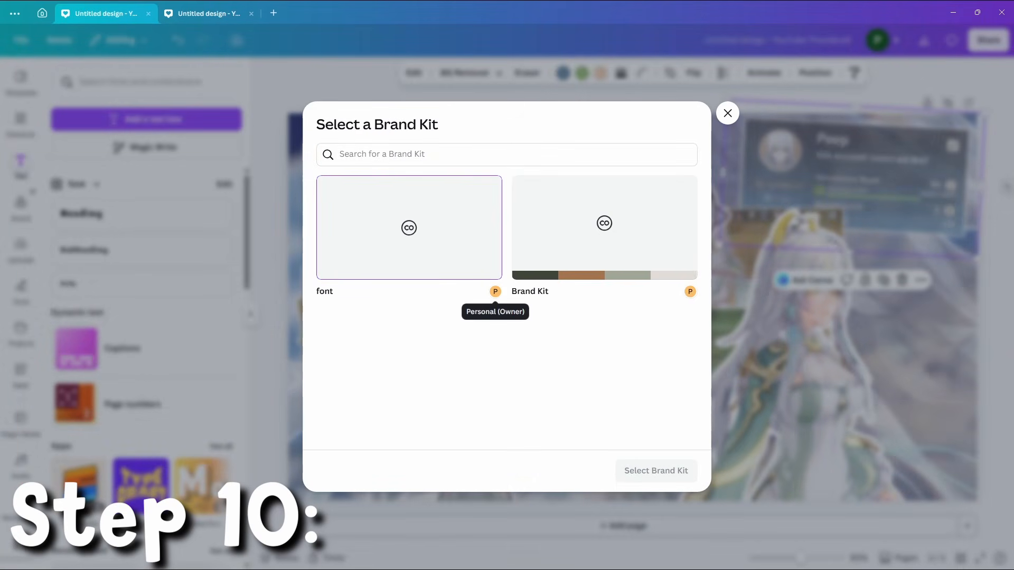
pyautogui.click(728, 113)
pyautogui.scroll(-3, 143, 317)
pyautogui.scroll(3, 142, 317)
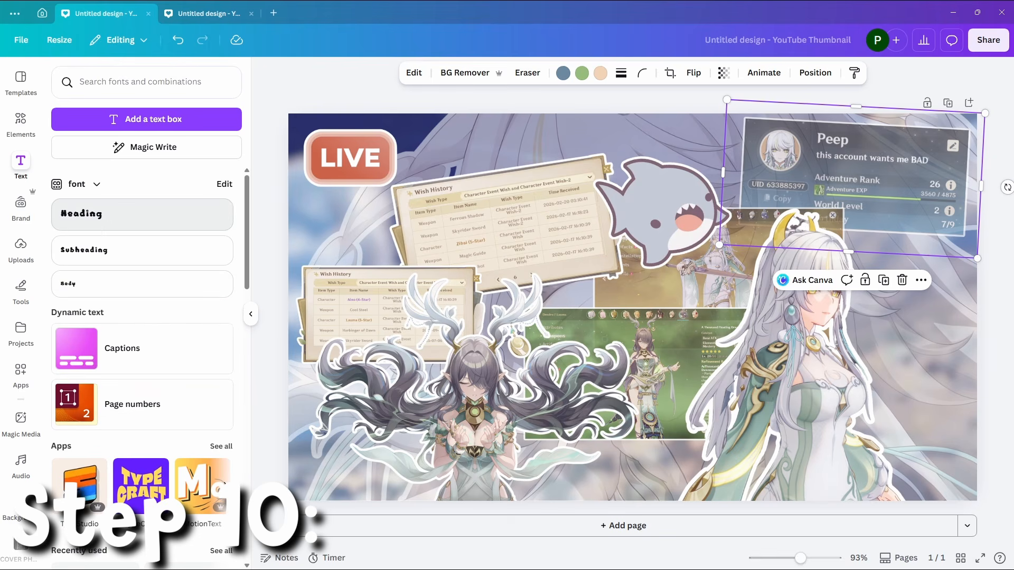
pyautogui.click(82, 213)
pyautogui.scroll(-5, 143, 332)
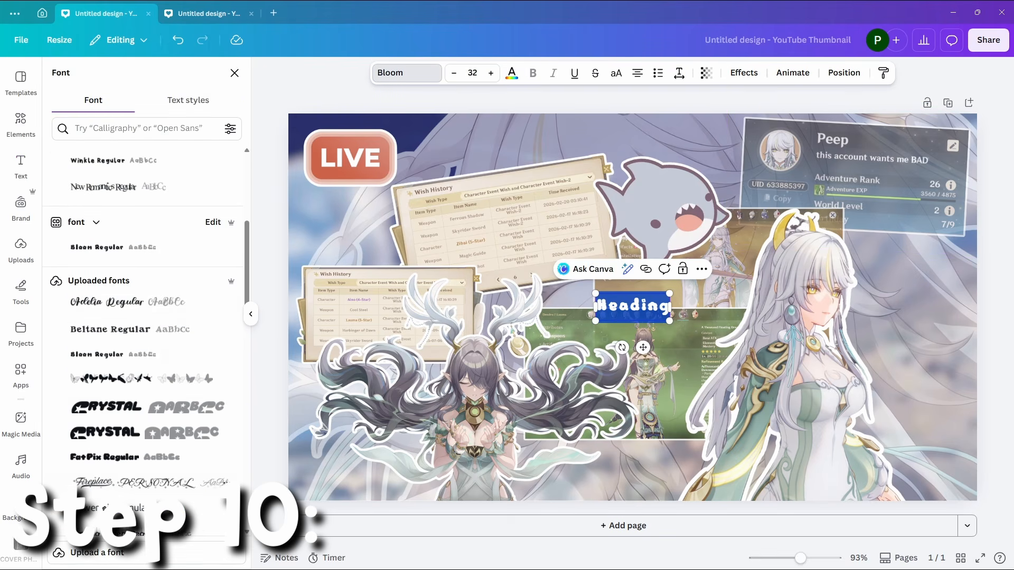
pyautogui.scroll(-1, 142, 317)
pyautogui.scroll(6, 142, 317)
pyautogui.click(89, 176)
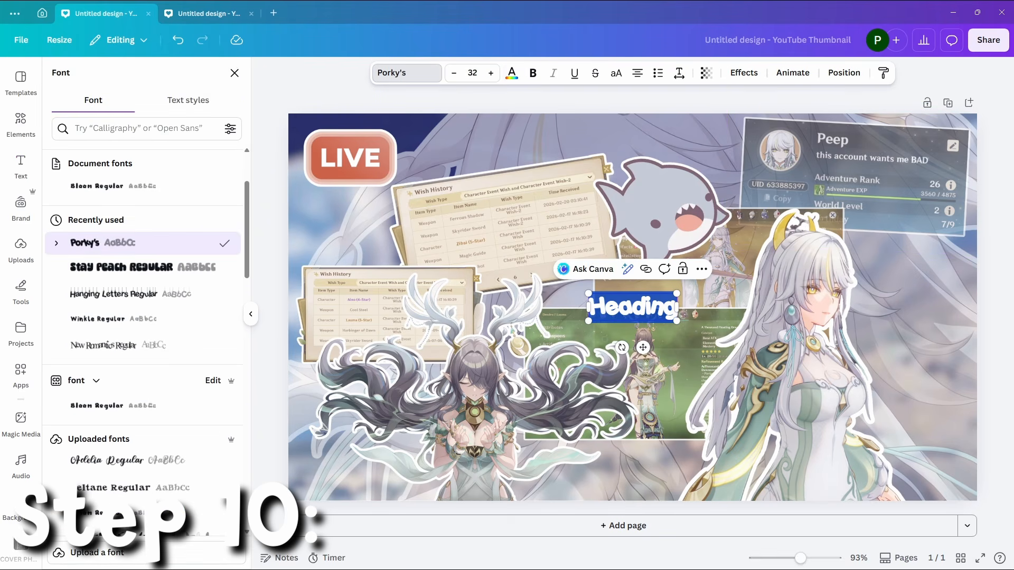
# Colour the heading white and apply the Neon effect at intensity 100
pyautogui.click(511, 73)
pyautogui.click(744, 72)
pyautogui.click(142, 275)
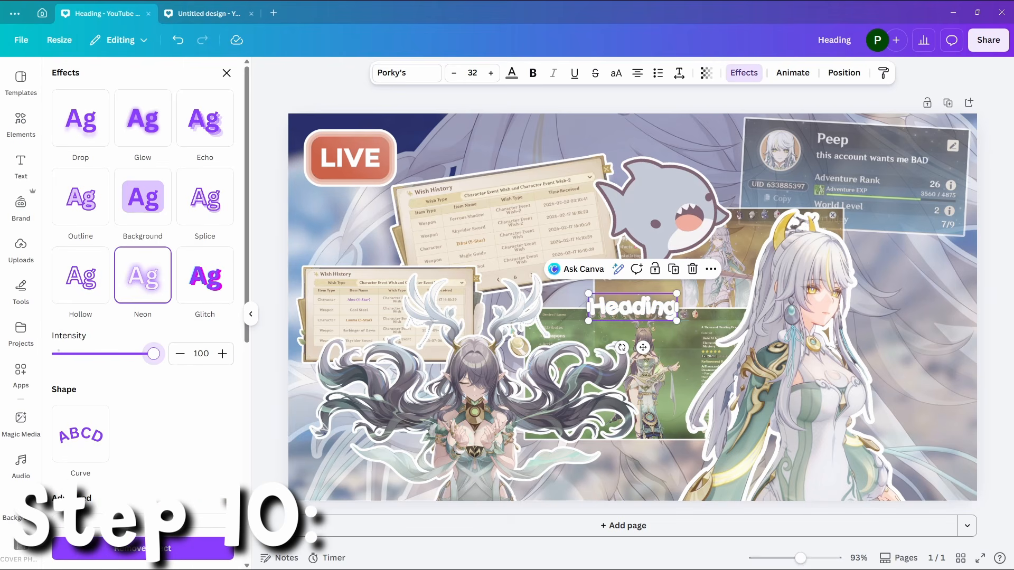
# Enlarge the heading to font size 107 near the canvas centre and change its text to "ALT account"
pyautogui.moveTo(589, 294); pyautogui.dragTo(382, 229)
pyautogui.moveTo(492, 277)
pyautogui.mouseDown()
pyautogui.moveTo(548, 293)
pyautogui.moveTo(494, 296)
pyautogui.mouseUp()
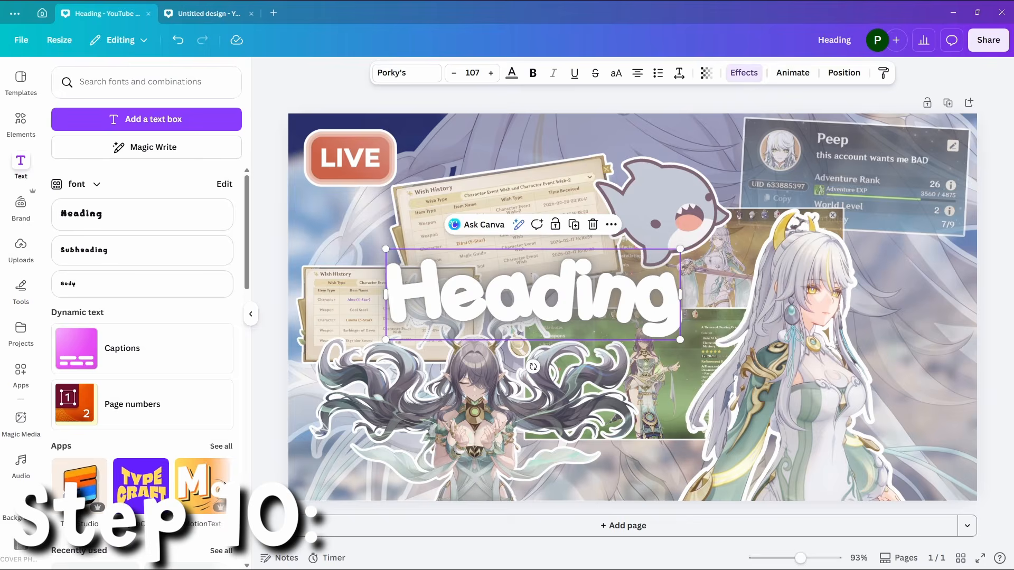
pyautogui.doubleClick(494, 296)
pyautogui.write('ALT account')
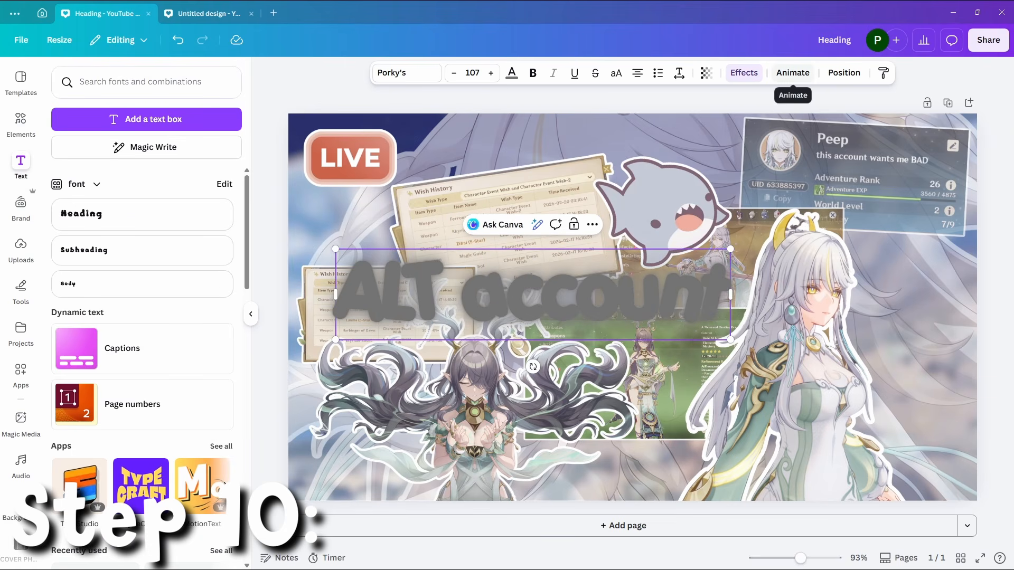
# Curve the "ALT account" text by 48, tilted slightly upward, and scale it down to font size 89.2
pyautogui.click(744, 73)
pyautogui.click(80, 244)
pyautogui.moveTo(129, 323)
pyautogui.mouseDown()
pyautogui.moveTo(140, 323)
pyautogui.moveTo(128, 323)
pyautogui.mouseUp()
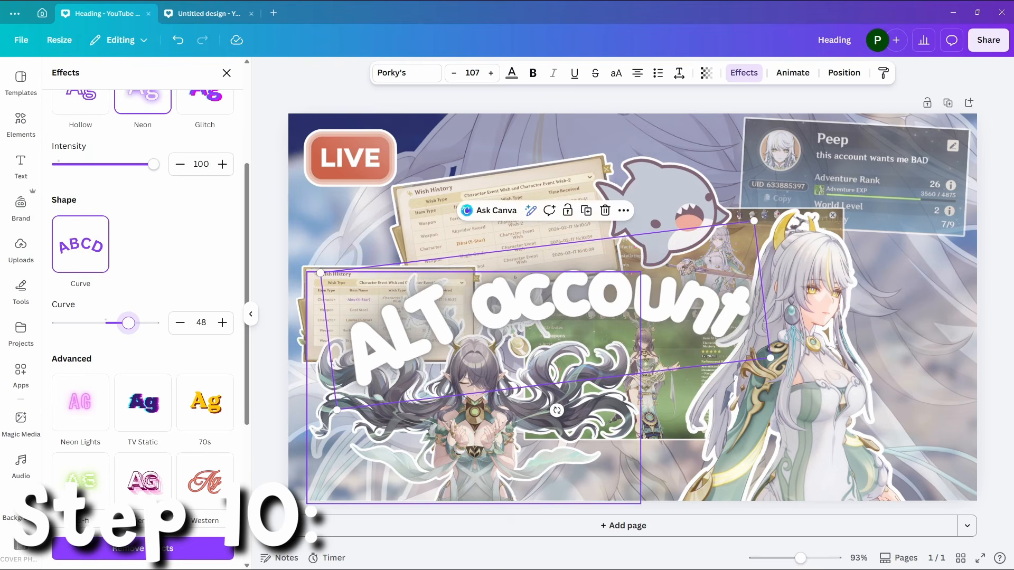
pyautogui.moveTo(770, 359); pyautogui.dragTo(697, 344)
pyautogui.moveTo(554, 297); pyautogui.dragTo(594, 318)
# Bring the white-haired character cutout in front of the "ALT account" text
pyautogui.rightClick(810, 334)
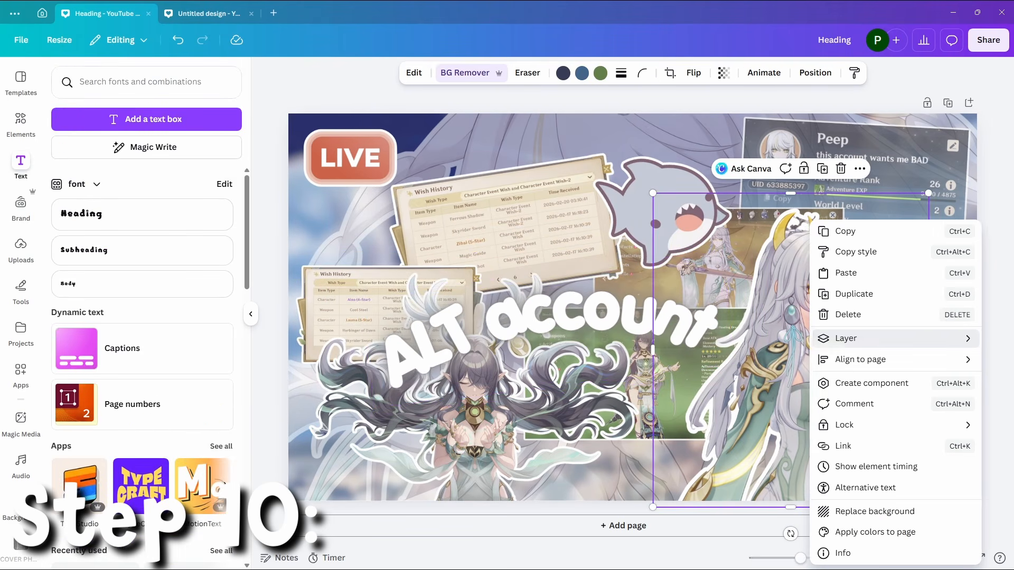
pyautogui.moveTo(845, 338)
pyautogui.click(736, 360)
pyautogui.click(996, 338)
# Duplicate the "ALT account" text, change the copy to "AR 26" and place it directly above the original
pyautogui.click(575, 316)
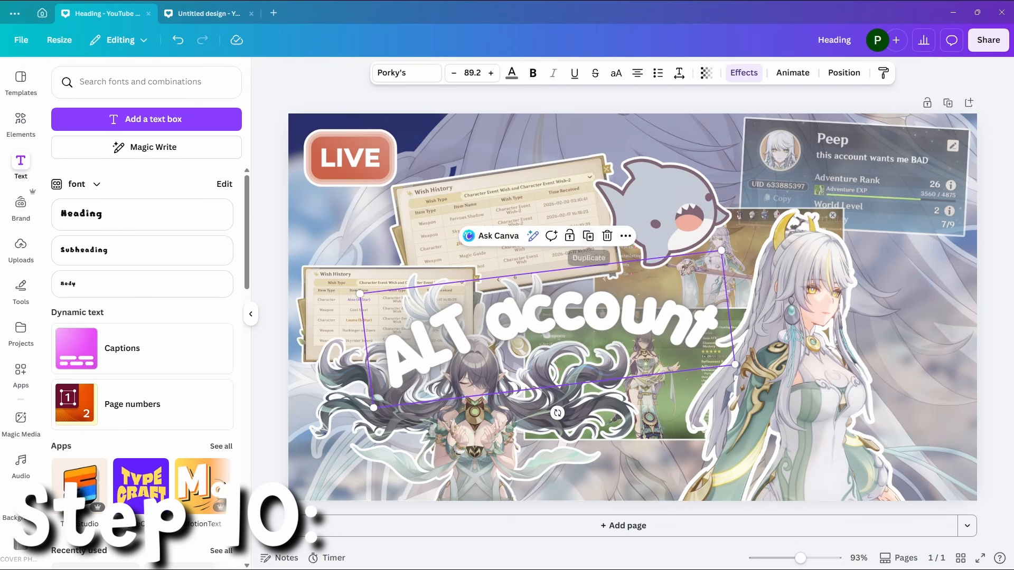
pyautogui.click(589, 236)
pyautogui.write('AR 26')
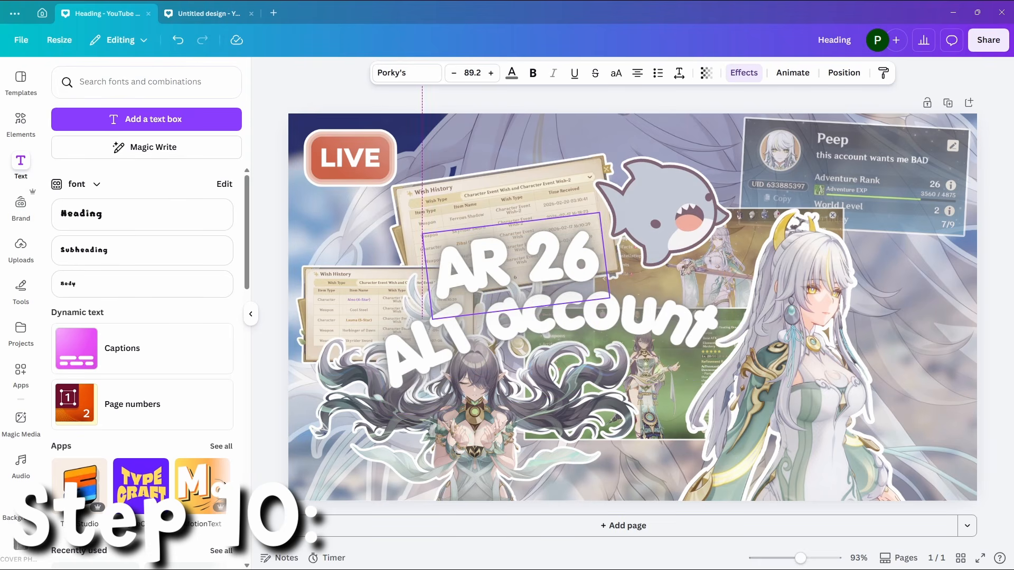
pyautogui.press('Escape')
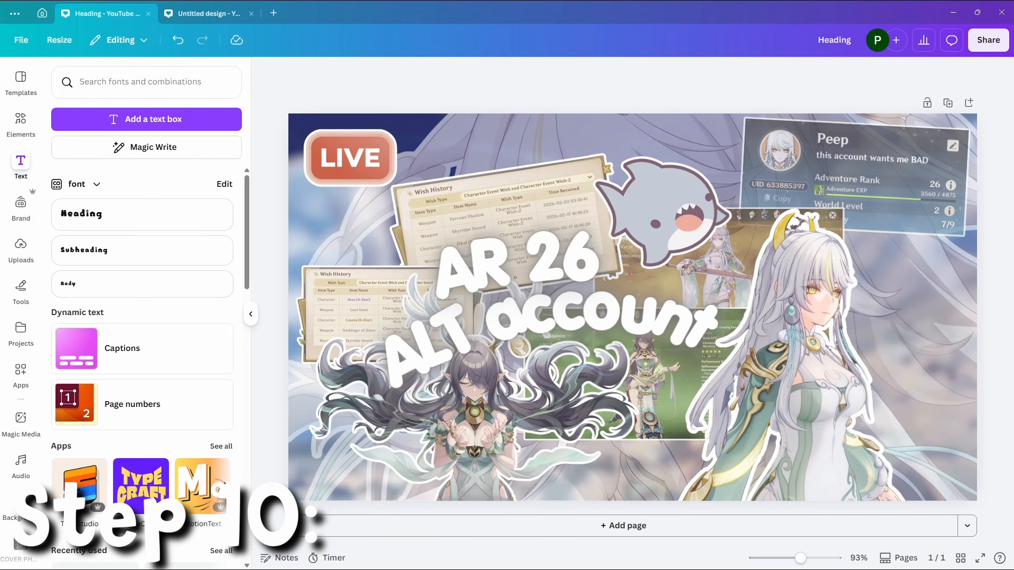
# Change the layer order of the "AR 26" text
pyautogui.click(522, 261)
pyautogui.rightClick(521, 262)
pyautogui.moveTo(552, 381)
pyautogui.click(755, 398)
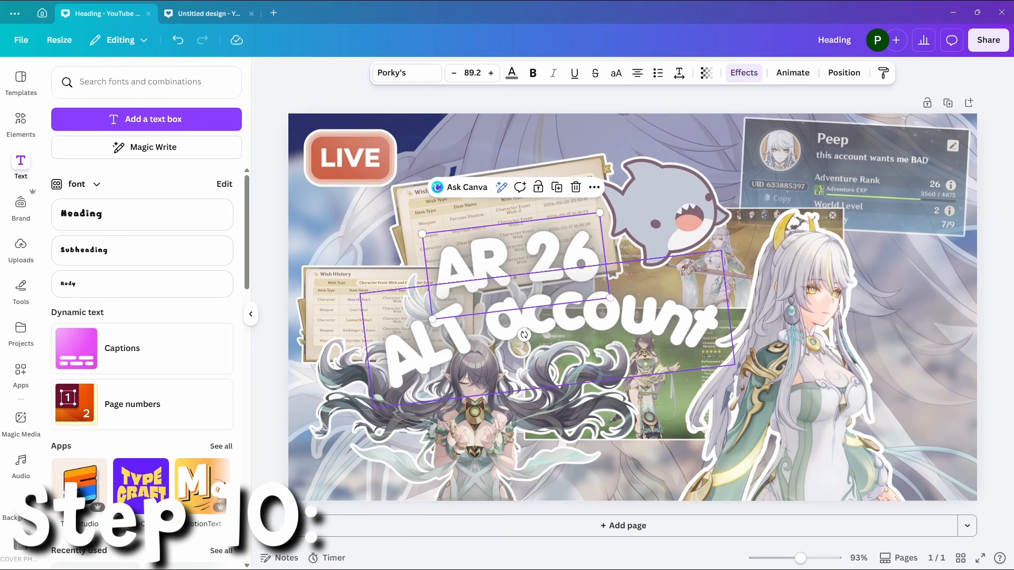
# Duplicate the "AR 26" text as a small "F2P" label at font size 41 beneath "ALT account"
pyautogui.hotkey('ctrl', 'd')
pyautogui.write('F2P')
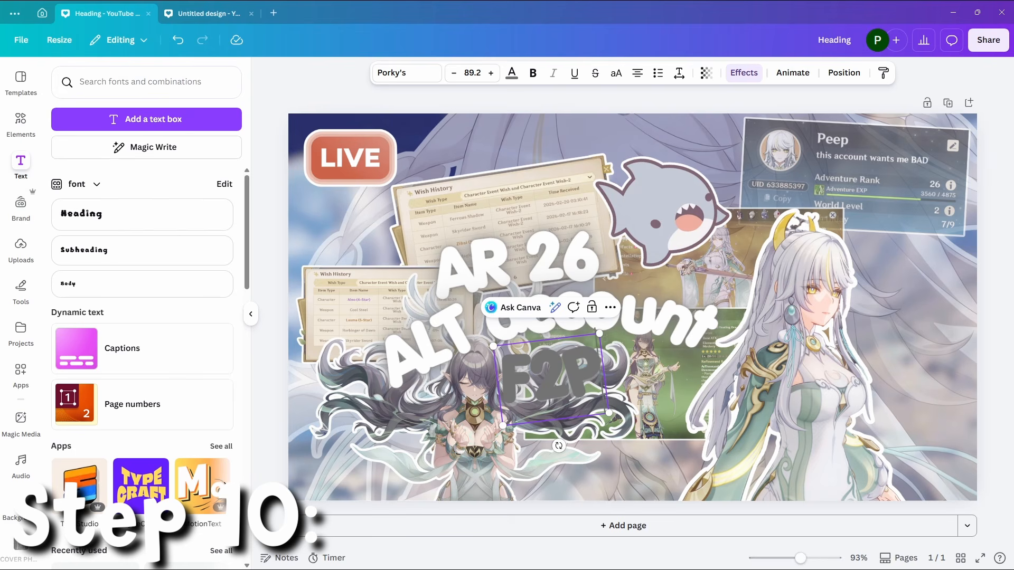
pyautogui.press('Escape')
pyautogui.moveTo(493, 346); pyautogui.dragTo(584, 404)
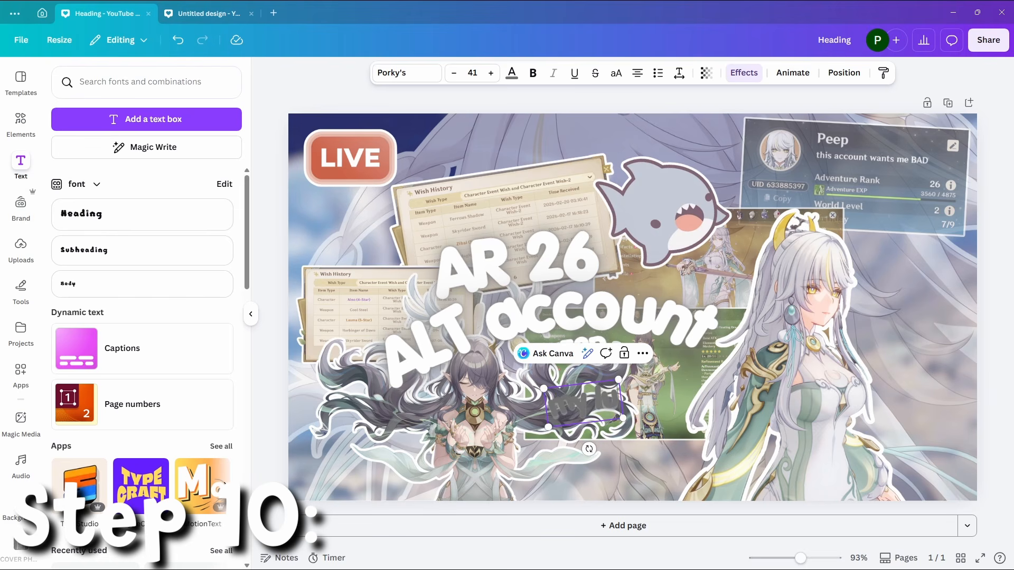
# Place a small curved "my luckiest account!" text around the upper-right edge of the shark sticker
pyautogui.moveTo(725, 454); pyautogui.dragTo(700, 185)
pyautogui.press('Escape')
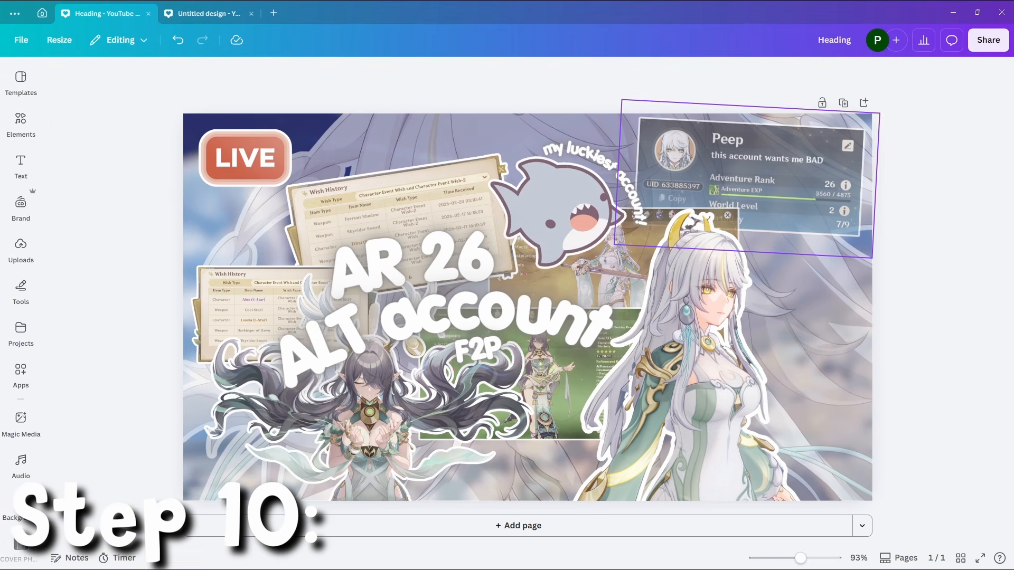
pyautogui.click(750, 174)
pyautogui.press('Delete')
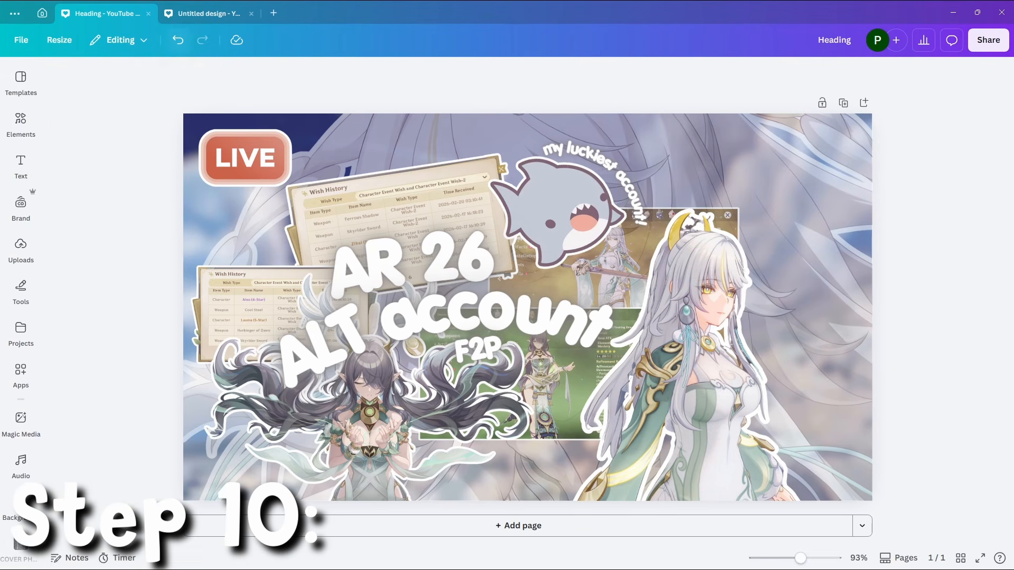
pyautogui.hotkey('ctrl', 'z')
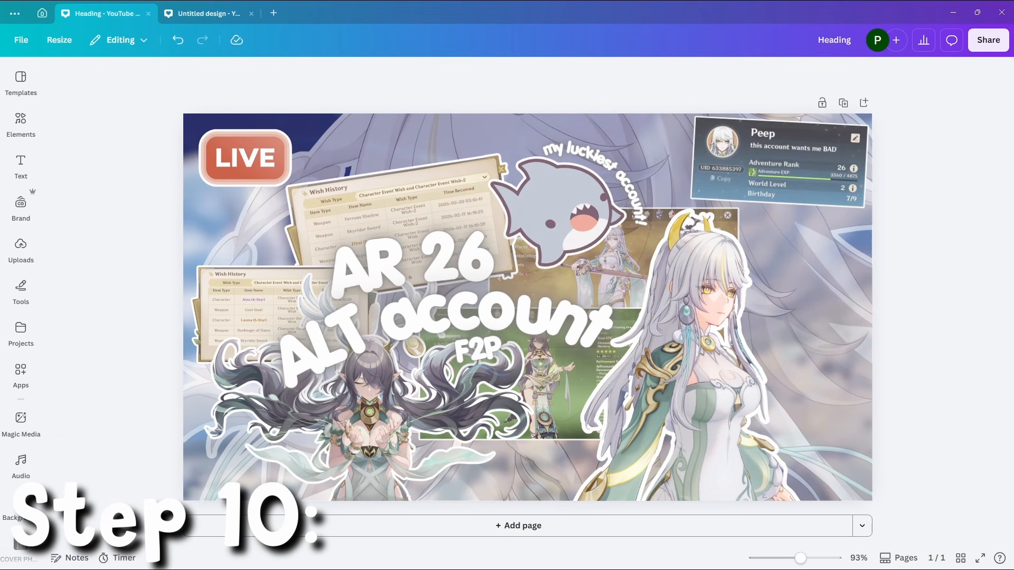
# Duplicate the "AR 26" text and change the copy to "Day 1", placed beneath the "F2P" label
pyautogui.hotkey('ctrl', 'd')
pyautogui.press('Return')
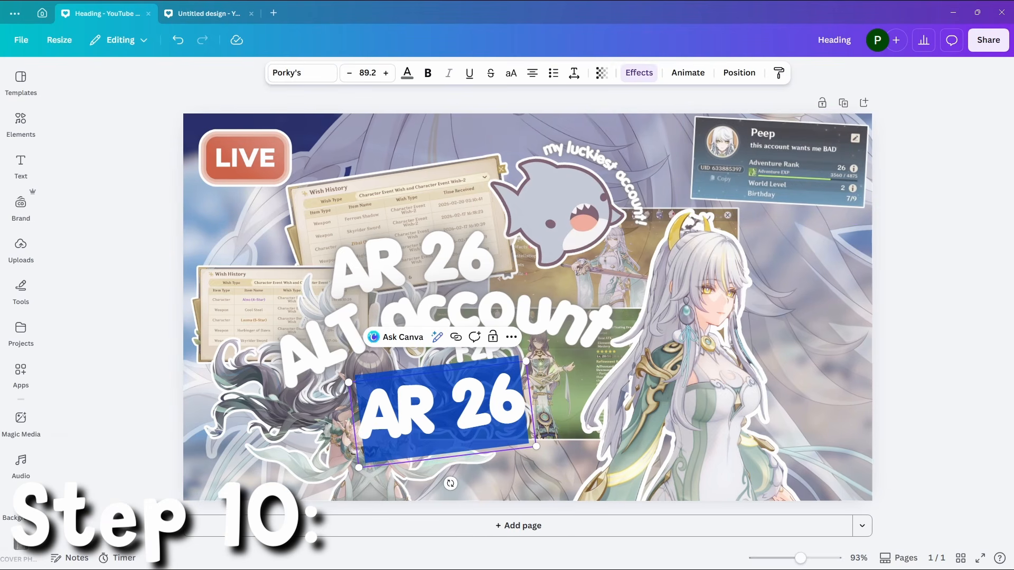
pyautogui.write('Don')
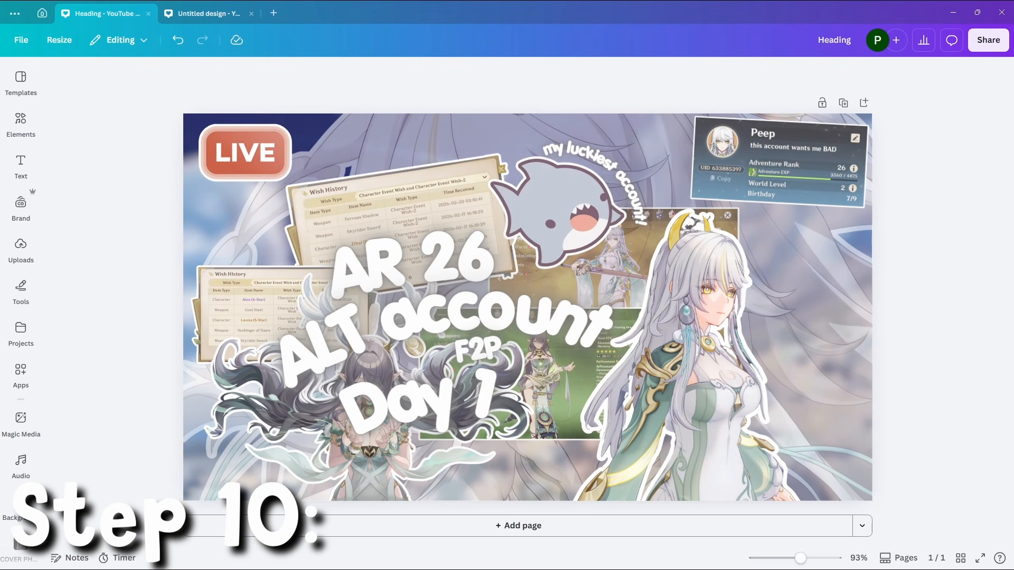
# Erase the stray bits around the white-haired character's golden horns with Magic Eraser at brush size 14
pyautogui.click(687, 349)
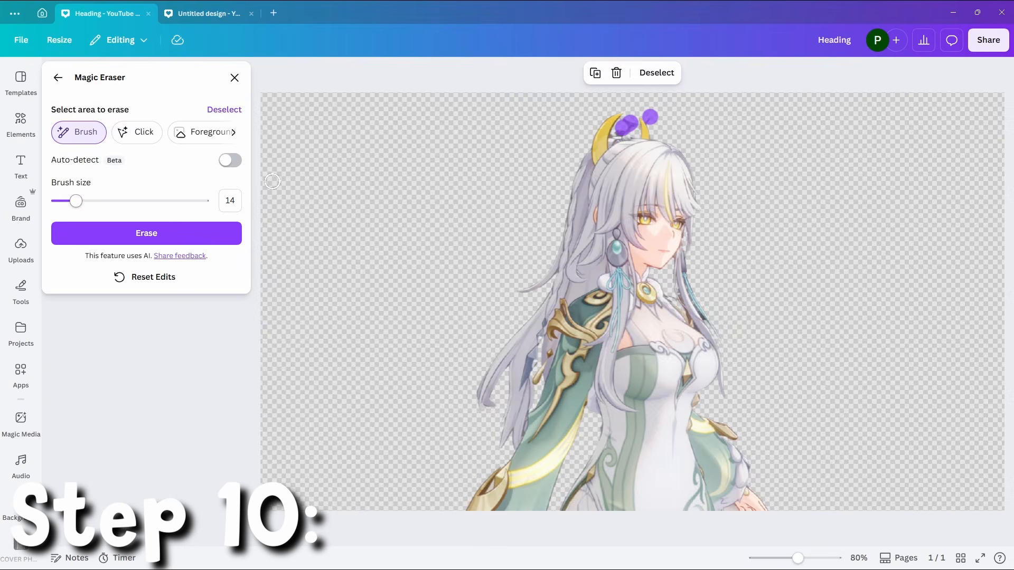
pyautogui.click(146, 232)
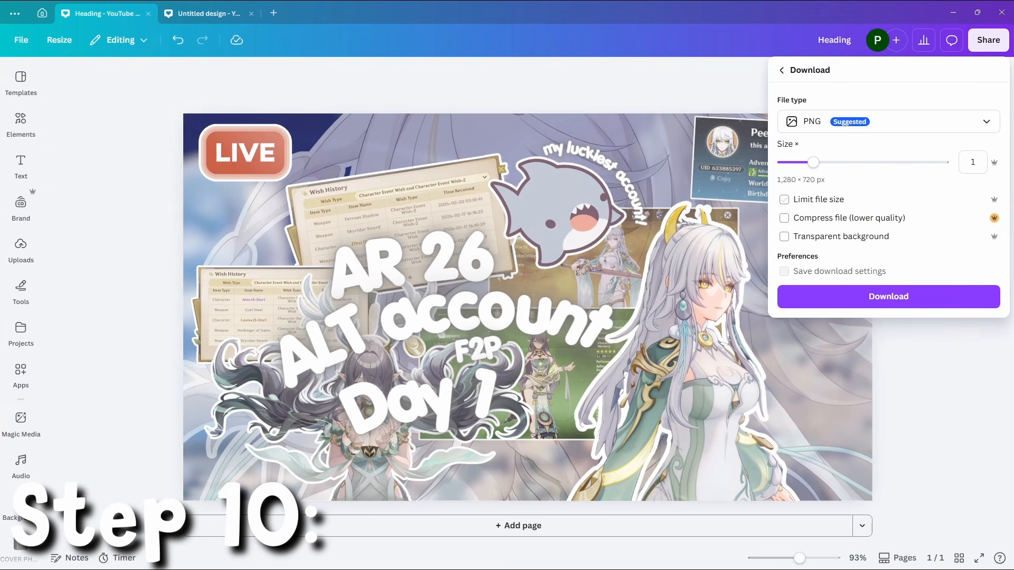
# Download the finished thumbnail as a 1,280 × 720 px PNG with a limited file size
pyautogui.click(785, 199)
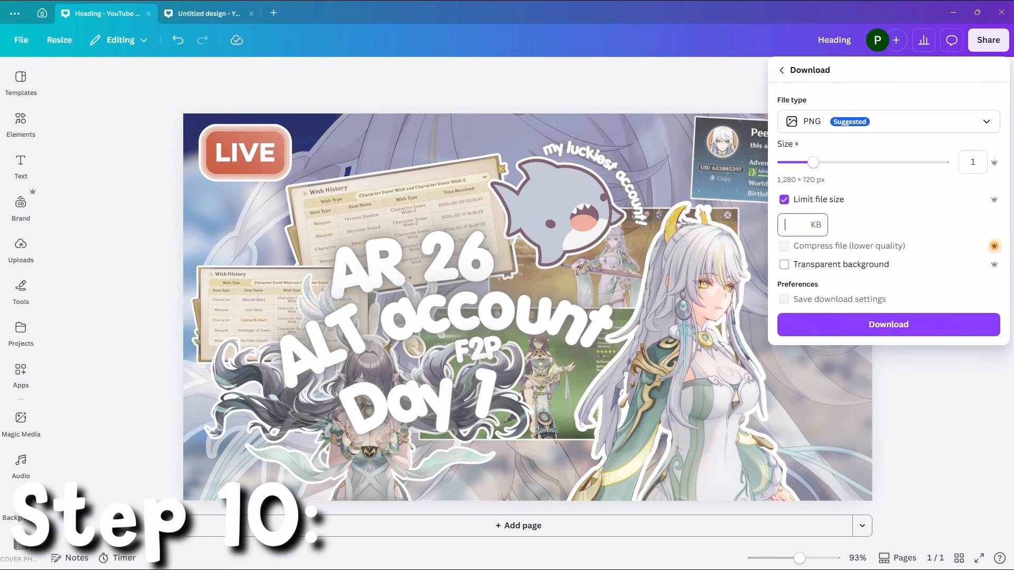
pyautogui.click(888, 324)
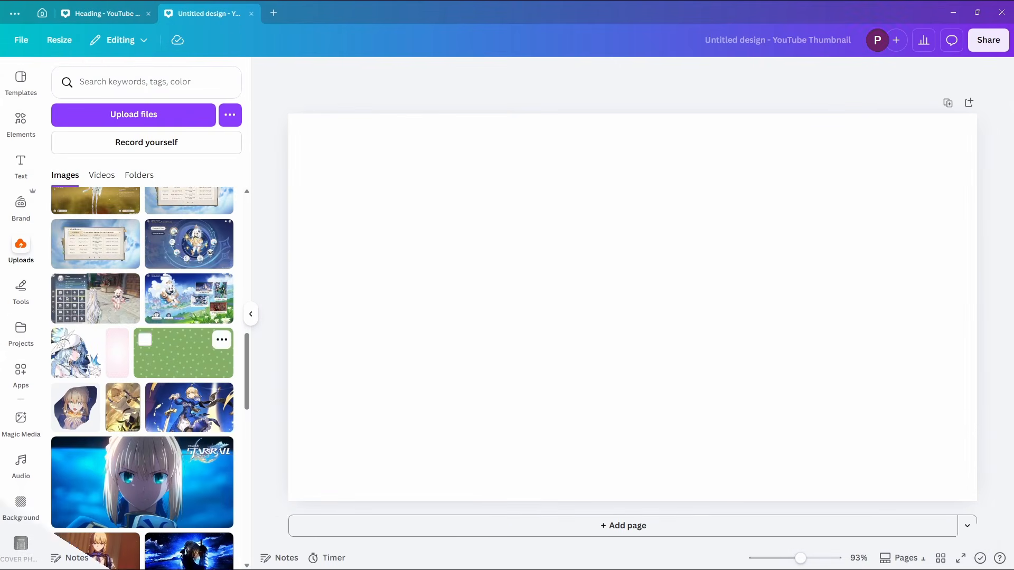
# Add the uploaded blue close-up of the blonde character with the Honkai Star Rail logo to the blank design
pyautogui.scroll(-3, 185, 344)
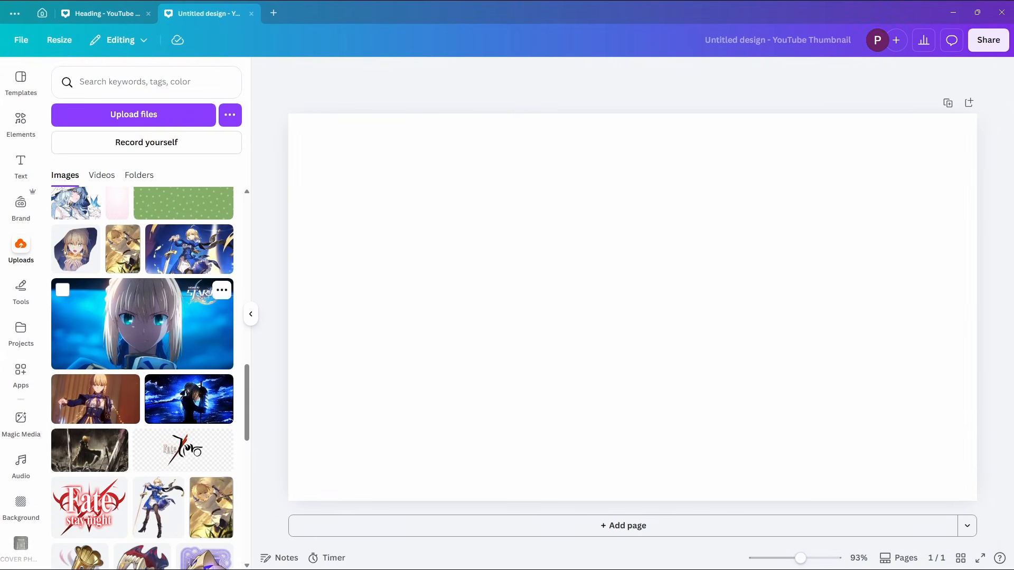
pyautogui.click(143, 324)
pyautogui.scroll(2, 142, 370)
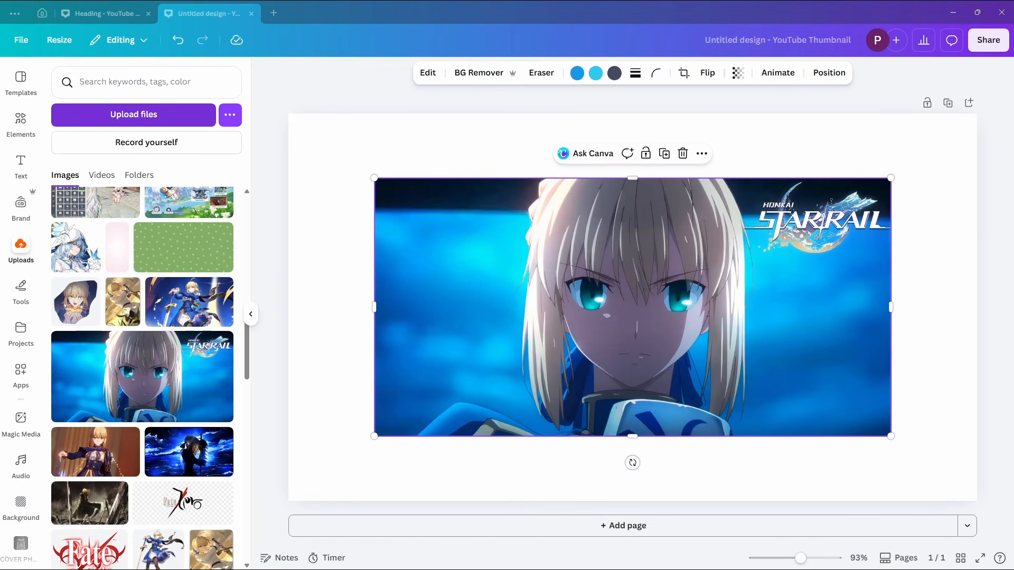
pyautogui.scroll(5, 142, 377)
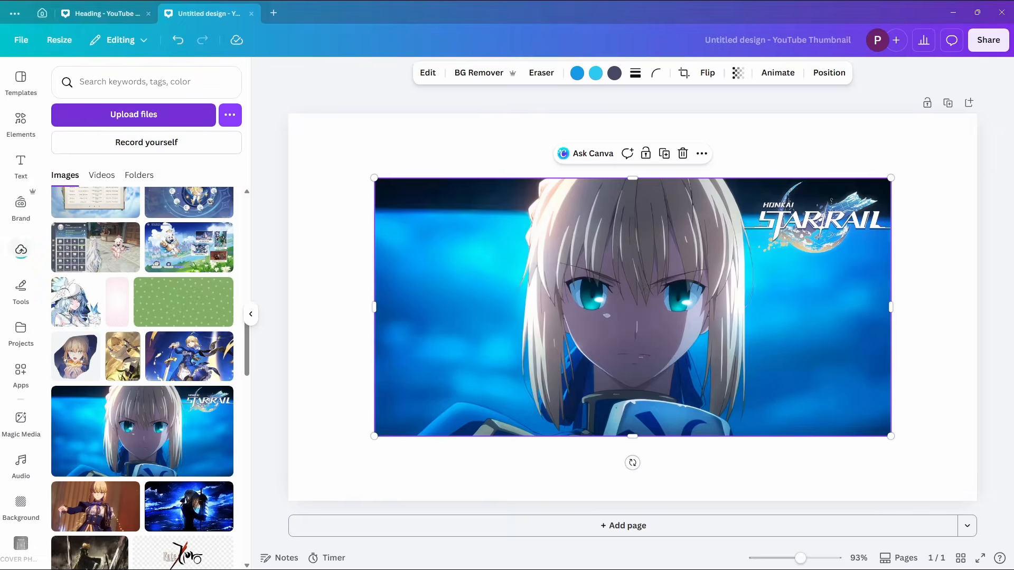
pyautogui.scroll(10, 142, 378)
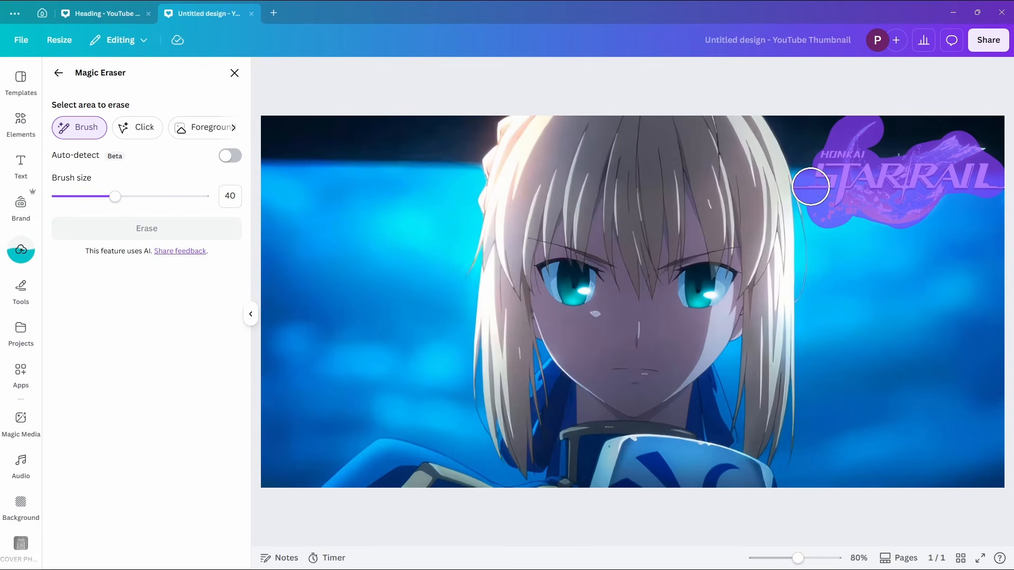
# Erase the Honkai Star Rail logo and its remnants from the close-up with Magic Eraser at brush size 40
pyautogui.moveTo(973, 153); pyautogui.dragTo(975, 156)
pyautogui.click(146, 228)
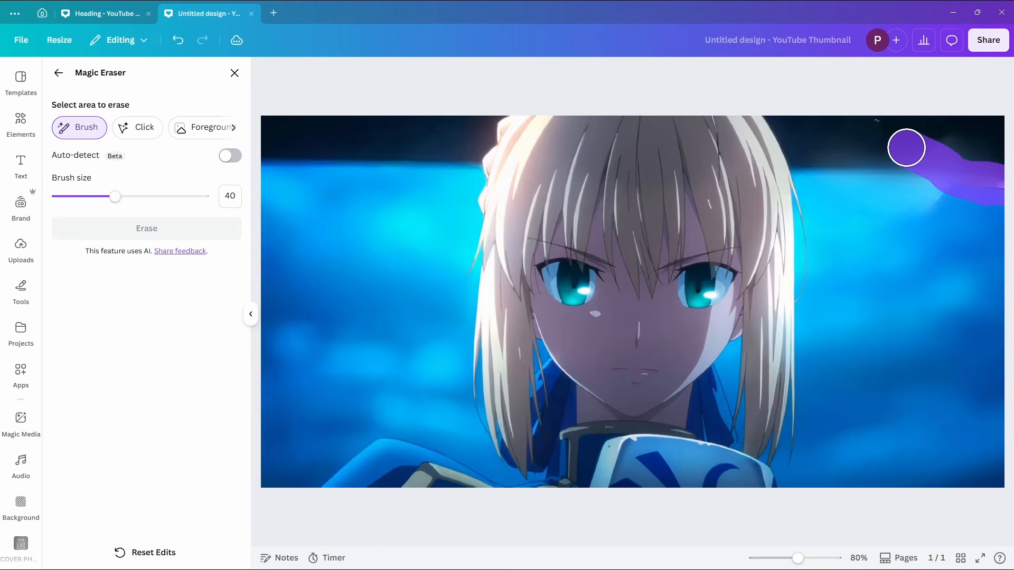
pyautogui.moveTo(977, 161); pyautogui.dragTo(984, 131)
pyautogui.click(147, 228)
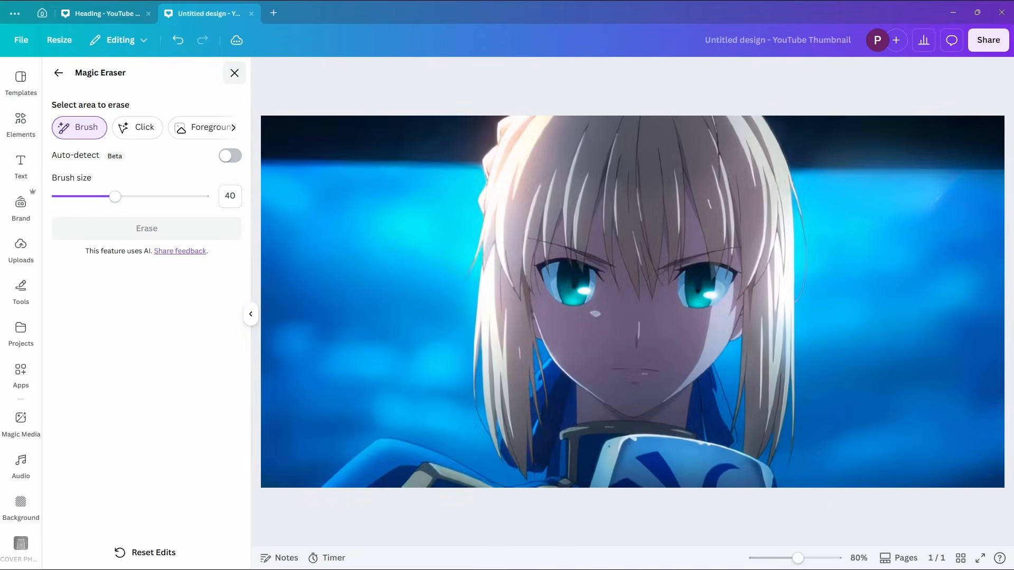
pyautogui.click(235, 73)
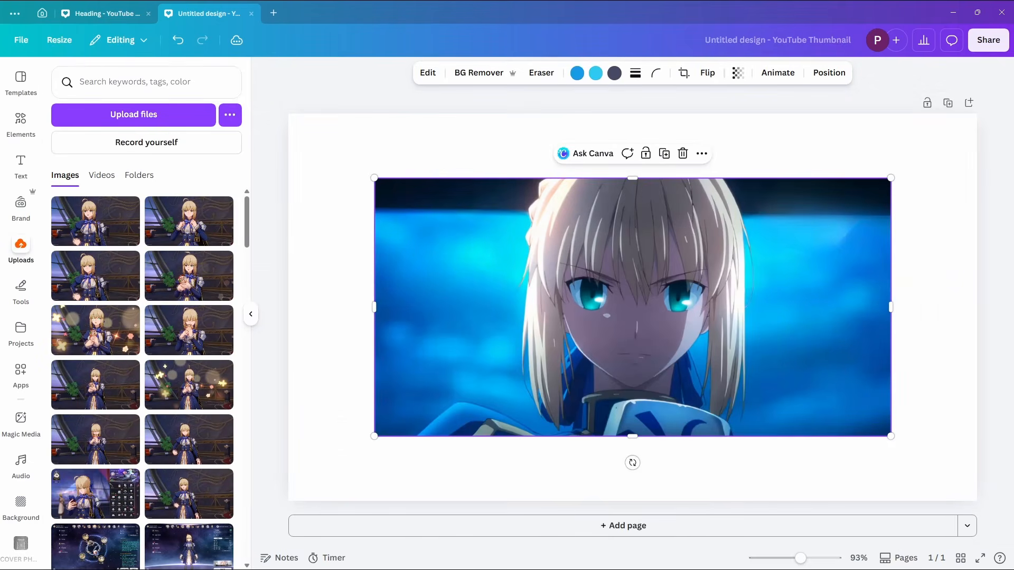
# Separate the blonde character from the close-up with Magic Grab and set the leftover blue scene as the page background
pyautogui.click(20, 291)
pyautogui.click(122, 375)
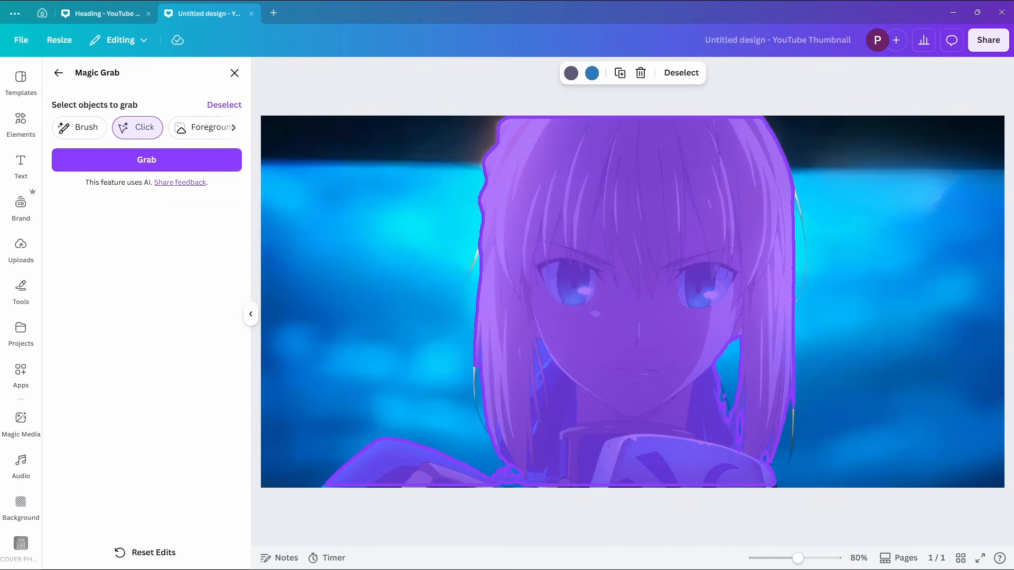
pyautogui.click(147, 160)
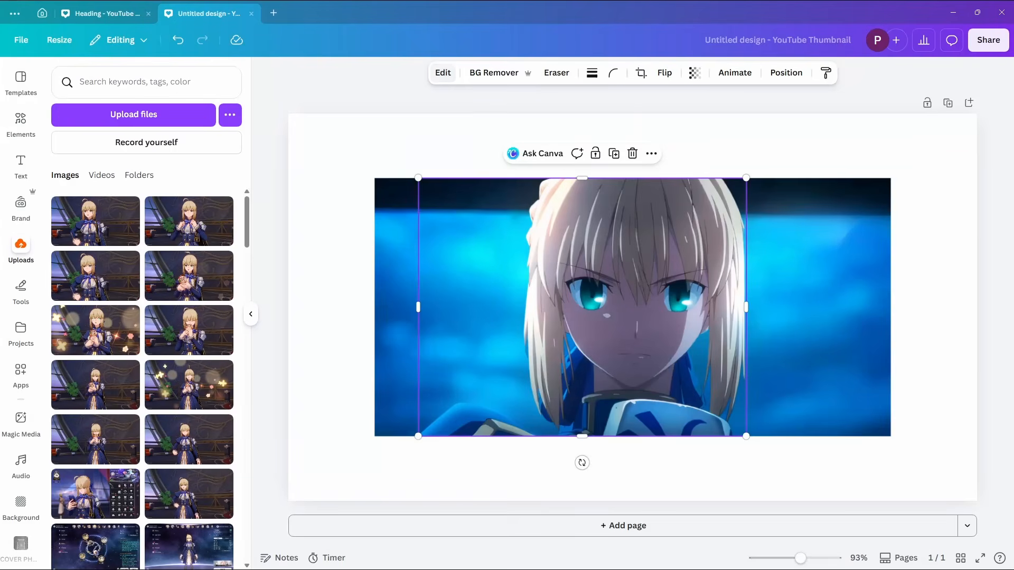
pyautogui.rightClick(399, 221)
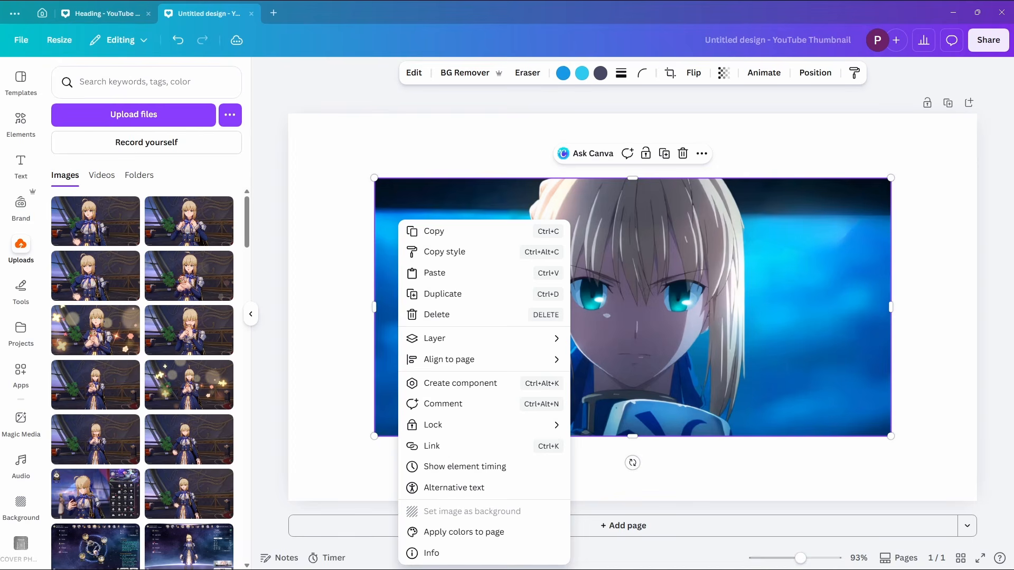
pyautogui.click(437, 315)
# Apply the Hazel filter to the blue background image at slightly less than full intensity
pyautogui.click(489, 73)
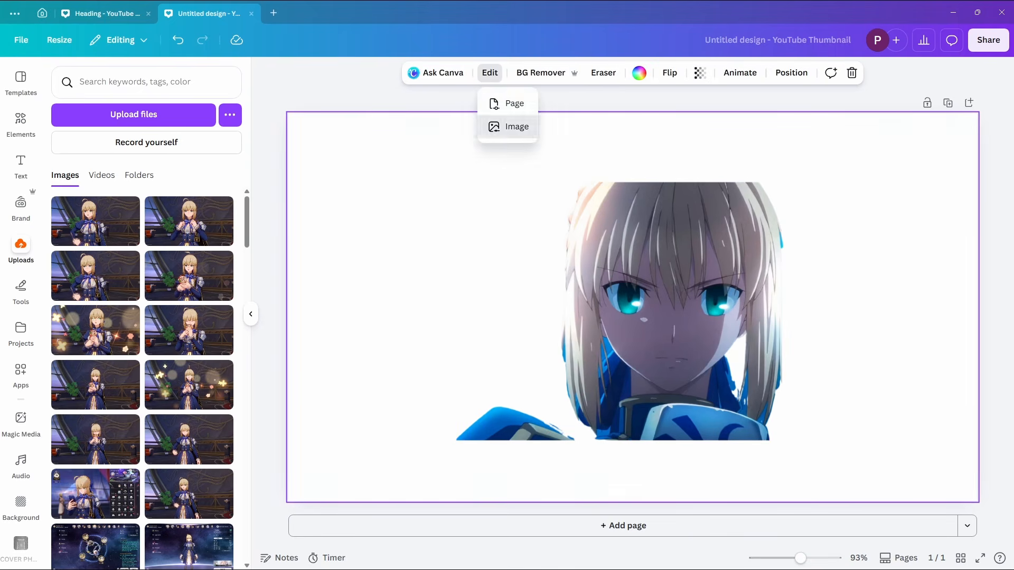
pyautogui.click(508, 127)
pyautogui.scroll(-1, 159, 317)
pyautogui.click(199, 362)
pyautogui.scroll(-7, 142, 359)
pyautogui.click(141, 429)
pyautogui.scroll(-2, 142, 428)
pyautogui.moveTo(227, 423); pyautogui.dragTo(221, 423)
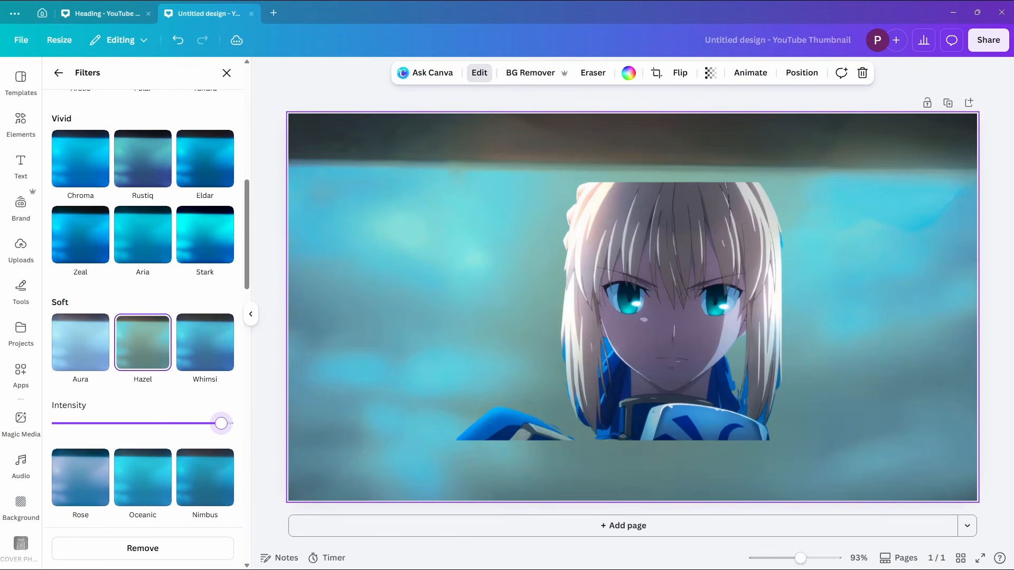
# Delete the blonde character cutout and add the uploaded close-up with the Honkai Star Rail logo again
pyautogui.click(620, 312)
pyautogui.press('Delete')
pyautogui.click(20, 248)
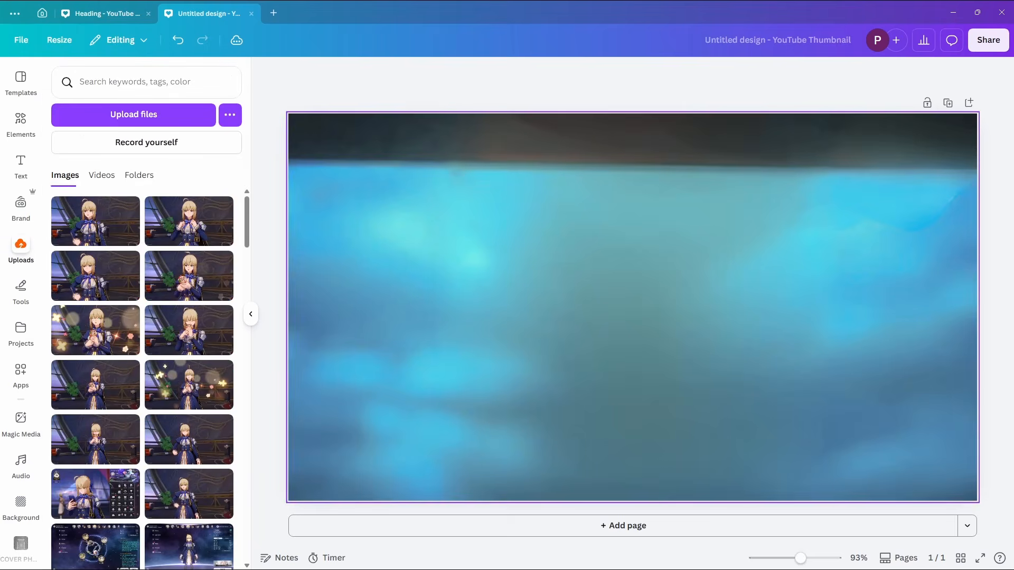
pyautogui.scroll(-8, 142, 336)
pyautogui.scroll(-1, 143, 336)
pyautogui.click(142, 296)
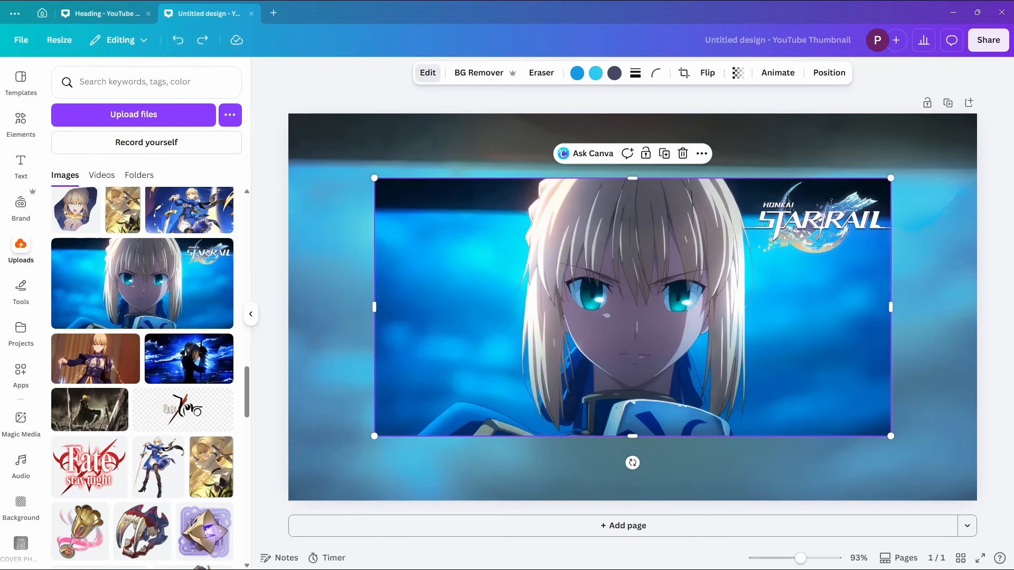
# Lift the character out of the new close-up with Magic Grab and enlarge the cutout to the full page height
pyautogui.click(428, 72)
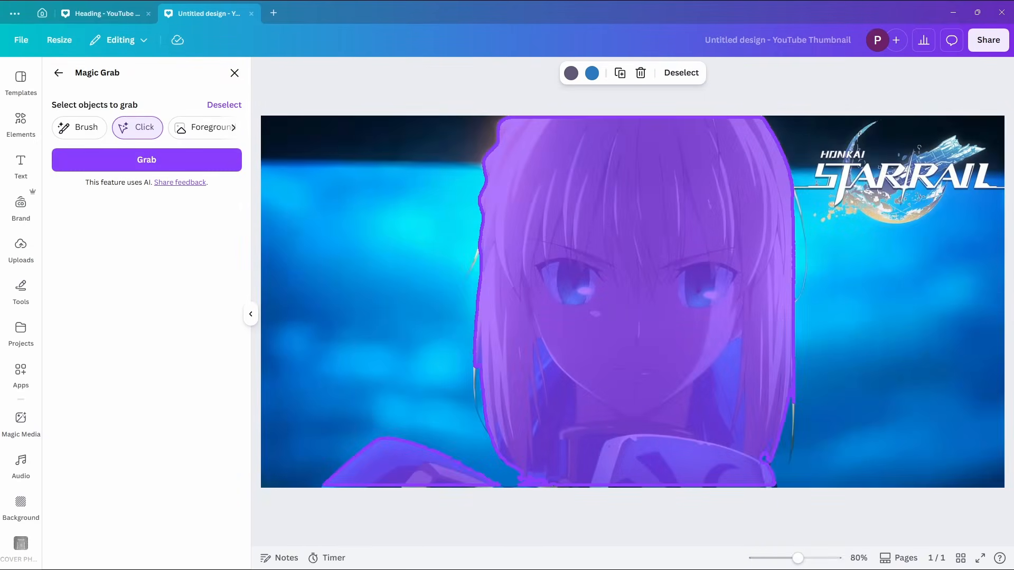
pyautogui.click(146, 159)
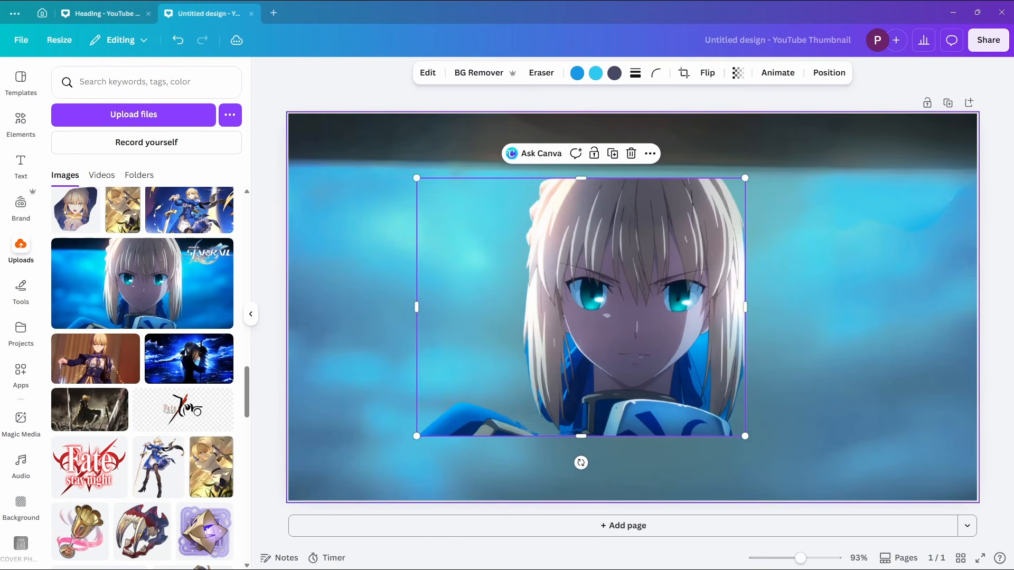
pyautogui.moveTo(415, 177); pyautogui.dragTo(329, 107)
pyautogui.moveTo(770, 435); pyautogui.dragTo(821, 496)
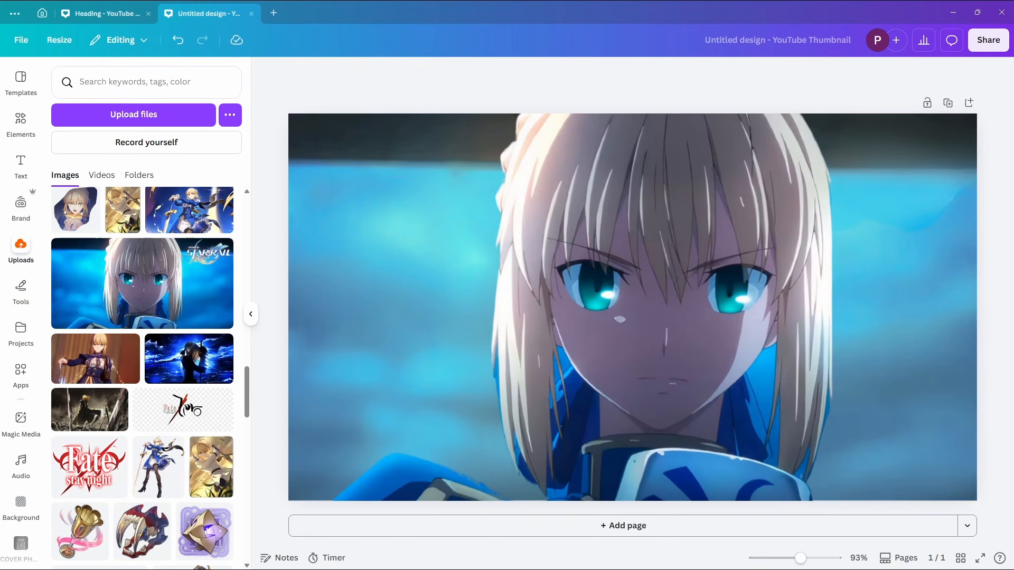
# Replace the character cutout and blue background with the uploaded night-sea picture of the character holding a sword
pyautogui.press('Delete')
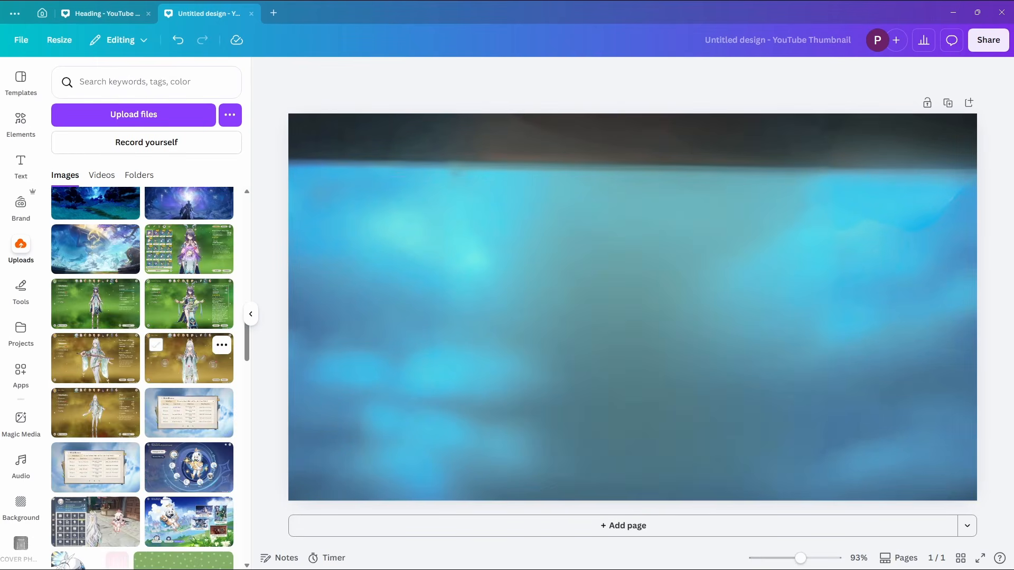
pyautogui.scroll(-10, 143, 370)
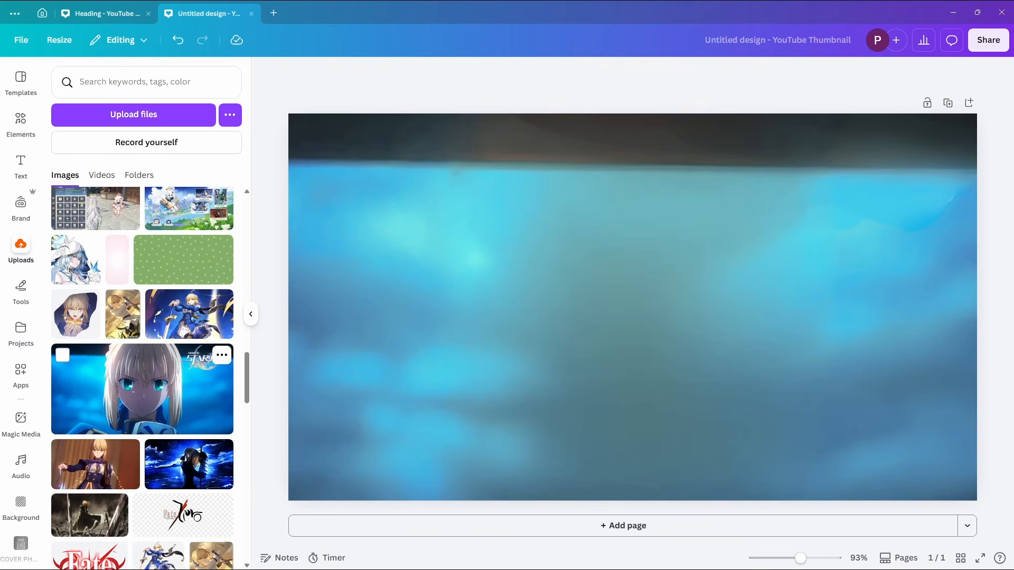
pyautogui.click(189, 360)
pyautogui.moveTo(633, 306); pyautogui.dragTo(640, 310)
pyautogui.click(933, 317)
pyautogui.press('Delete')
# Try BG Remover on the night-sea picture and undo it
pyautogui.click(616, 311)
pyautogui.rightClick(616, 312)
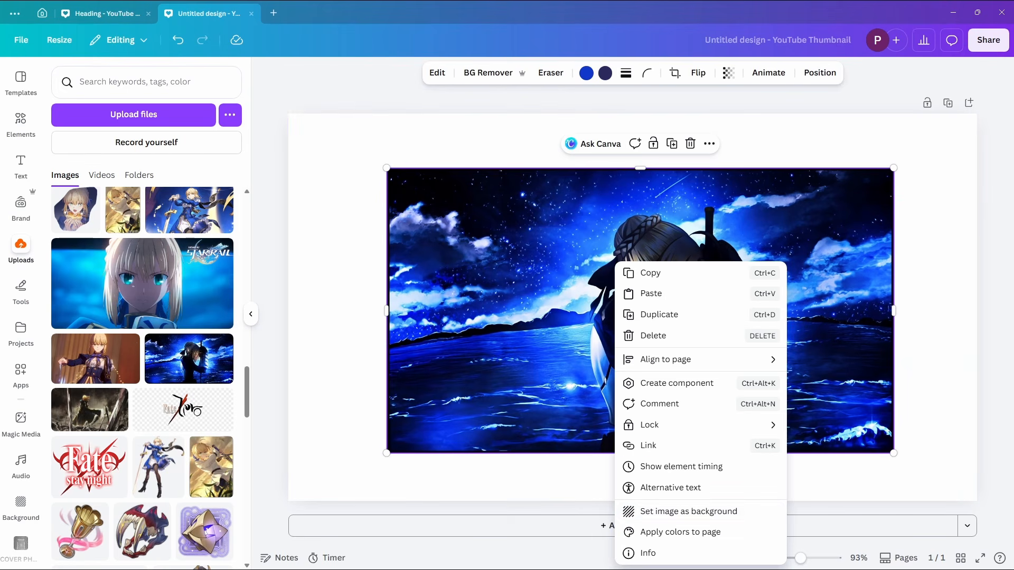
pyautogui.click(491, 73)
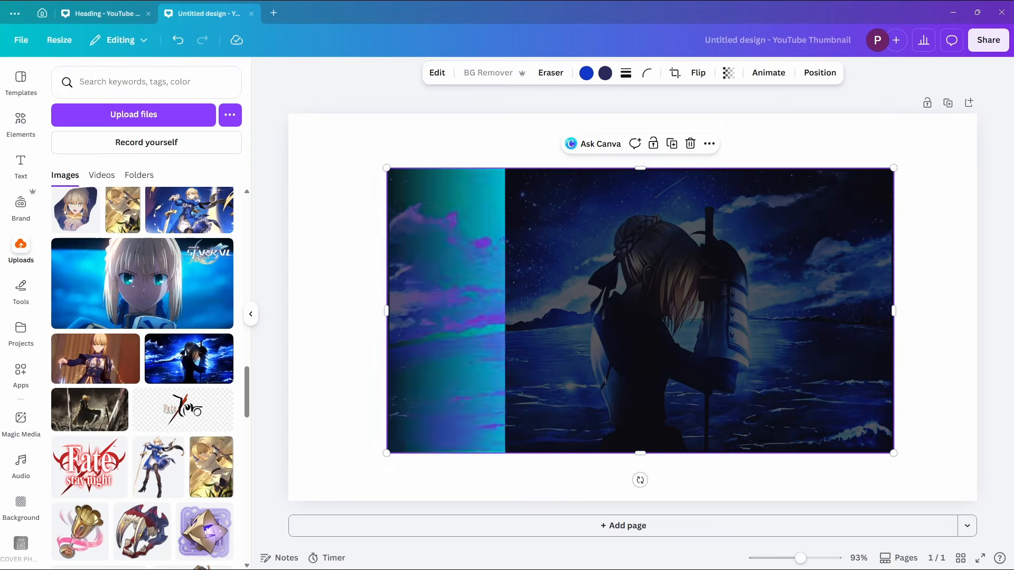
pyautogui.hotkey('ctrl', 'z')
# Separate the sword-holding character with Magic Grab and set the leftover night-sea scene as the page background
pyautogui.click(438, 73)
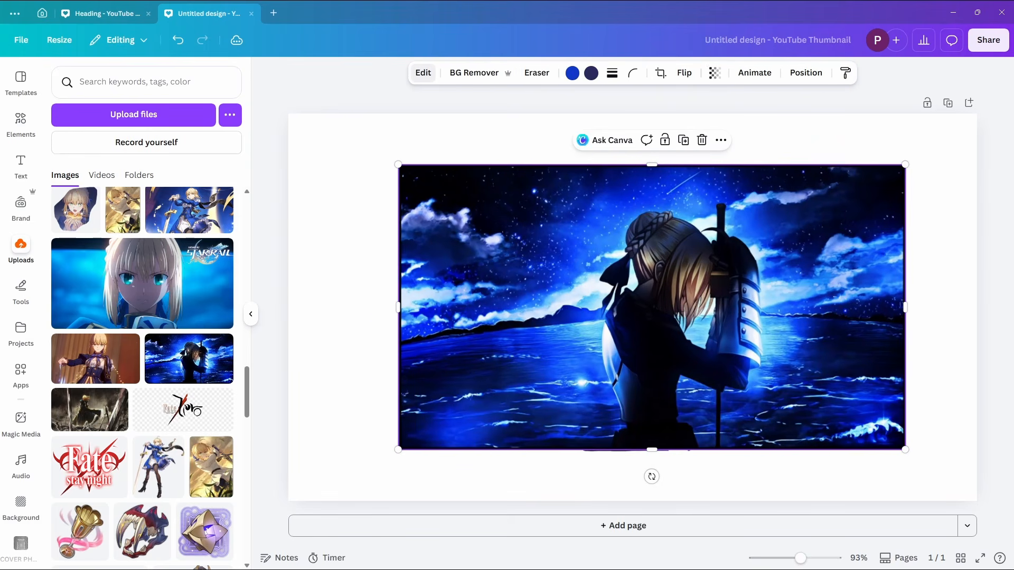
pyautogui.click(220, 131)
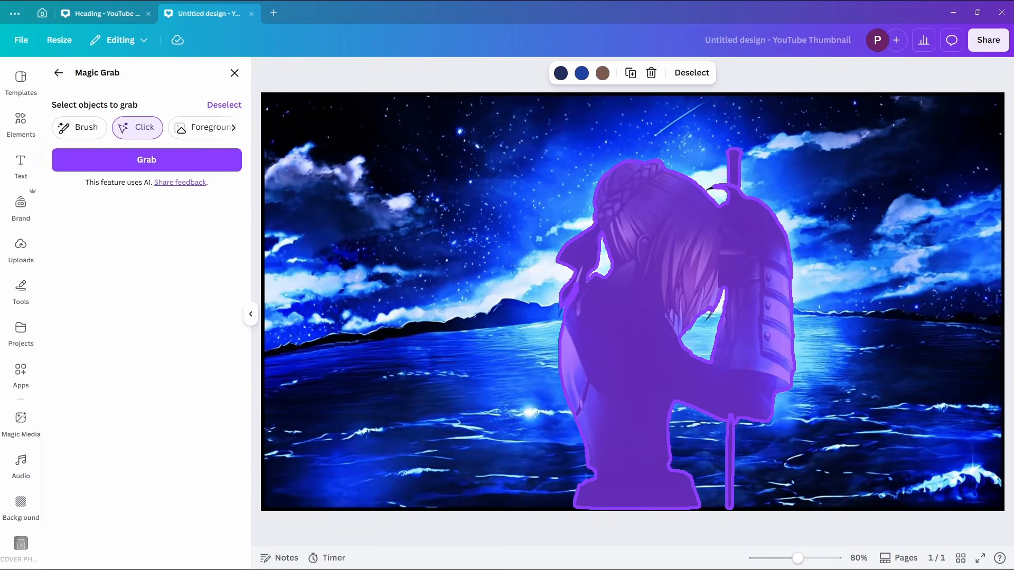
pyautogui.click(146, 159)
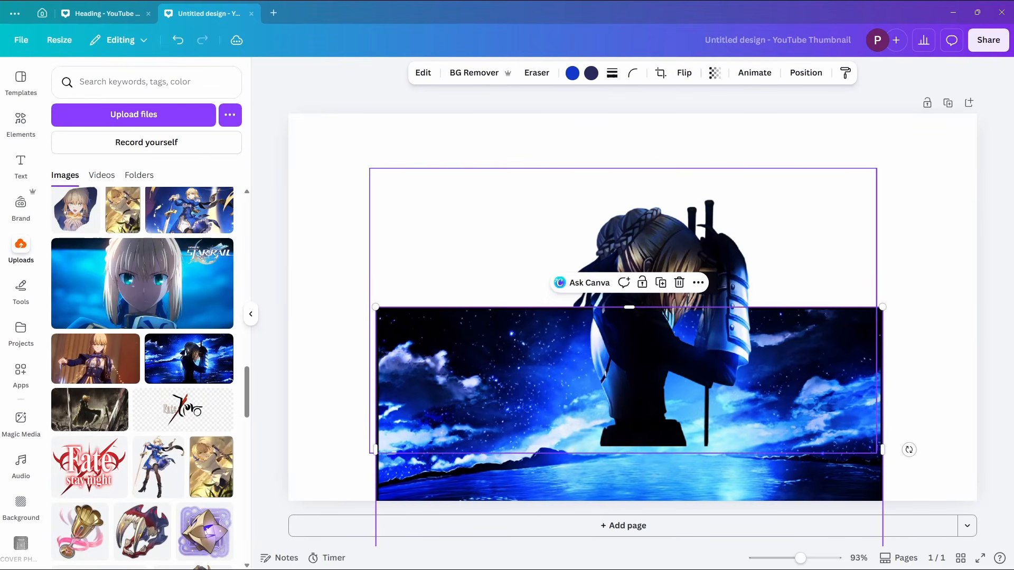
pyautogui.rightClick(528, 317)
pyautogui.click(607, 512)
# Apply the Hazel filter to the night-sea background
pyautogui.click(479, 72)
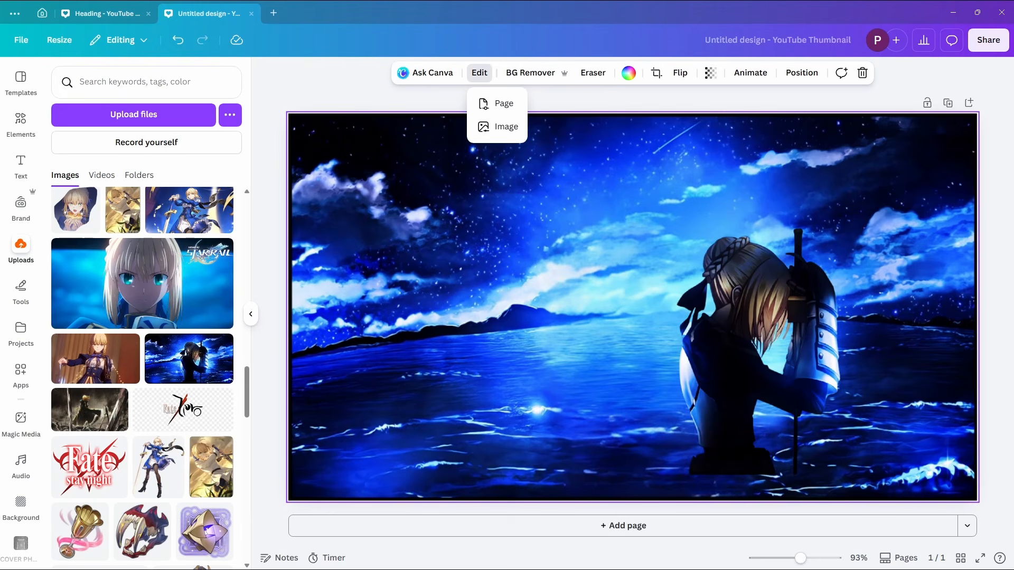
pyautogui.click(506, 126)
pyautogui.scroll(-3, 143, 317)
pyautogui.click(220, 356)
pyautogui.scroll(-3, 142, 317)
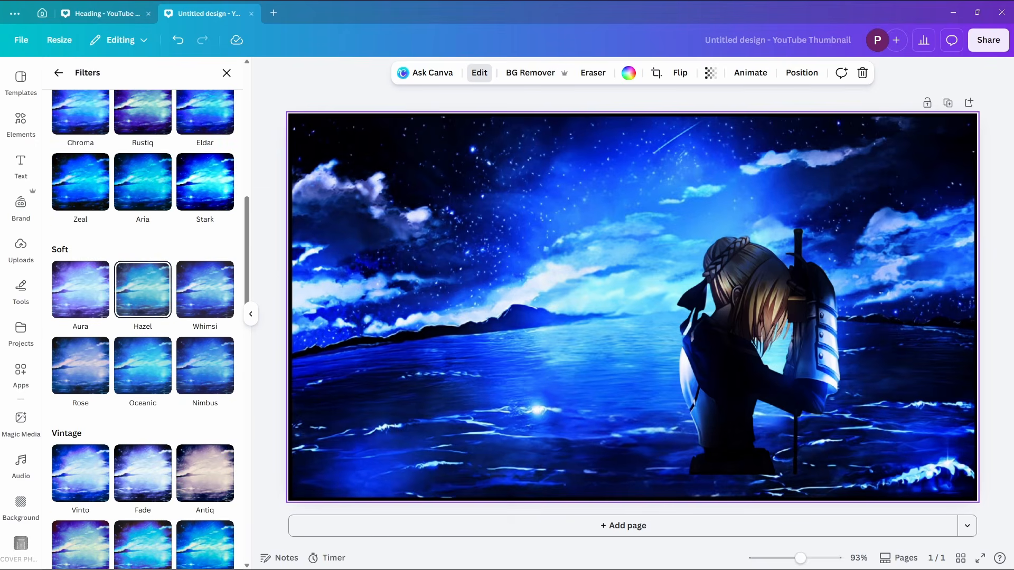
pyautogui.click(142, 290)
# Blur the entire night-sea background and adjust the blur strength
pyautogui.click(58, 73)
pyautogui.click(222, 93)
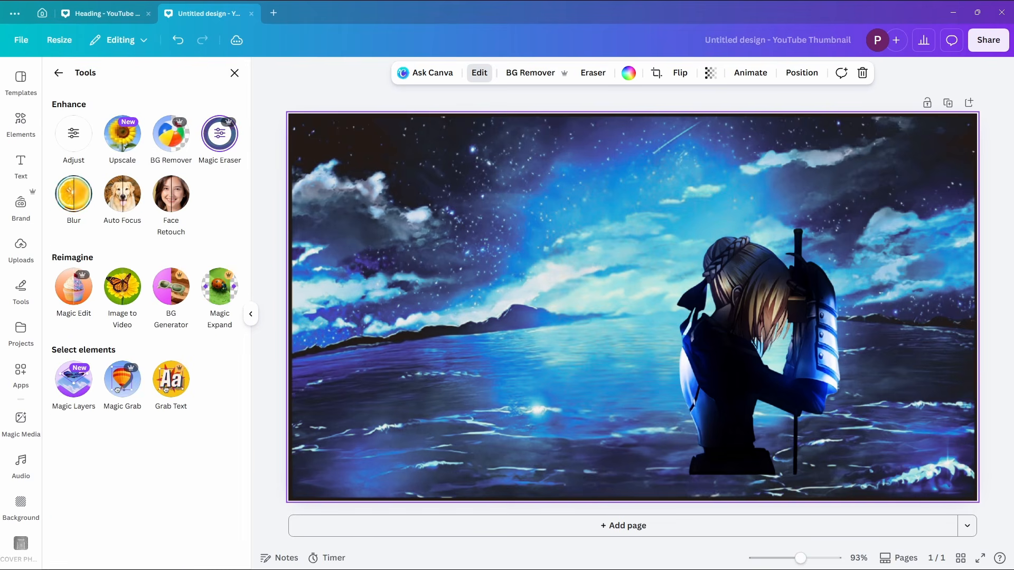
pyautogui.click(73, 194)
pyautogui.click(193, 107)
pyautogui.moveTo(70, 162); pyautogui.dragTo(86, 161)
pyautogui.click(20, 248)
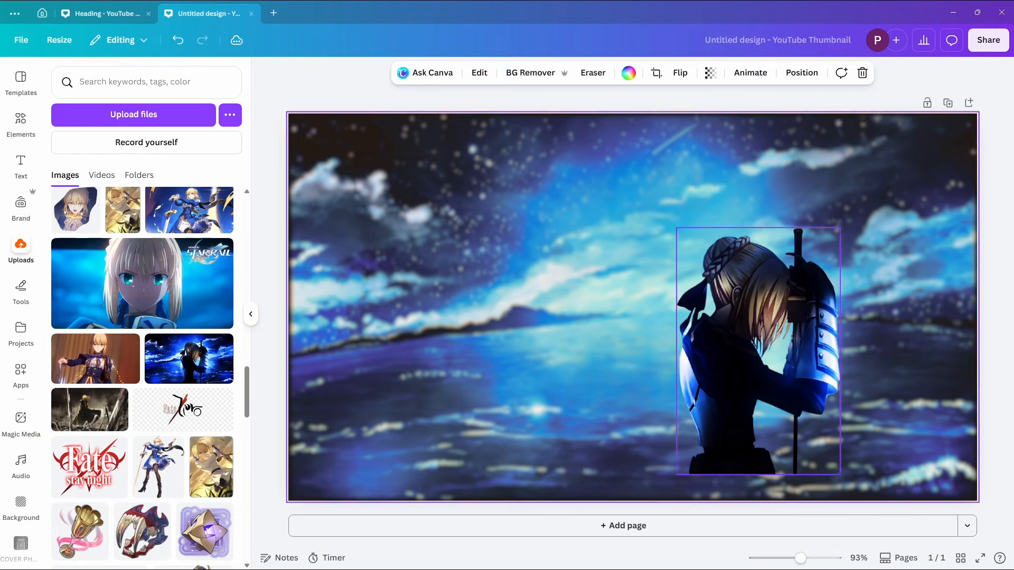
# Apply the Hazel filter at full intensity to the sword-holding character cutout
pyautogui.click(758, 352)
pyautogui.click(437, 72)
pyautogui.click(213, 523)
pyautogui.scroll(-3, 142, 317)
pyautogui.click(142, 290)
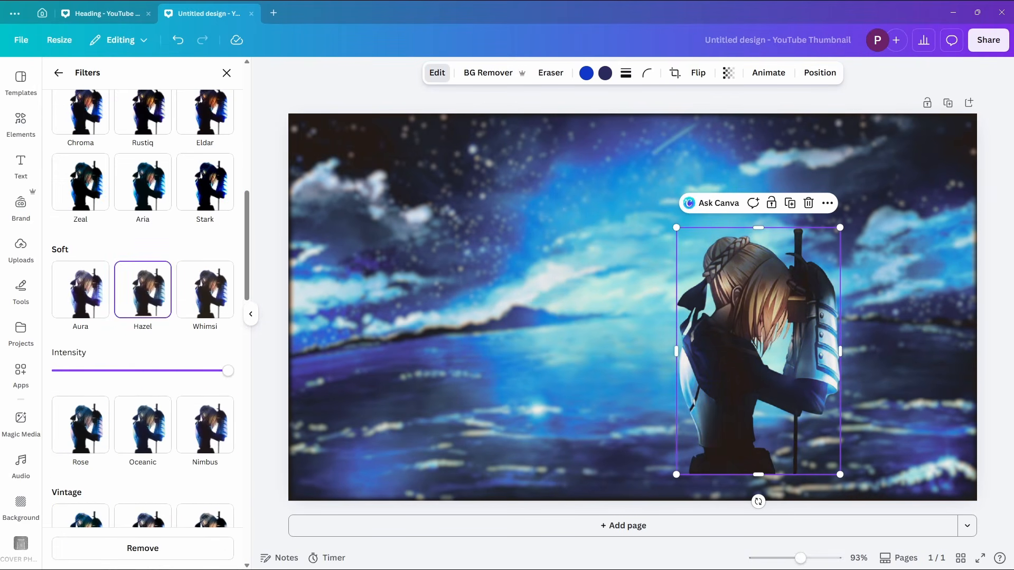
# Give the character cutout a white outline shadow with size 12, blur amount 0 and intensity 100
pyautogui.click(58, 72)
pyautogui.click(132, 522)
pyautogui.moveTo(102, 168); pyautogui.dragTo(57, 168)
pyautogui.moveTo(130, 241); pyautogui.dragTo(203, 241)
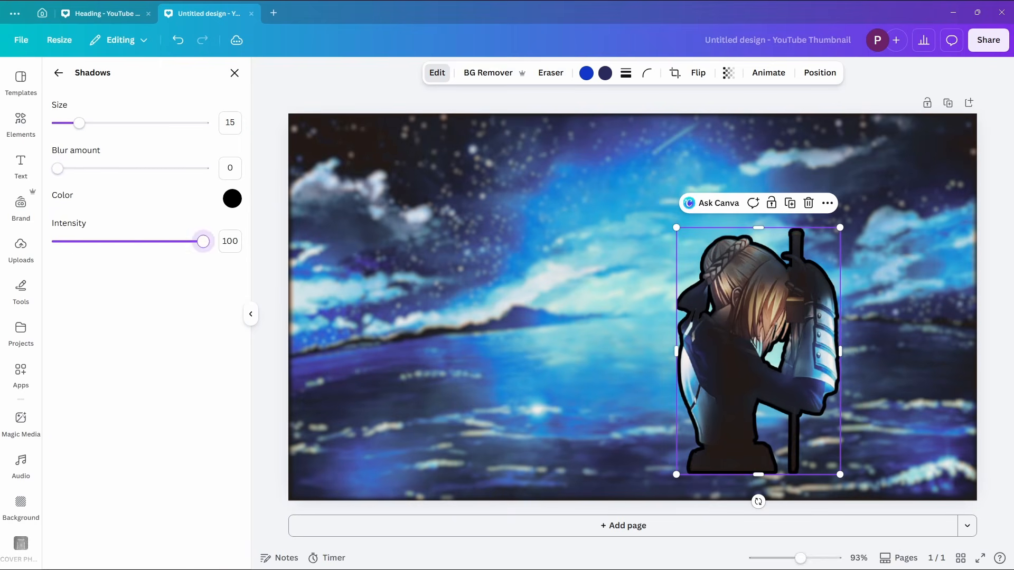
pyautogui.click(232, 198)
pyautogui.moveTo(233, 285); pyautogui.dragTo(235, 224)
pyautogui.moveTo(80, 123); pyautogui.dragTo(75, 123)
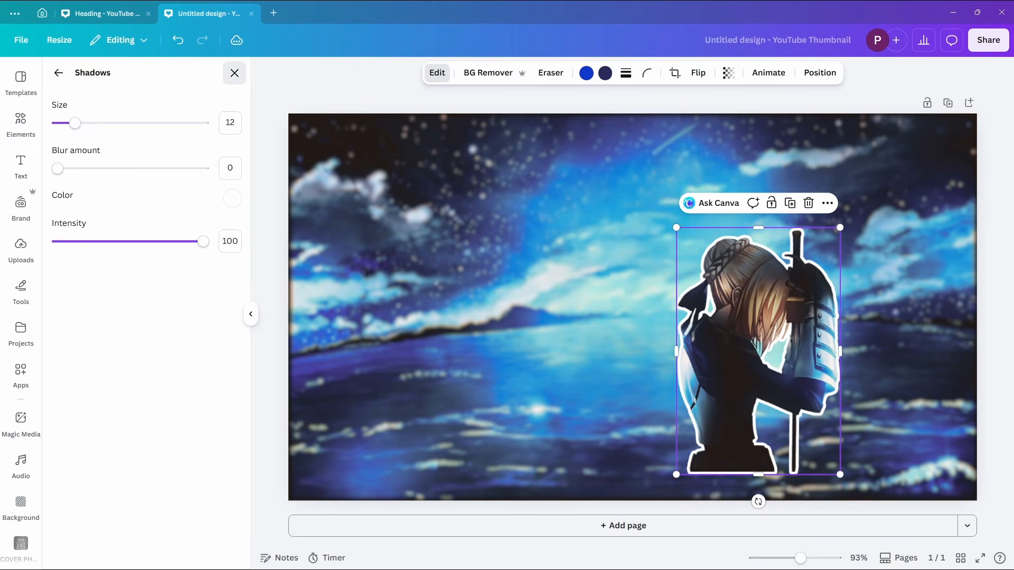
# Move the outlined character to the left half of the page and enlarge it until it runs off the bottom edge
pyautogui.click(235, 73)
pyautogui.moveTo(759, 351); pyautogui.dragTo(498, 338)
pyautogui.moveTo(417, 214); pyautogui.dragTo(330, 82)
pyautogui.moveTo(457, 272); pyautogui.dragTo(478, 335)
pyautogui.moveTo(604, 145); pyautogui.dragTo(613, 130)
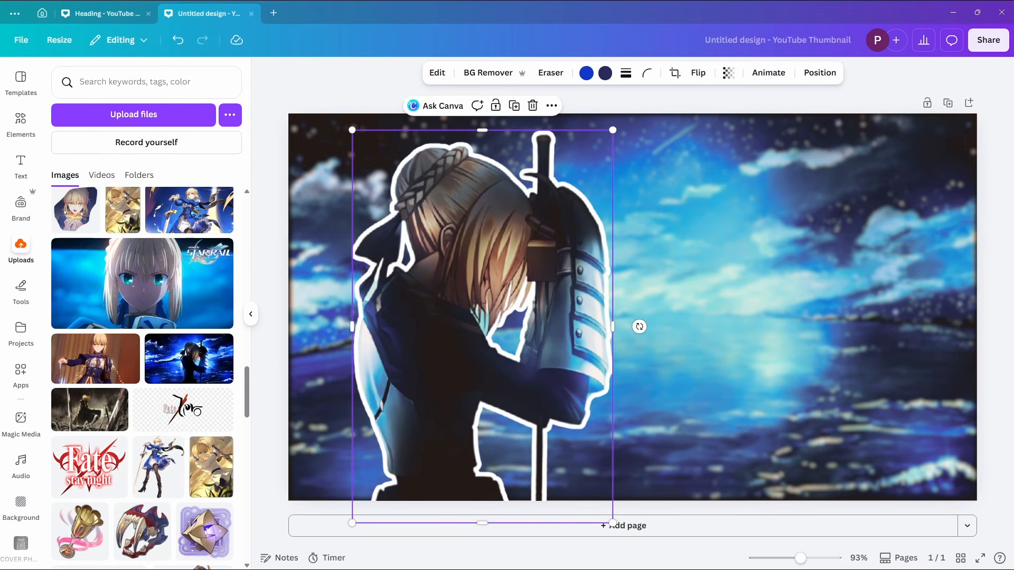
# Make the large outlined character slightly transparent
pyautogui.click(729, 73)
pyautogui.moveTo(754, 118); pyautogui.dragTo(736, 118)
pyautogui.press('Escape')
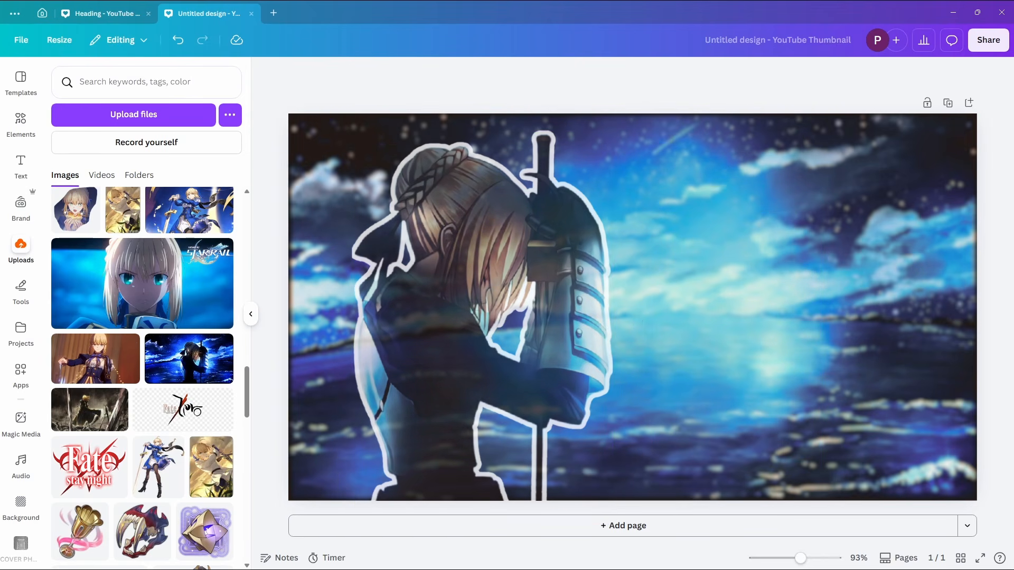
pyautogui.scroll(-1, 143, 379)
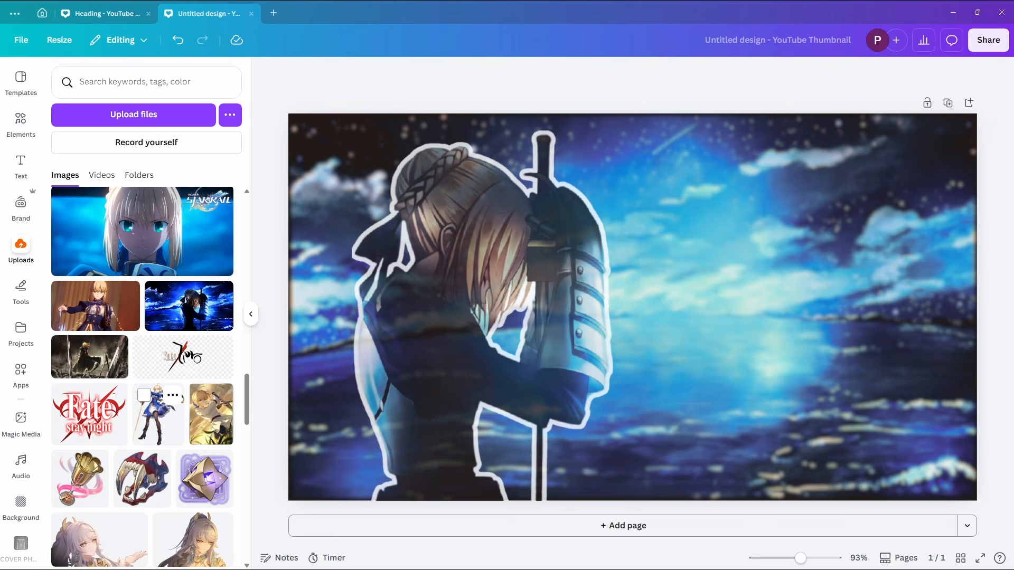
pyautogui.click(211, 415)
pyautogui.press('Delete')
# Add the uploaded golden picture of the blonde swordswoman beside the large character and remove its background with BG Remover
pyautogui.scroll(20, 212, 415)
pyautogui.scroll(-18, 211, 414)
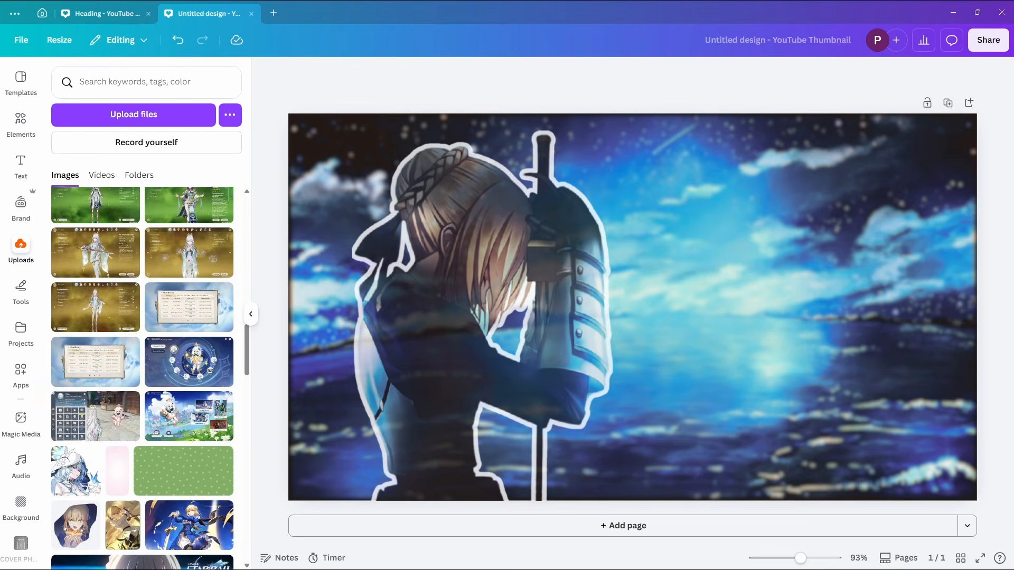
pyautogui.scroll(-6, 211, 415)
pyautogui.click(211, 467)
pyautogui.moveTo(634, 308); pyautogui.dragTo(703, 327)
pyautogui.click(465, 73)
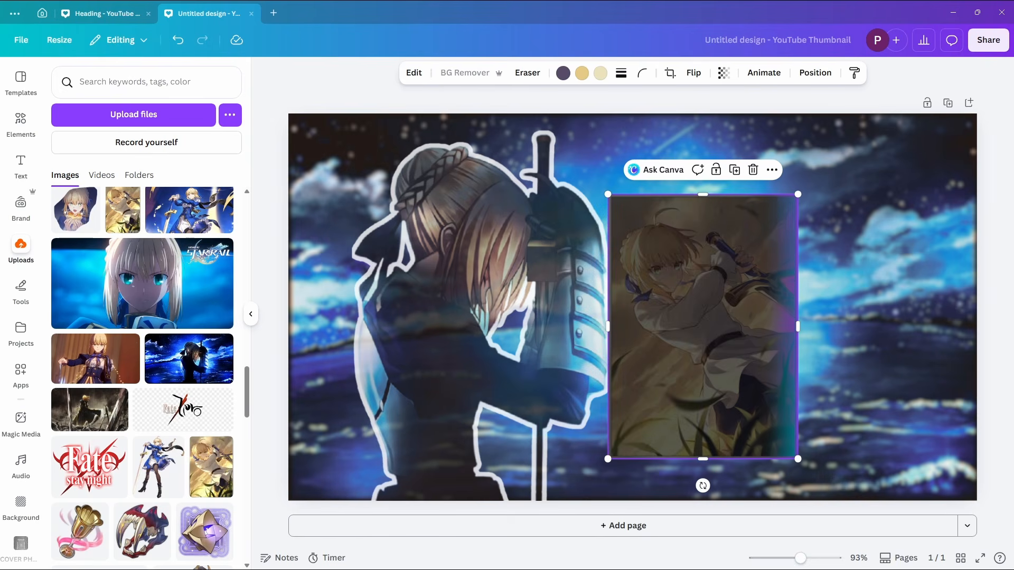
# Apply the Hazel filter to the white-shirted swordswoman cutout and raise its intensity to full
pyautogui.click(414, 73)
pyautogui.scroll(-3, 143, 317)
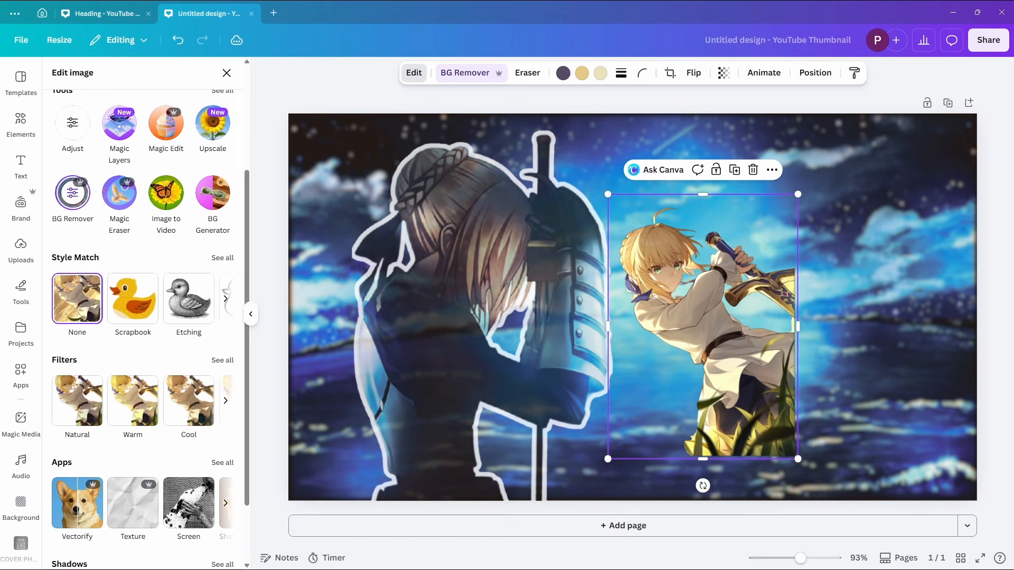
pyautogui.click(211, 361)
pyautogui.scroll(-7, 142, 342)
pyautogui.click(143, 342)
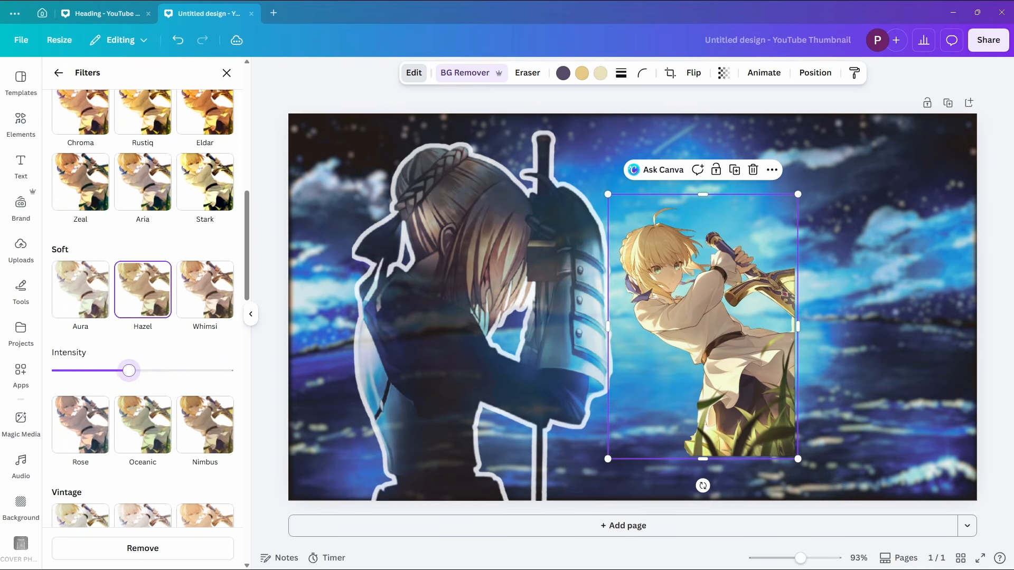
pyautogui.moveTo(125, 371); pyautogui.dragTo(228, 371)
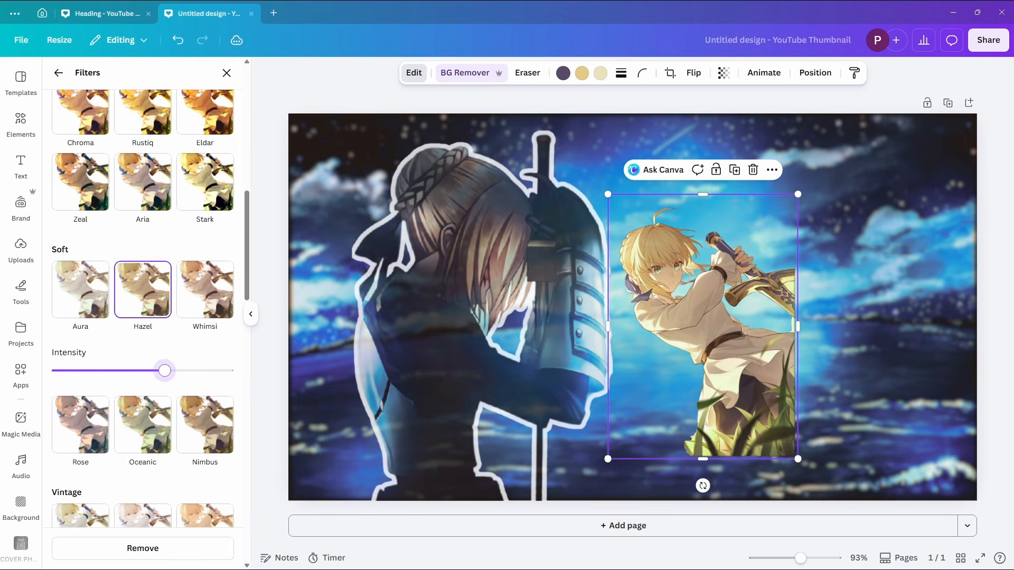
# Add a shadow outline with no blur and full intensity to the swordswoman cutout, and open its color choice
pyautogui.click(59, 73)
pyautogui.scroll(-4, 143, 370)
pyautogui.click(133, 522)
pyautogui.moveTo(102, 169); pyautogui.dragTo(58, 169)
pyautogui.moveTo(131, 241); pyautogui.dragTo(204, 241)
pyautogui.click(232, 198)
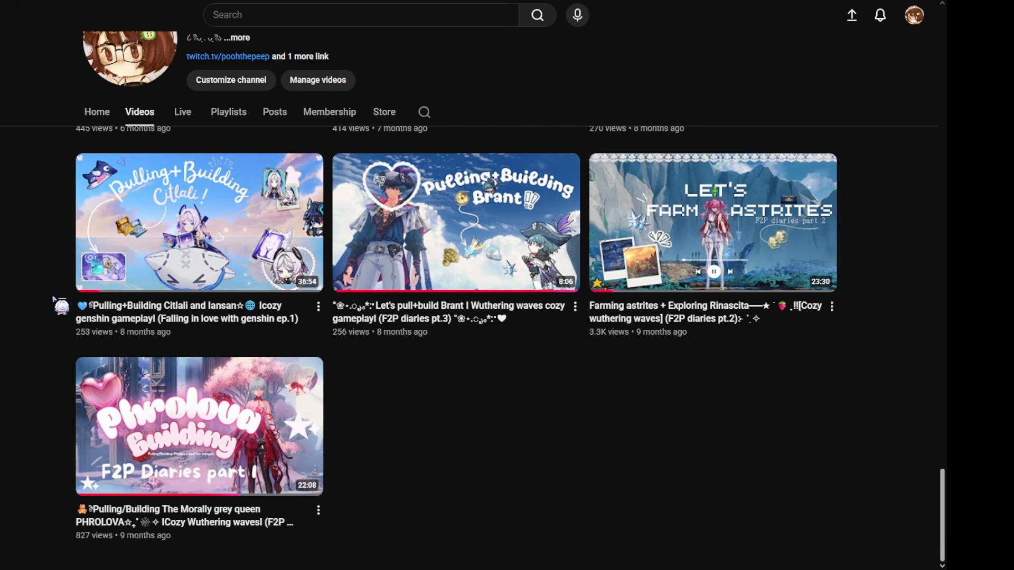
# Look through the channel's video thumbnails from the oldest to the latest to compare how their style developed
pyautogui.scroll(5, 56, 305)
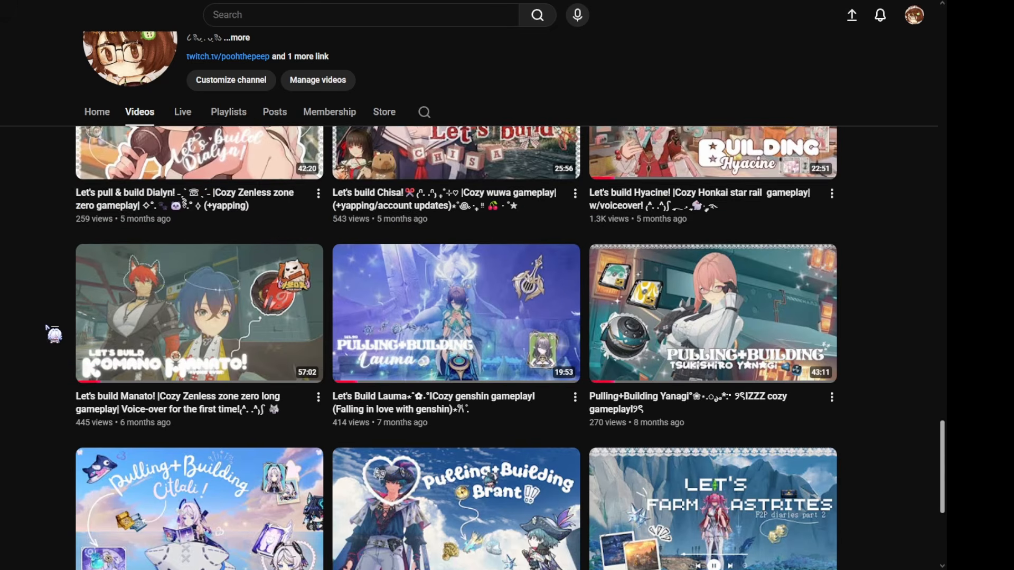
pyautogui.scroll(5, 47, 327)
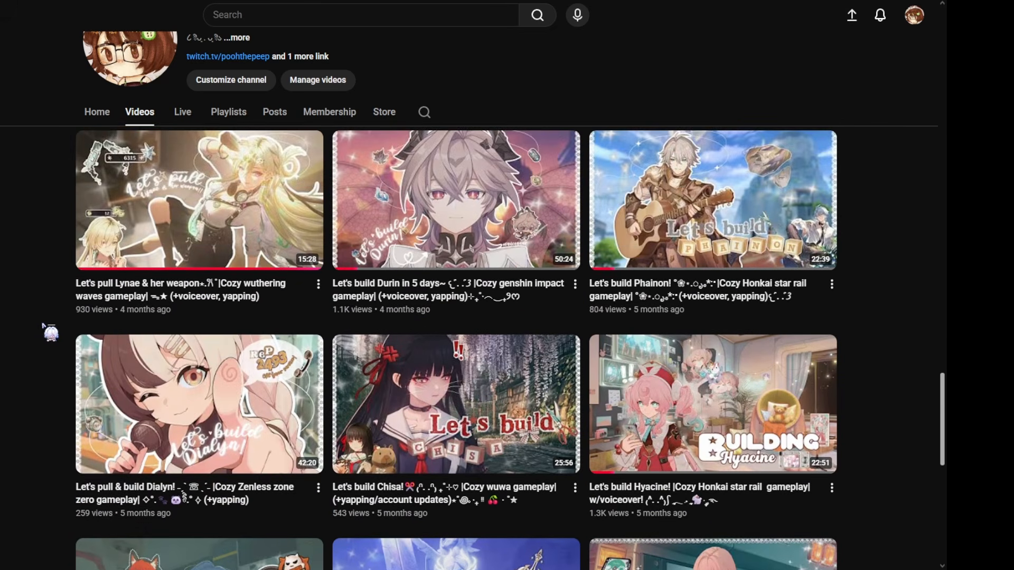
pyautogui.scroll(5, 47, 329)
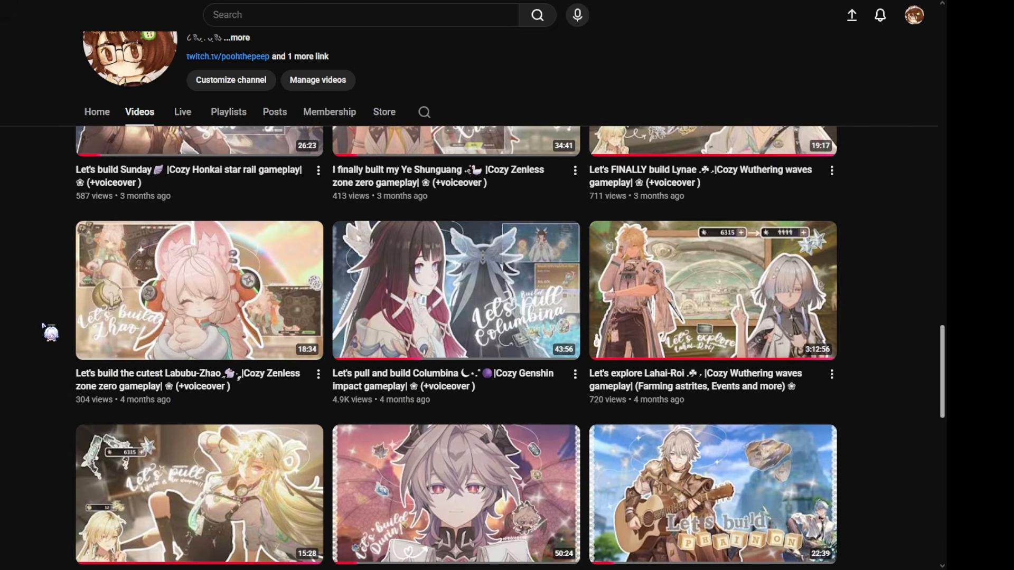
pyautogui.scroll(4, 47, 328)
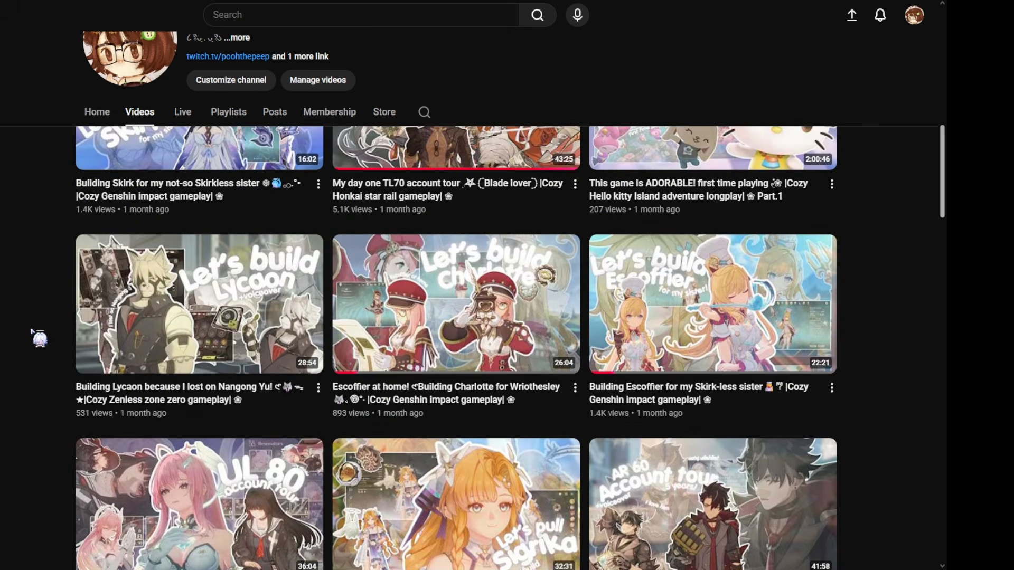
pyautogui.scroll(4, 31, 331)
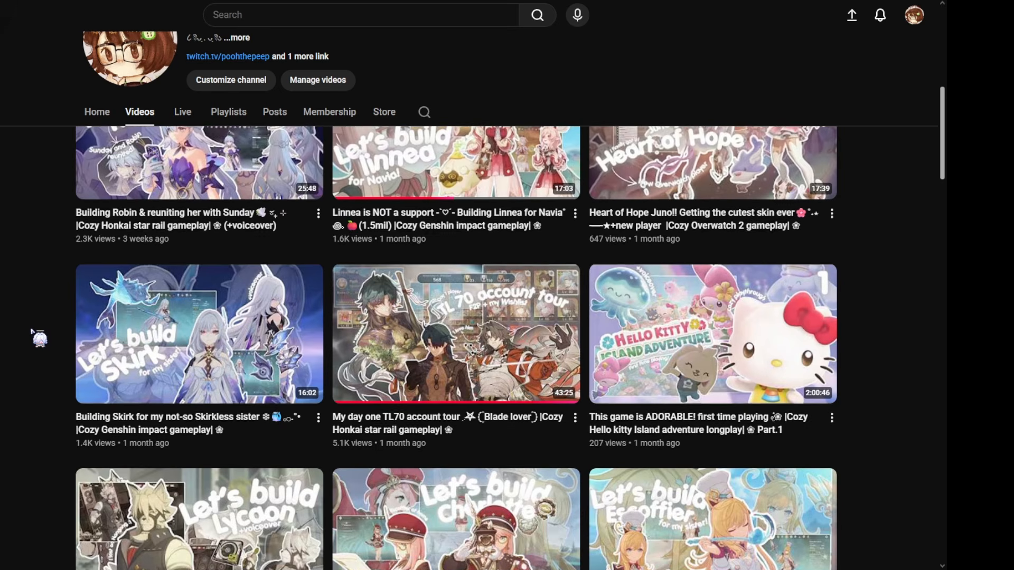
pyautogui.scroll(5, 32, 332)
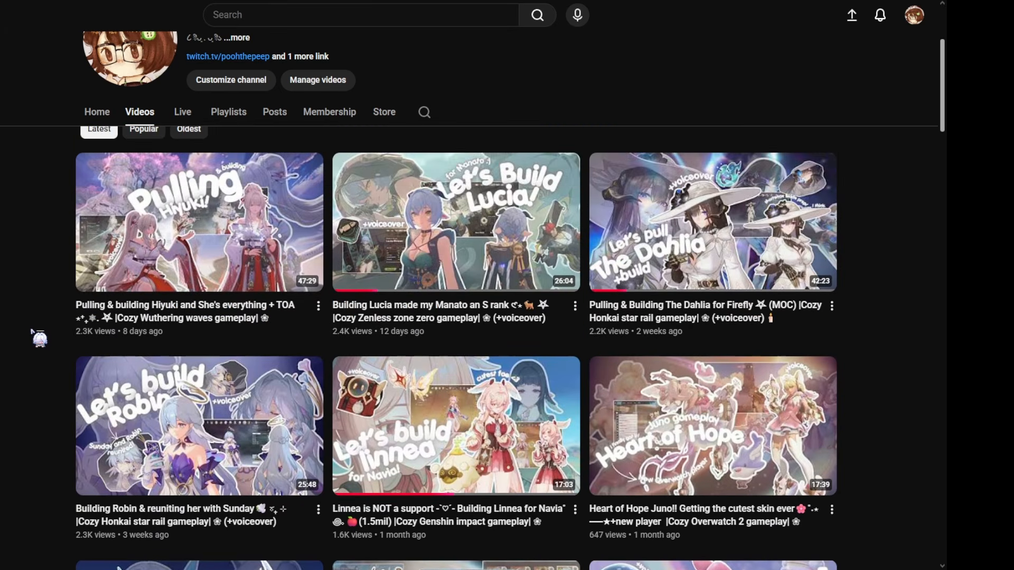
pyautogui.scroll(3, 32, 333)
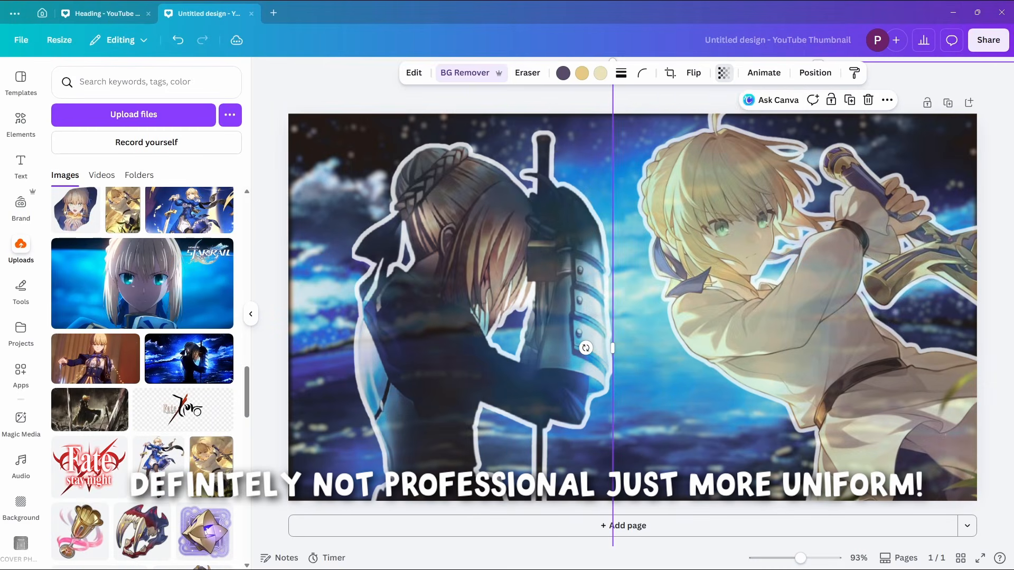
# Replace the background with the uploaded bright sky-and-ruins landscape and apply the Hazel filter to it at near-full intensity
pyautogui.scroll(-10, 95, 460)
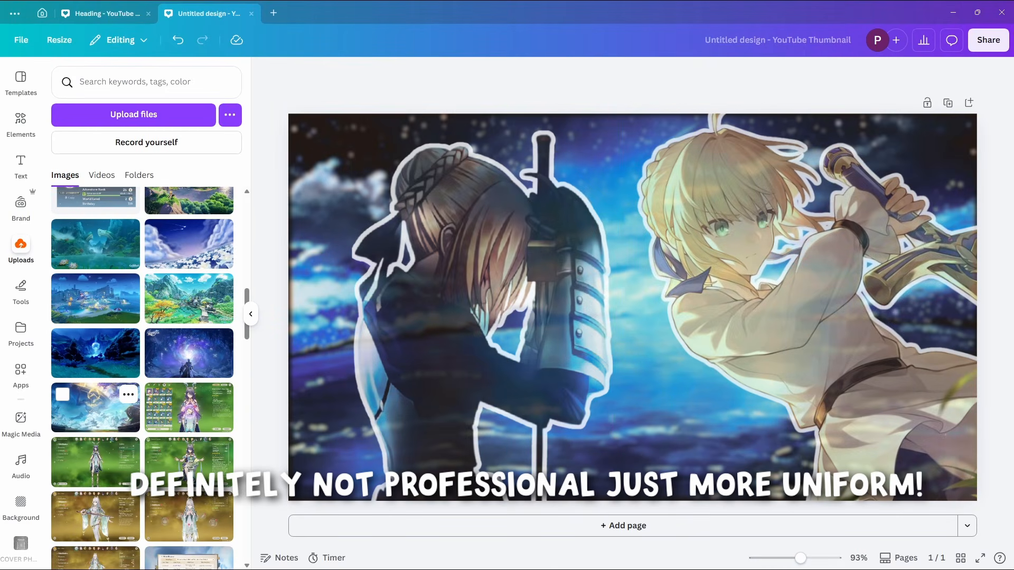
pyautogui.click(95, 409)
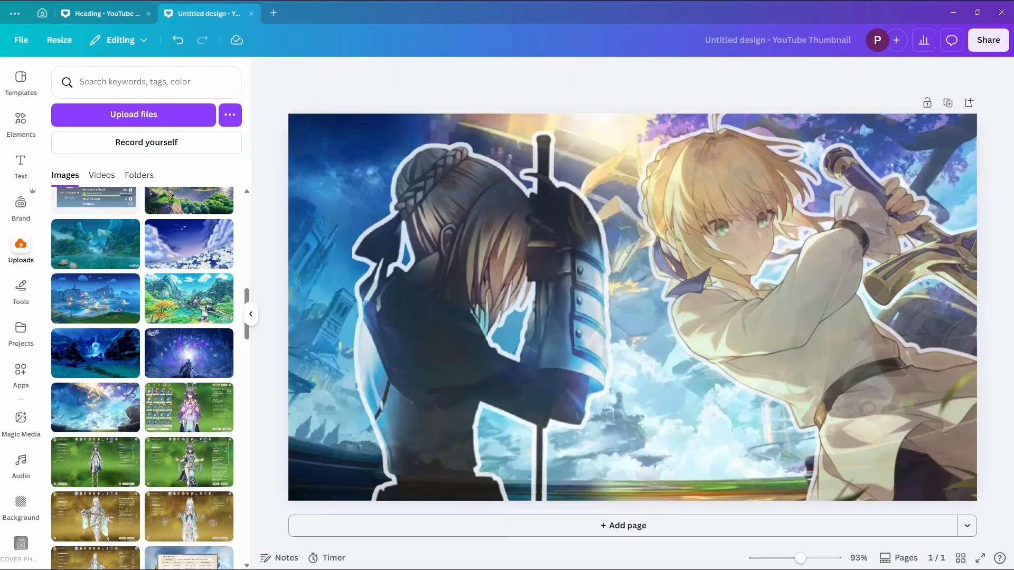
pyautogui.click(476, 316)
pyautogui.click(465, 72)
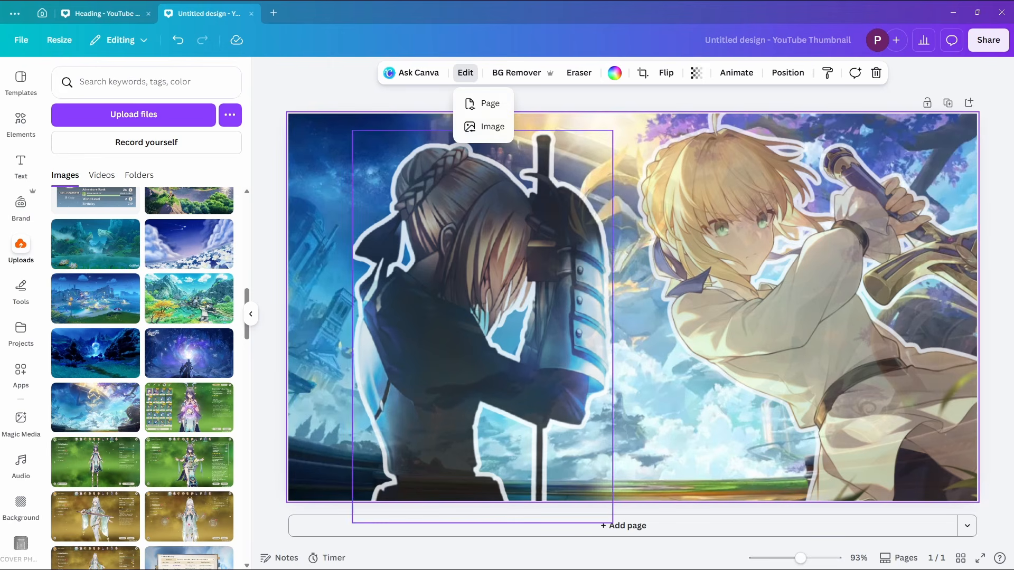
pyautogui.click(464, 124)
pyautogui.scroll(-1, 143, 316)
pyautogui.click(222, 369)
pyautogui.scroll(-10, 142, 343)
pyautogui.click(143, 343)
pyautogui.moveTo(229, 424); pyautogui.dragTo(222, 424)
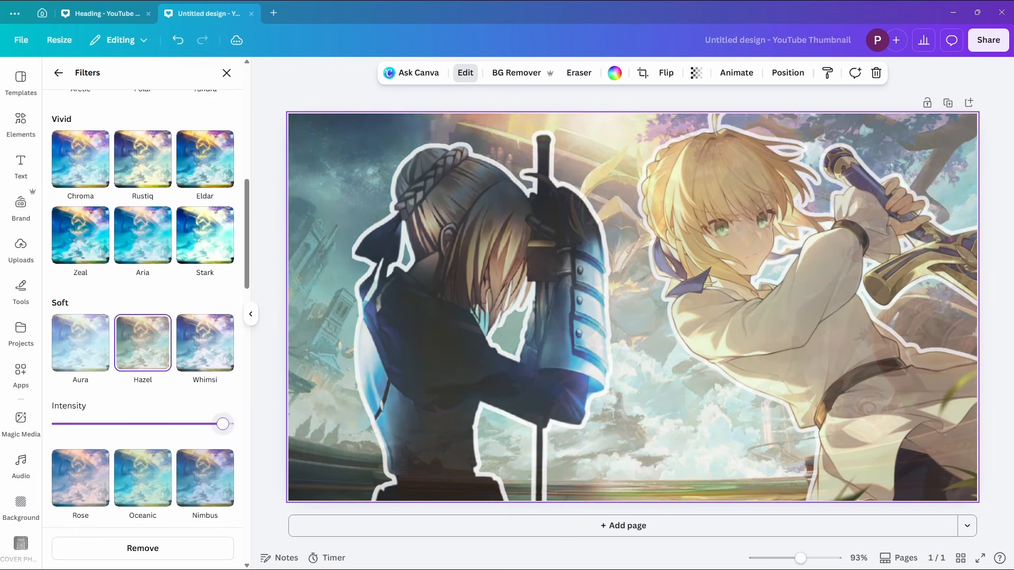
pyautogui.click(58, 72)
pyautogui.click(134, 518)
pyautogui.click(134, 518)
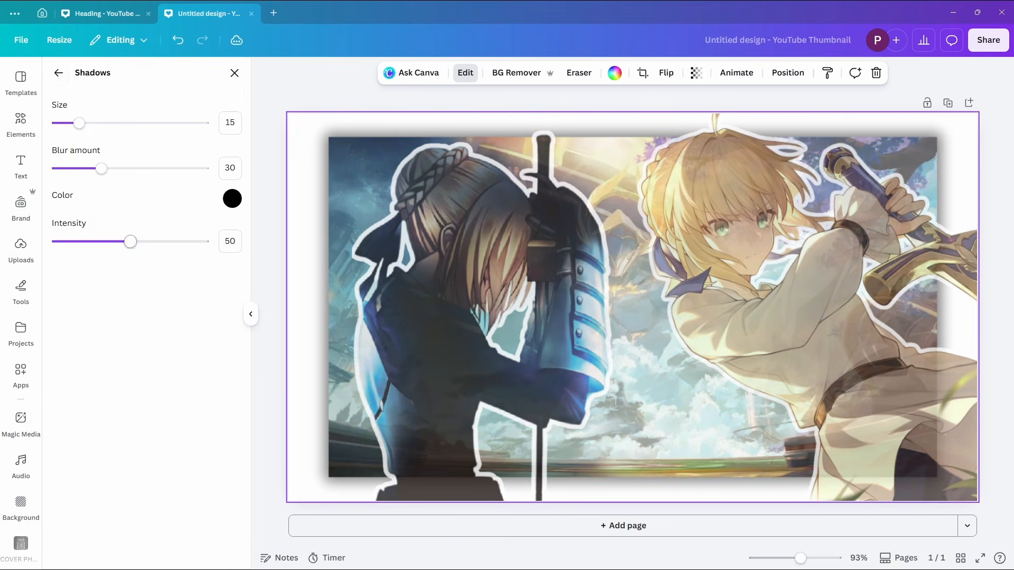
pyautogui.click(58, 72)
pyautogui.scroll(-1, 143, 370)
pyautogui.click(77, 523)
pyautogui.scroll(5, 143, 370)
# Blur the whole sky-and-ruins background image with the Blur tool
pyautogui.click(222, 249)
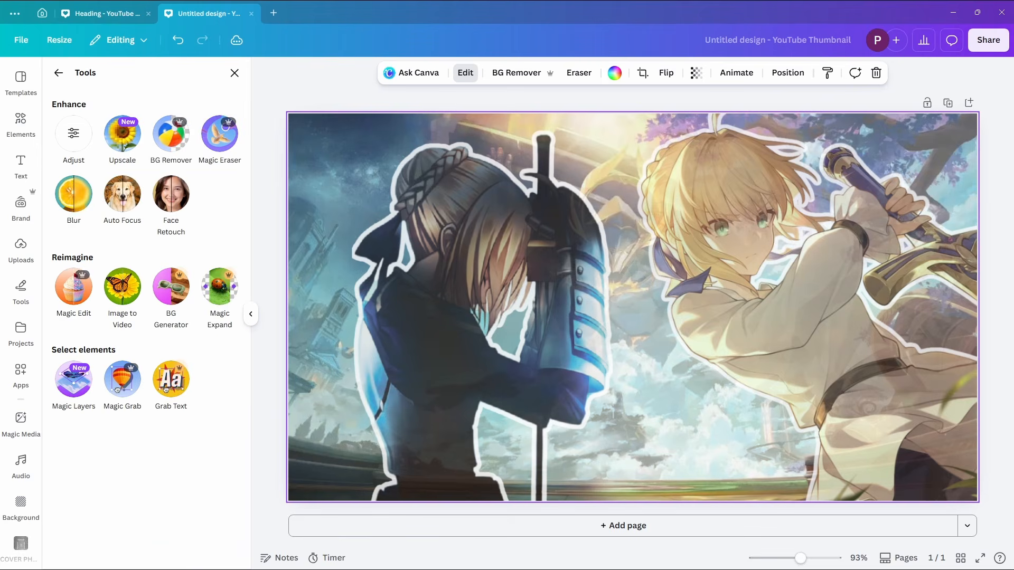
pyautogui.click(74, 195)
pyautogui.moveTo(57, 162); pyautogui.dragTo(84, 162)
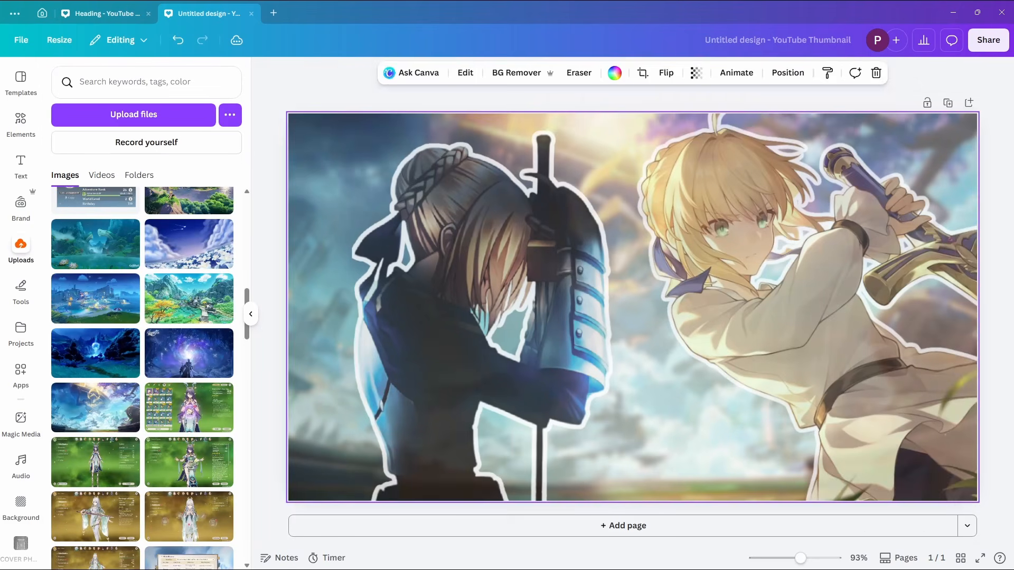
# Make the large dark outlined swordswoman cutout on the thumbnail's left side semi-transparent
pyautogui.click(476, 317)
pyautogui.click(715, 73)
pyautogui.moveTo(747, 121); pyautogui.dragTo(693, 120)
pyautogui.click(271, 222)
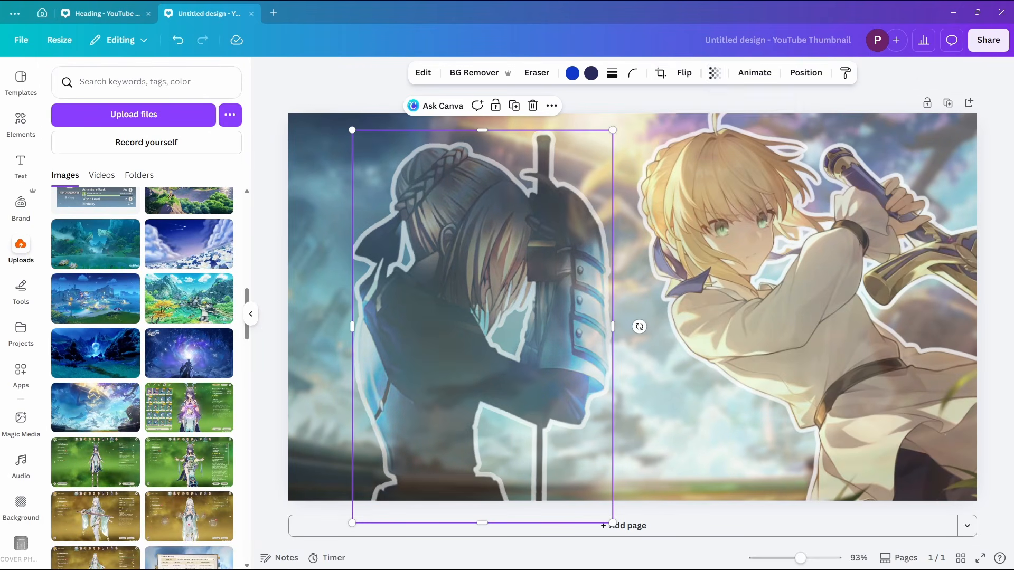
pyautogui.scroll(12, 189, 359)
pyautogui.click(189, 338)
pyautogui.moveTo(597, 317); pyautogui.dragTo(583, 317)
pyautogui.press('Delete')
# Add the uploaded screenshot of the swordswoman holding a dessert and extract her from its background with Magic Grab
pyautogui.click(189, 275)
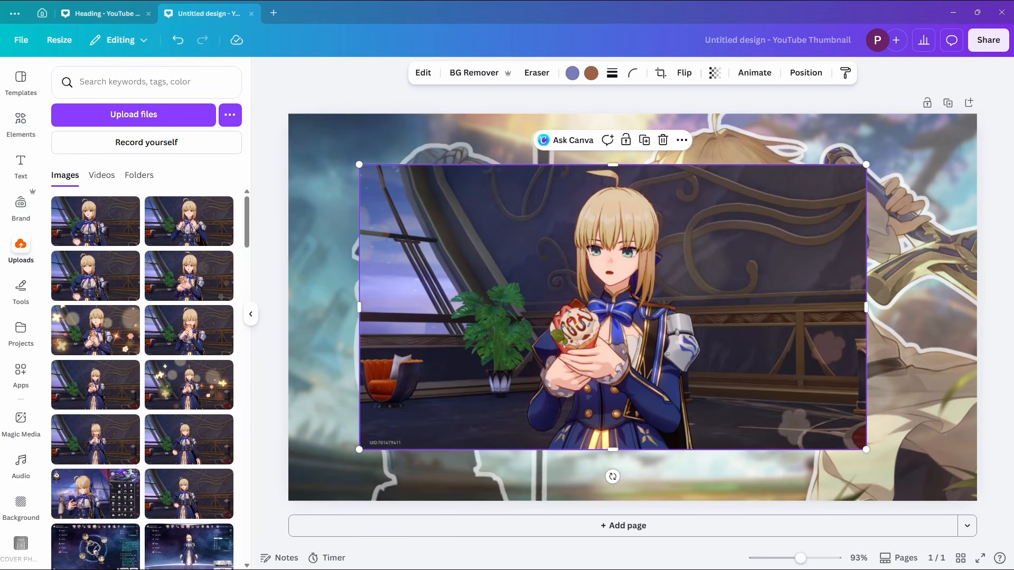
pyautogui.click(474, 72)
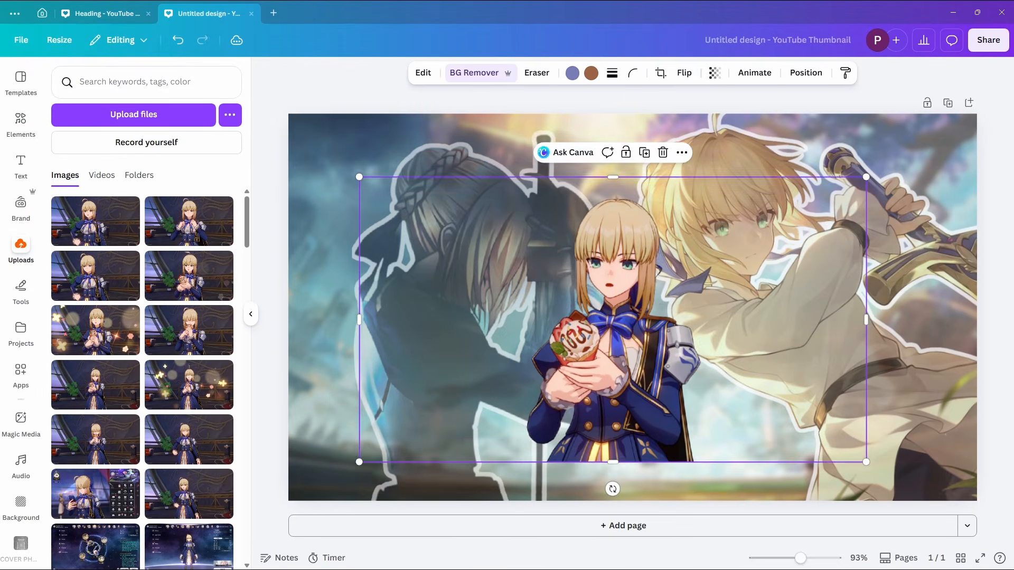
pyautogui.hotkey('ctrl', 'z')
pyautogui.click(423, 72)
pyautogui.scroll(-3, 143, 317)
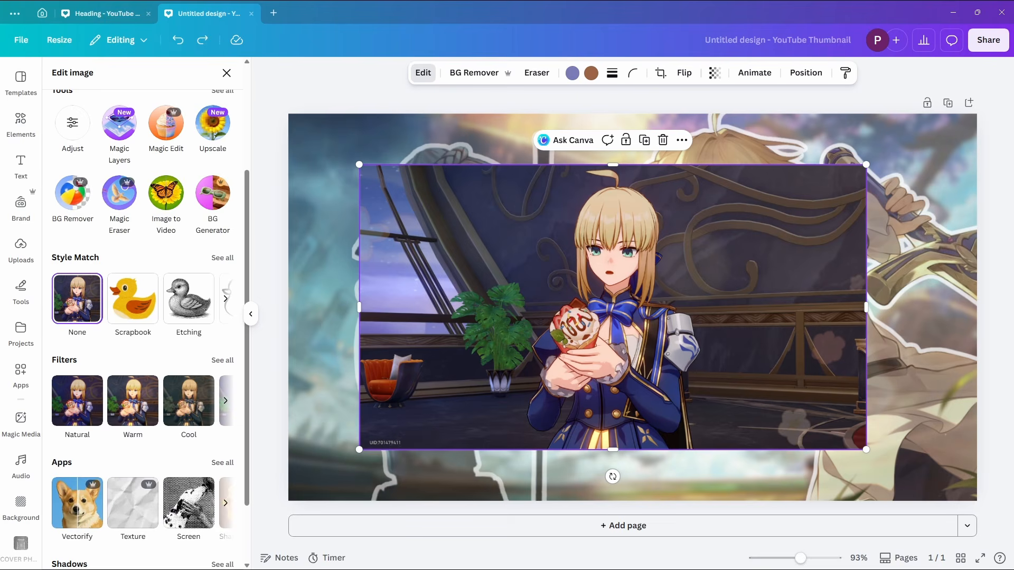
pyautogui.click(223, 90)
pyautogui.click(61, 373)
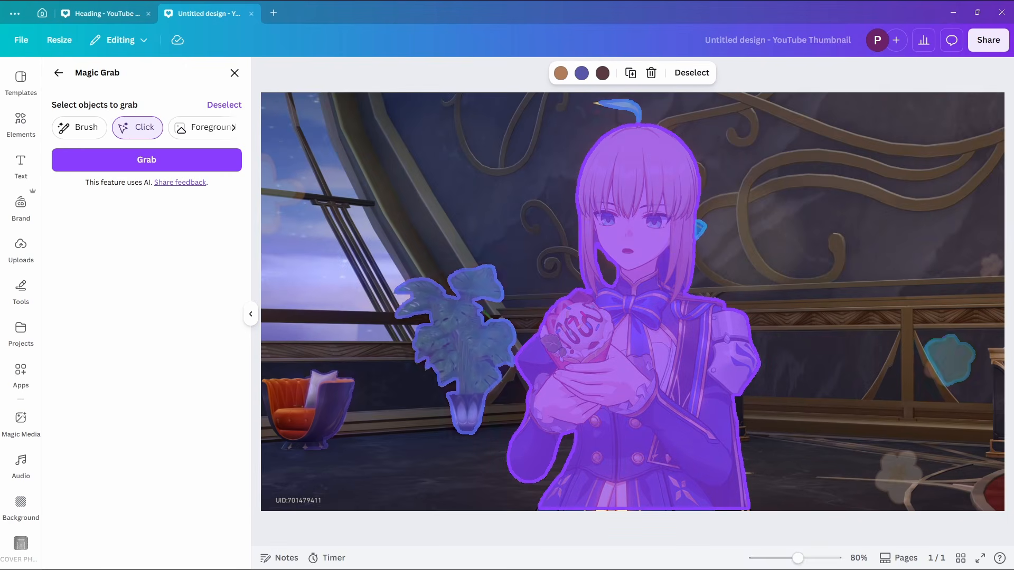
pyautogui.click(147, 160)
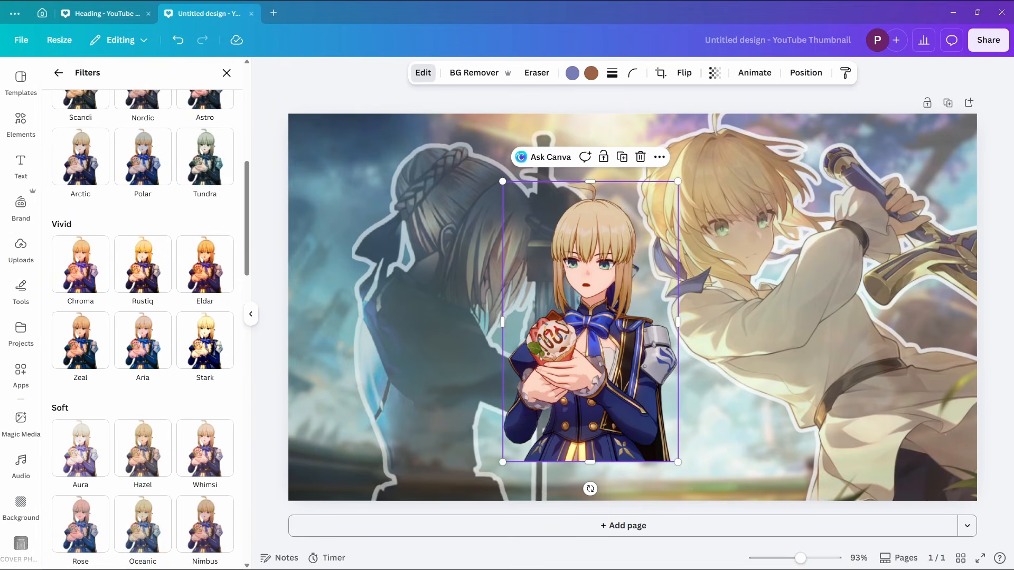
# Give the dessert cutout a soft filter and a white, unblurred outline at intensity 100, and enlarge it over the dark swordswoman
pyautogui.scroll(-1, 143, 307)
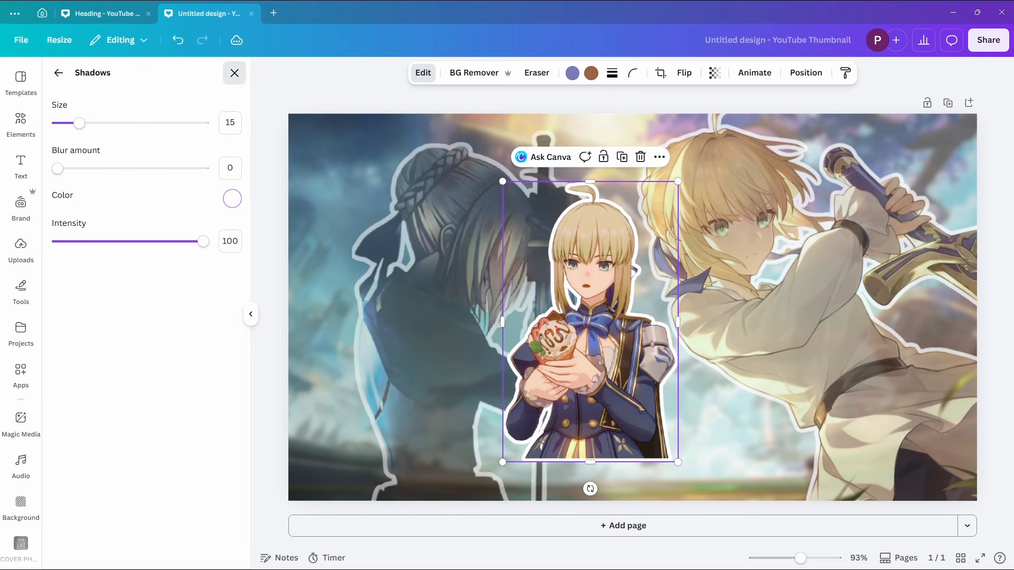
pyautogui.click(21, 248)
pyautogui.moveTo(502, 181); pyautogui.dragTo(447, 188)
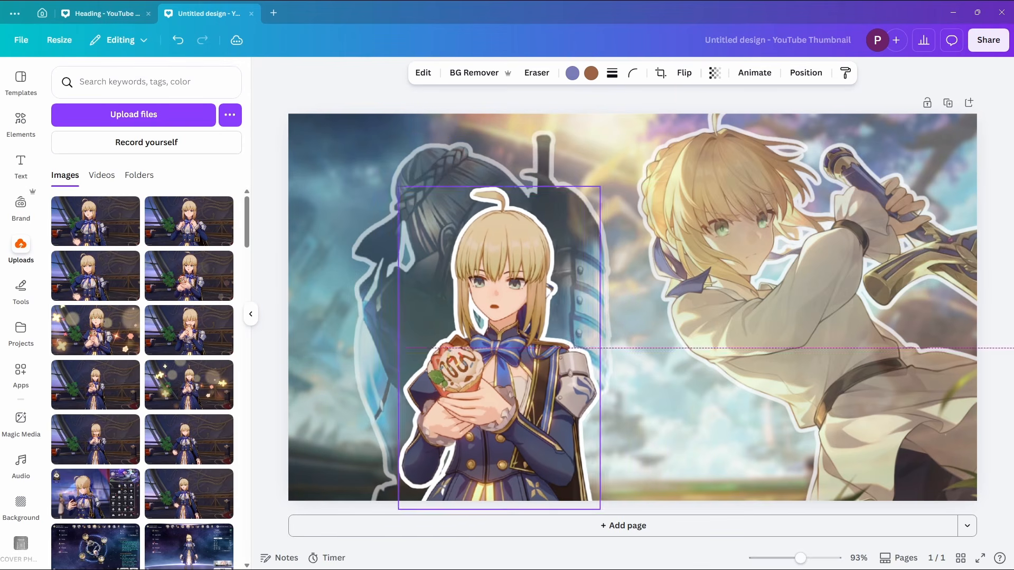
# Add the uploaded screenshot of the swordswoman holding a phone, remove its background with BG Remover, and place it beside the dessert cutout
pyautogui.scroll(-3, 143, 338)
pyautogui.click(95, 336)
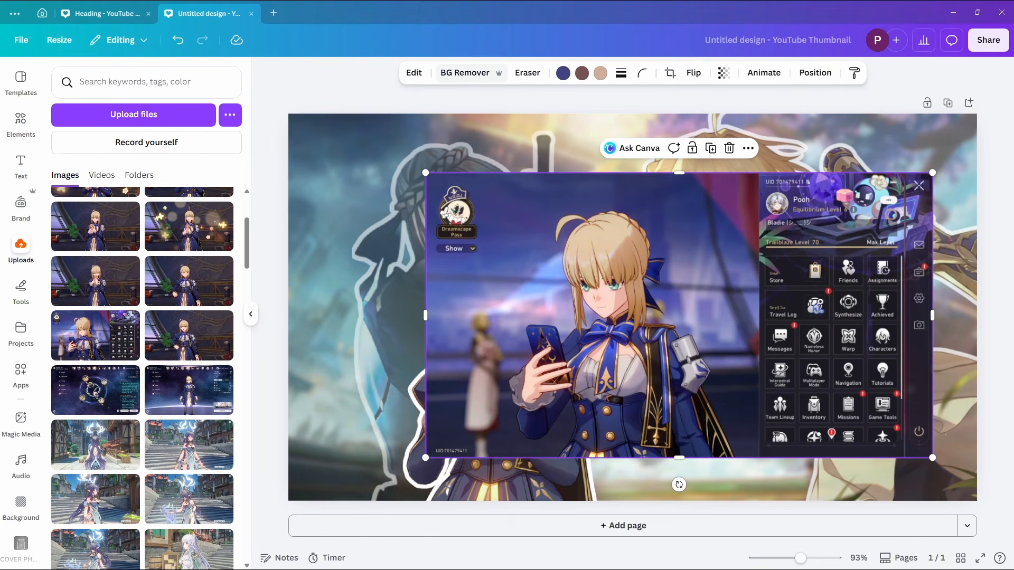
pyautogui.click(464, 72)
pyautogui.moveTo(679, 317); pyautogui.dragTo(736, 317)
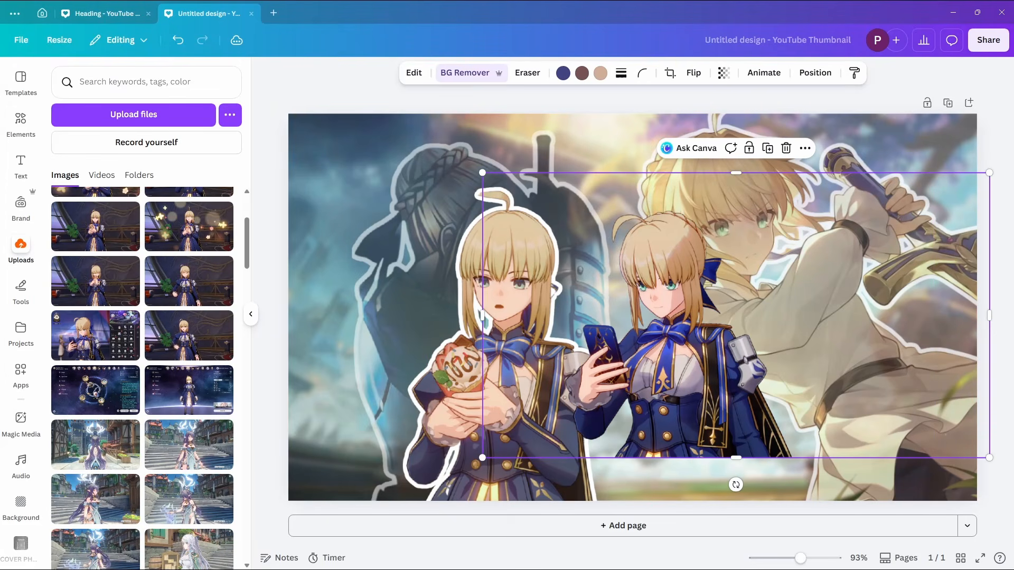
# Apply the Hazel filter to the phone-holding cutout and adjust its intensity
pyautogui.click(414, 72)
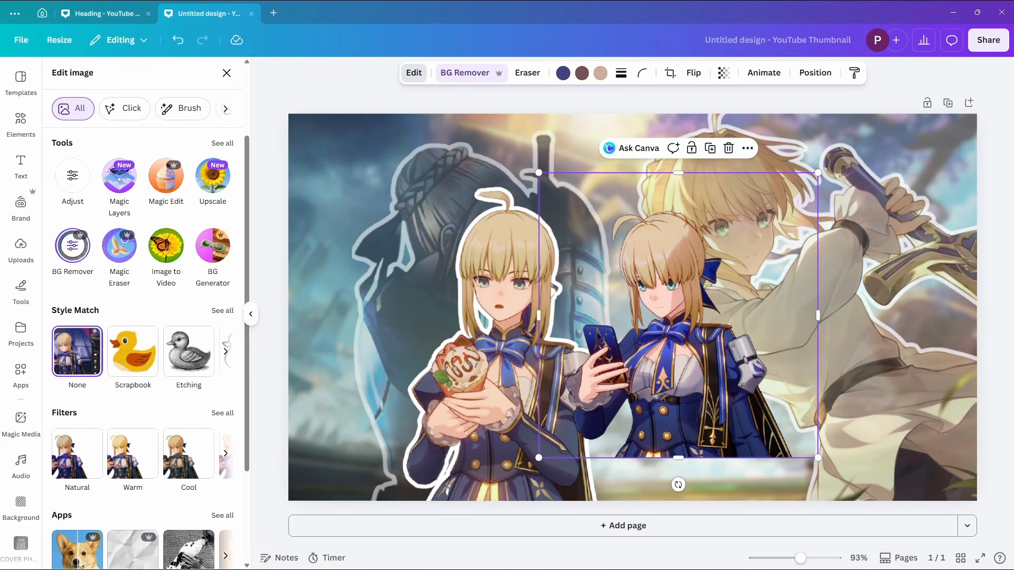
pyautogui.click(220, 415)
pyautogui.scroll(-2, 142, 316)
pyautogui.click(143, 343)
pyautogui.moveTo(226, 424); pyautogui.dragTo(144, 424)
pyautogui.click(59, 73)
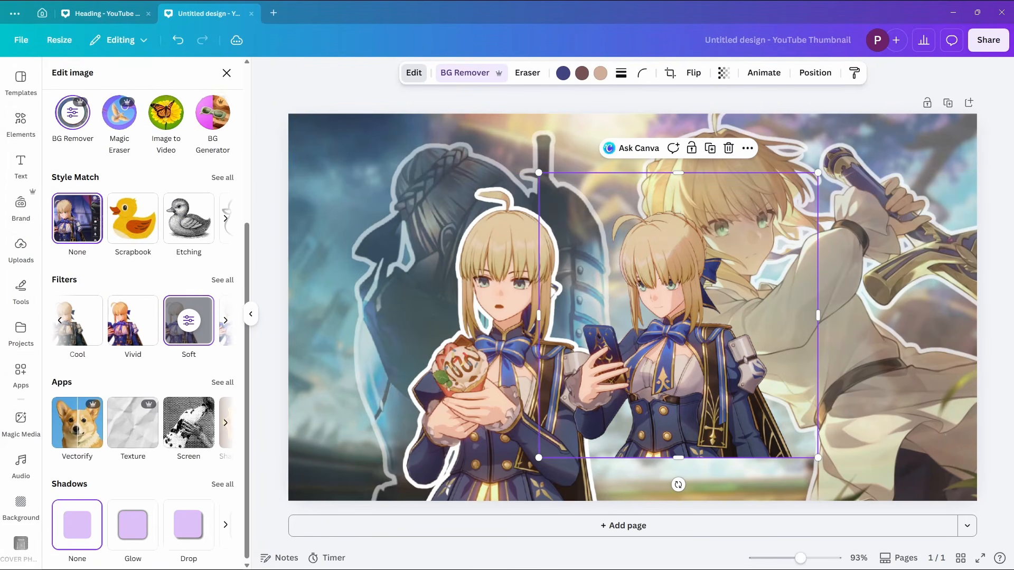
# Outline the phone-holding cutout with a #FFFFFF Glow shadow of size 12, blur 0 and intensity 100
pyautogui.click(136, 523)
pyautogui.moveTo(102, 168); pyautogui.dragTo(57, 168)
pyautogui.moveTo(129, 241); pyautogui.dragTo(203, 241)
pyautogui.click(232, 198)
pyautogui.click(225, 217)
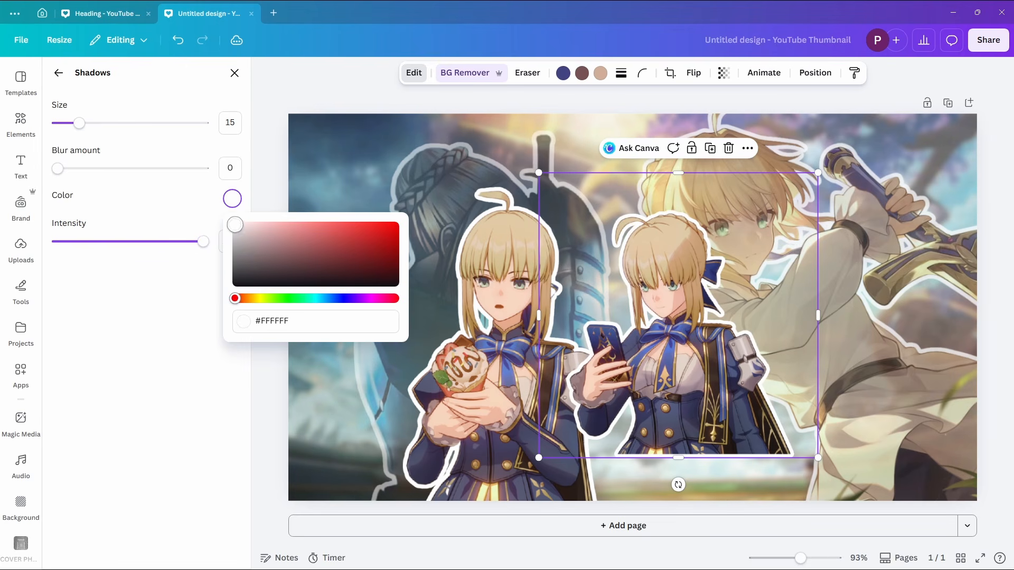
pyautogui.click(79, 123)
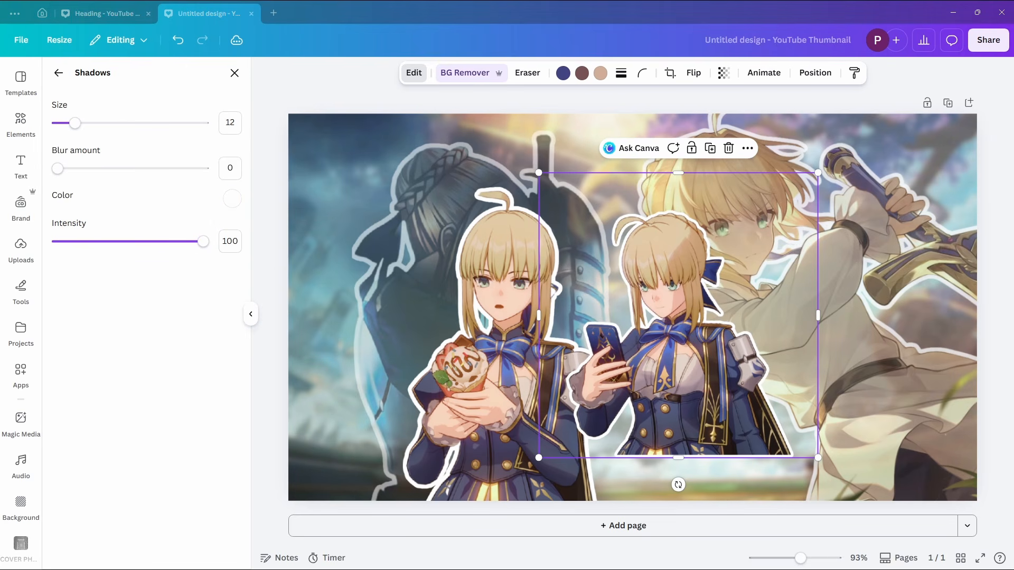
# Move the phone-holding cutout to the thumbnail's left side and the dessert cutout to its right side
pyautogui.hotkey('ctrl', 'z')
pyautogui.hotkey('ctrl', 'z')
pyautogui.hotkey('ctrl', 'z')
pyautogui.hotkey('ctrl', 'z')
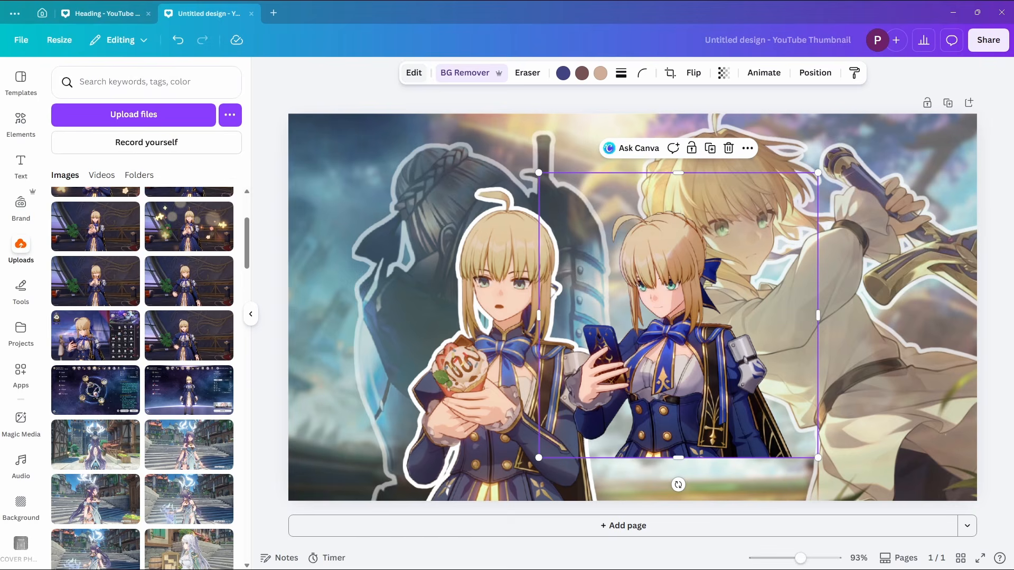
pyautogui.hotkey('ctrl', 'z')
pyautogui.hotkey('ctrl', 'z')
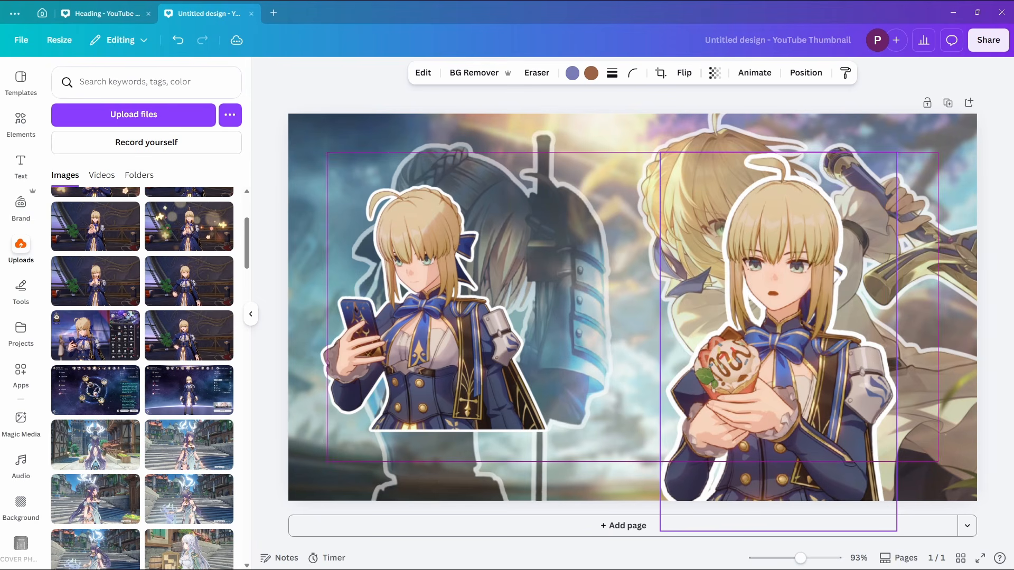
# Enlarge the phone-holding cutout over the dark swordswoman and shrink the dessert cutout in the thumbnail's lower right area
pyautogui.moveTo(547, 447); pyautogui.dragTo(646, 507)
pyautogui.hotkey('ctrl', 'z')
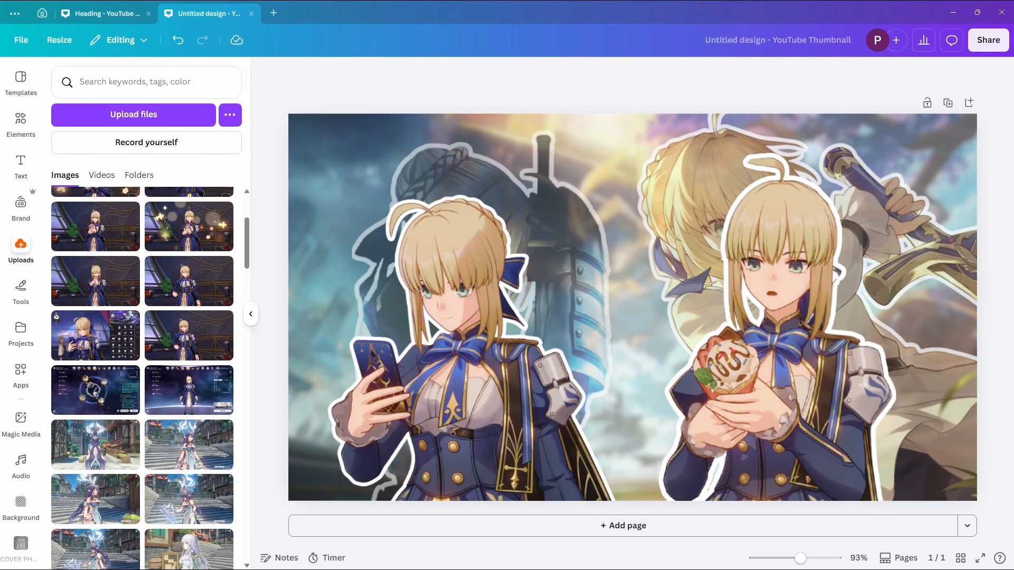
pyautogui.hotkey('ctrl', 'z')
pyautogui.hotkey('ctrl', 'z')
pyautogui.hotkey('ctrl', 'z')
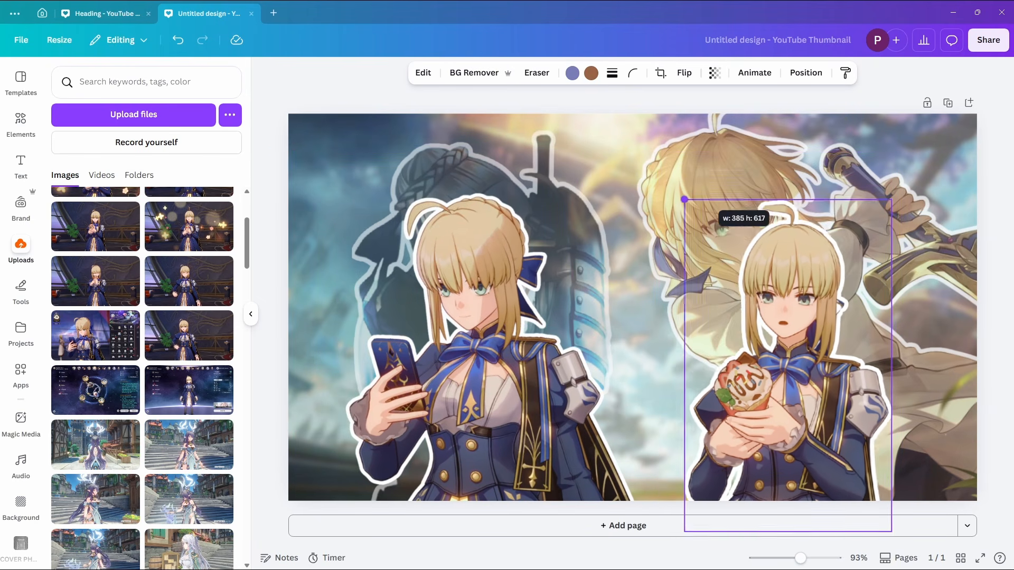
pyautogui.hotkey('ctrl', 'z')
pyautogui.press('Escape')
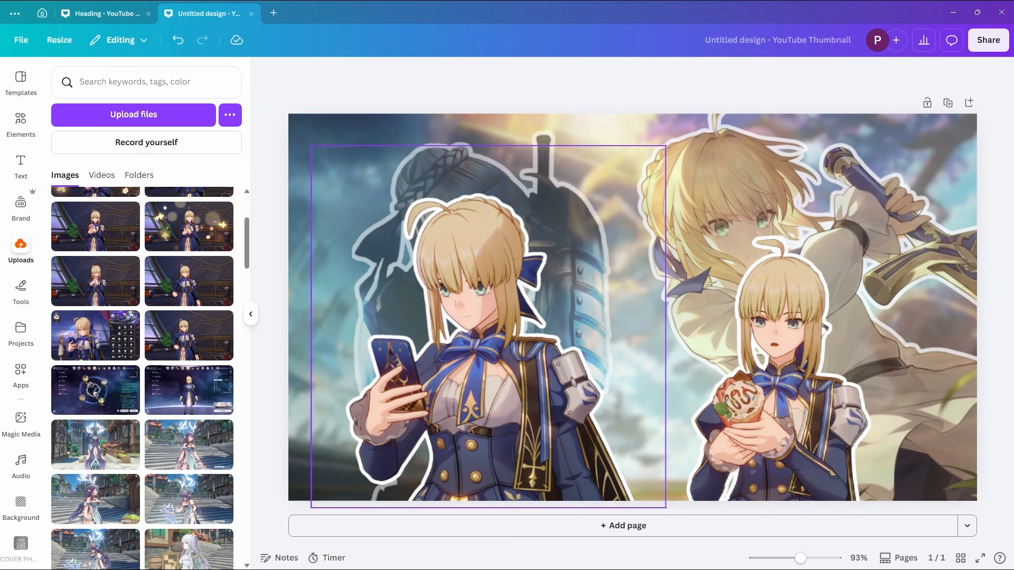
# Add the uploaded Saber character-details screenshot, apply the Hazel filter to it and adjust the filter intensity
pyautogui.scroll(-1, 143, 370)
pyautogui.click(188, 337)
pyautogui.click(423, 73)
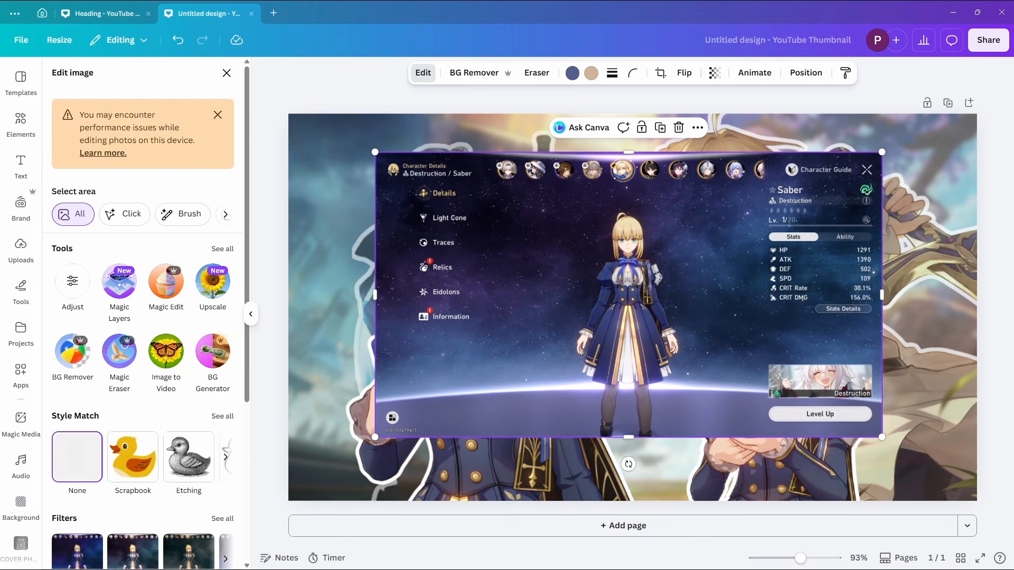
pyautogui.click(211, 548)
pyautogui.click(143, 501)
pyautogui.moveTo(225, 422); pyautogui.dragTo(168, 421)
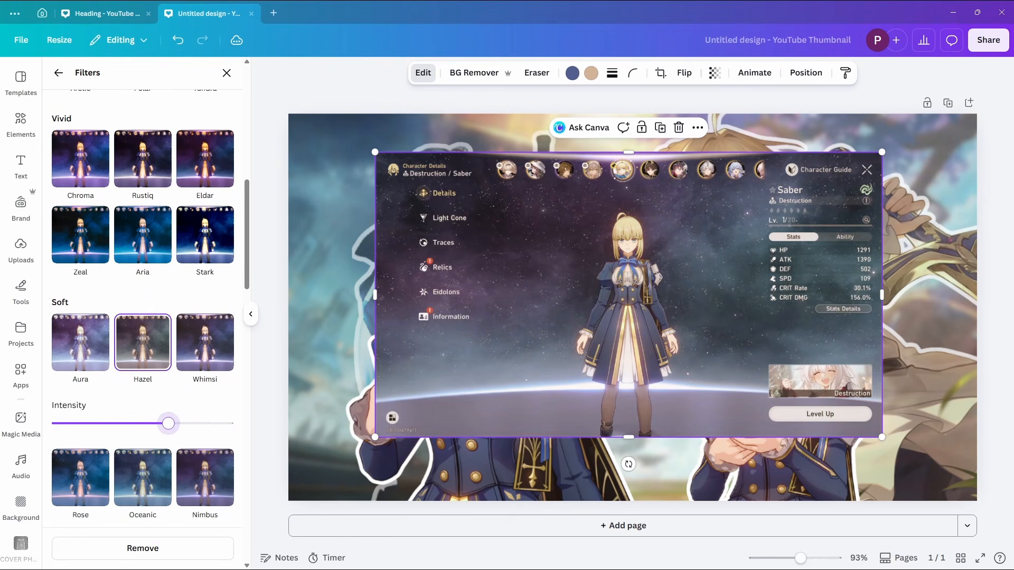
# Outline the character-details screenshot with a white Glow shadow at blur 0, full intensity and a slightly reduced size
pyautogui.click(58, 72)
pyautogui.scroll(-3, 143, 317)
pyautogui.click(133, 523)
pyautogui.click(232, 198)
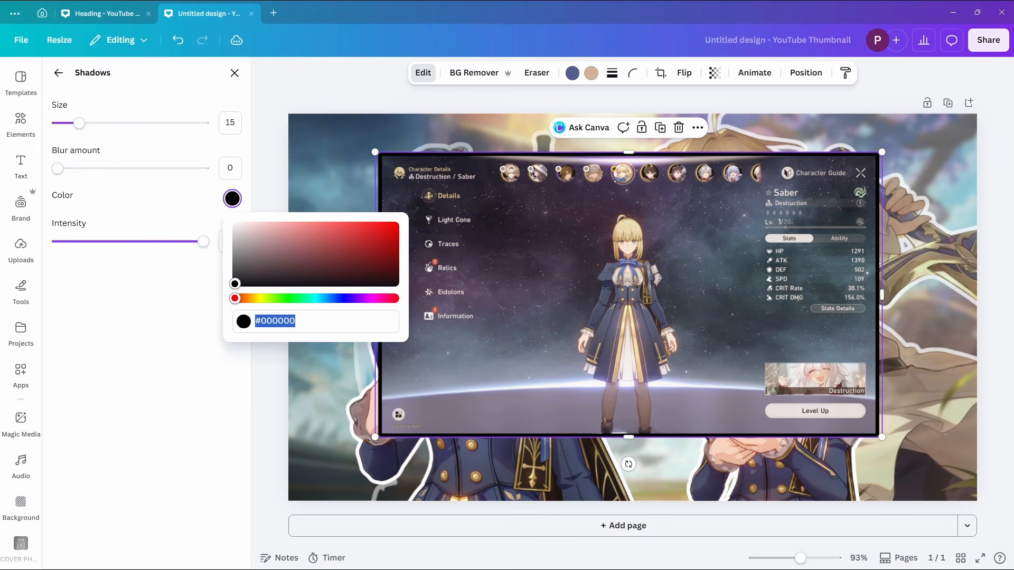
pyautogui.moveTo(80, 123); pyautogui.dragTo(77, 123)
pyautogui.click(21, 248)
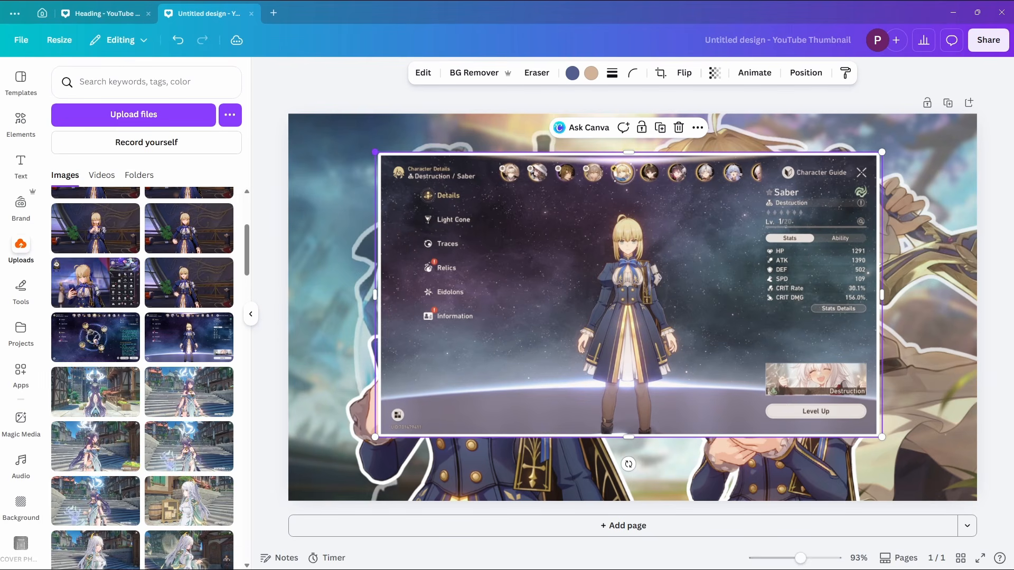
# Shrink the character-details screenshot and place it in the thumbnail's upper left area
pyautogui.moveTo(375, 153); pyautogui.dragTo(611, 283)
pyautogui.moveTo(745, 362); pyautogui.dragTo(439, 235)
pyautogui.moveTo(573, 312); pyautogui.dragTo(578, 315)
pyautogui.moveTo(497, 235); pyautogui.dragTo(494, 214)
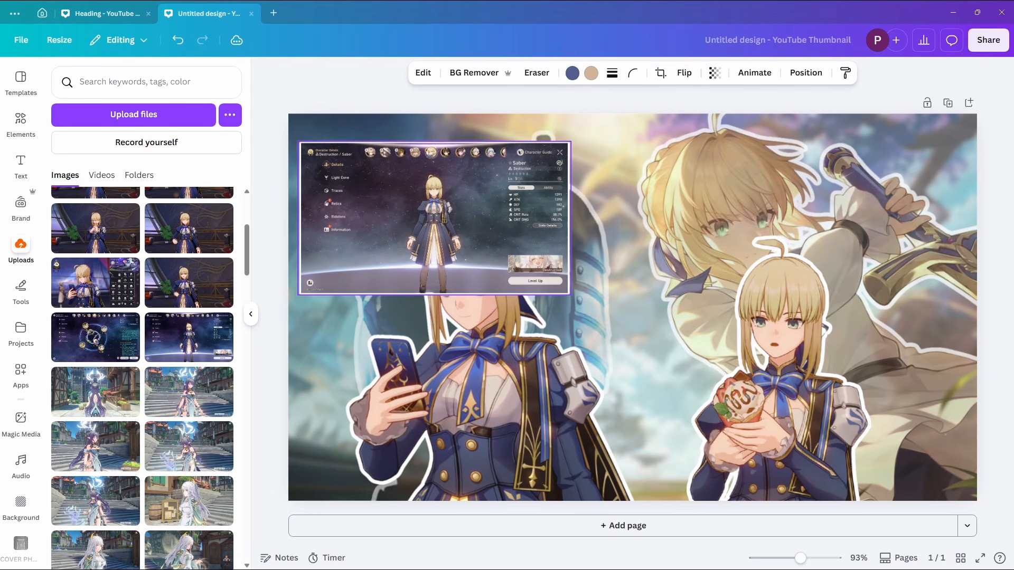
# Send the character-details screenshot behind the phone-holding cutout and shift it, slightly smaller, closer to the thumbnail's corner
pyautogui.rightClick(493, 214)
pyautogui.moveTo(523, 335)
pyautogui.click(715, 379)
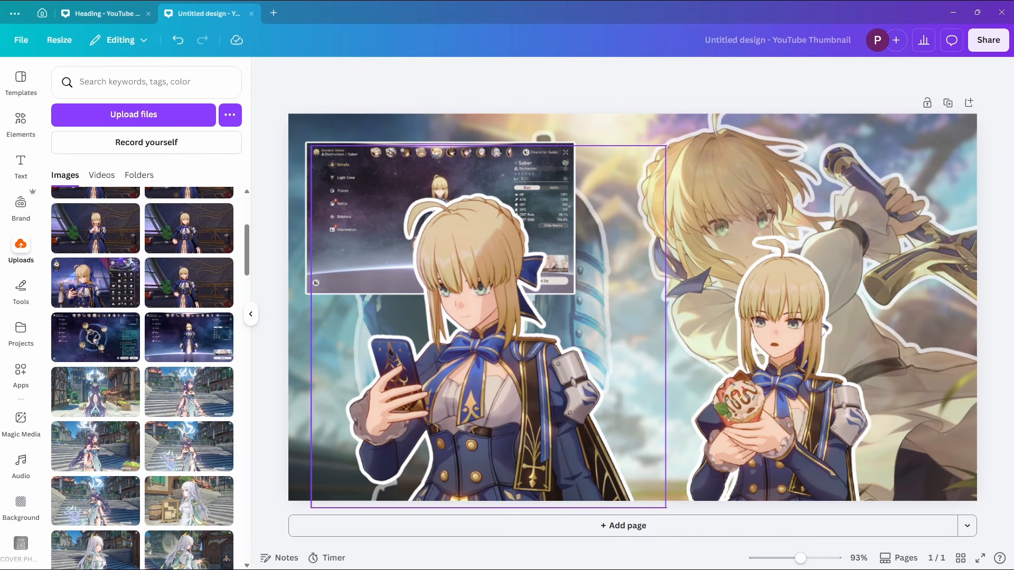
pyautogui.moveTo(576, 294); pyautogui.dragTo(557, 299)
pyautogui.moveTo(431, 228); pyautogui.dragTo(423, 202)
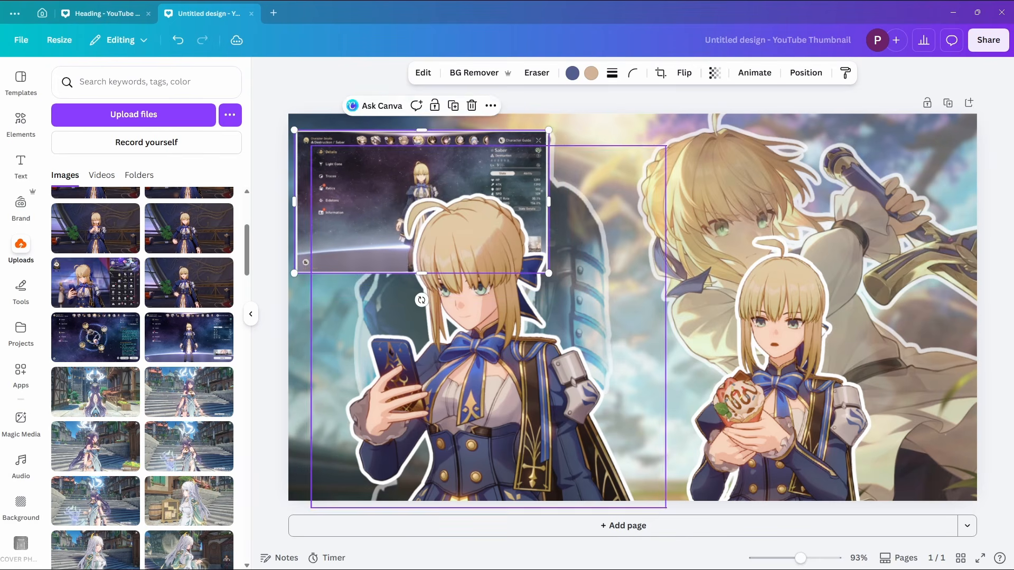
# Make the character-details screenshot slightly transparent and move it between the phone-holding cutout and the faded swordfighter
pyautogui.click(715, 73)
pyautogui.moveTo(740, 120); pyautogui.dragTo(727, 120)
pyautogui.press('Escape')
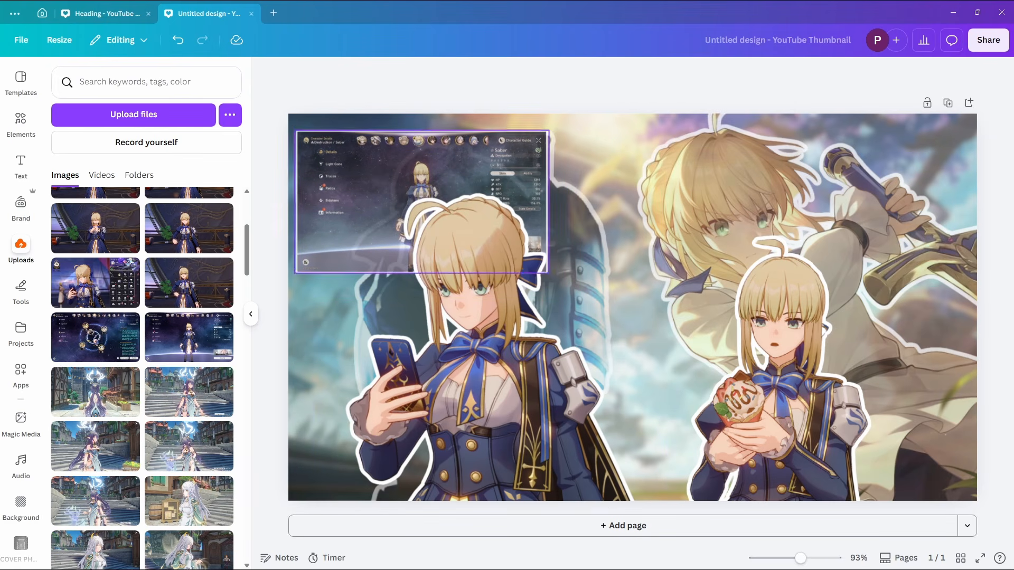
pyautogui.moveTo(422, 202); pyautogui.dragTo(555, 241)
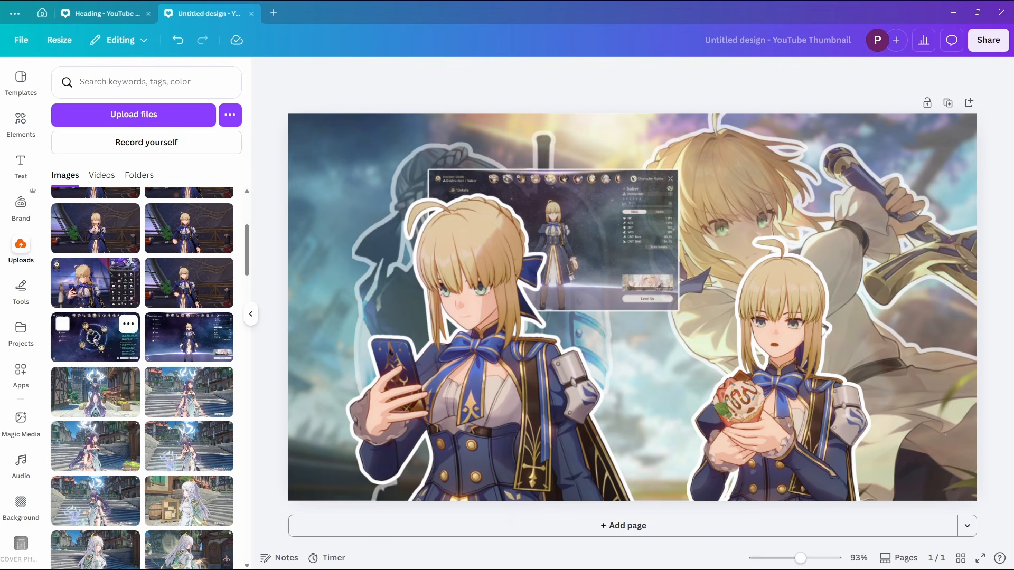
# Add the uploaded Saber relics screenshot and apply the Hazel filter to it
pyautogui.click(96, 337)
pyautogui.click(414, 72)
pyautogui.click(217, 555)
pyautogui.scroll(-1, 142, 317)
pyautogui.click(143, 343)
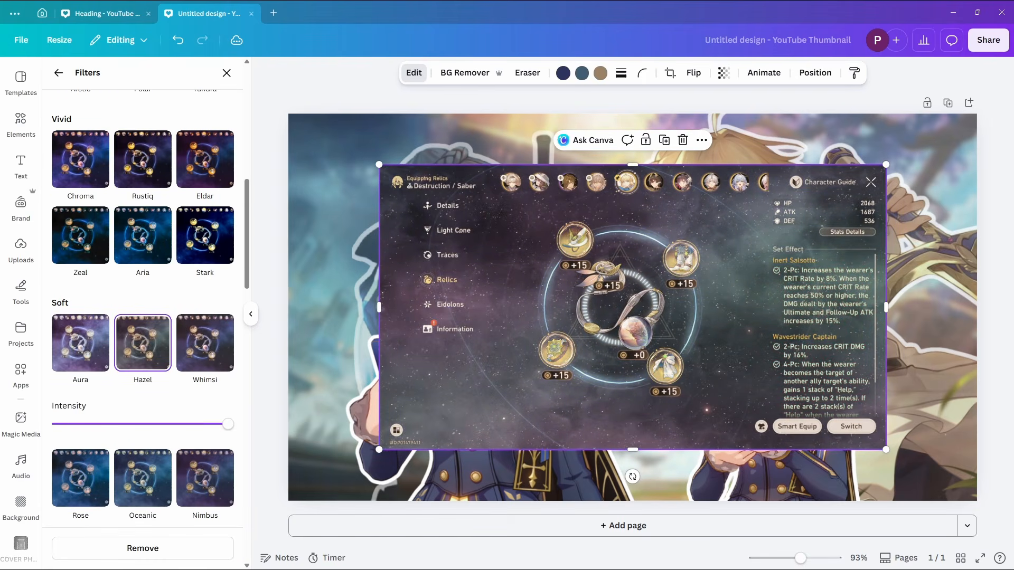
# Outline the relics screenshot with a white Glow shadow at blur 0 and intensity 100
pyautogui.click(58, 72)
pyautogui.scroll(-5, 143, 317)
pyautogui.click(83, 515)
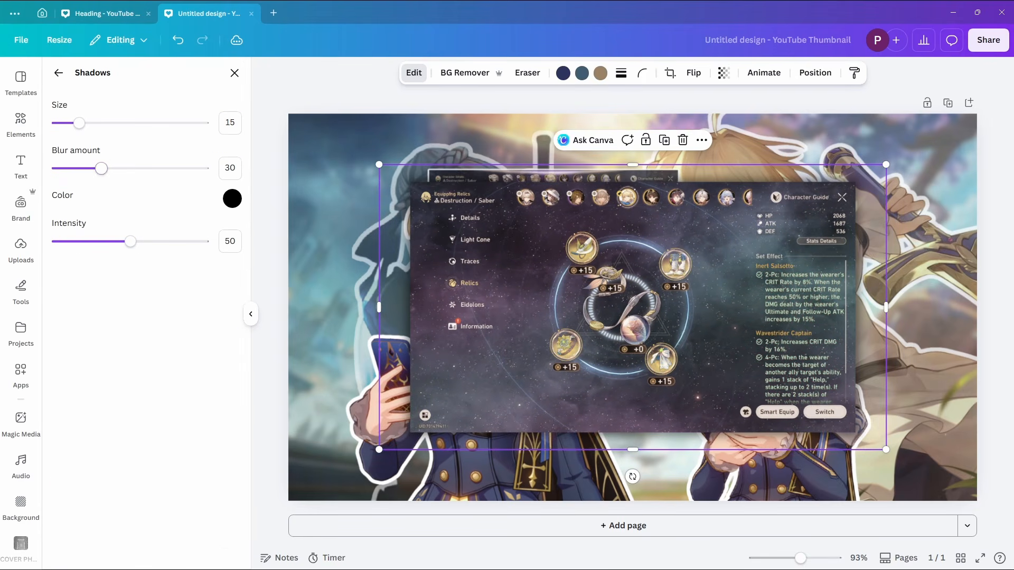
pyautogui.moveTo(129, 241); pyautogui.dragTo(203, 241)
pyautogui.click(232, 199)
pyautogui.moveTo(236, 274); pyautogui.dragTo(230, 214)
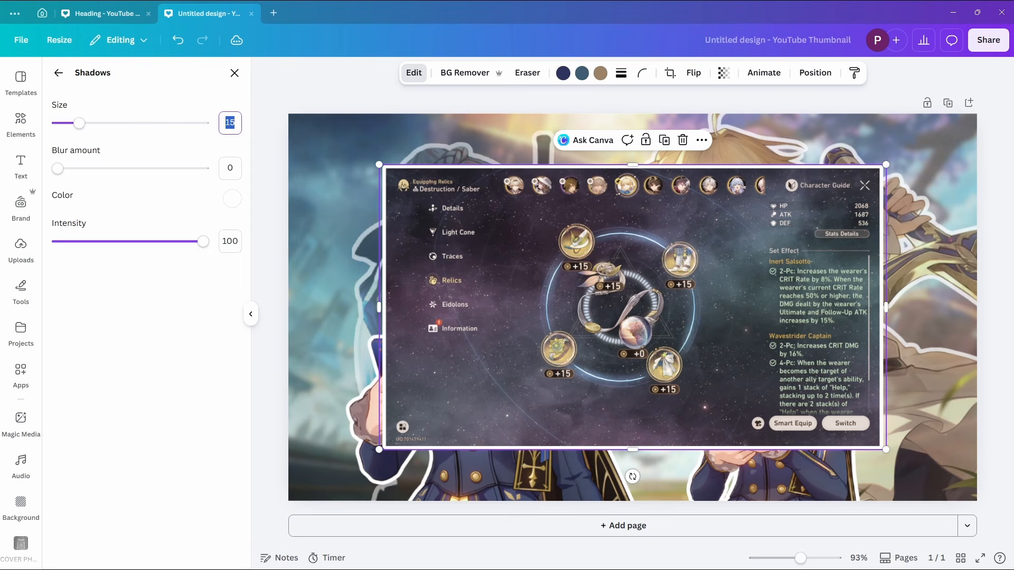
# Shrink the relics screenshot and place it over the dessert cutout in the thumbnail's lower right area
pyautogui.click(20, 248)
pyautogui.moveTo(379, 165); pyautogui.dragTo(595, 285)
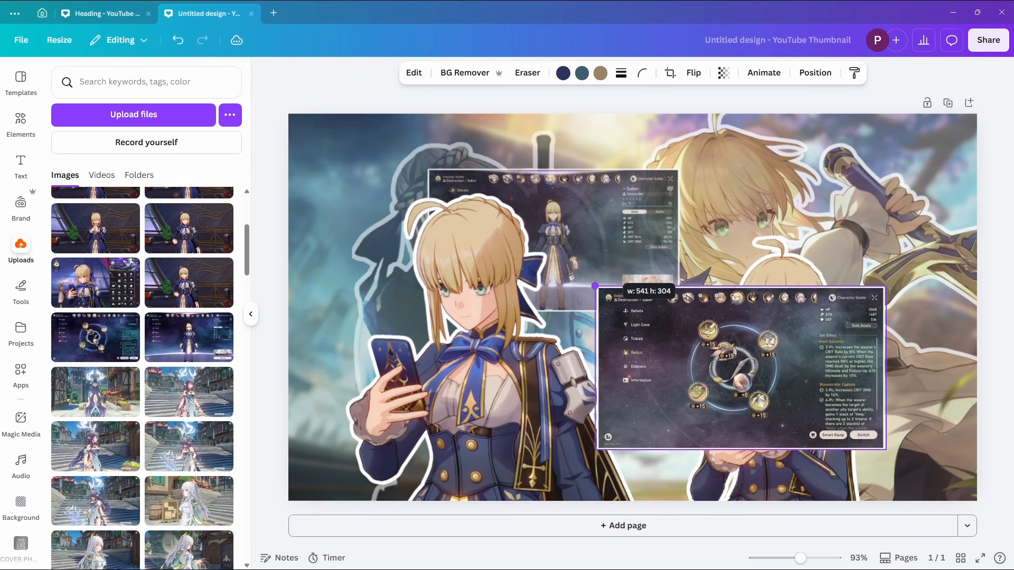
pyautogui.moveTo(702, 365); pyautogui.dragTo(726, 337)
pyautogui.moveTo(619, 259); pyautogui.dragTo(664, 285)
pyautogui.moveTo(819, 338); pyautogui.dragTo(761, 369)
# Send the relics screenshot behind the dessert cutout and make it slightly transparent
pyautogui.rightClick(774, 370)
pyautogui.moveTo(811, 339)
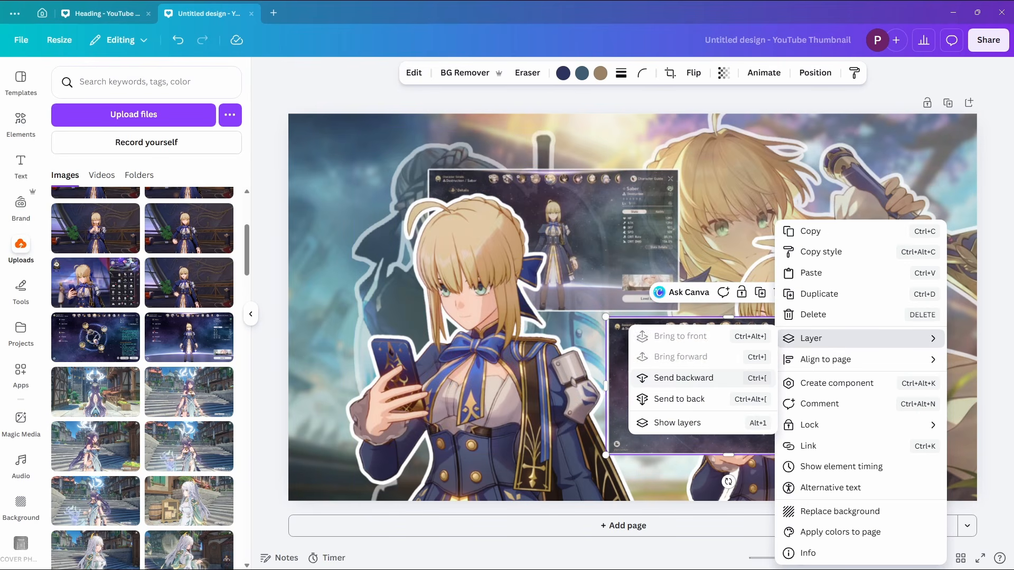
pyautogui.click(684, 378)
pyautogui.click(854, 73)
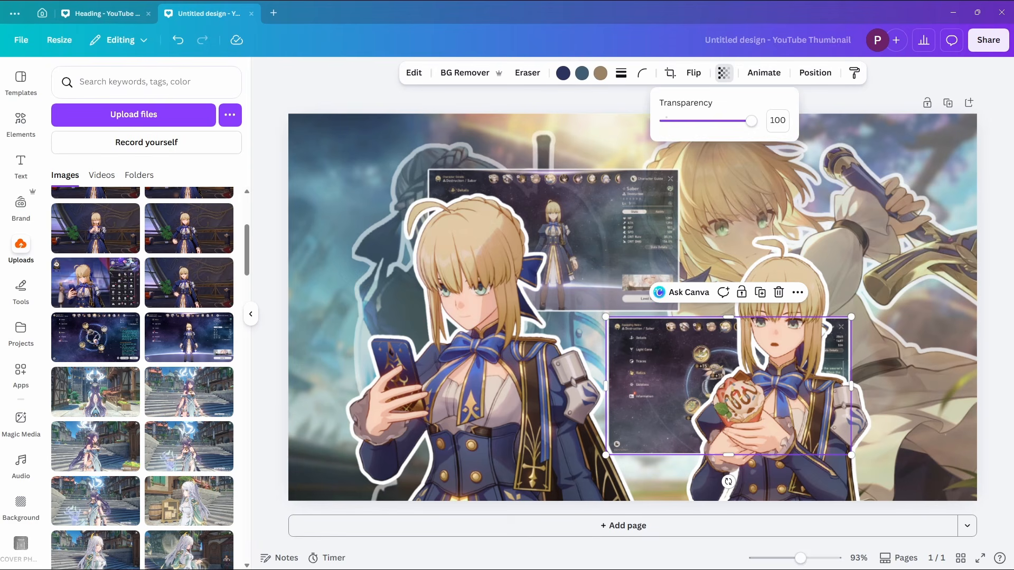
pyautogui.moveTo(776, 120); pyautogui.dragTo(736, 120)
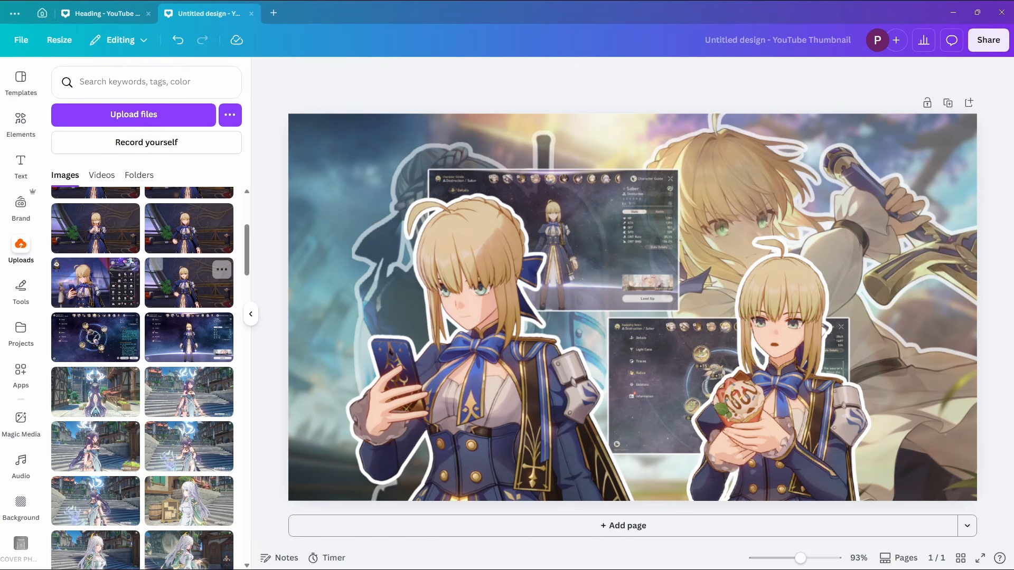
# Add the uploaded image of Saber eating a sandwich and apply the Hazel filter to it
pyautogui.scroll(-10, 127, 322)
pyautogui.click(76, 314)
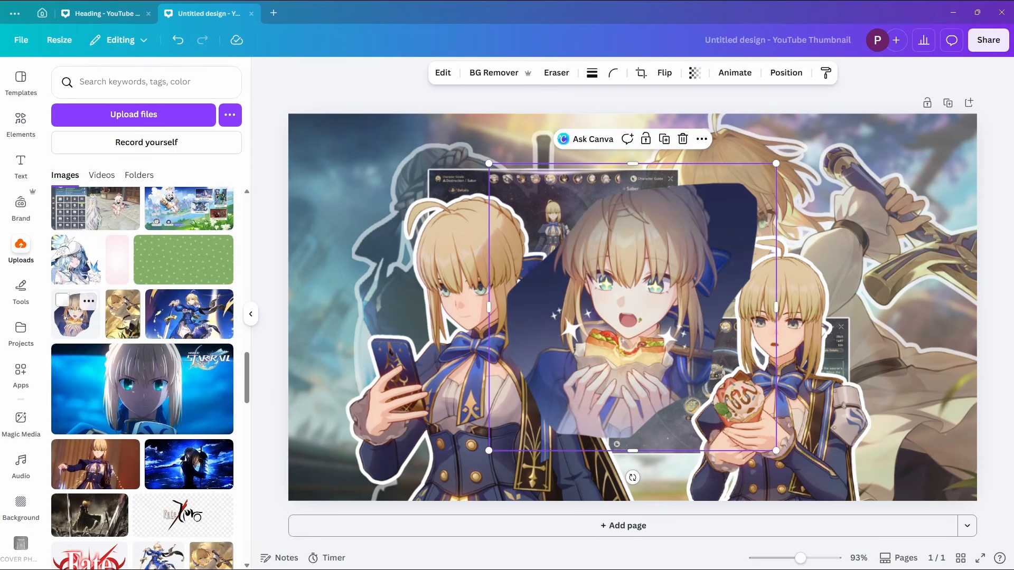
pyautogui.click(405, 73)
pyautogui.click(219, 517)
pyautogui.scroll(-5, 142, 317)
pyautogui.click(143, 418)
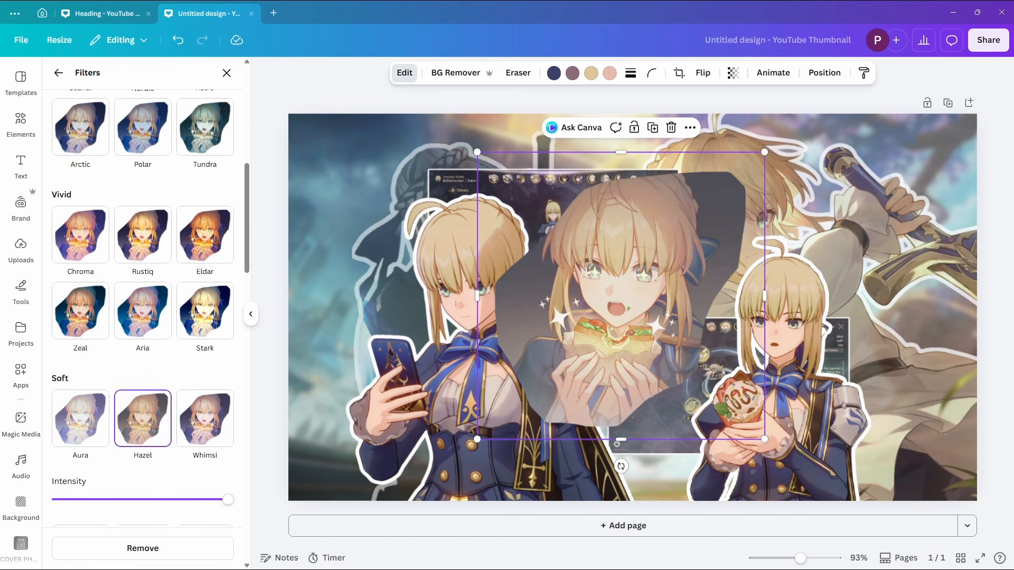
# Outline the sandwich-eating image with a white Glow shadow at blur 0, intensity 100 and a slightly increased size
pyautogui.click(59, 72)
pyautogui.click(135, 520)
pyautogui.moveTo(130, 242); pyautogui.dragTo(203, 242)
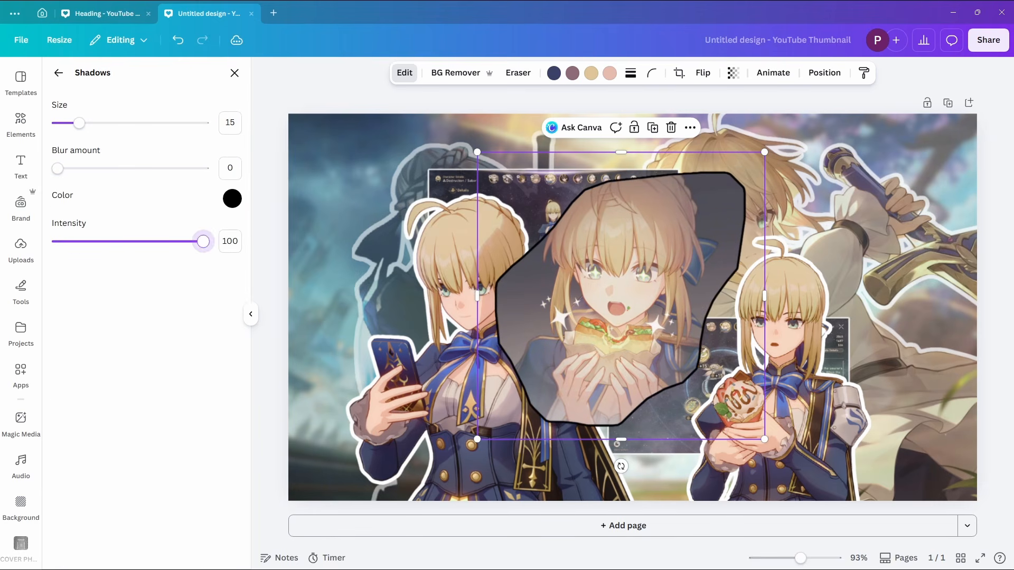
pyautogui.click(232, 199)
pyautogui.click(229, 217)
pyautogui.moveTo(79, 123); pyautogui.dragTo(88, 123)
pyautogui.click(234, 73)
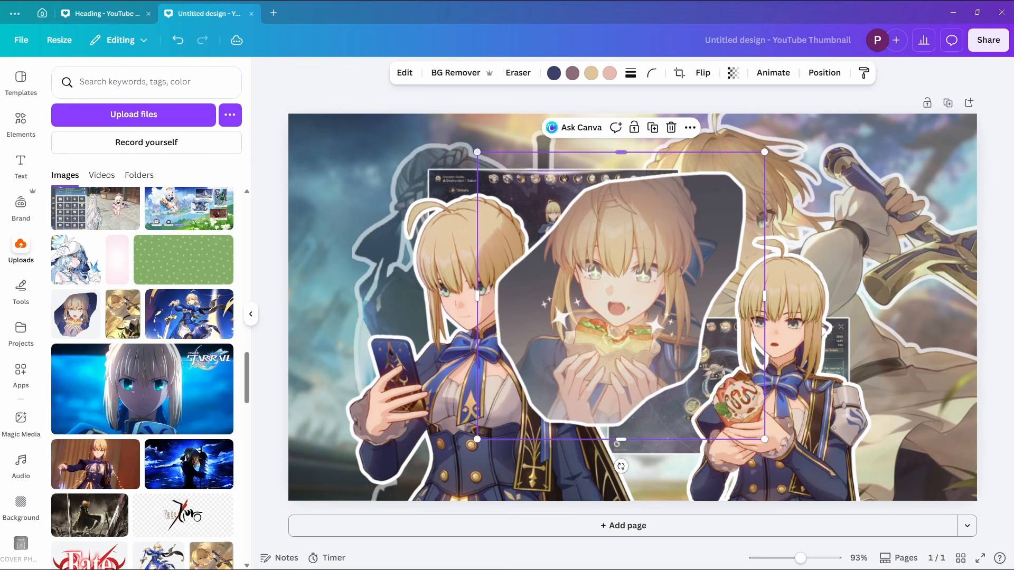
# Shrink the sandwich-eating image and place it between the phone-holding and dessert cutouts
pyautogui.moveTo(477, 152); pyautogui.dragTo(613, 312)
pyautogui.moveTo(679, 373); pyautogui.dragTo(652, 312)
pyautogui.press('Escape')
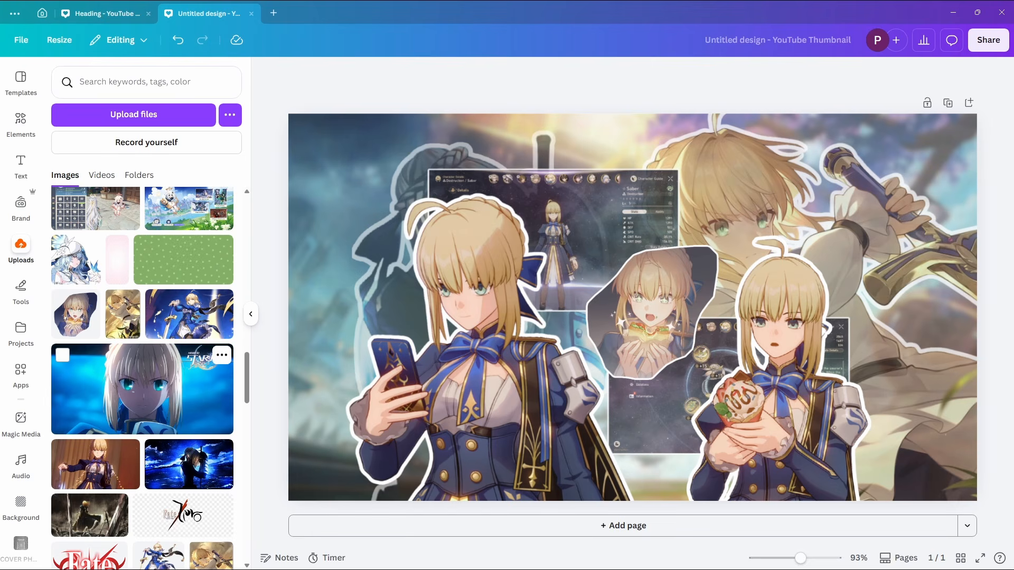
# Add the uploaded red Fate/stay night logo and apply a Soft filter to it
pyautogui.scroll(-2, 95, 465)
pyautogui.click(90, 465)
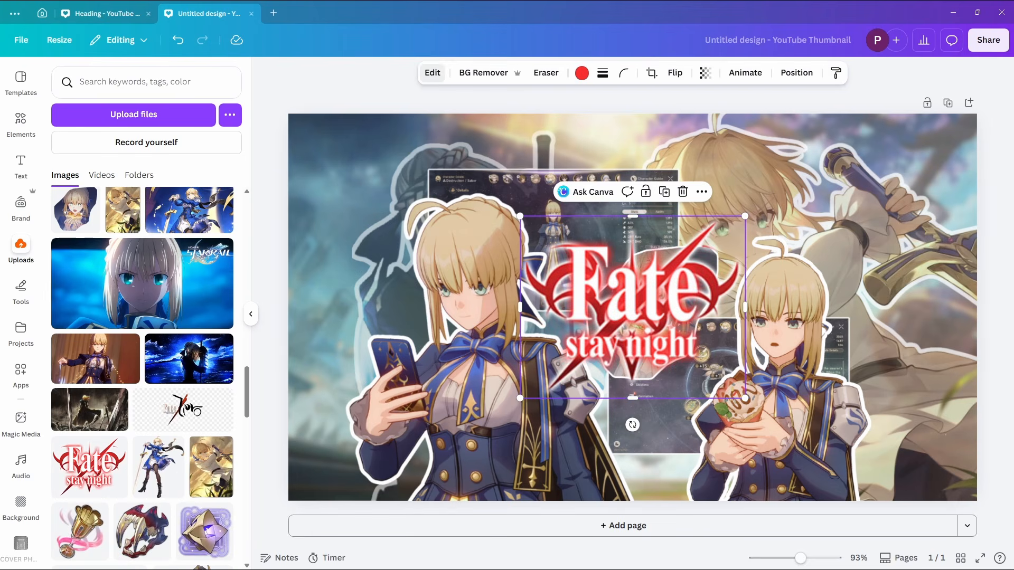
pyautogui.click(432, 73)
pyautogui.click(224, 412)
pyautogui.scroll(-9, 143, 365)
pyautogui.click(58, 73)
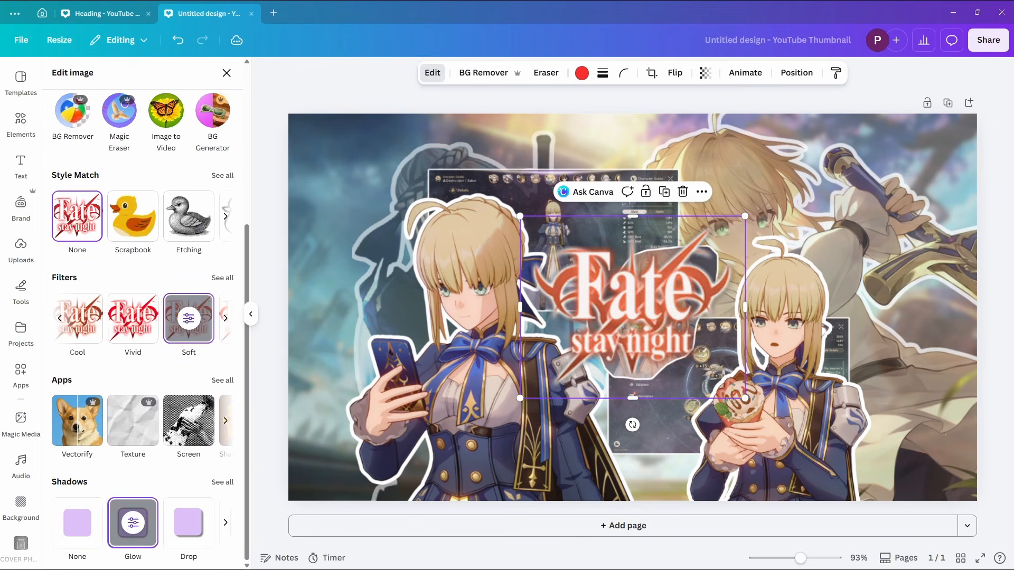
# Outline the Fate/stay night logo with a white Glow shadow of size 26, blur 0 and intensity 100
pyautogui.click(132, 523)
pyautogui.click(232, 199)
pyautogui.click(230, 222)
pyautogui.moveTo(80, 123); pyautogui.dragTo(96, 123)
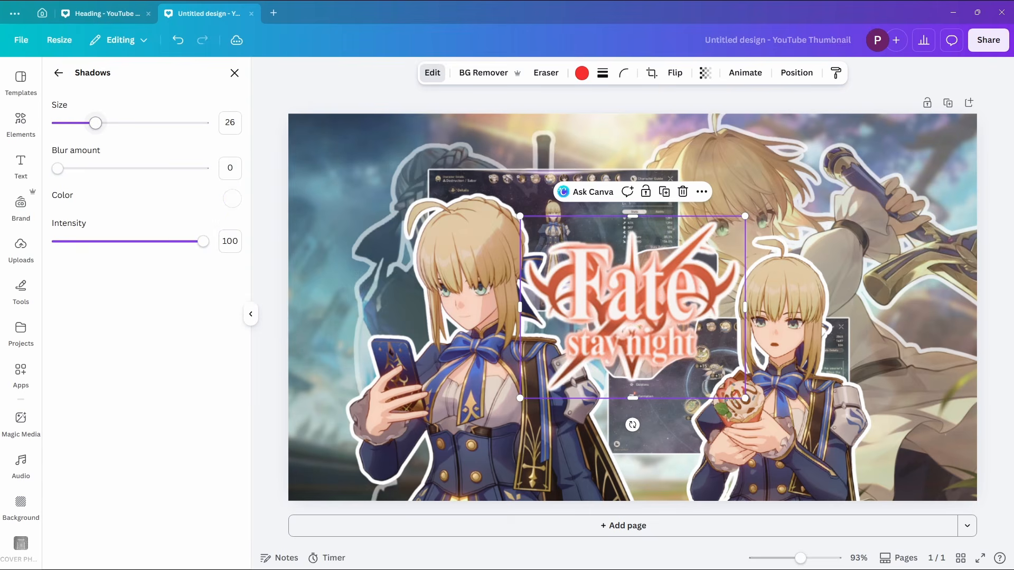
pyautogui.click(234, 73)
# Shrink the Fate/stay night logo and place it in the thumbnail's upper left corner
pyautogui.moveTo(521, 216); pyautogui.dragTo(613, 290)
pyautogui.moveTo(679, 344); pyautogui.dragTo(361, 185)
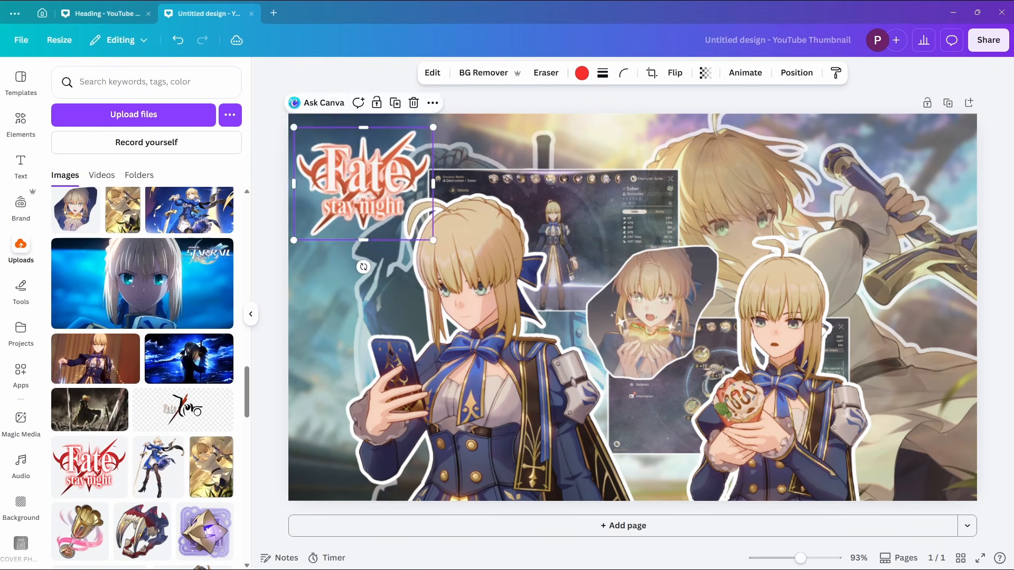
pyautogui.press('Escape')
pyautogui.scroll(-3, 143, 422)
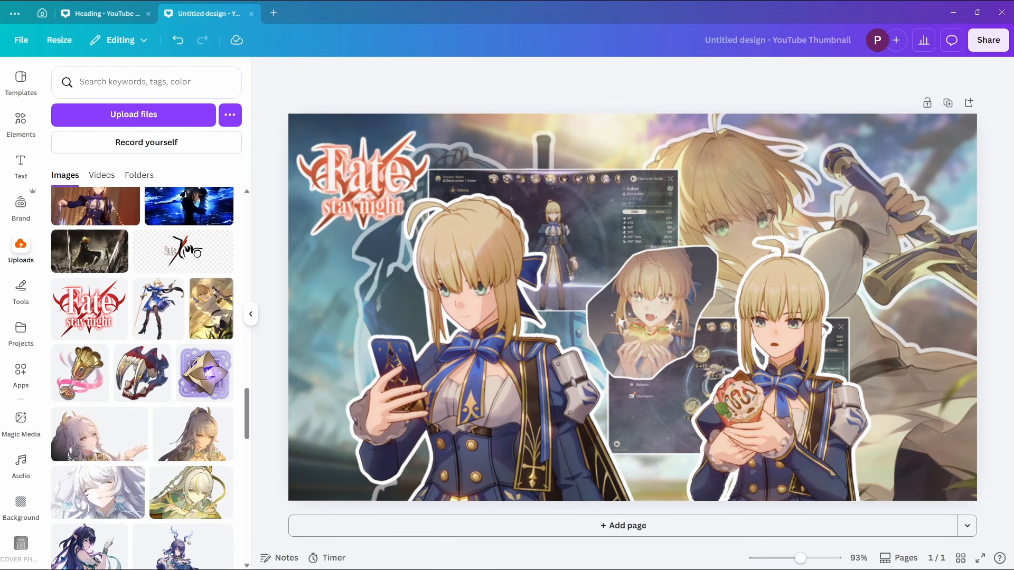
pyautogui.scroll(1, 142, 423)
pyautogui.scroll(-1, 143, 370)
pyautogui.click(79, 373)
pyautogui.press('Delete')
# Add the uploaded red and blue fanged mask image and apply the Hazel filter to it
pyautogui.click(142, 373)
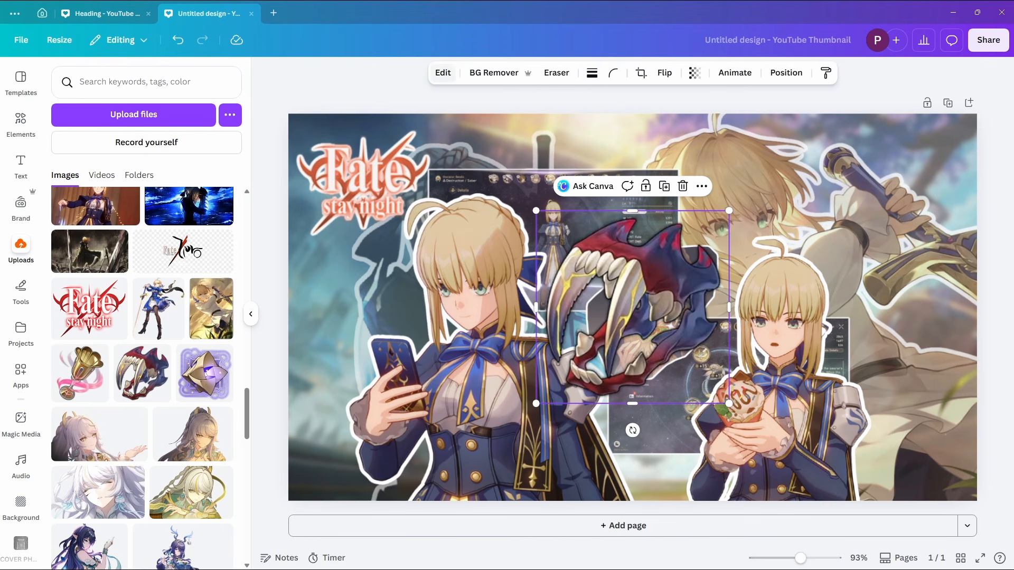
pyautogui.scroll(-4, 142, 378)
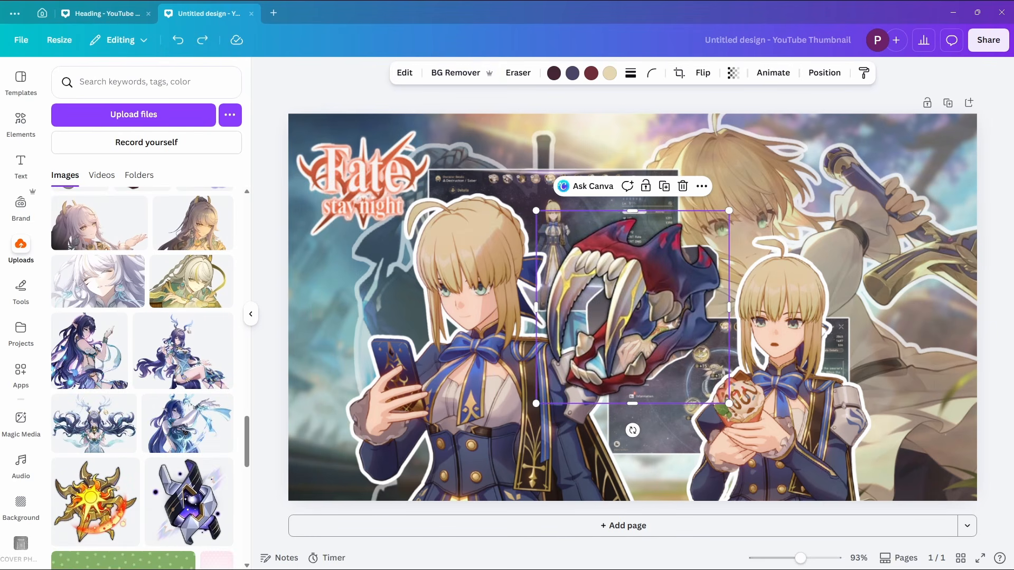
pyautogui.click(405, 72)
pyautogui.click(219, 324)
pyautogui.scroll(-5, 143, 317)
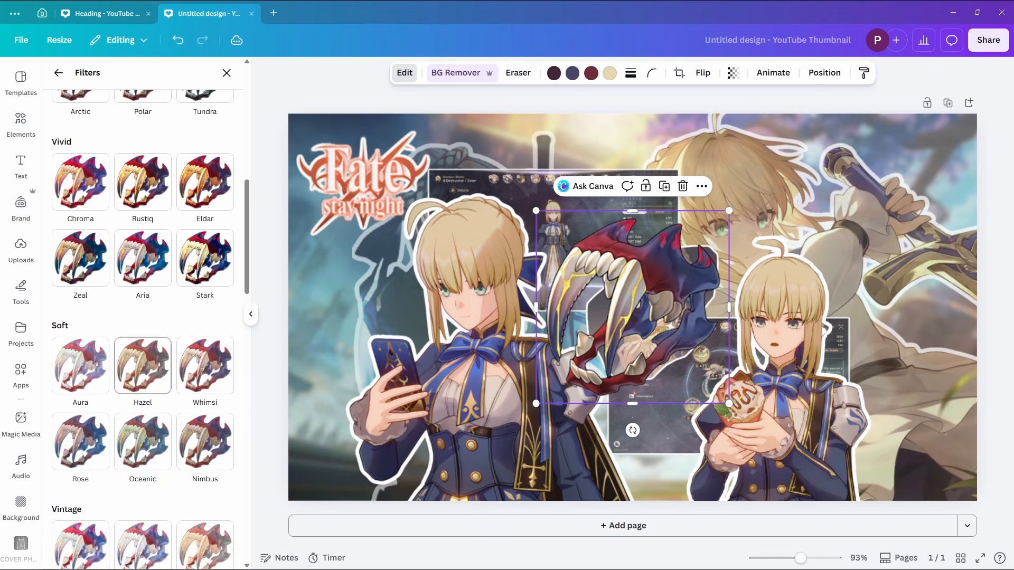
pyautogui.click(143, 366)
# Outline the fanged mask with a white Glow shadow of size 36, blur 0 and intensity 100
pyautogui.click(58, 72)
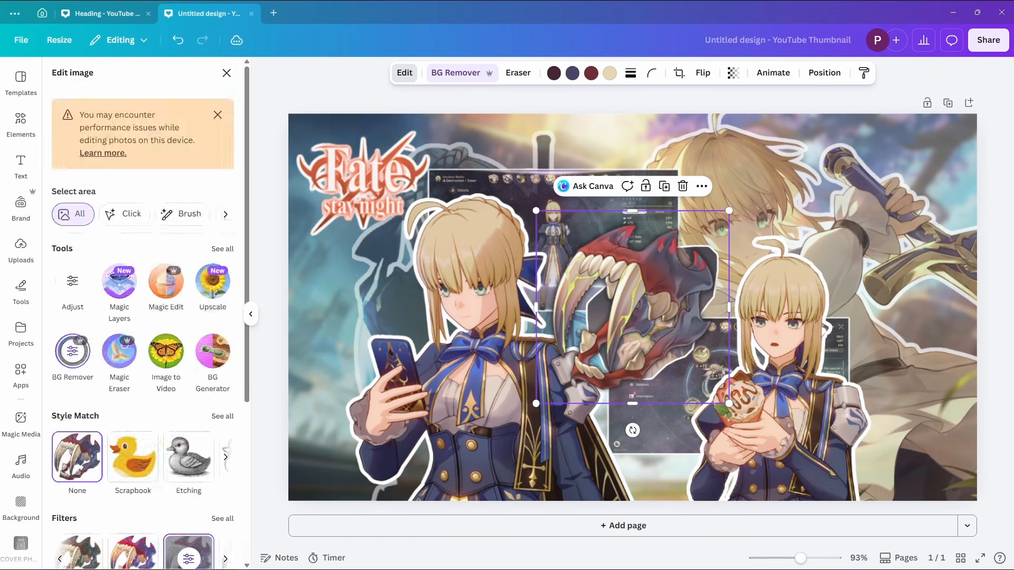
pyautogui.click(80, 475)
pyautogui.click(233, 198)
pyautogui.moveTo(80, 123); pyautogui.dragTo(110, 123)
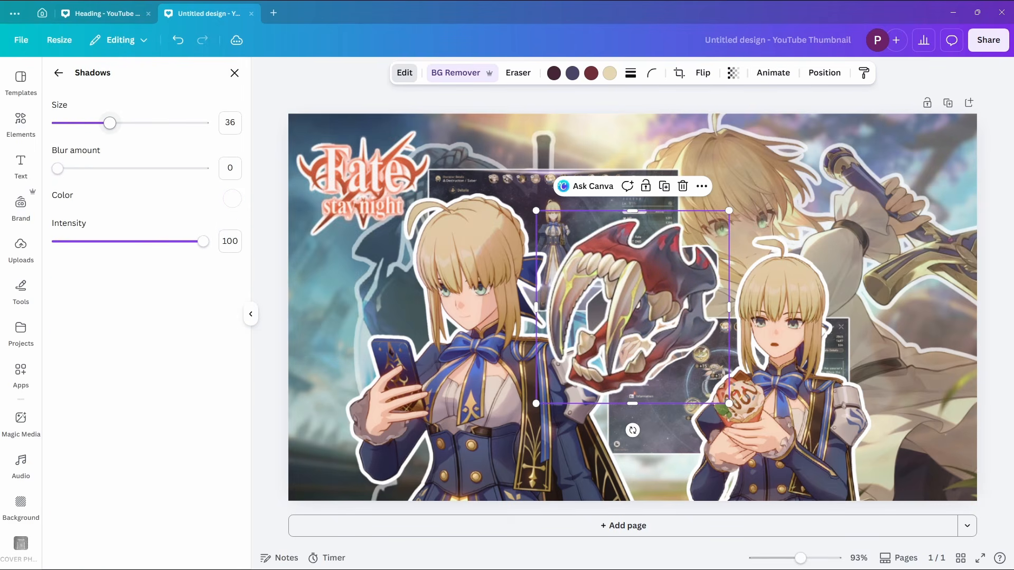
# Shrink the fanged mask and place it to the right of the dessert cutout's head
pyautogui.click(235, 73)
pyautogui.moveTo(536, 211); pyautogui.dragTo(652, 326)
pyautogui.moveTo(690, 365); pyautogui.dragTo(900, 303)
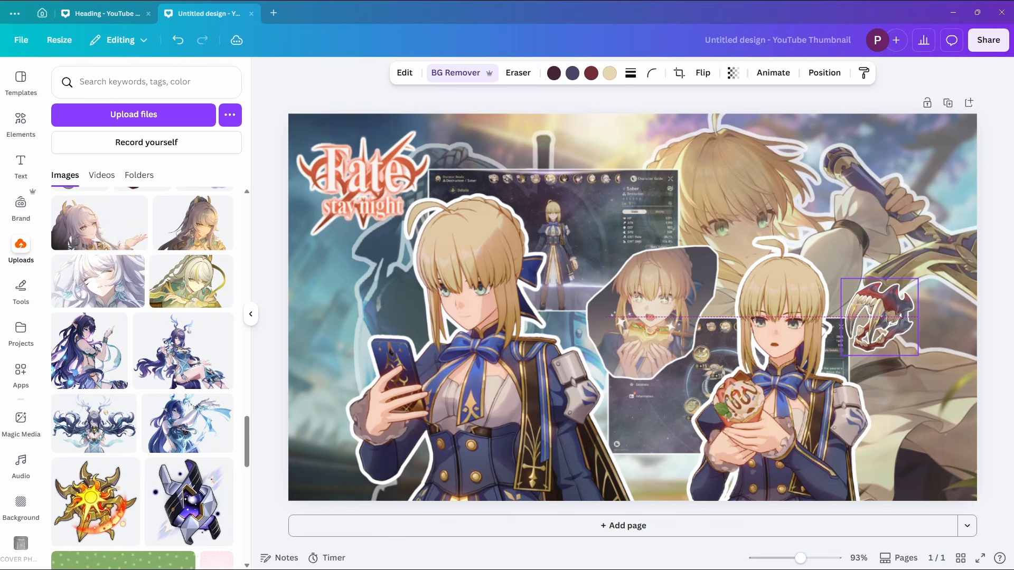
# Add the uploaded golden gem image with the purple frame and apply the Hazel filter to it
pyautogui.scroll(5, 203, 372)
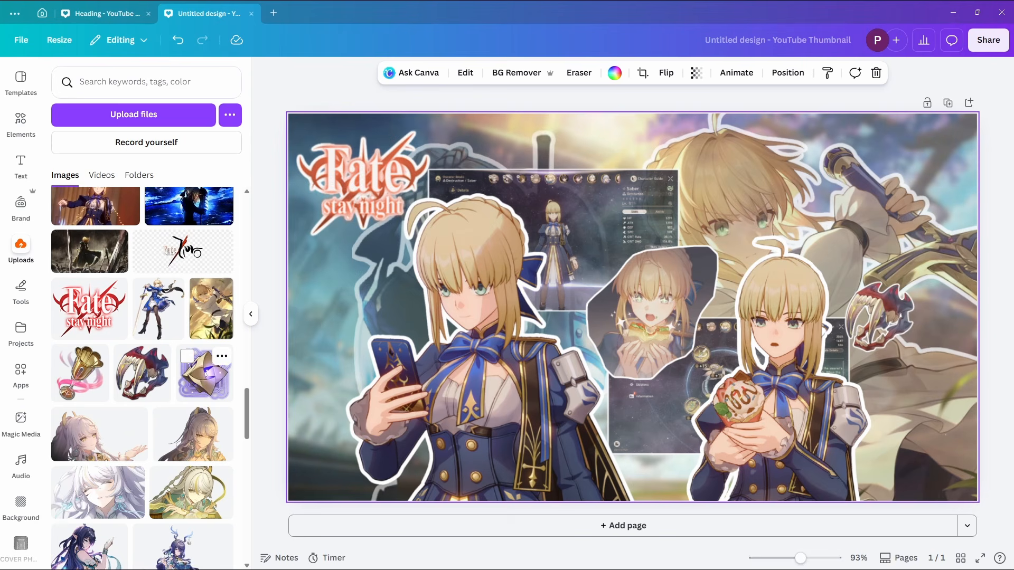
pyautogui.click(203, 372)
pyautogui.click(222, 519)
pyautogui.click(140, 316)
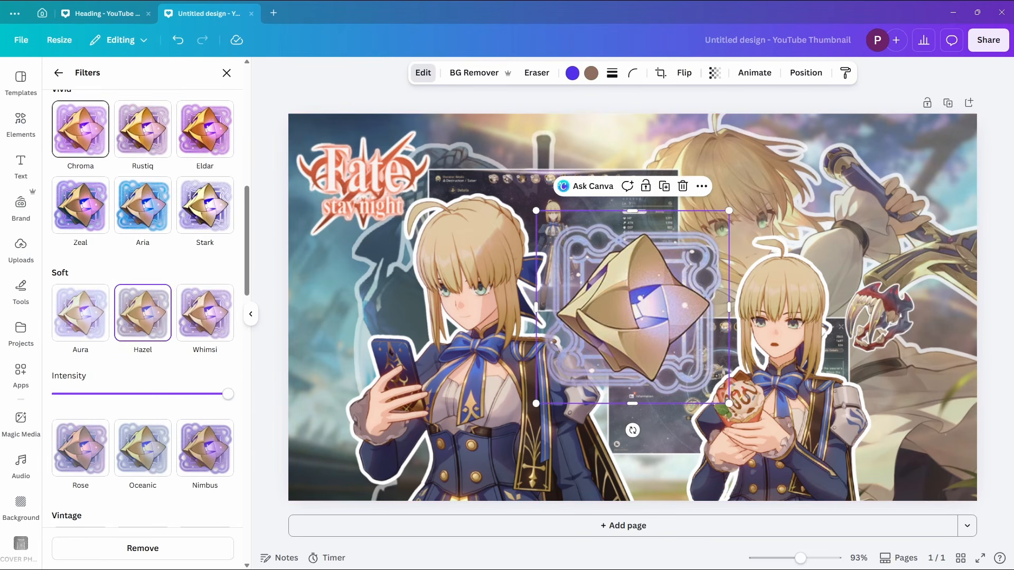
# Outline the golden gem with a white Glow shadow at blur 0, full intensity and a slightly reduced size
pyautogui.click(58, 73)
pyautogui.click(132, 524)
pyautogui.moveTo(101, 169); pyautogui.dragTo(55, 169)
pyautogui.moveTo(130, 242); pyautogui.dragTo(205, 241)
pyautogui.click(233, 199)
pyautogui.moveTo(236, 282); pyautogui.dragTo(234, 223)
pyautogui.moveTo(79, 123)
pyautogui.mouseDown()
pyautogui.moveTo(108, 123)
pyautogui.moveTo(75, 123)
pyautogui.mouseUp()
pyautogui.click(234, 73)
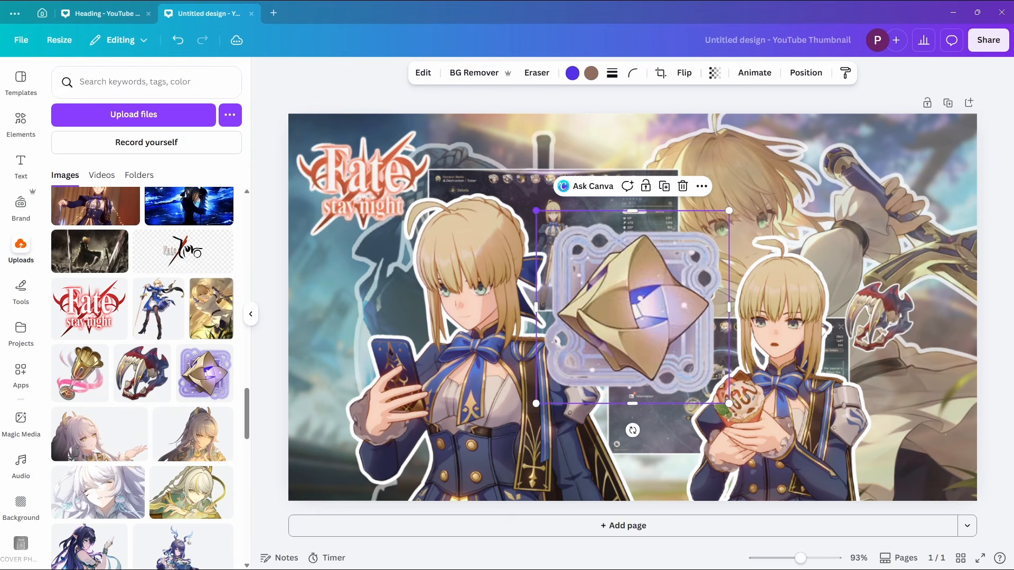
# Shrink the golden gem, place it above the phone beside the phone-holding cutout's face and send it one layer backward
pyautogui.moveTo(536, 211); pyautogui.dragTo(652, 325)
pyautogui.moveTo(690, 365); pyautogui.dragTo(372, 279)
pyautogui.rightClick(390, 308)
pyautogui.moveTo(454, 338)
pyautogui.click(602, 379)
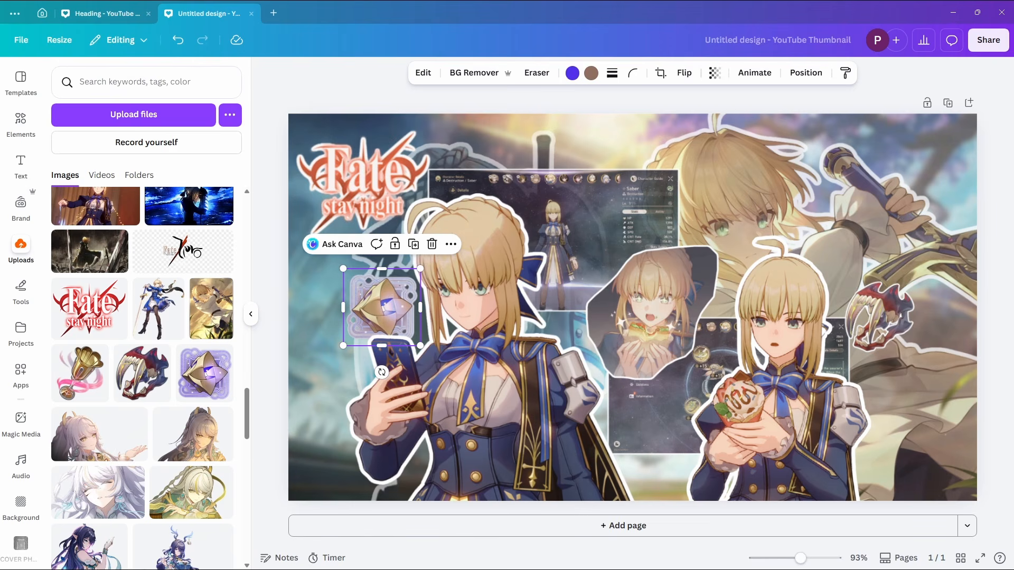
# Show the design's full layer list to check the stacking order of the elements
pyautogui.click(607, 99)
pyautogui.click(491, 370)
pyautogui.click(815, 73)
pyautogui.click(195, 100)
pyautogui.click(271, 339)
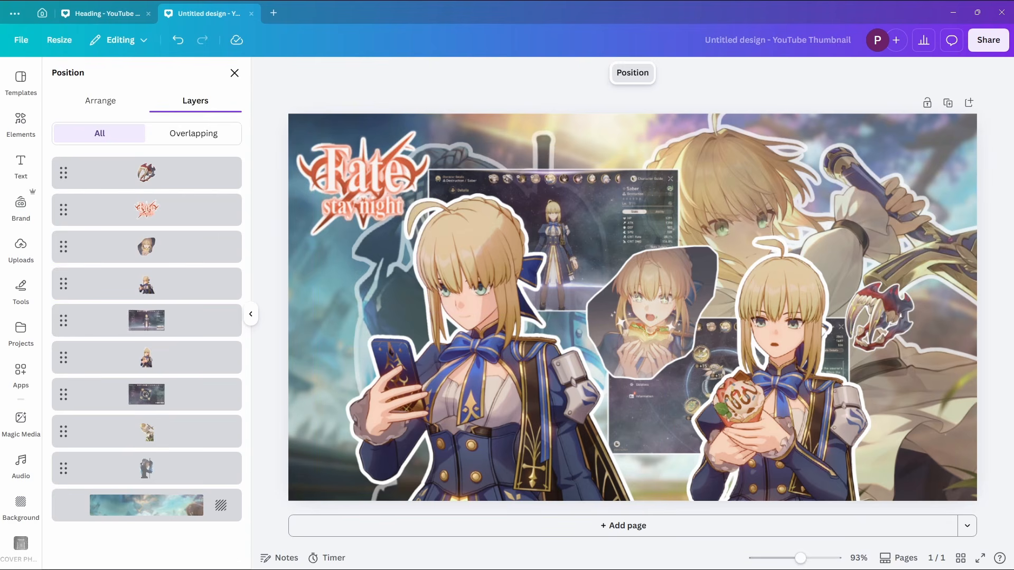
# Select the faded sword-holding figure behind the phone-holding cutout through the layer list and move it slightly left
pyautogui.click(235, 73)
pyautogui.scroll(2, 90, 359)
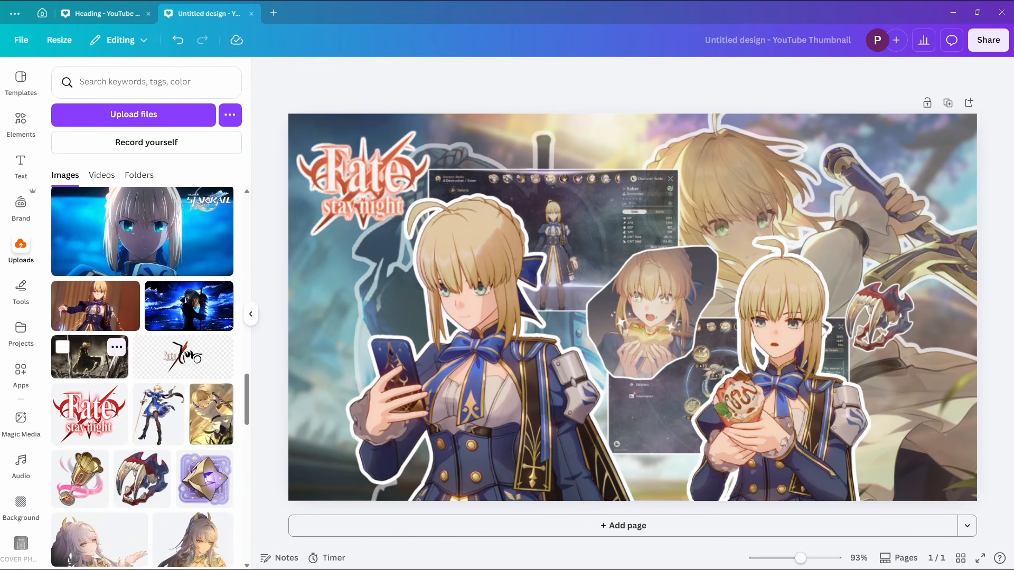
pyautogui.click(731, 211)
pyautogui.click(815, 72)
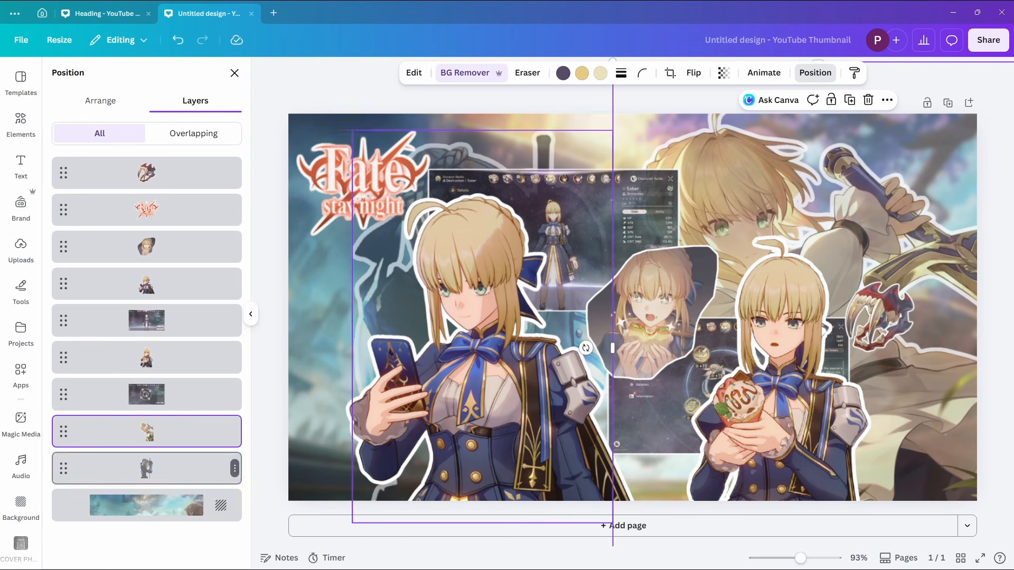
pyautogui.click(148, 468)
pyautogui.moveTo(385, 296); pyautogui.dragTo(345, 296)
pyautogui.click(270, 338)
pyautogui.click(234, 73)
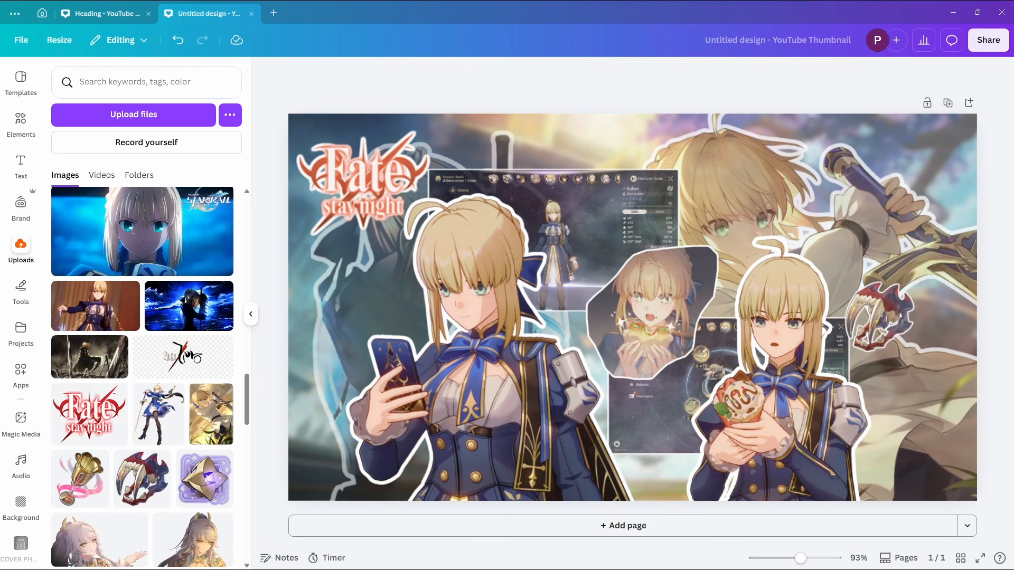
# Add a white heading in the Porky's font with a Neon effect at intensity 100 and a Curve shape
pyautogui.click(21, 166)
pyautogui.click(79, 211)
pyautogui.click(407, 73)
pyautogui.click(87, 349)
pyautogui.click(512, 73)
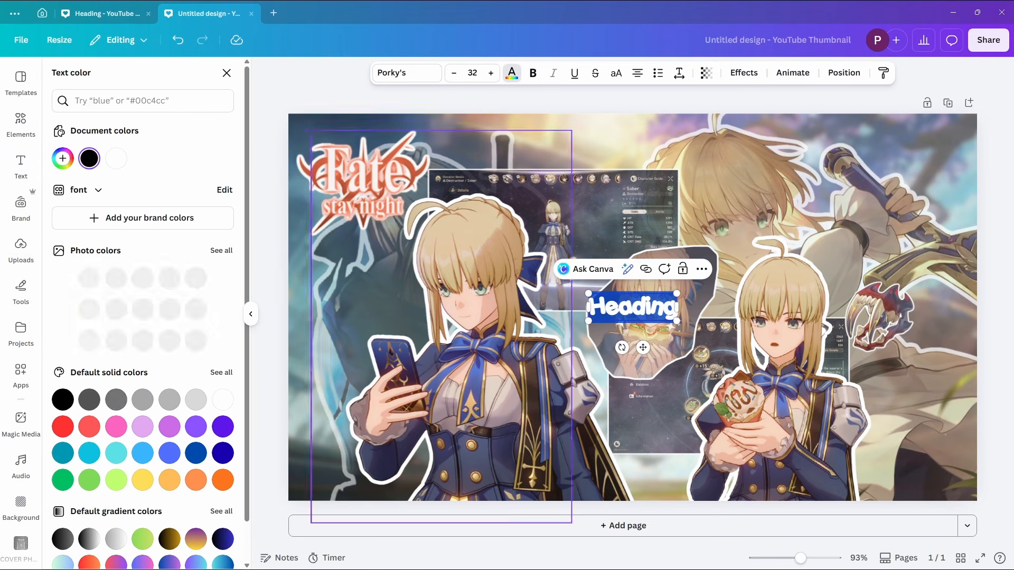
pyautogui.click(744, 73)
pyautogui.click(142, 264)
pyautogui.click(80, 435)
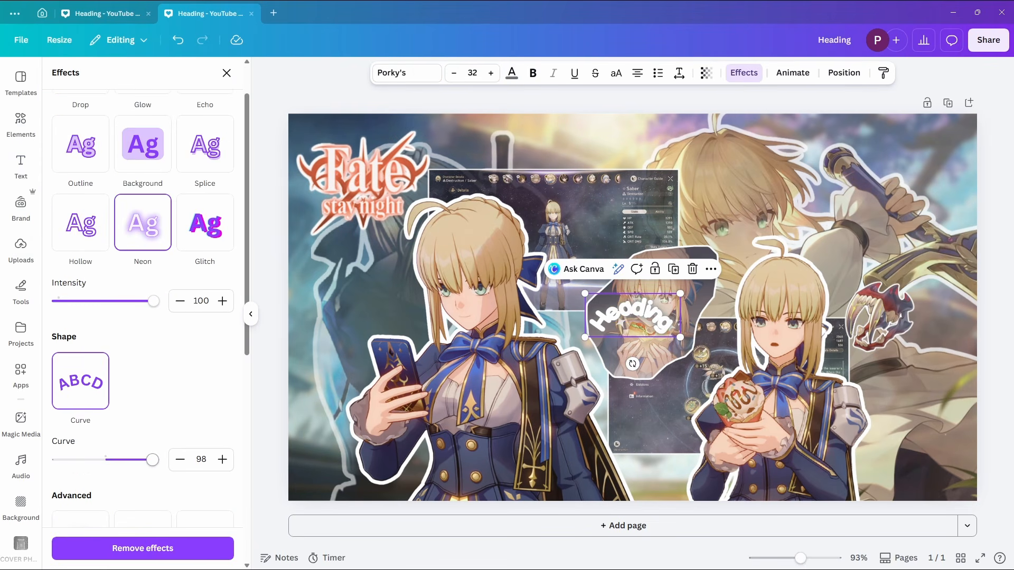
# Enlarge the heading to size 87.8, reduce its curve to 41 and change its text to "Pulling"
pyautogui.moveTo(586, 294); pyautogui.dragTo(422, 235)
pyautogui.moveTo(551, 280); pyautogui.dragTo(606, 286)
pyautogui.doubleClick(606, 283)
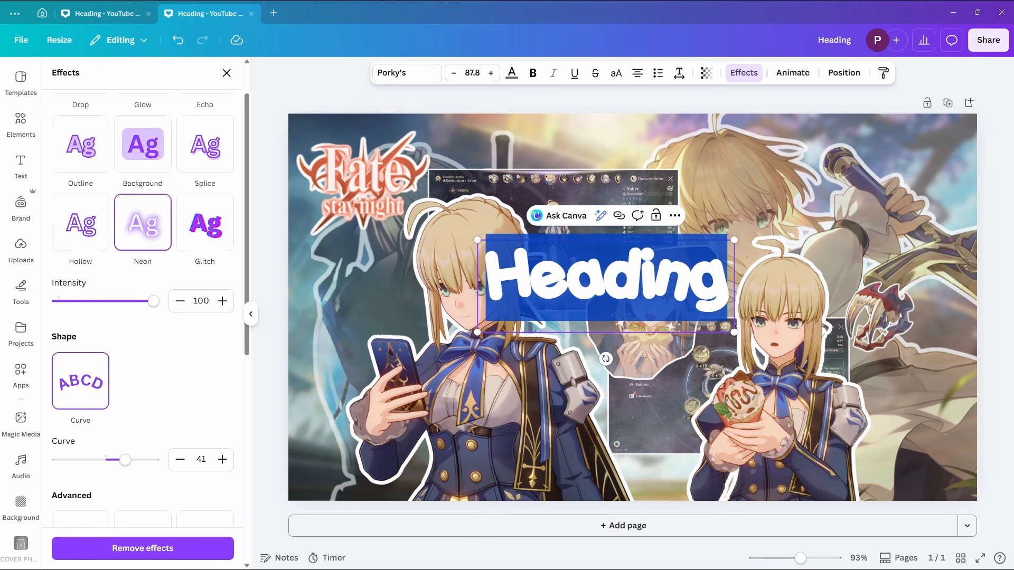
pyautogui.write('Pulling')
pyautogui.click(660, 101)
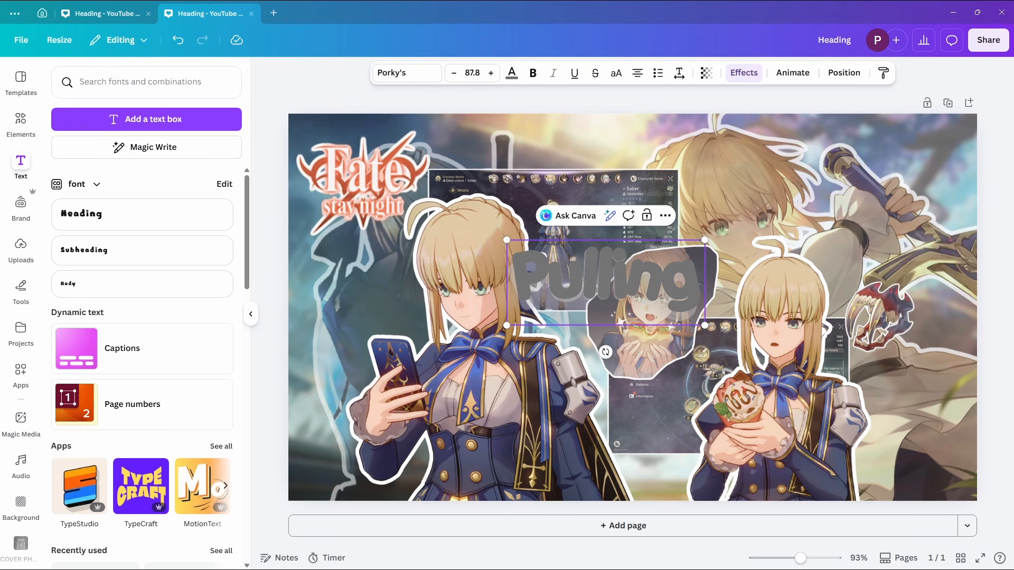
# Tilt the "Pulling" text upward to the right and place it above the torn-edge image of Saber eating
pyautogui.moveTo(606, 282); pyautogui.dragTo(676, 211)
pyautogui.moveTo(676, 281); pyautogui.dragTo(688, 306)
pyautogui.moveTo(676, 211); pyautogui.dragTo(633, 187)
pyautogui.moveTo(641, 257); pyautogui.dragTo(650, 275)
# Duplicate the "Pulling" text, change the copy to "Saber" and place it smaller directly beneath "Pulling"
pyautogui.moveTo(633, 187); pyautogui.dragTo(658, 299)
pyautogui.doubleClick(658, 299)
pyautogui.press('BackSpace')
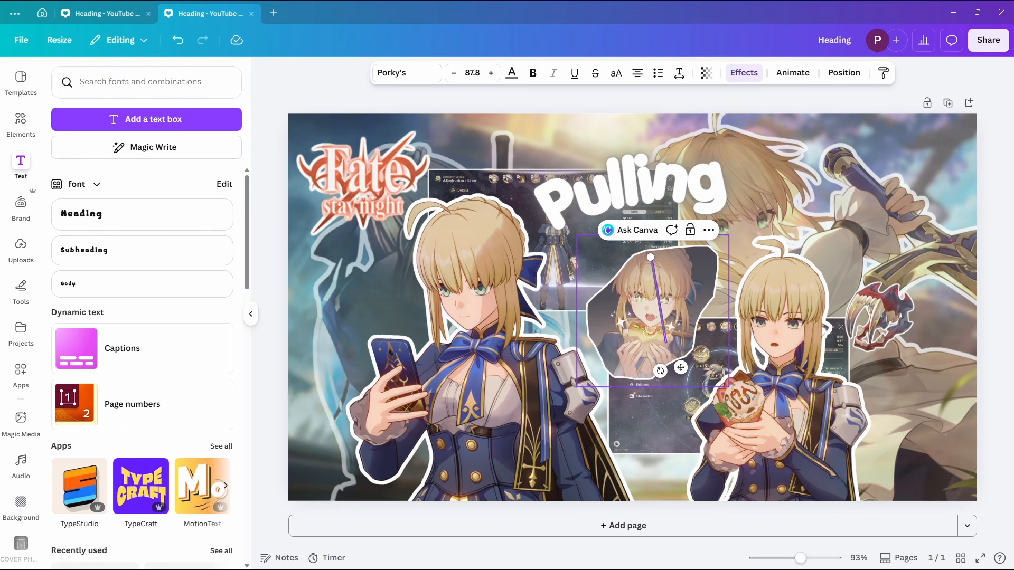
pyautogui.write('Saber')
pyautogui.moveTo(750, 332); pyautogui.dragTo(644, 235)
pyautogui.press('Escape')
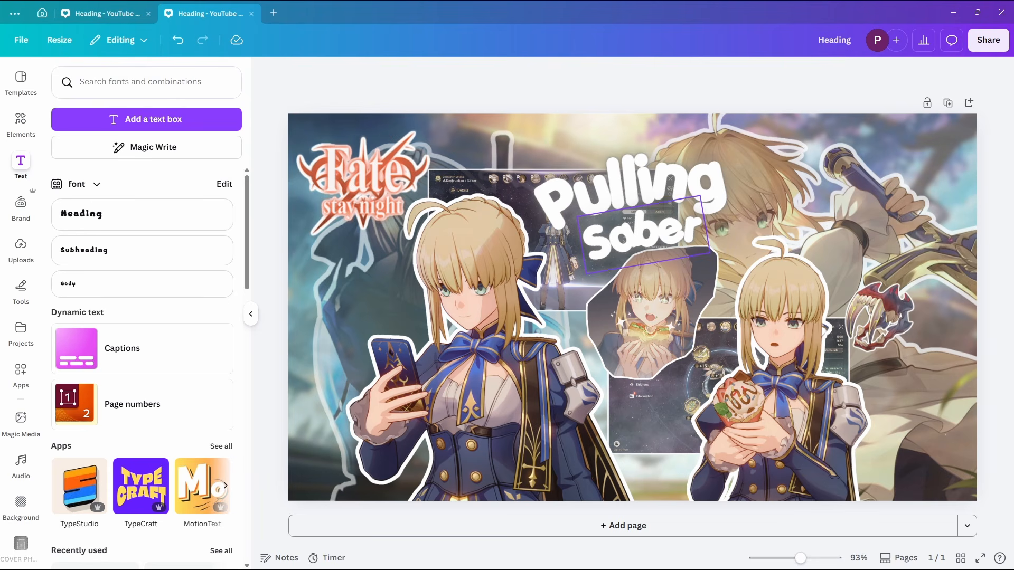
# Enlarge the "Pulling" text to size 126 and send it behind the phone-holding cutout
pyautogui.click(645, 234)
pyautogui.click(634, 185)
pyautogui.moveTo(738, 215); pyautogui.dragTo(705, 210)
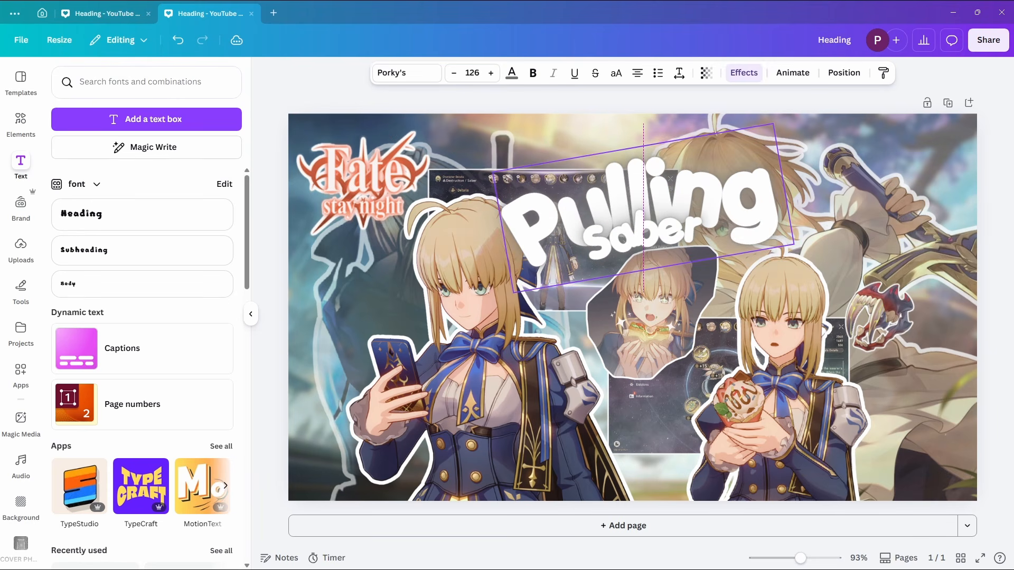
pyautogui.rightClick(464, 222)
pyautogui.moveTo(544, 338)
pyautogui.click(683, 357)
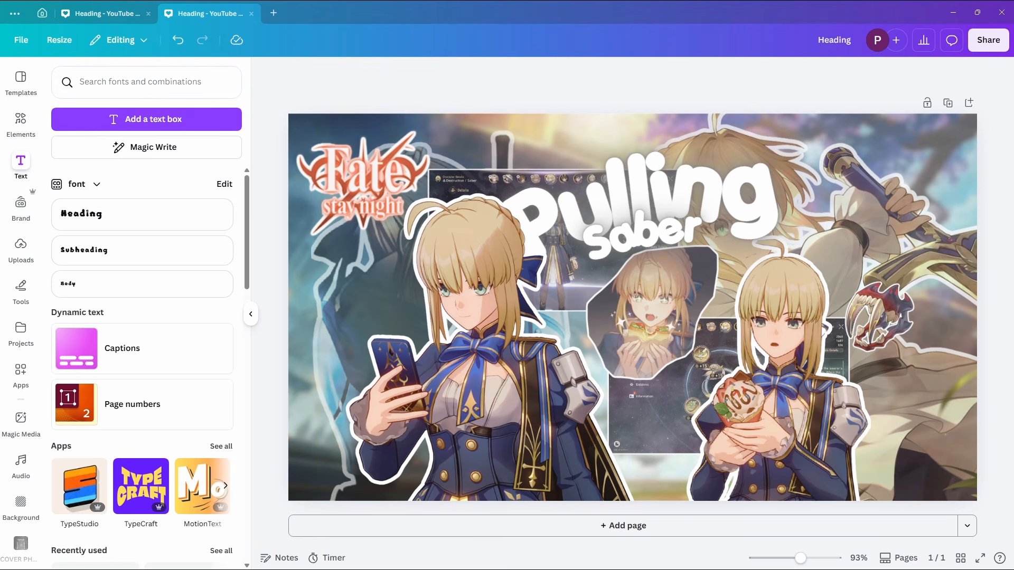
# Enlarge the "Saber" text to size 76 and move it lower beneath "Pulling"
pyautogui.click(644, 235)
pyautogui.moveTo(711, 248); pyautogui.dragTo(744, 256)
pyautogui.moveTo(658, 242); pyautogui.dragTo(634, 268)
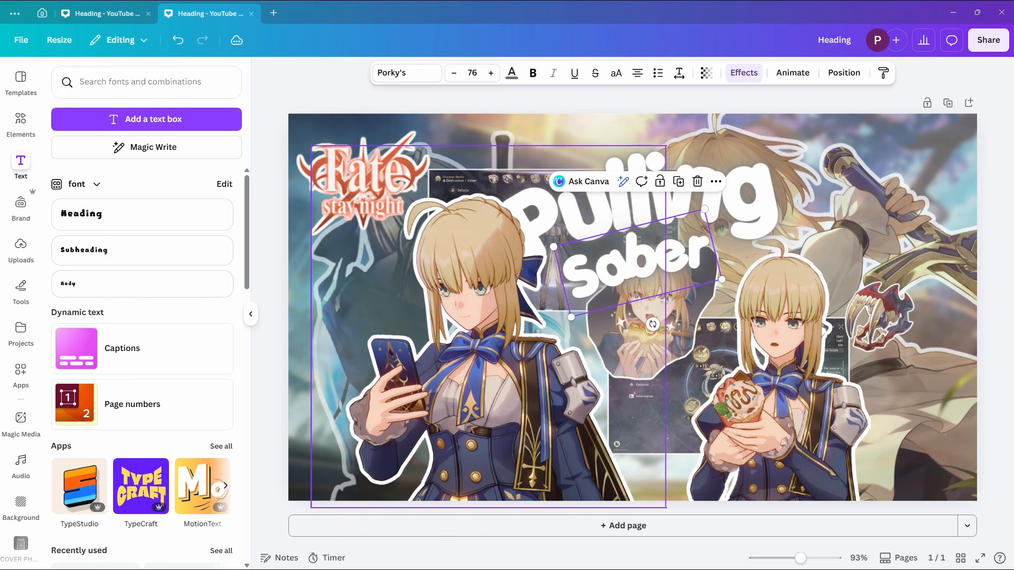
pyautogui.click(270, 338)
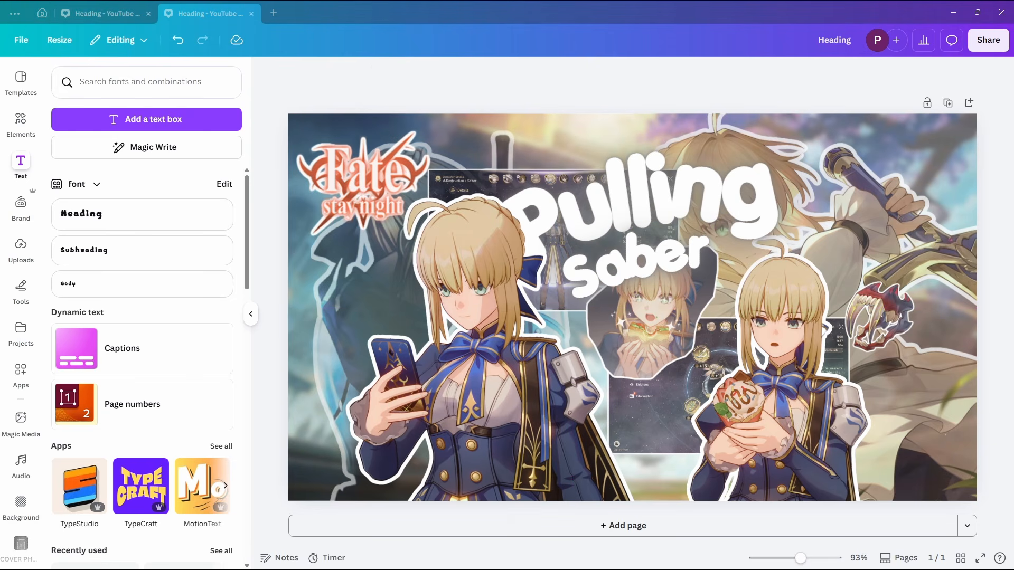
# Duplicate the "Saber" text as "& building", shrink it and fit it above the end of "Pulling" with a slight downward tilt
pyautogui.click(639, 268)
pyautogui.hotkey('ctrl', 'd')
pyautogui.doubleClick(646, 293)
pyautogui.write('&')
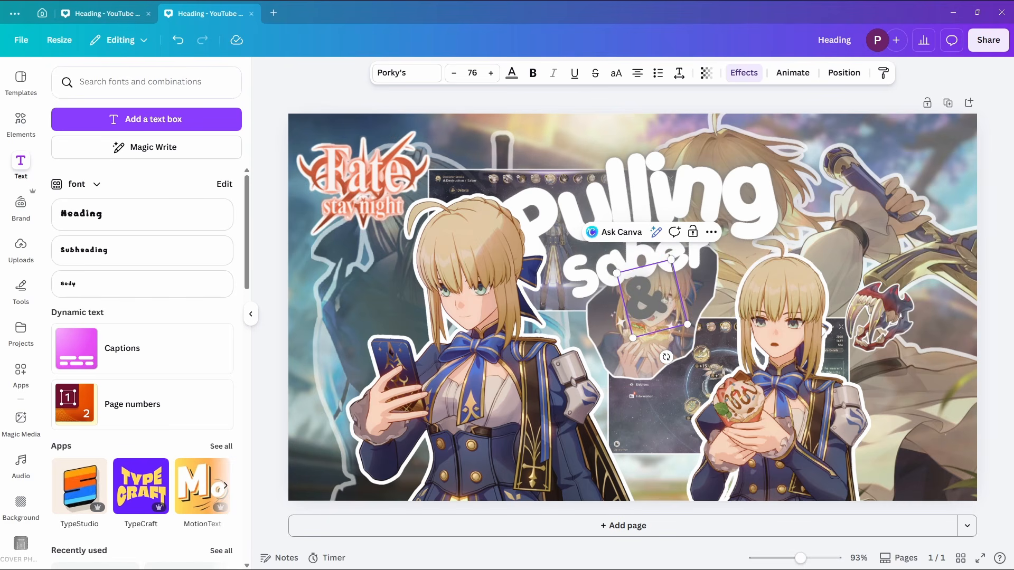
pyautogui.write(' building')
pyautogui.moveTo(623, 249); pyautogui.dragTo(657, 316)
pyautogui.moveTo(726, 309); pyautogui.dragTo(736, 149)
pyautogui.moveTo(735, 186); pyautogui.dragTo(730, 216)
pyautogui.click(995, 190)
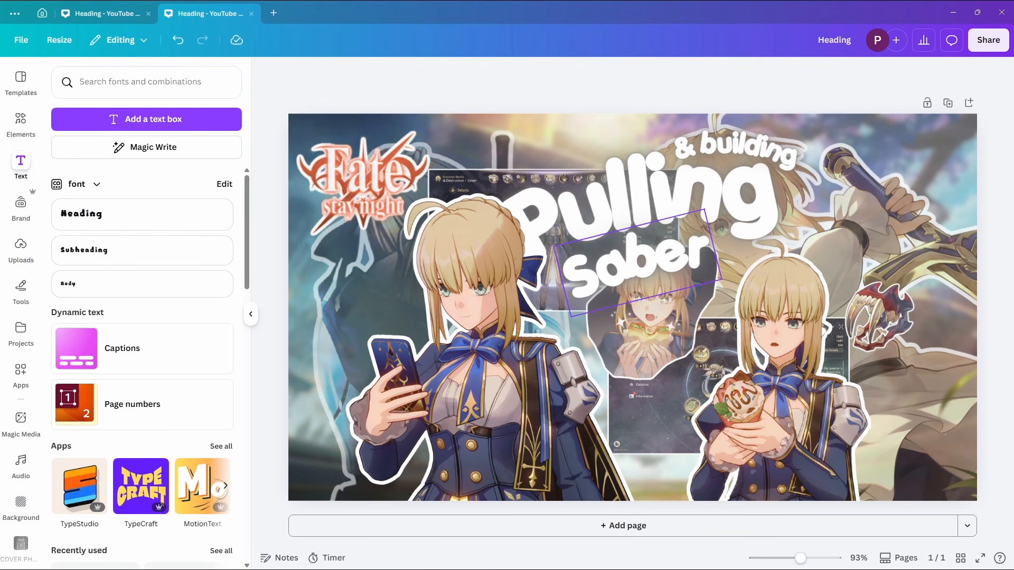
# Rotate the "Saber" text to about -11° and shift it slightly right beneath "Pulling"
pyautogui.moveTo(520, 327); pyautogui.dragTo(529, 321)
pyautogui.click(178, 40)
pyautogui.click(638, 264)
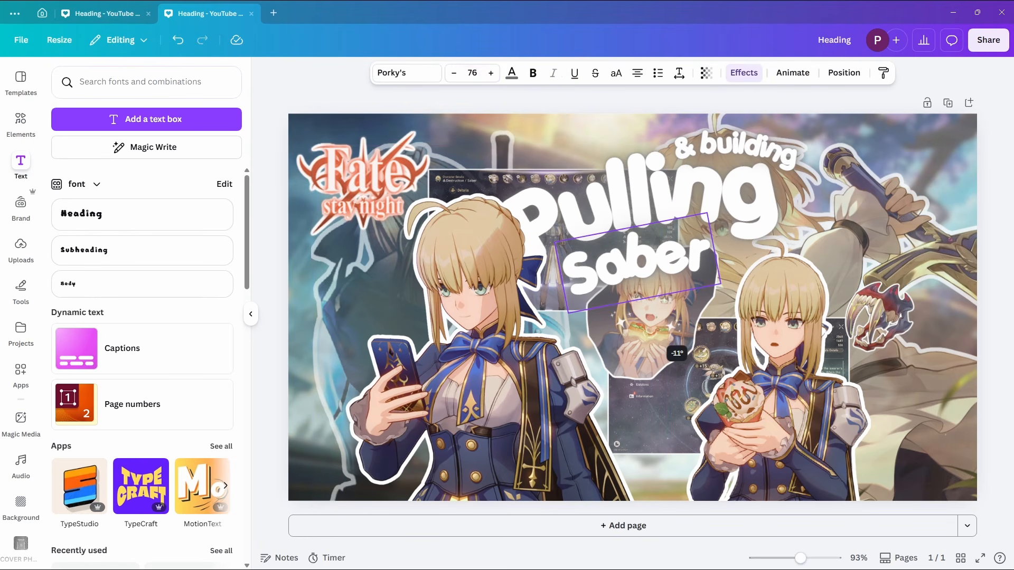
pyautogui.moveTo(638, 264); pyautogui.dragTo(653, 262)
pyautogui.press('Escape')
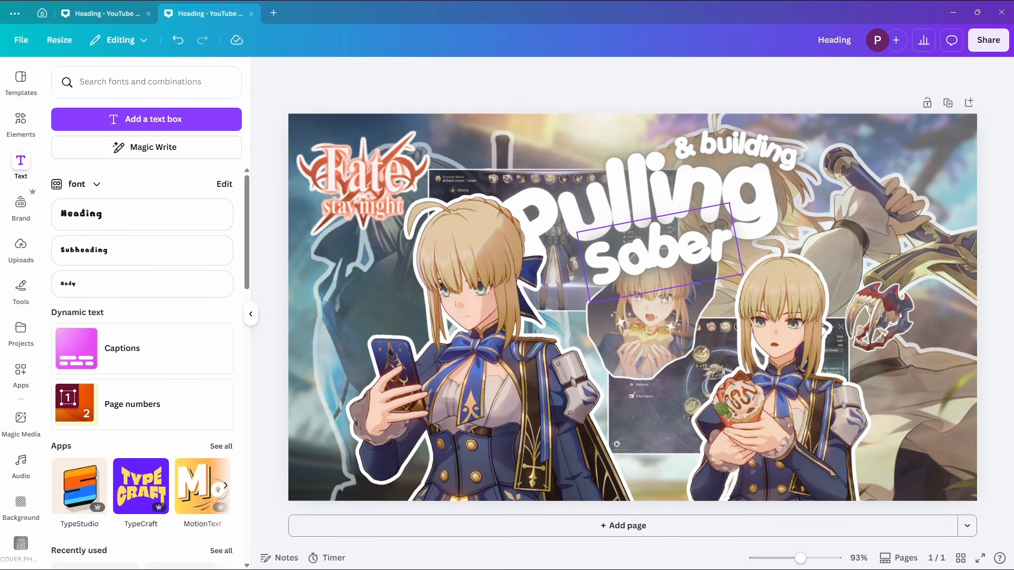
# Duplicate the "Saber" text below the title and change the copy to "+voiceover"
pyautogui.click(660, 259)
pyautogui.click(702, 176)
pyautogui.doubleClick(660, 357)
pyautogui.write('+')
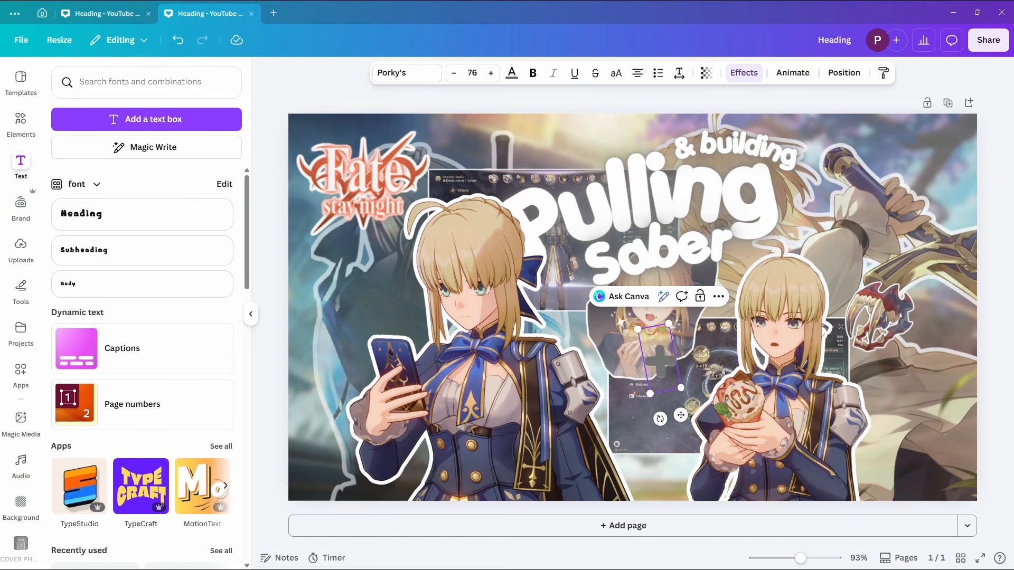
pyautogui.write('voiceover')
pyautogui.press('Escape')
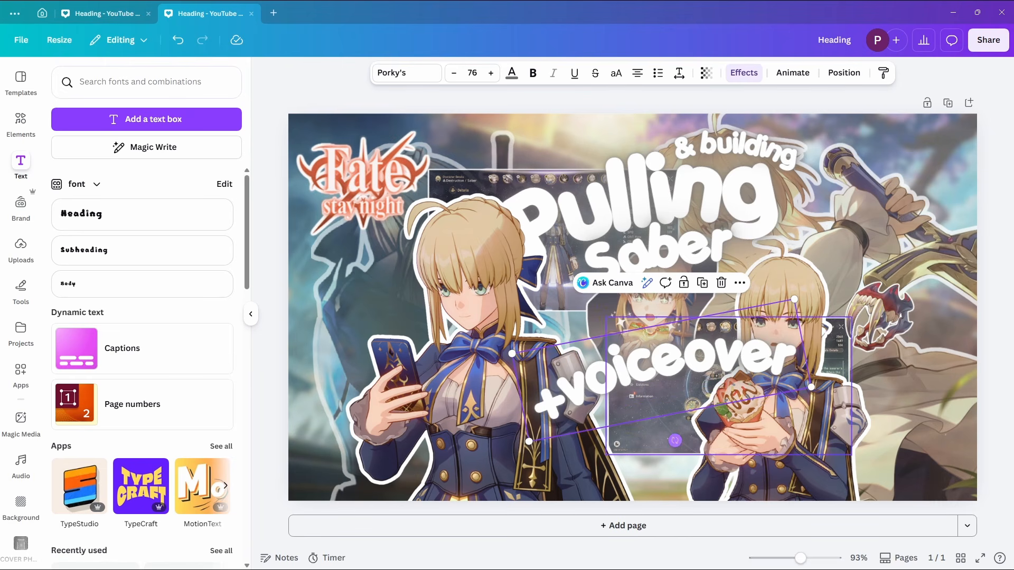
# Try the "+voiceover" text smaller and nearly vertical between the Fate logo and the phone-holding cutout's face
pyautogui.moveTo(661, 365); pyautogui.dragTo(457, 310)
pyautogui.moveTo(307, 294); pyautogui.dragTo(476, 314)
pyautogui.moveTo(473, 359); pyautogui.dragTo(488, 366)
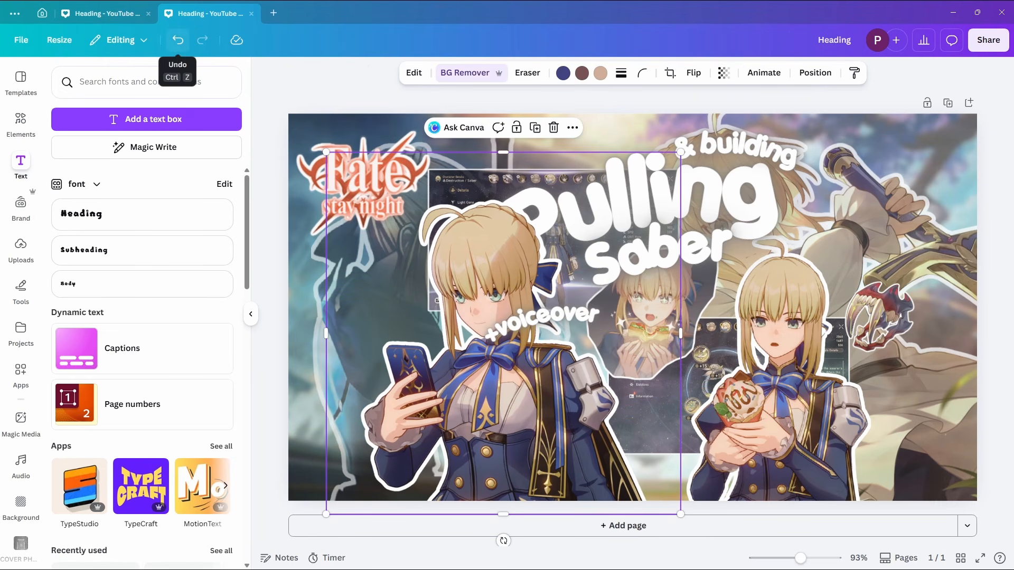
pyautogui.click(178, 40)
pyautogui.click(542, 323)
pyautogui.moveTo(555, 365); pyautogui.dragTo(639, 348)
pyautogui.moveTo(543, 322); pyautogui.dragTo(385, 270)
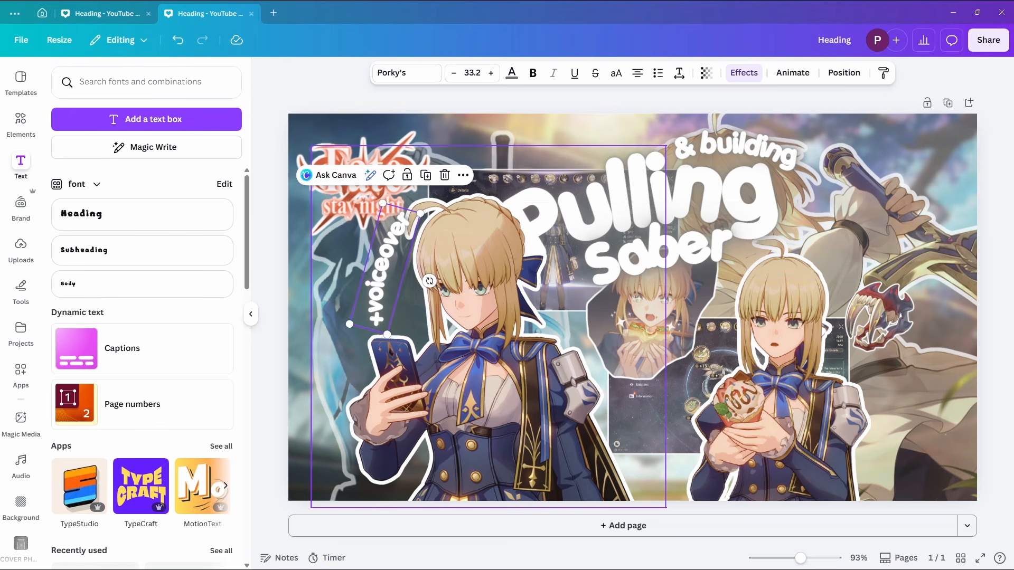
pyautogui.moveTo(476, 338); pyautogui.dragTo(490, 343)
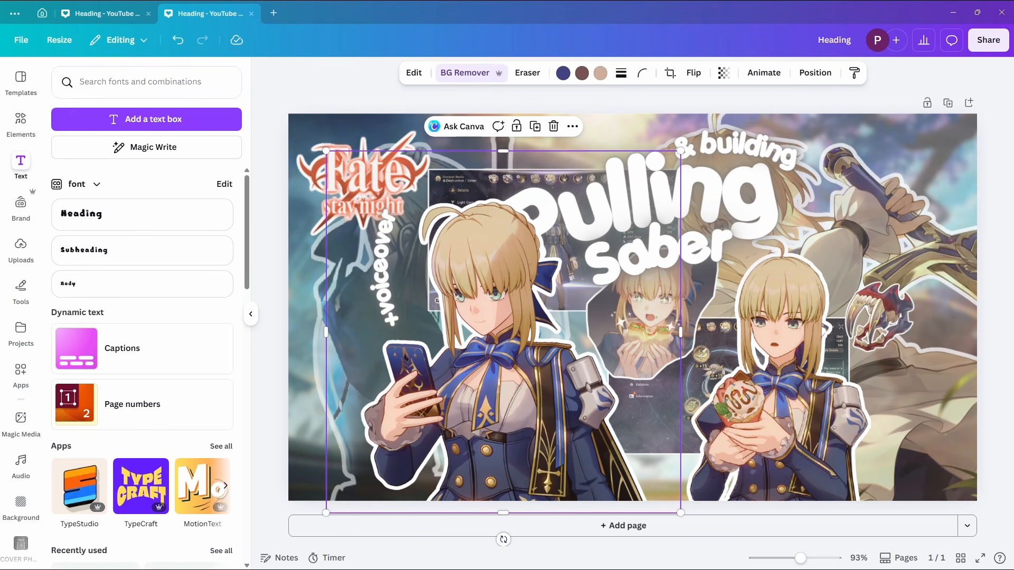
pyautogui.hotkey('ctrl', 'z')
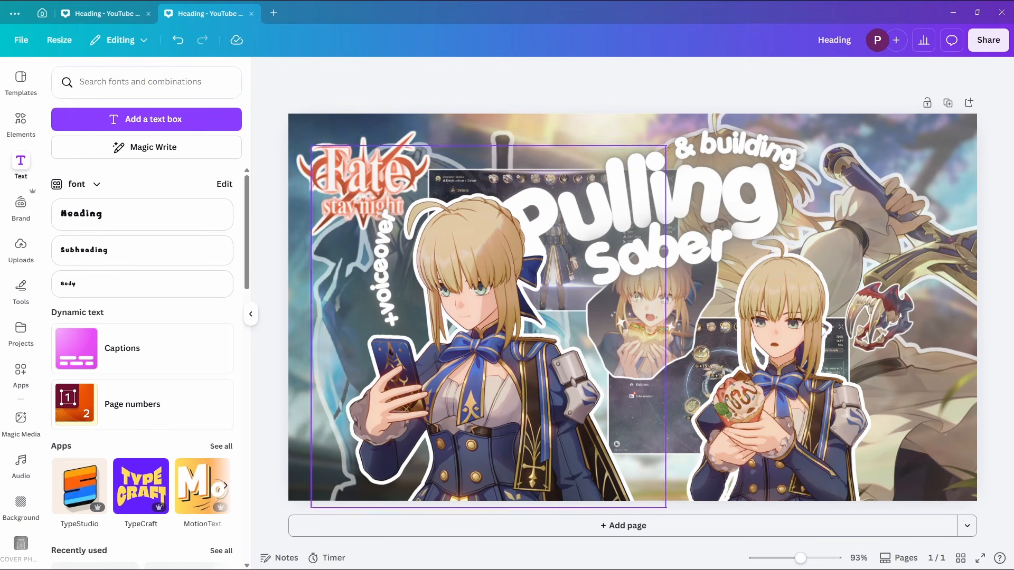
# Shrink the "+voiceover" text to size 18.5, move it to the upper right of the food-holding cutout's head and tilt it downward
pyautogui.click(392, 275)
pyautogui.moveTo(430, 252); pyautogui.dragTo(425, 330)
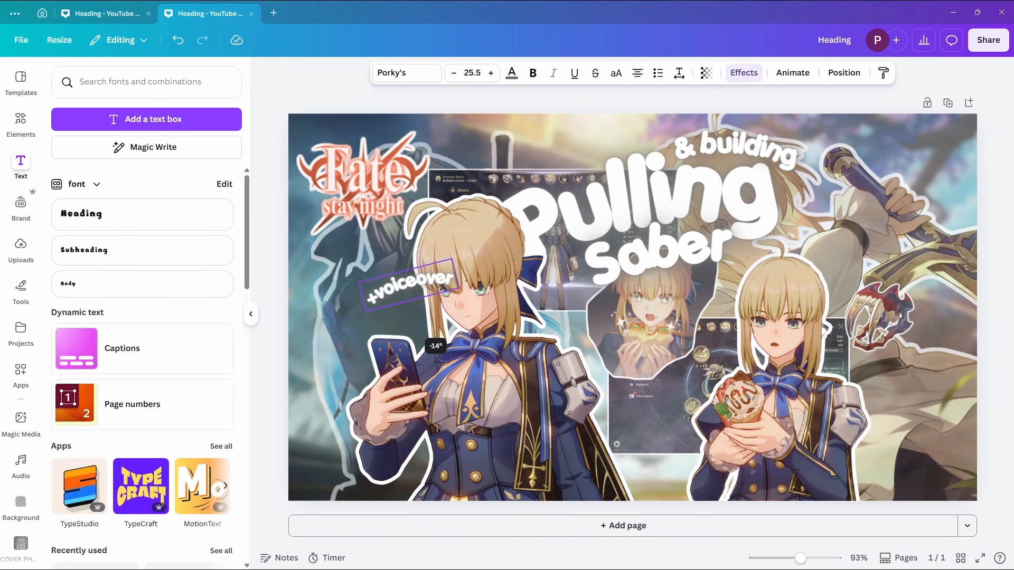
pyautogui.press('Escape')
pyautogui.moveTo(520, 172); pyautogui.dragTo(823, 267)
pyautogui.moveTo(802, 219); pyautogui.dragTo(812, 245)
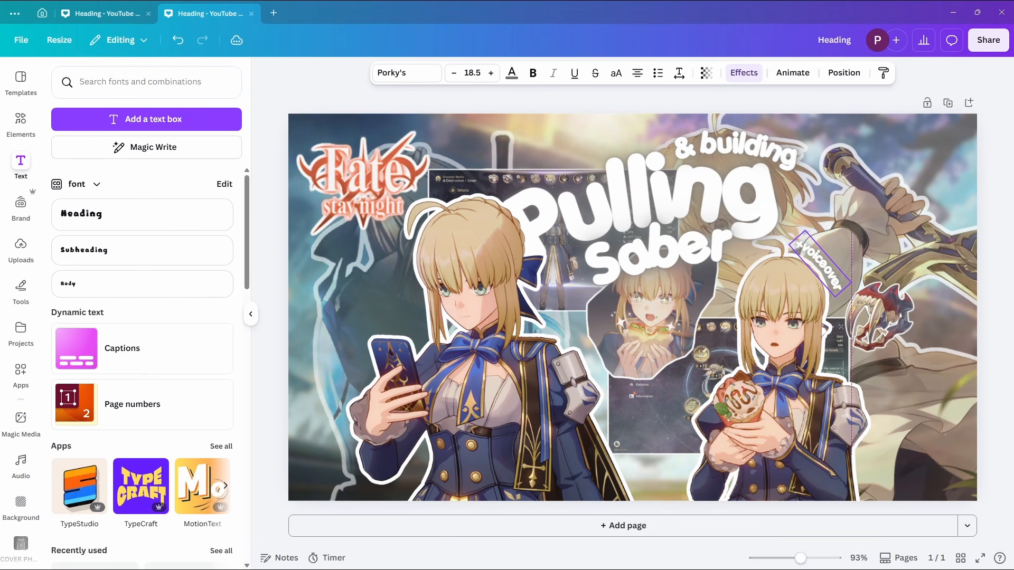
# Set the "+voiceover" text's curve to 61, enlarge it to size 21.9 and wrap it around the food-holding cutout's head
pyautogui.click(744, 72)
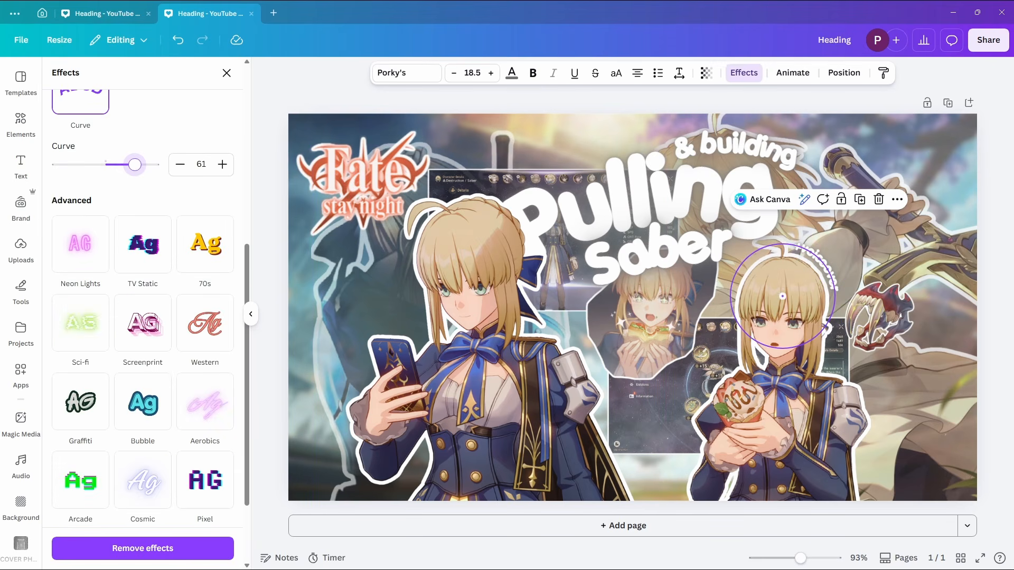
pyautogui.press('Escape')
pyautogui.moveTo(839, 302); pyautogui.dragTo(835, 303)
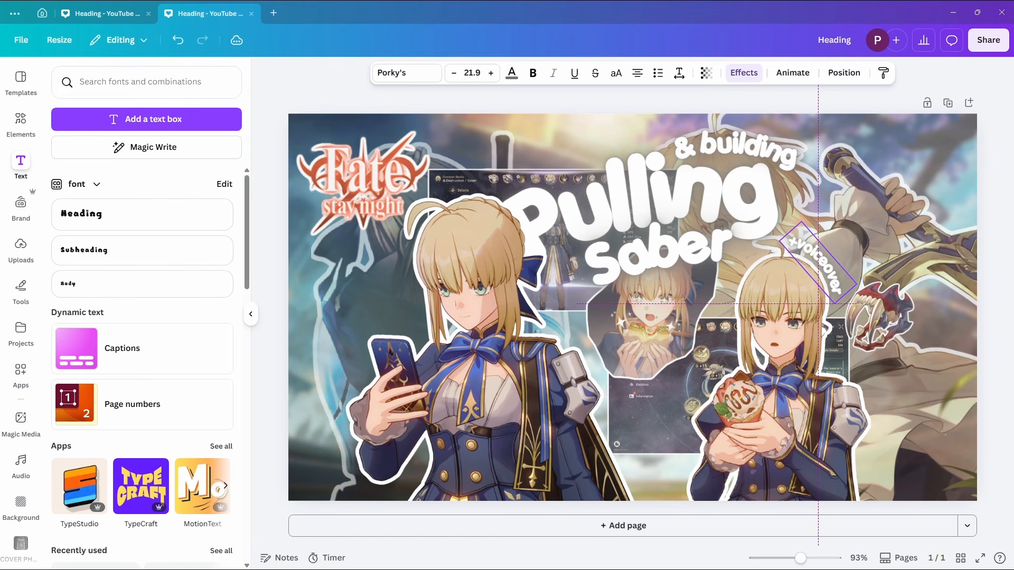
pyautogui.press('Escape')
pyautogui.press('Escape')
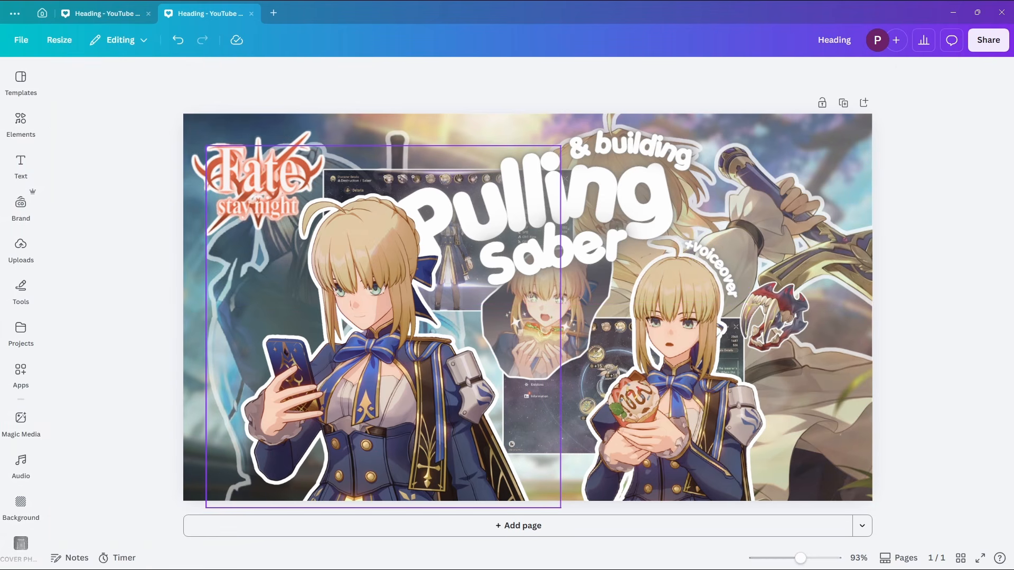
# Draw small white hearts with a weight 6 pen above the phone and beside the food-holding cutout's neck
pyautogui.click(21, 290)
pyautogui.click(91, 364)
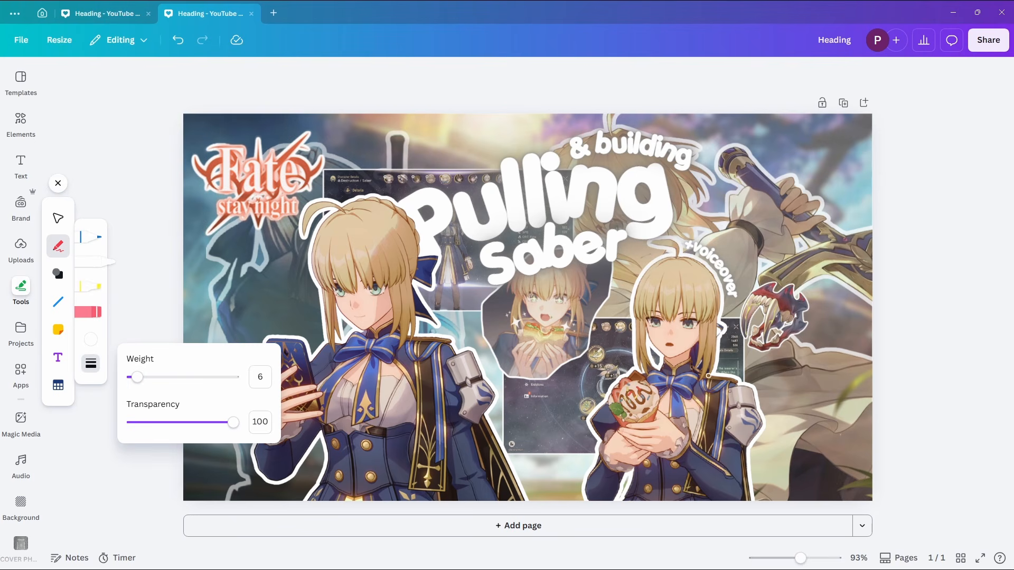
pyautogui.click(725, 363)
pyautogui.moveTo(314, 328); pyautogui.dragTo(319, 326)
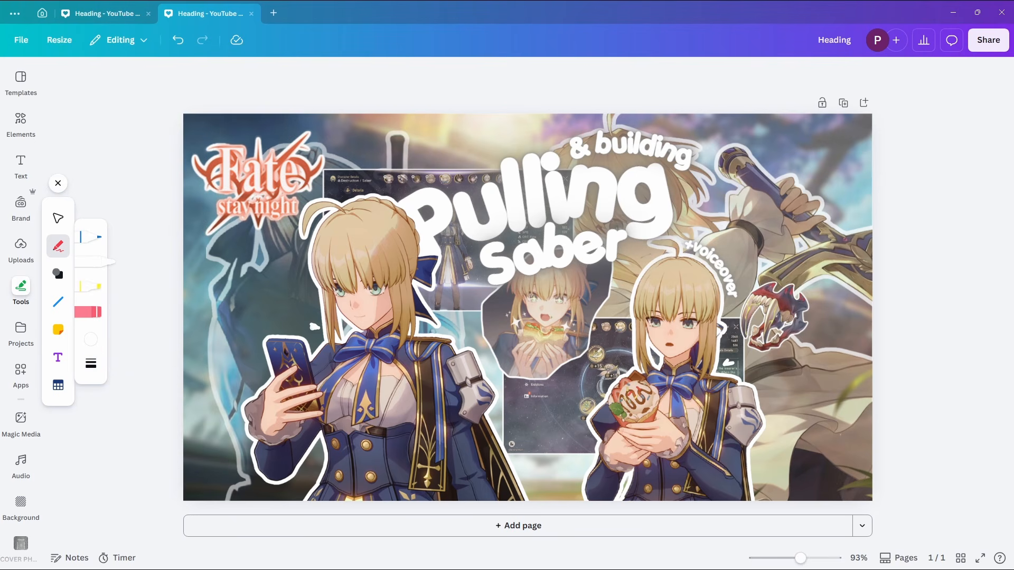
pyautogui.hotkey('ctrl', 'z')
pyautogui.hotkey('ctrl', 'y')
pyautogui.hotkey('ctrl', 'z')
pyautogui.hotkey('ctrl', 'y')
pyautogui.click(58, 183)
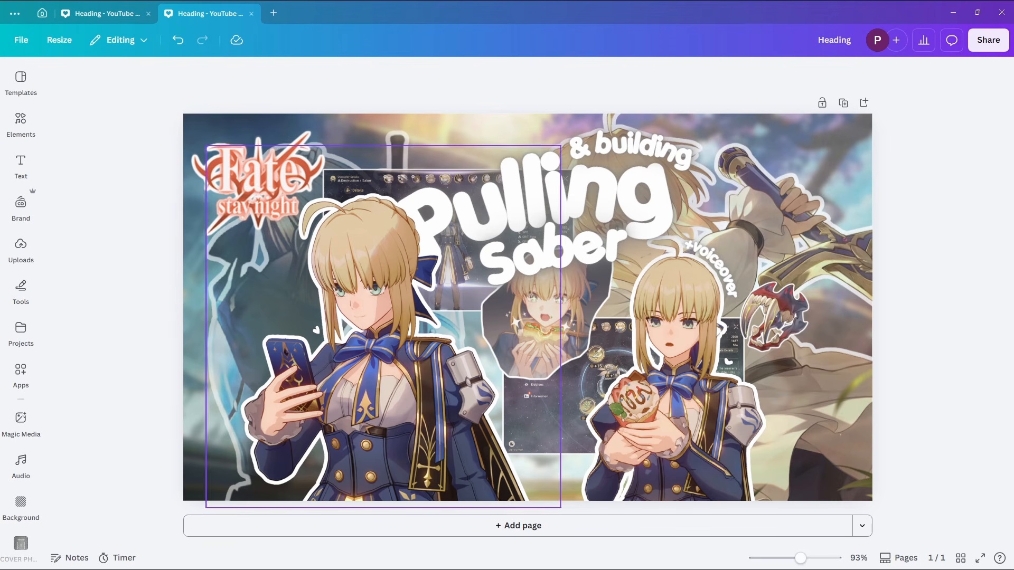
pyautogui.rightClick(705, 327)
pyautogui.press('Escape')
pyautogui.press('Escape')
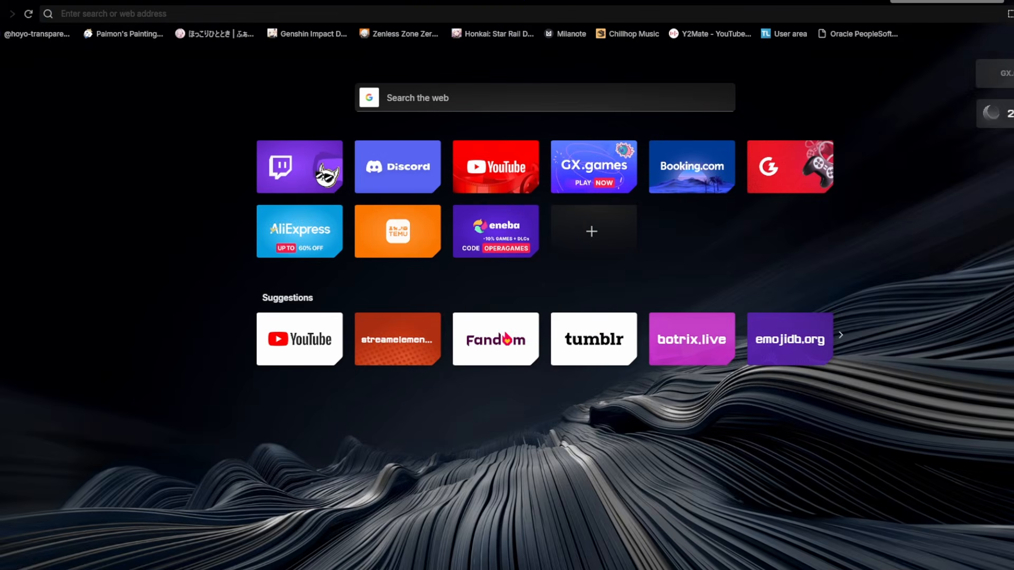
# Switch to the web browser, search for "bg remover" and open the image upload page of remove.bg
pyautogui.write('bg remo')
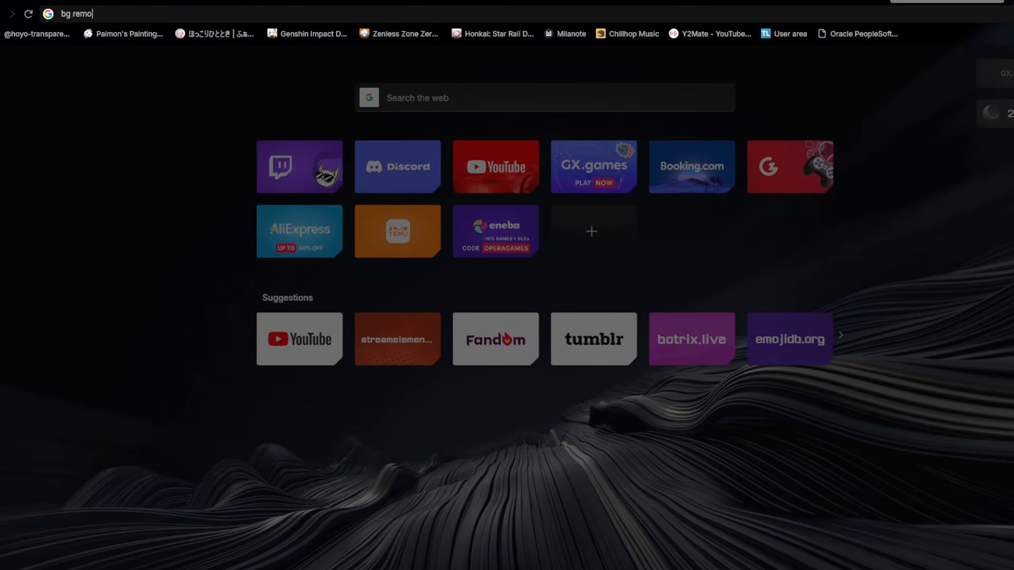
pyautogui.write('ver')
pyautogui.press('Return')
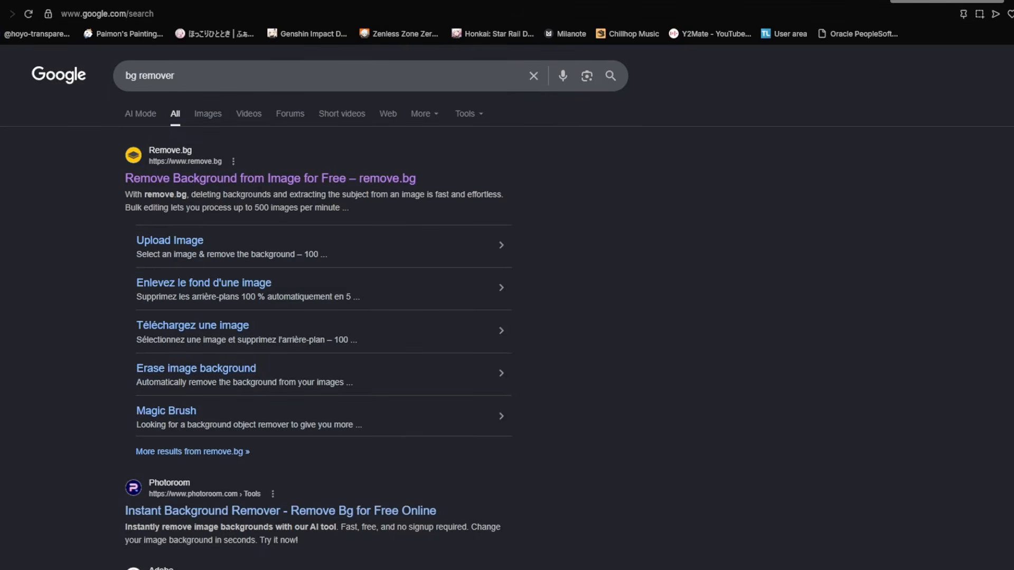
pyautogui.click(270, 179)
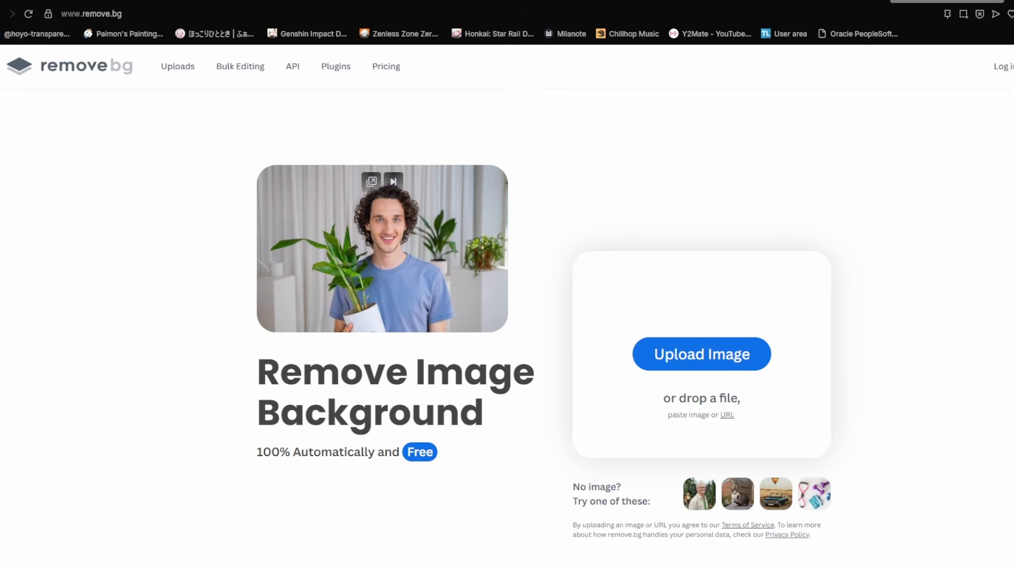
pyautogui.click(702, 354)
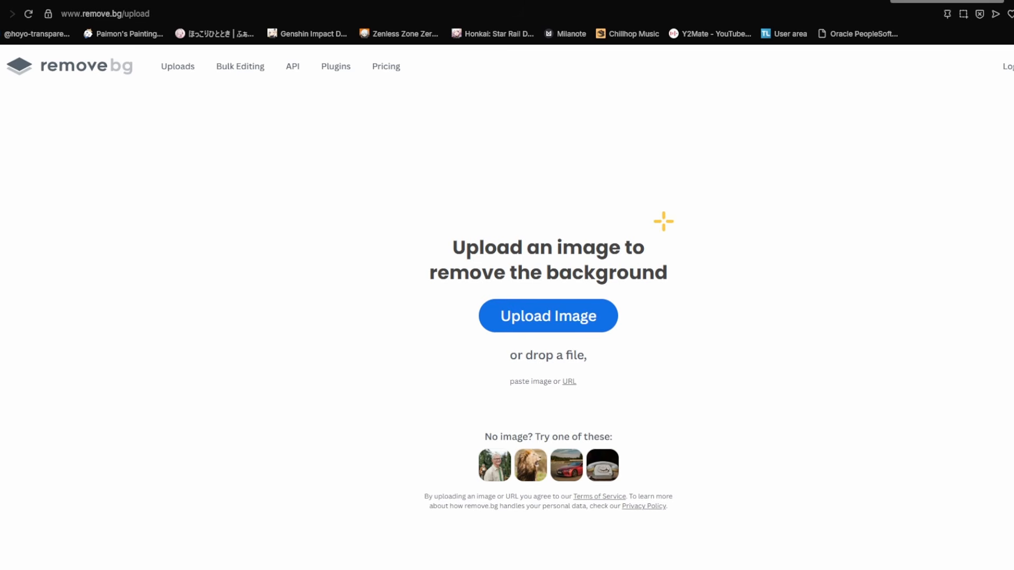